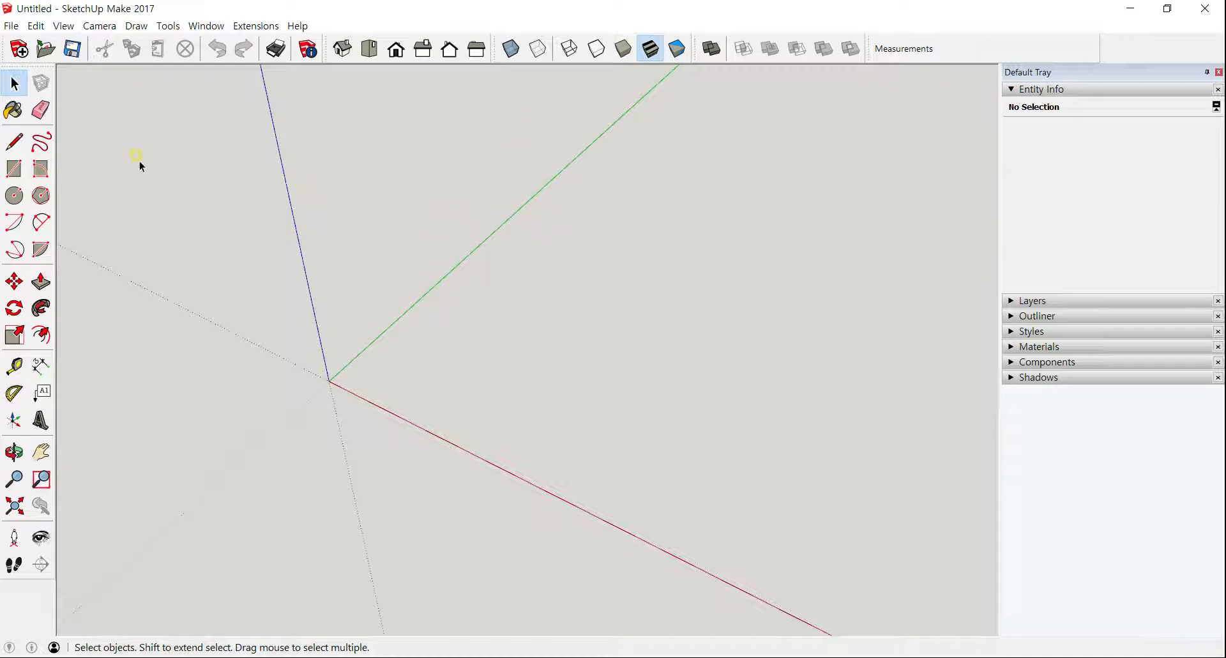
Start importing a STereo Lithography file and choose Elephant_Phone_Holder__Solid_.stl from the STL수정예제 folder.
{"action": "left_click", "coordinate": [11, 26]}
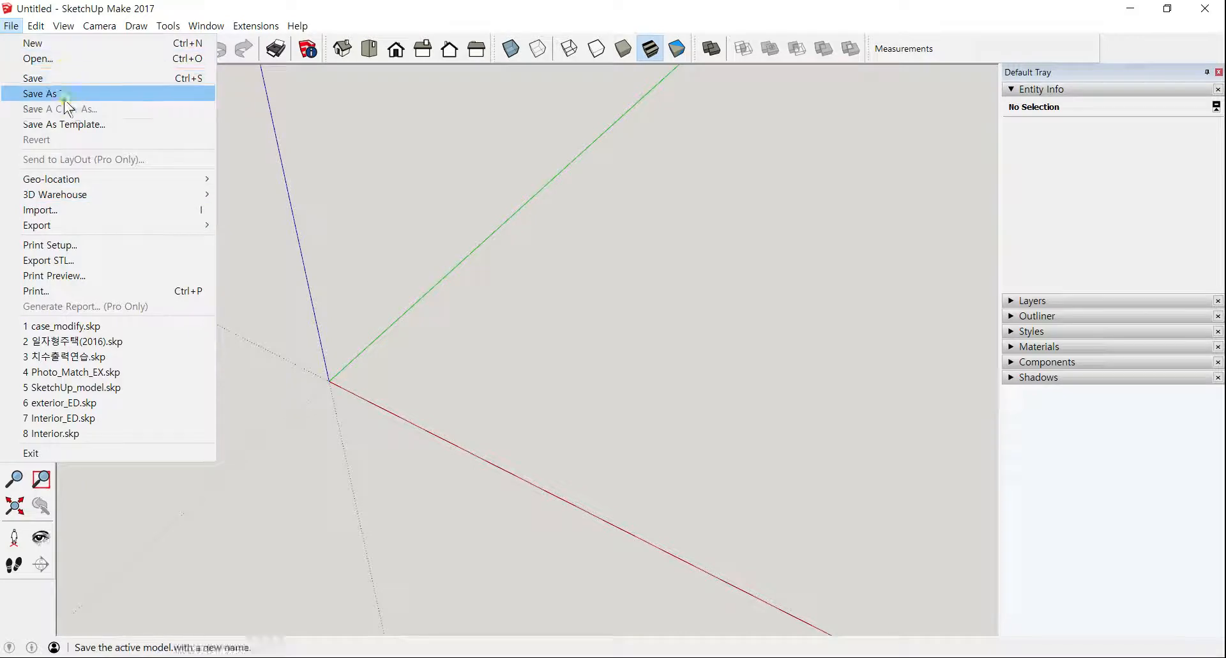
{"action": "left_click", "coordinate": [67, 203]}
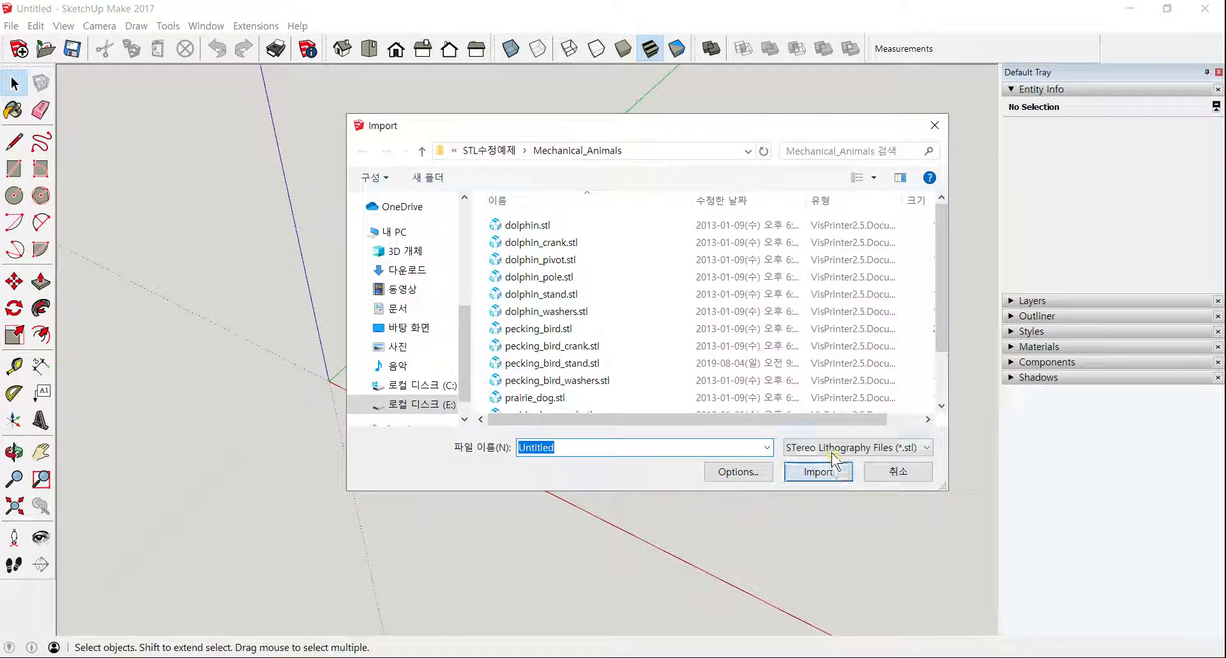
{"action": "left_click", "coordinate": [822, 446]}
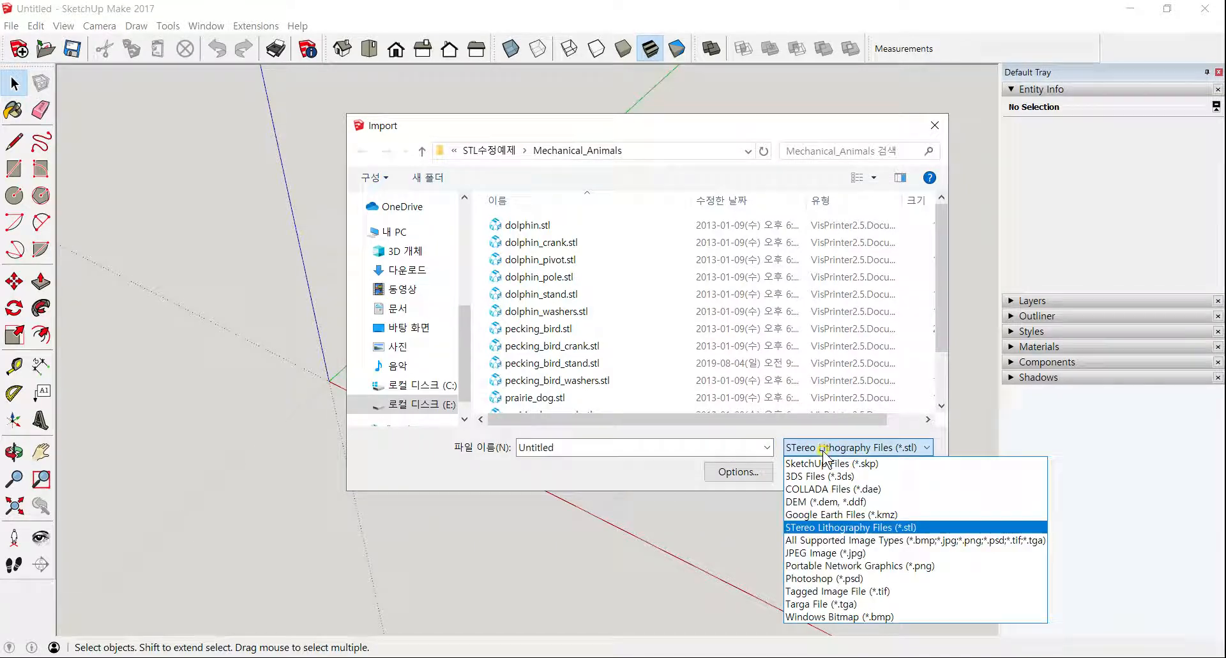
{"action": "left_click", "coordinate": [850, 528]}
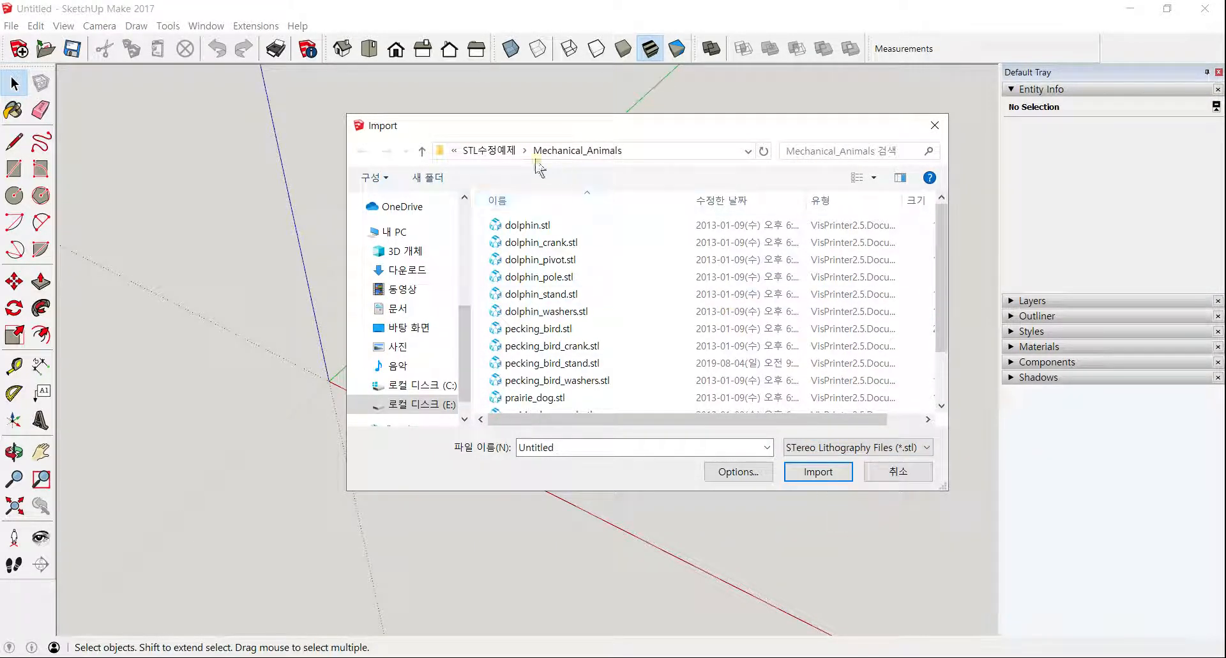
{"action": "left_click", "coordinate": [489, 150]}
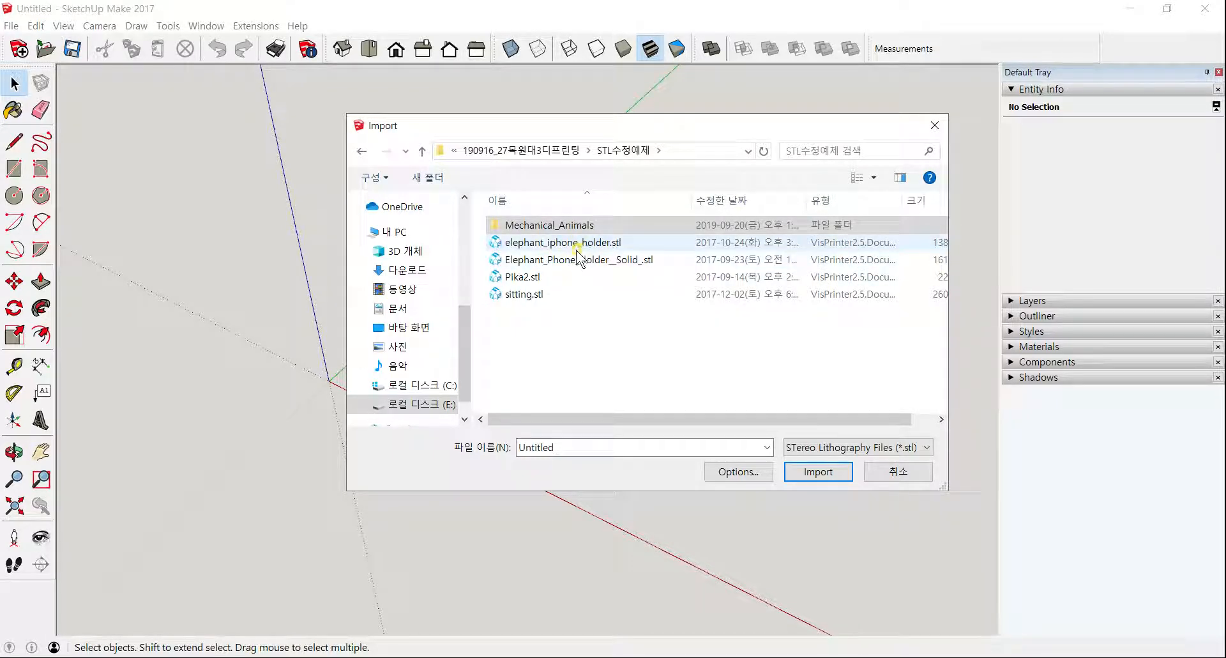
{"action": "left_click", "coordinate": [567, 264]}
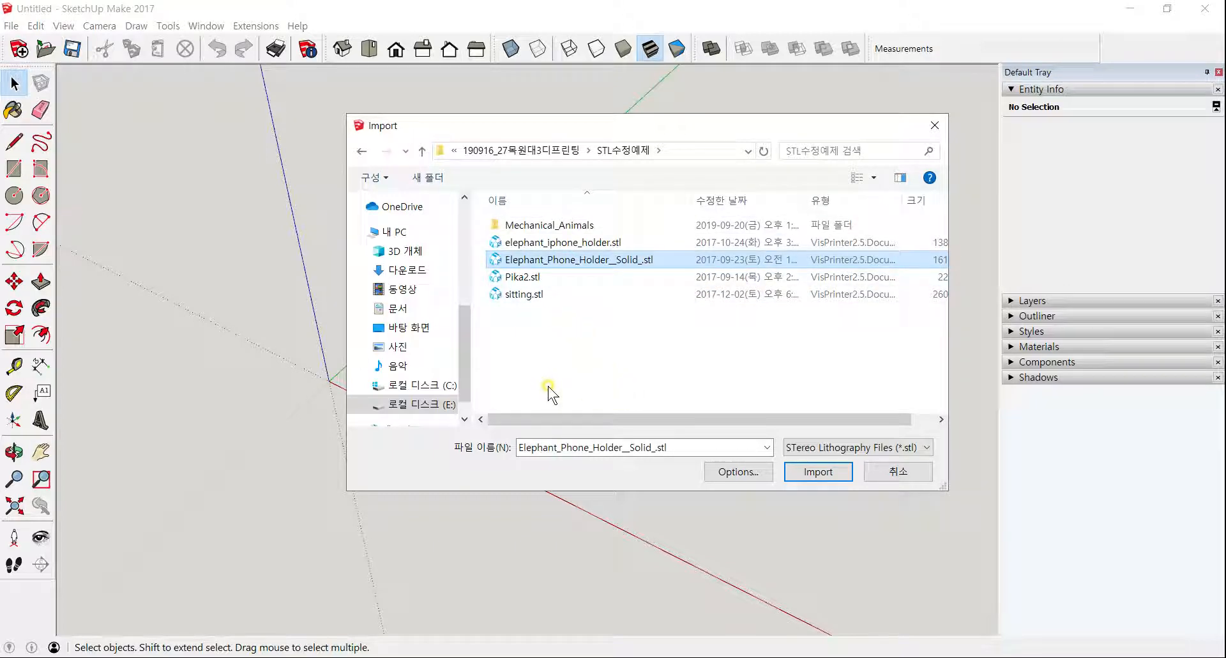
Import the file with coplanar faces merged, units in millimeters and the drawing origin preserved.
{"action": "left_click", "coordinate": [745, 473]}
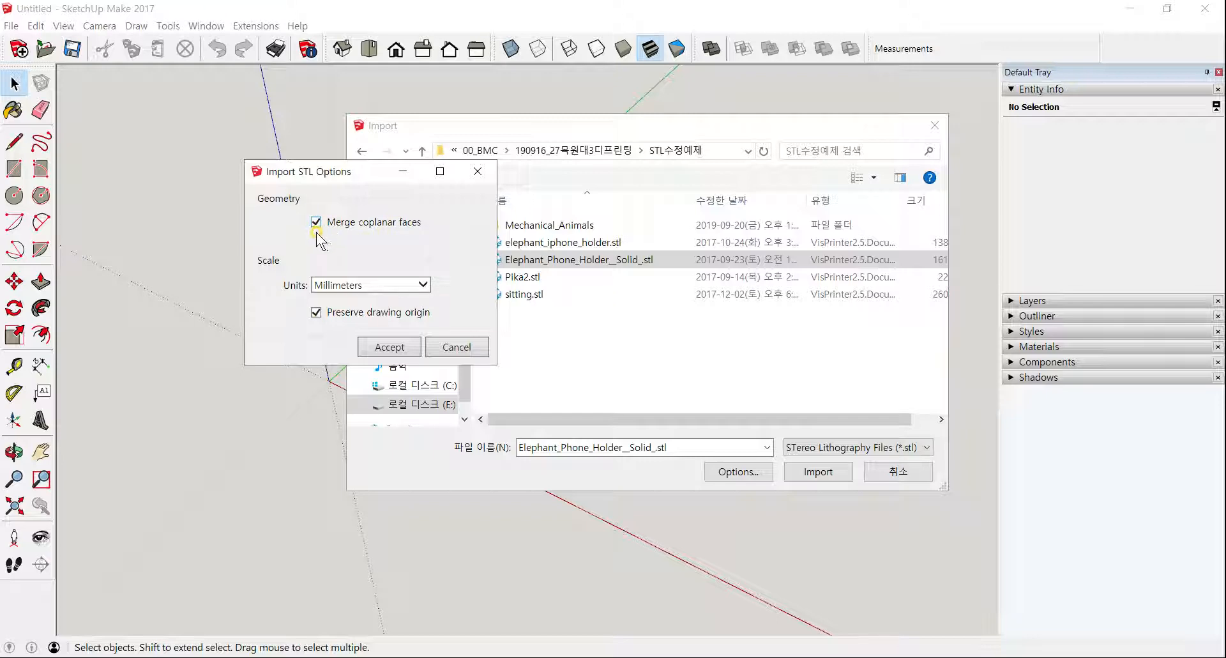
{"action": "left_click", "coordinate": [409, 349]}
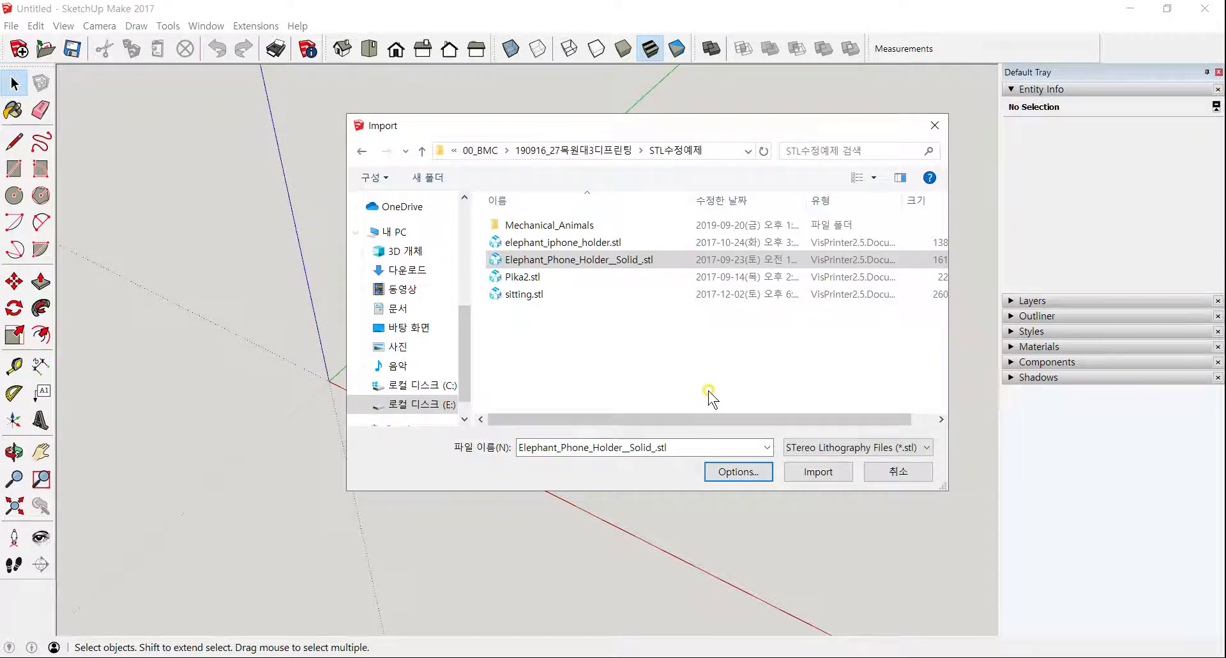
{"action": "left_click", "coordinate": [817, 473]}
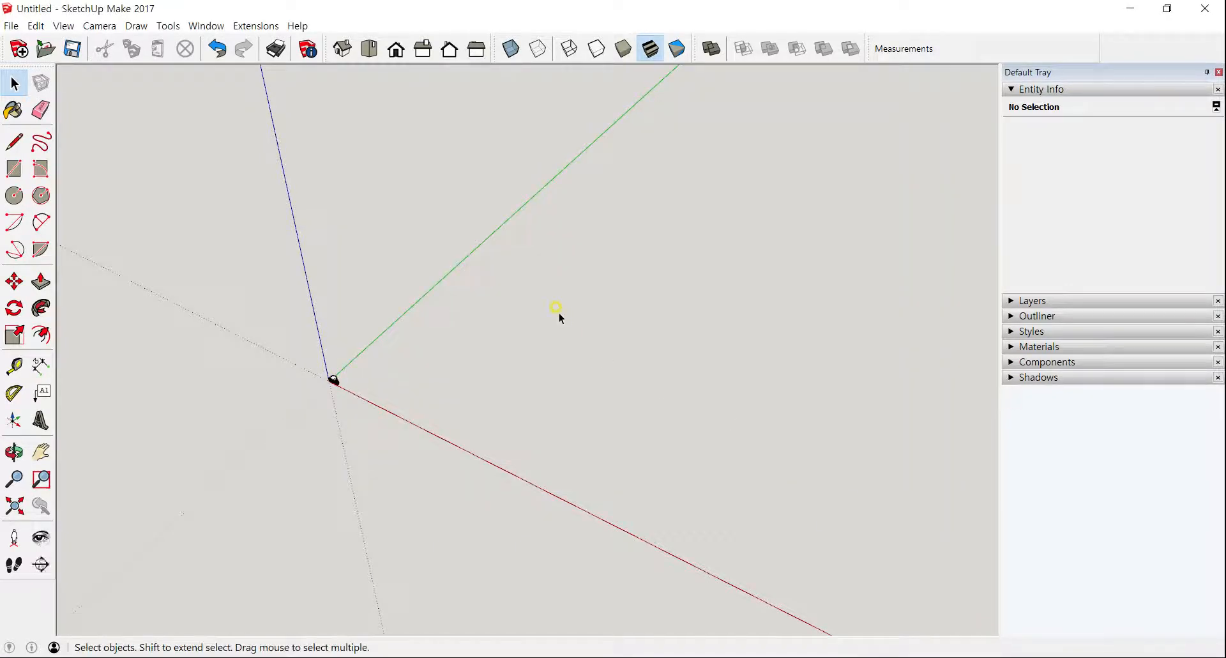
Select all connected geometry of the imported elephant holder and make it a group.
{"action": "scroll", "coordinate": [396, 330], "scroll_direction": "up", "scroll_amount": 1}
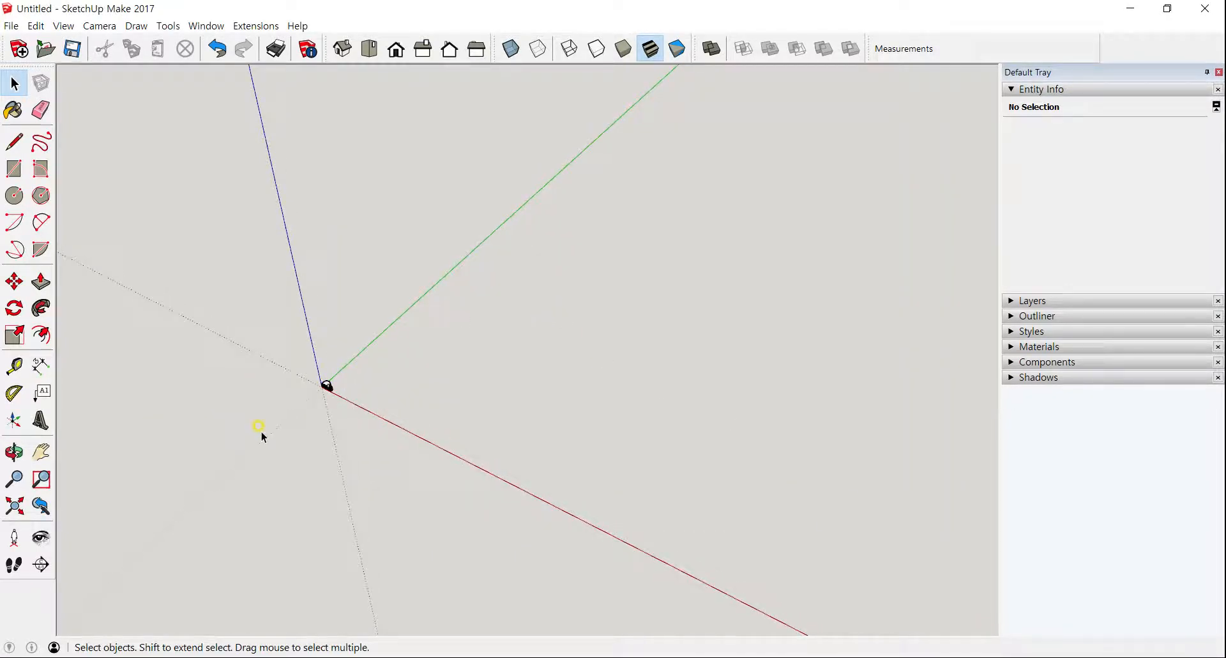
{"action": "key", "text": "shift+z"}
{"action": "scroll", "coordinate": [497, 303], "scroll_direction": "down", "scroll_amount": 3}
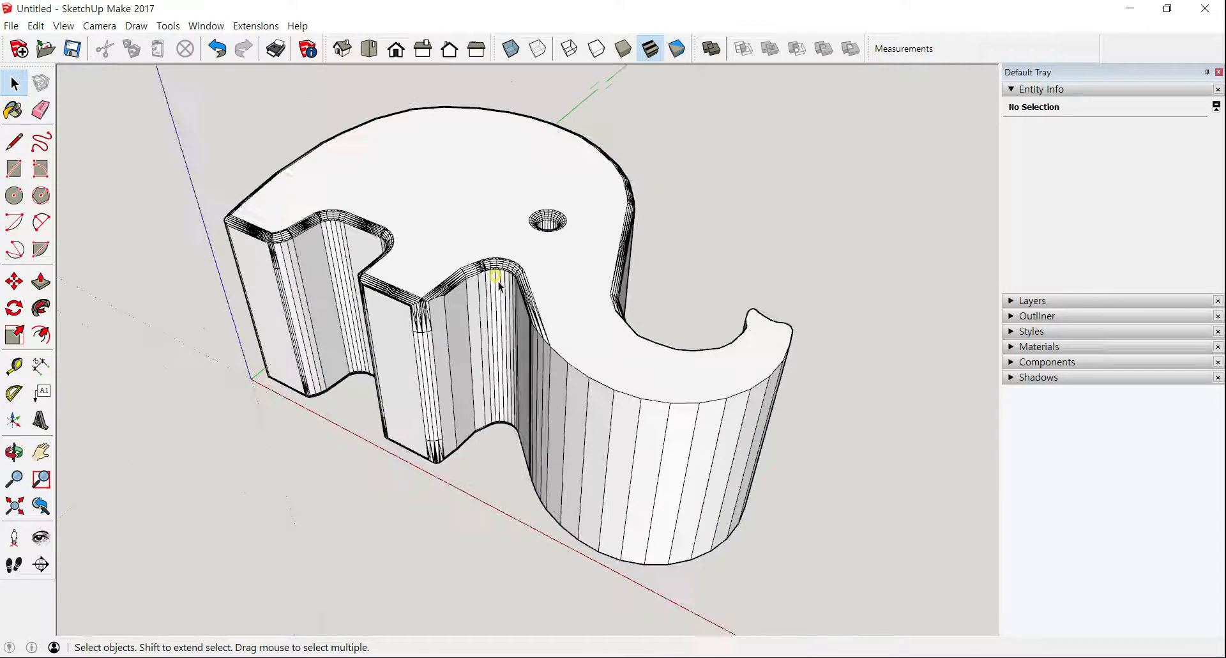
{"action": "scroll", "coordinate": [498, 306], "scroll_direction": "up", "scroll_amount": 5}
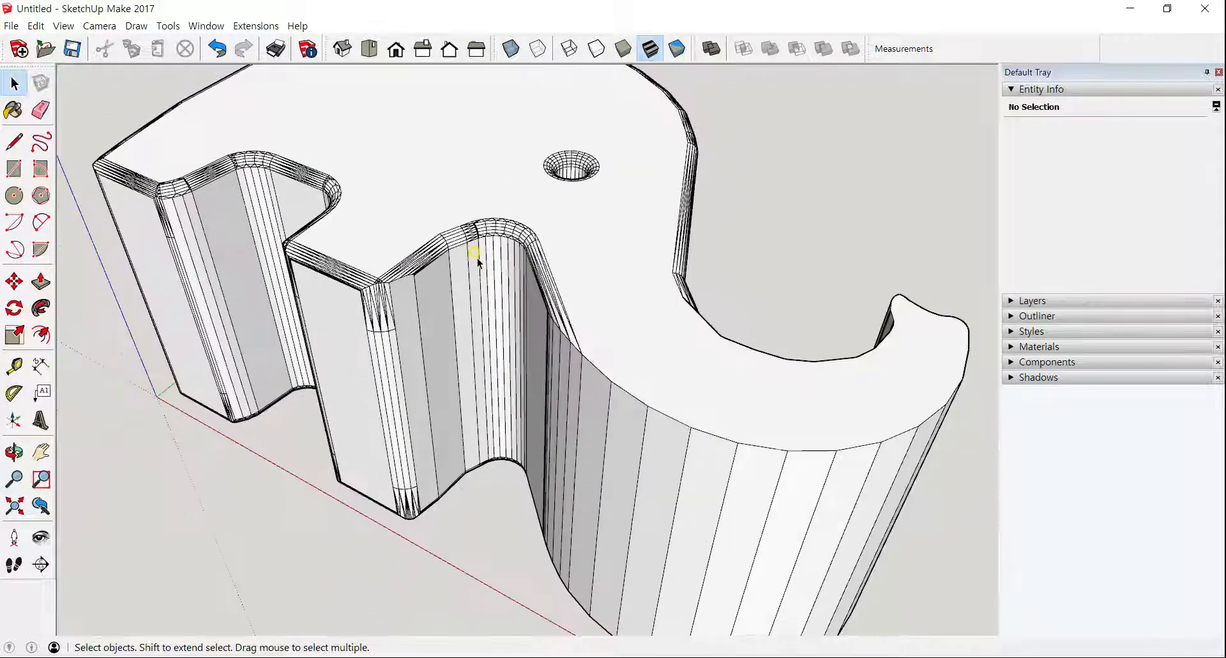
{"action": "scroll", "coordinate": [477, 258], "scroll_direction": "down", "scroll_amount": 3}
{"action": "triple_click", "coordinate": [480, 186]}
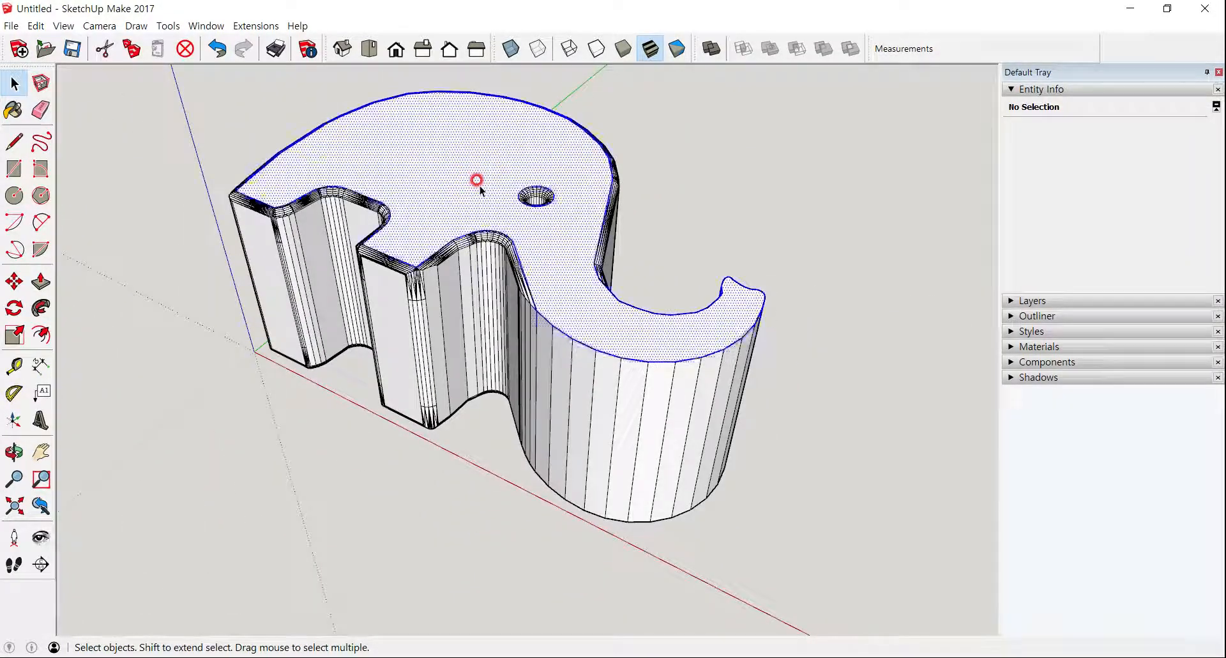
{"action": "right_click", "coordinate": [480, 186]}
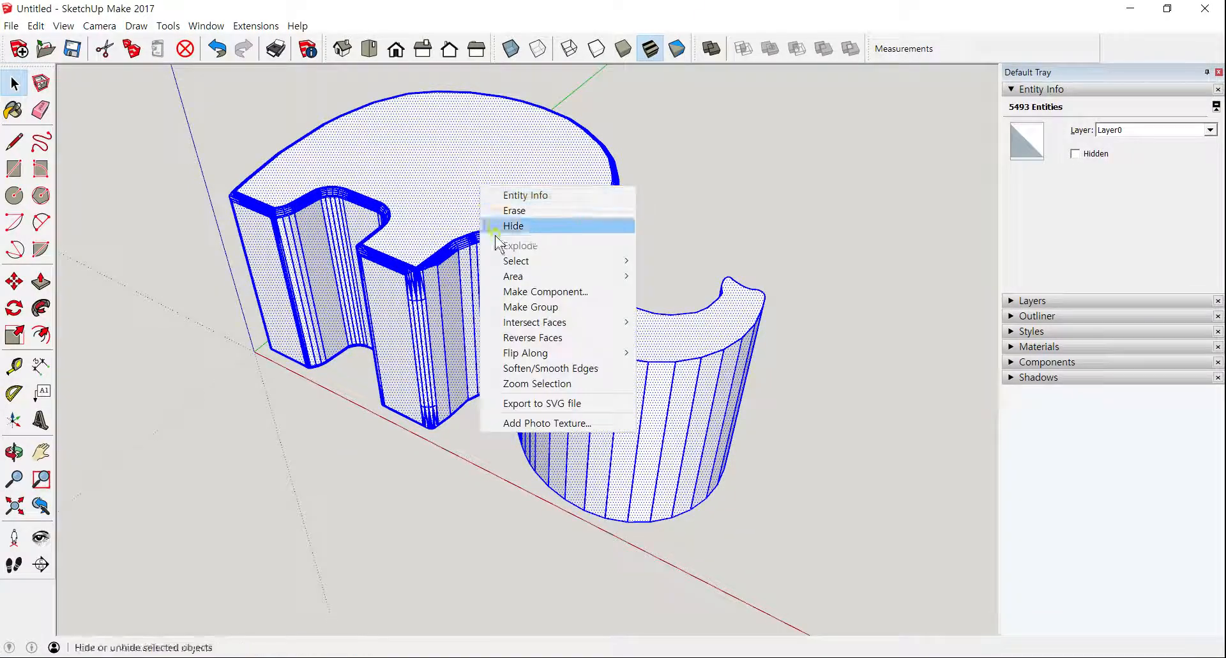
{"action": "left_click", "coordinate": [512, 306]}
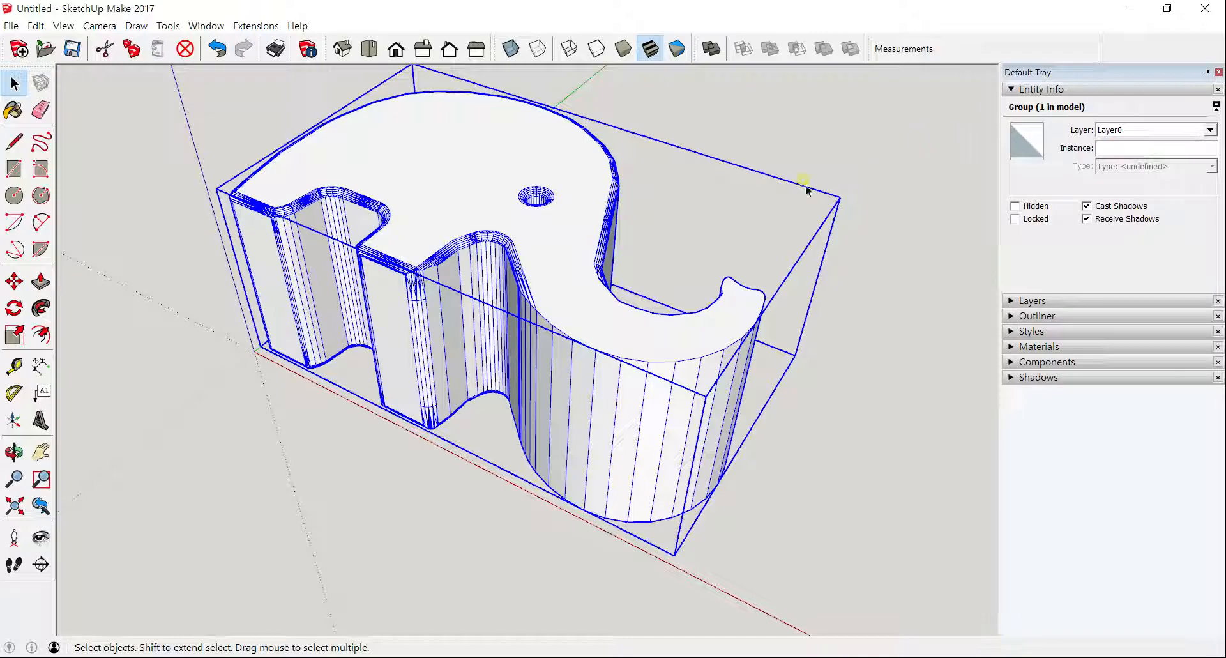
Explode the elephant group into loose geometry and clear the selection.
{"action": "scroll", "coordinate": [373, 280], "scroll_direction": "up", "scroll_amount": 6}
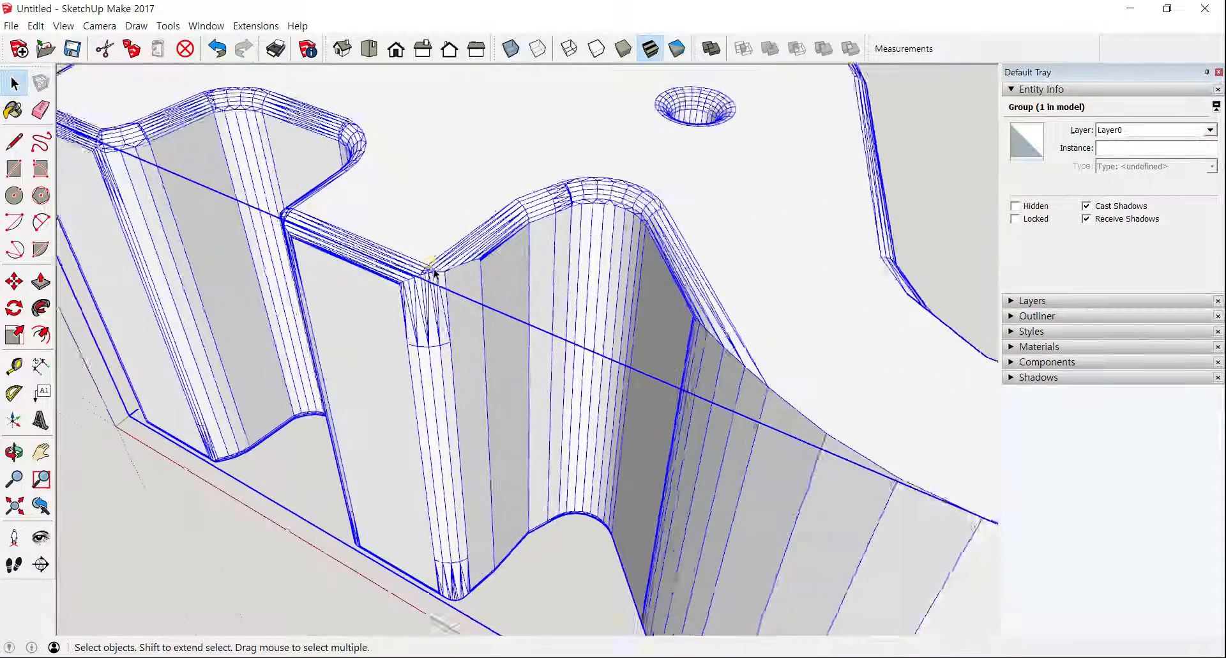
{"action": "scroll", "coordinate": [453, 236], "scroll_direction": "up", "scroll_amount": 6}
{"action": "scroll", "coordinate": [568, 190], "scroll_direction": "up", "scroll_amount": 6}
{"action": "scroll", "coordinate": [625, 191], "scroll_direction": "down", "scroll_amount": 3}
{"action": "scroll", "coordinate": [878, 158], "scroll_direction": "down", "scroll_amount": 2}
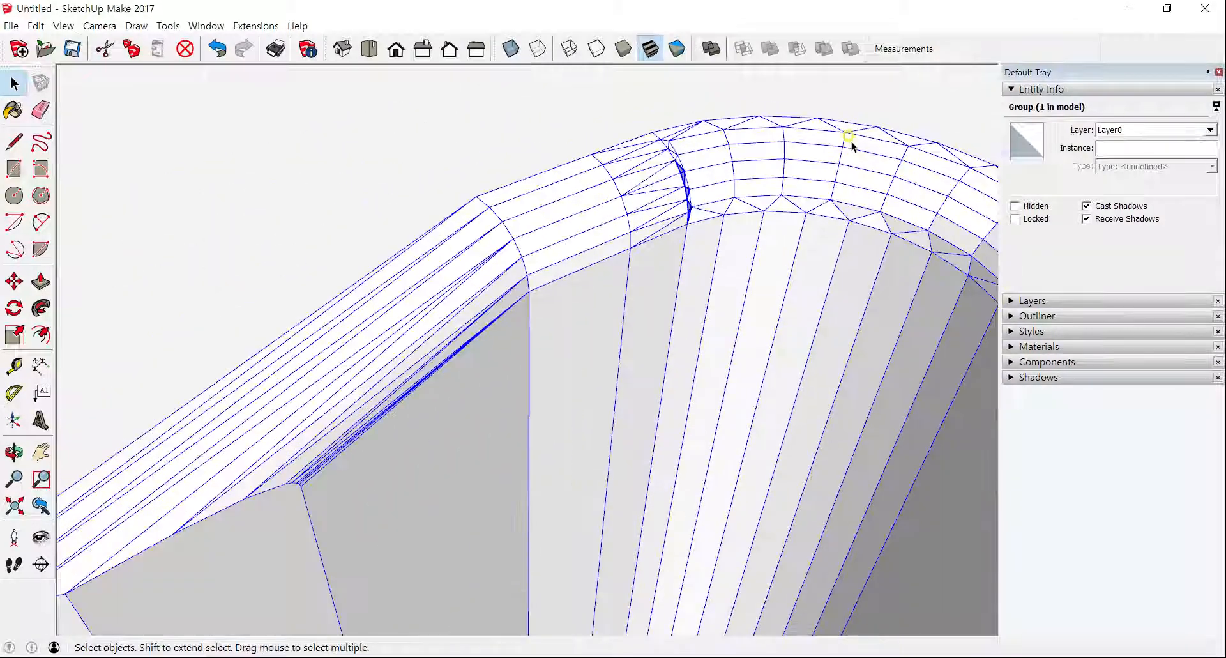
{"action": "right_click", "coordinate": [872, 110]}
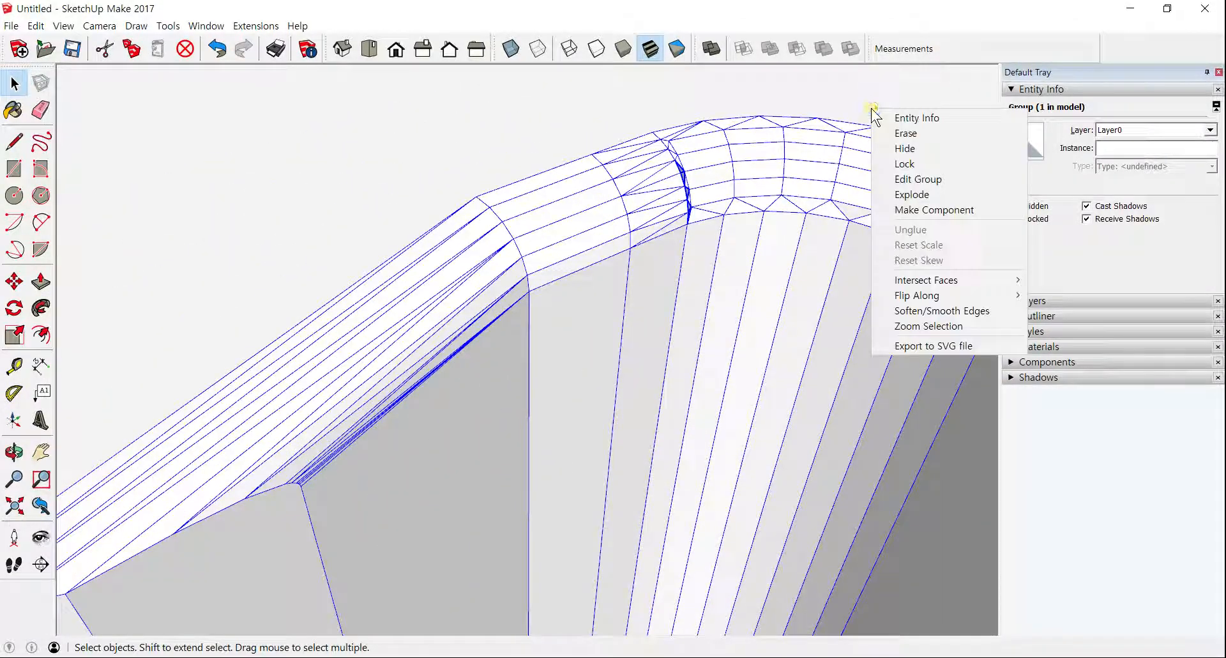
{"action": "left_click", "coordinate": [906, 194]}
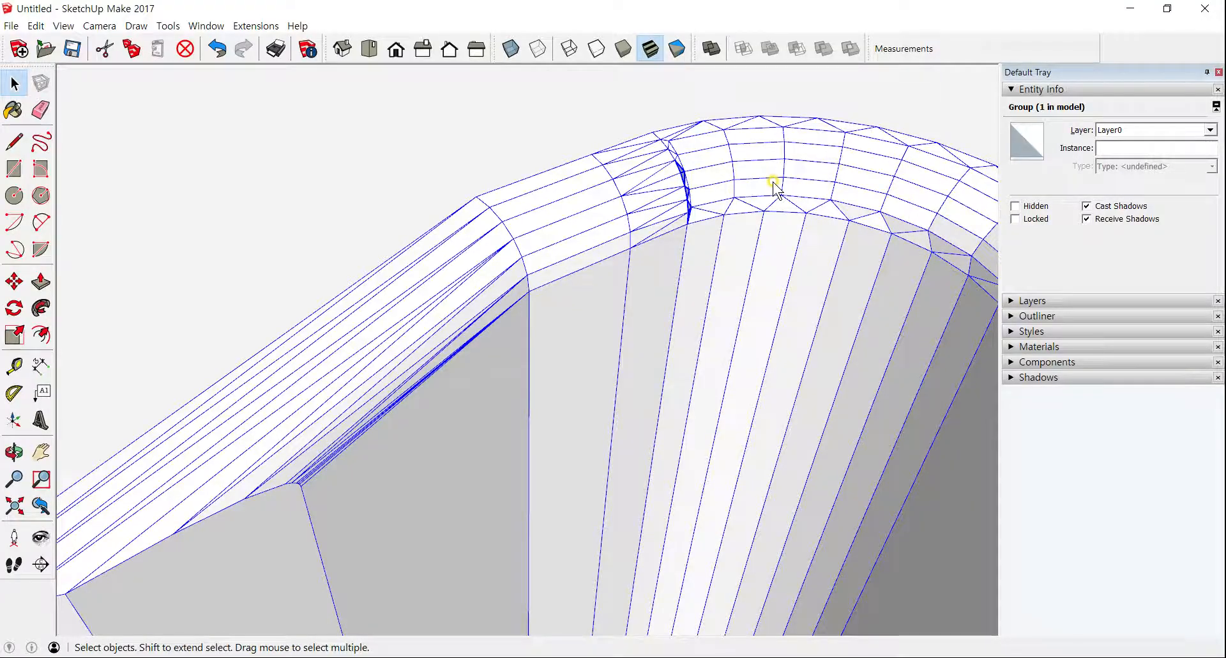
{"action": "scroll", "coordinate": [771, 179], "scroll_direction": "down", "scroll_amount": 4}
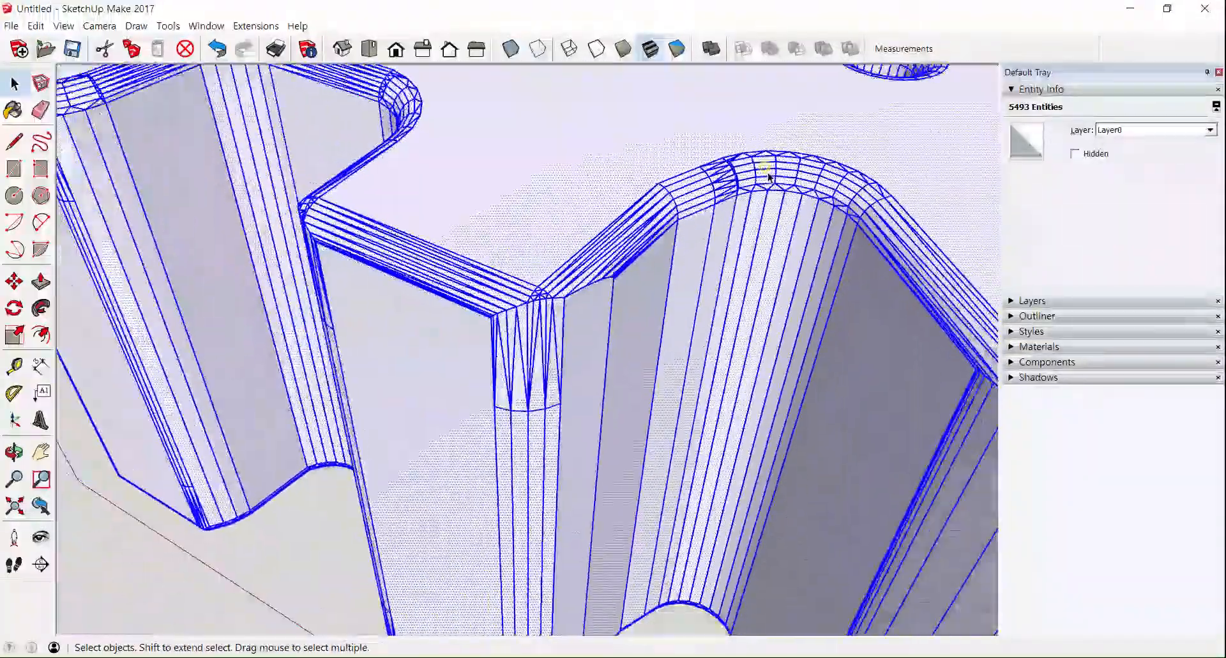
{"action": "scroll", "coordinate": [768, 175], "scroll_direction": "down", "scroll_amount": 1}
{"action": "left_click", "coordinate": [332, 479]}
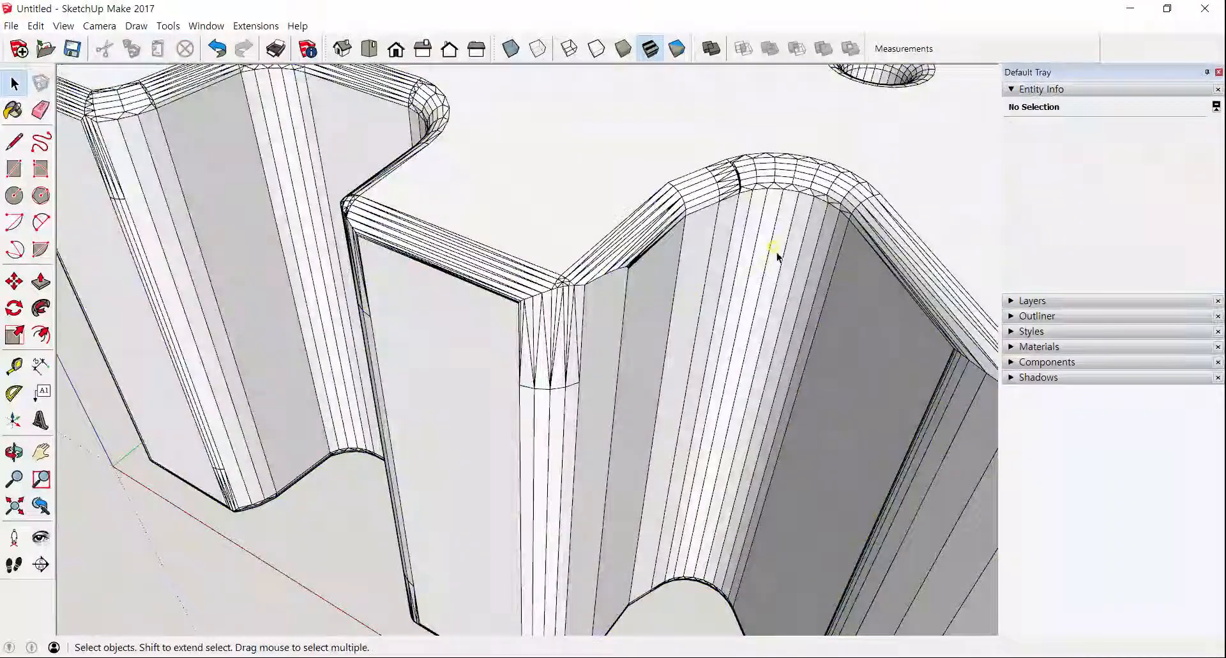
Trace edges with the Line tool to fill the upper mesh gaps on the rounded rim between the front leg and trunk.
{"action": "middle_click_drag", "start_coordinate": [769, 254], "coordinate": [468, 282], "text": "shift"}
{"action": "scroll", "coordinate": [509, 276], "scroll_direction": "up", "scroll_amount": 5}
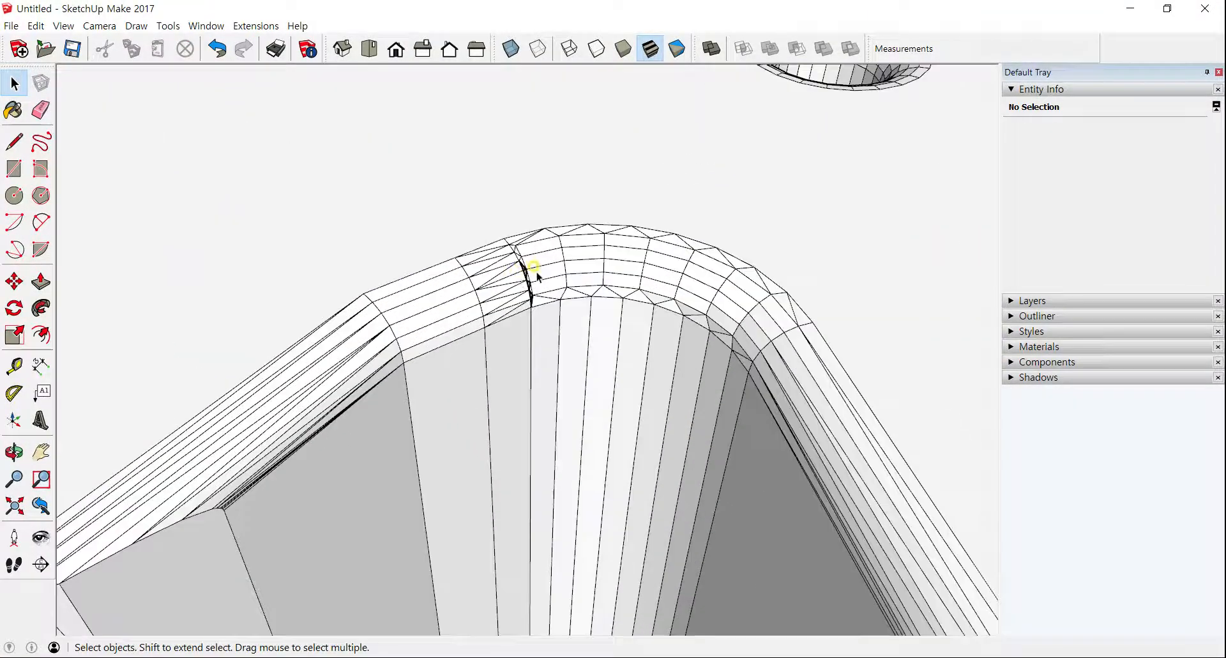
{"action": "scroll", "coordinate": [533, 271], "scroll_direction": "up", "scroll_amount": 5}
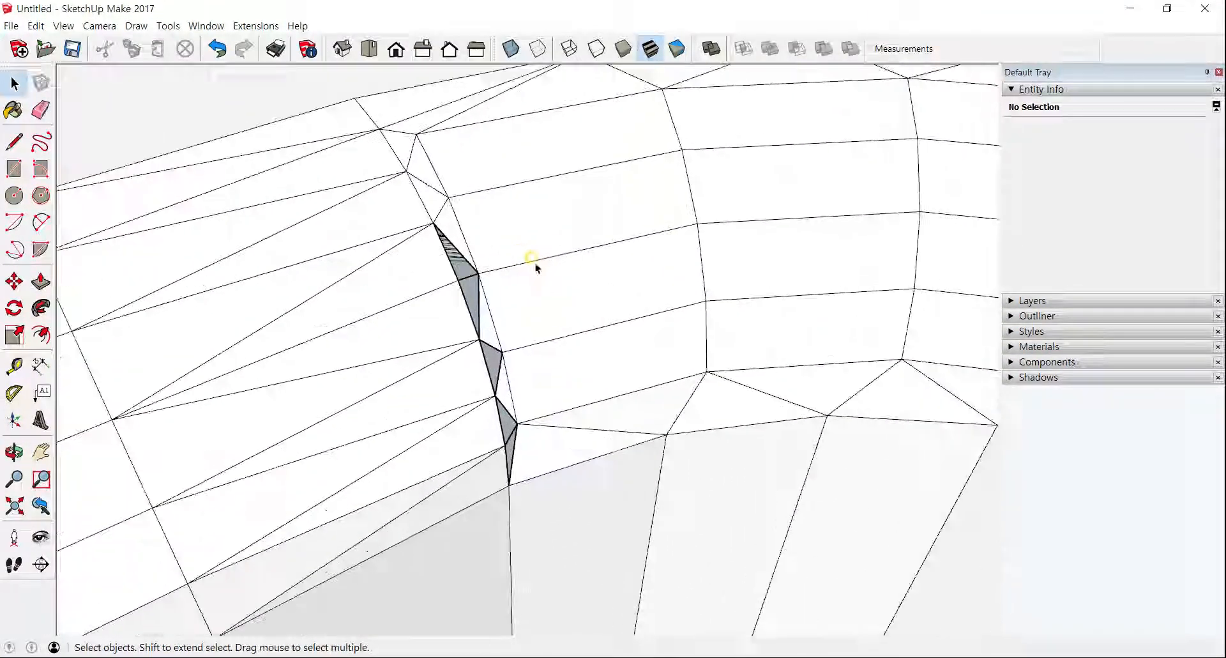
{"action": "left_click", "coordinate": [14, 141]}
{"action": "left_click", "coordinate": [433, 222]}
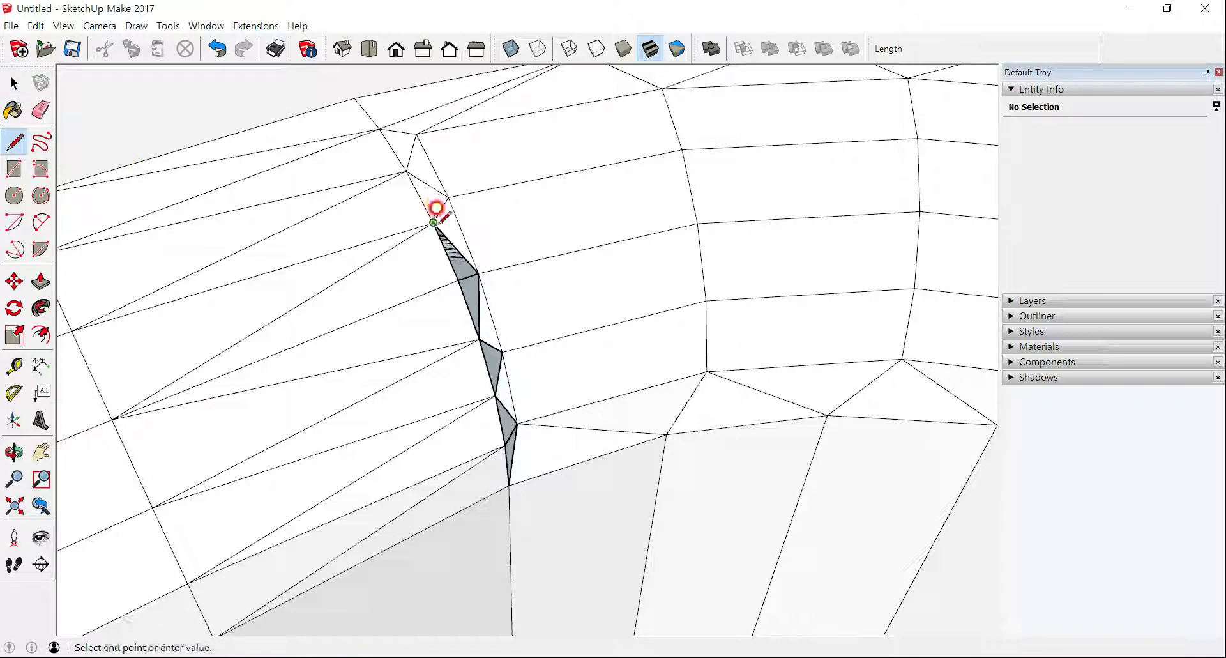
{"action": "left_click", "coordinate": [480, 267]}
{"action": "left_click", "coordinate": [479, 273]}
{"action": "left_click", "coordinate": [479, 338]}
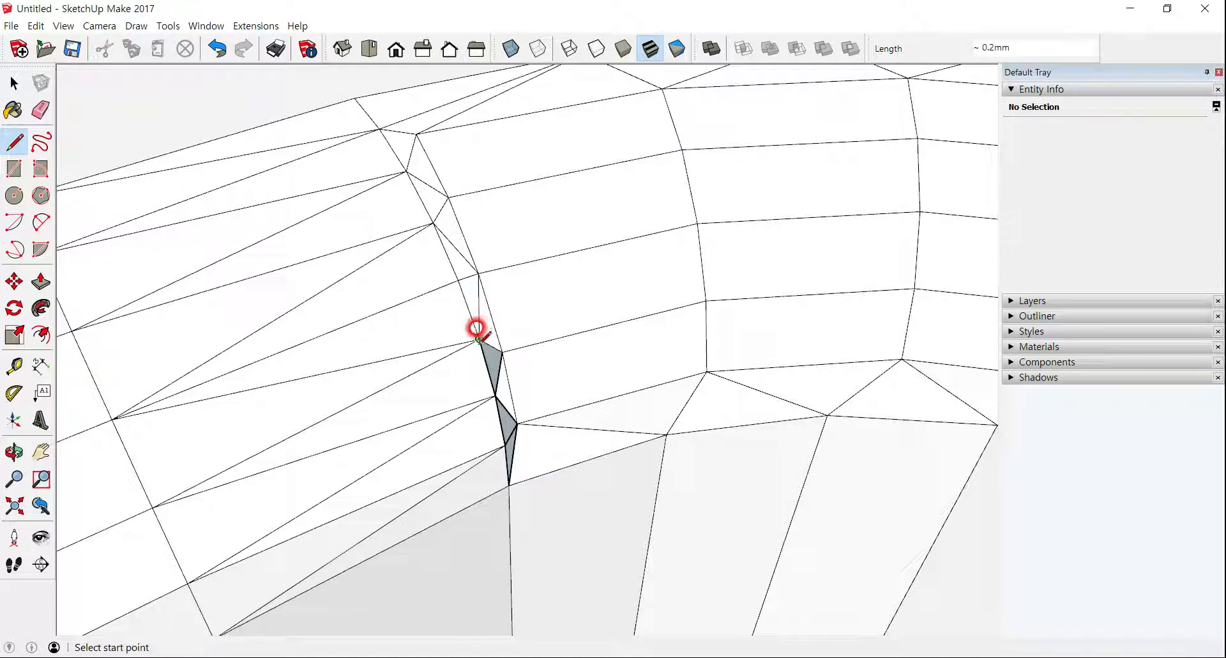
Redraw the edges of the remaining lower gaps along the same rim seam to fill their missing faces.
{"action": "left_click", "coordinate": [501, 351]}
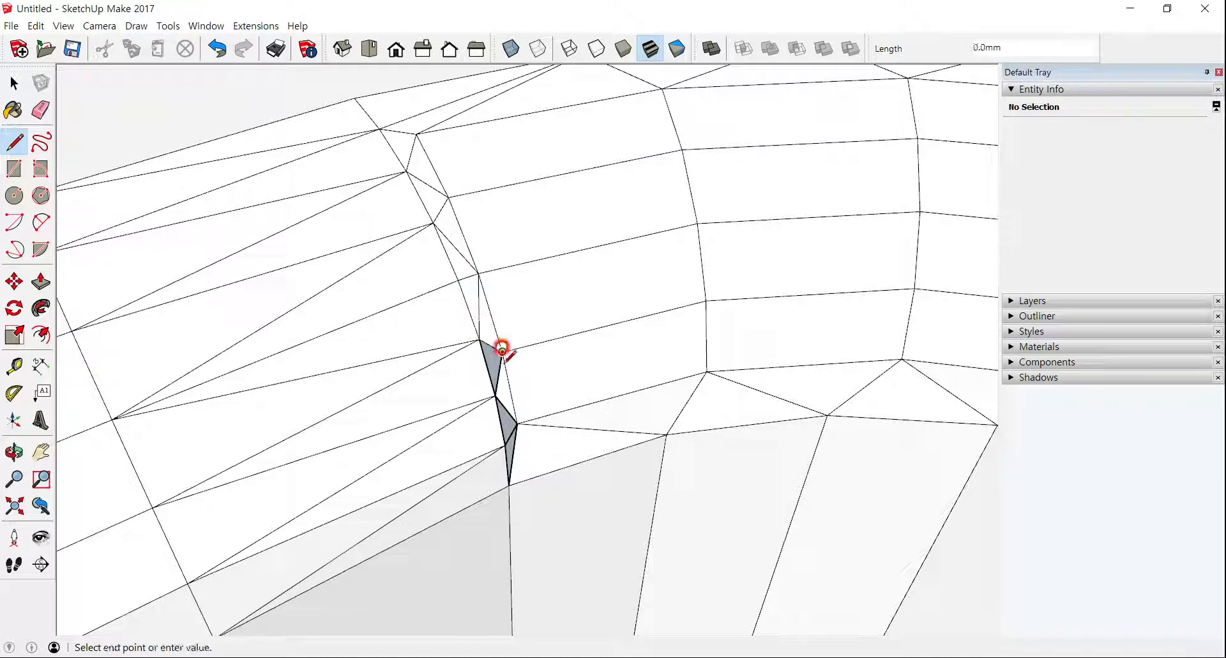
{"action": "left_click", "coordinate": [496, 396]}
{"action": "left_click", "coordinate": [495, 396]}
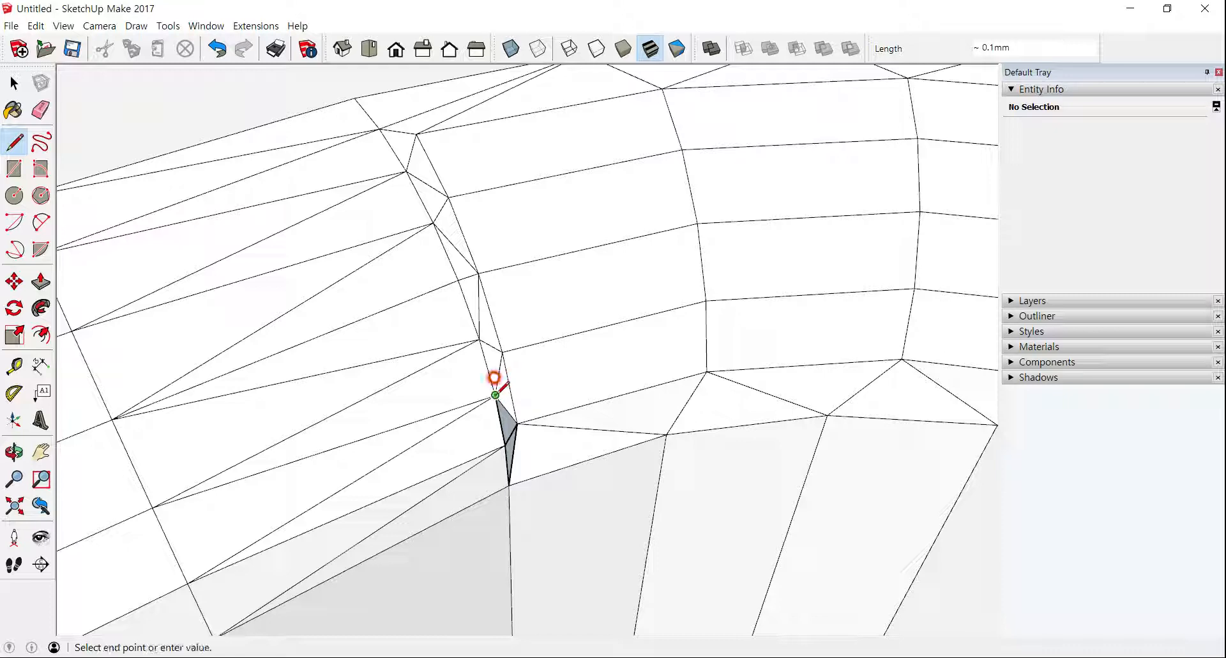
{"action": "left_click", "coordinate": [517, 423]}
{"action": "left_click", "coordinate": [517, 423]}
{"action": "left_click", "coordinate": [509, 484]}
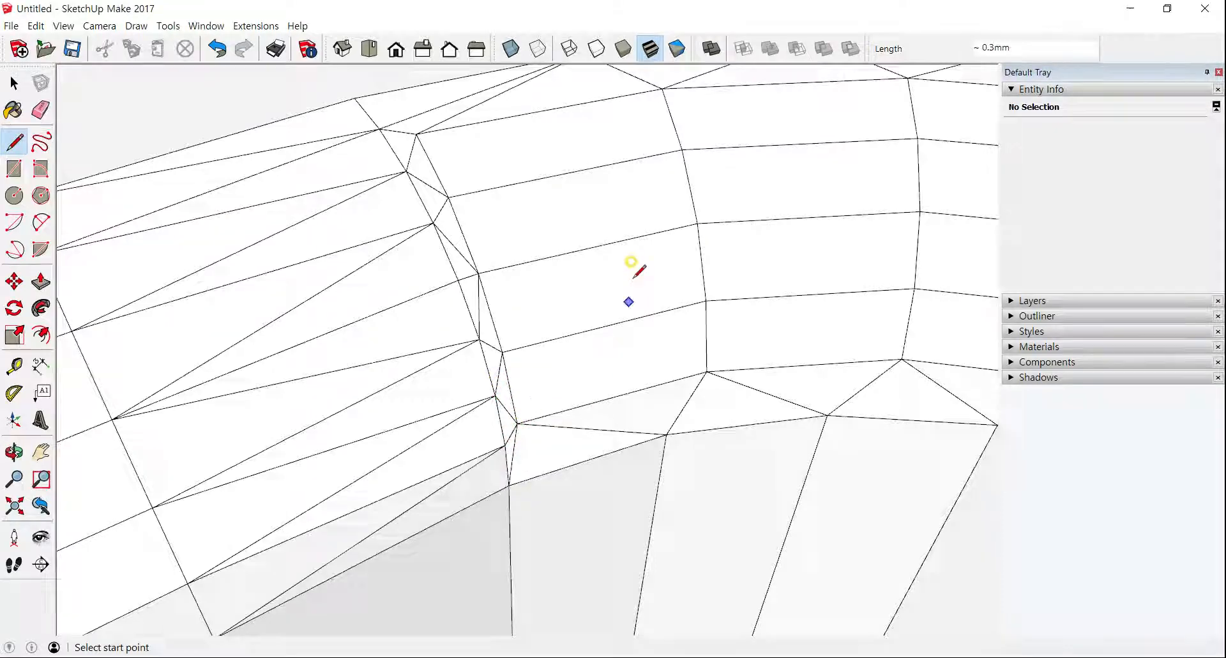
Draw edges with the Line tool across the narrow gap and the first triangular gap at the leg's upper rounded corner.
{"action": "scroll", "coordinate": [634, 276], "scroll_direction": "down", "scroll_amount": 10}
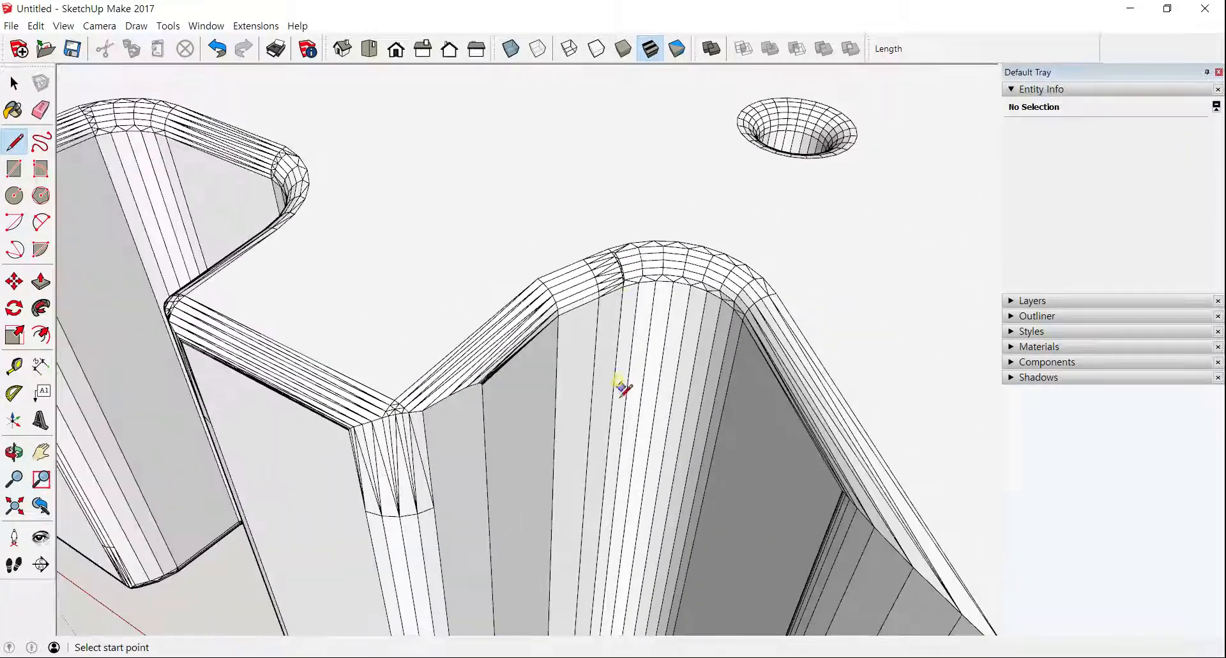
{"action": "middle_click_drag", "start_coordinate": [620, 395], "coordinate": [731, 310]}
{"action": "middle_click_drag", "start_coordinate": [703, 360], "coordinate": [695, 275]}
{"action": "scroll", "coordinate": [687, 313], "scroll_direction": "down", "scroll_amount": 3}
{"action": "middle_click_drag", "start_coordinate": [688, 364], "coordinate": [639, 402]}
{"action": "middle_click_drag", "start_coordinate": [702, 289], "coordinate": [668, 375]}
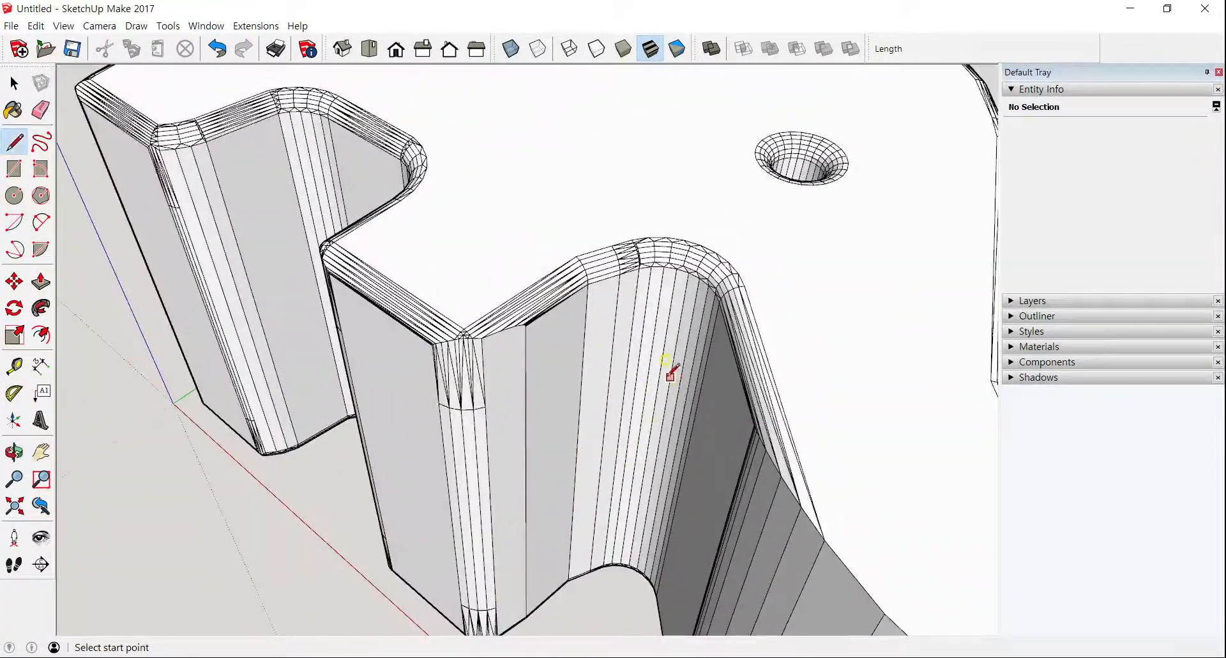
{"action": "scroll", "coordinate": [667, 374], "scroll_direction": "up", "scroll_amount": 2}
{"action": "middle_click_drag", "start_coordinate": [602, 349], "coordinate": [804, 325]}
{"action": "middle_click_drag", "start_coordinate": [543, 334], "coordinate": [697, 325]}
{"action": "scroll", "coordinate": [450, 307], "scroll_direction": "up", "scroll_amount": 3}
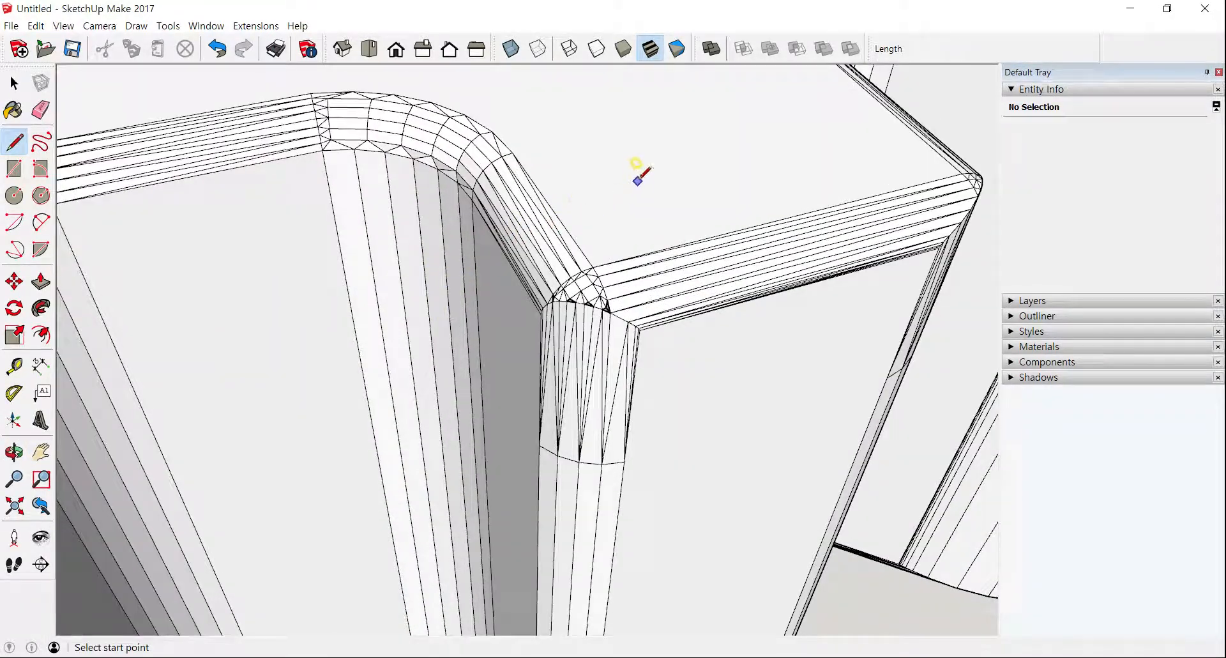
{"action": "scroll", "coordinate": [548, 267], "scroll_direction": "up", "scroll_amount": 3}
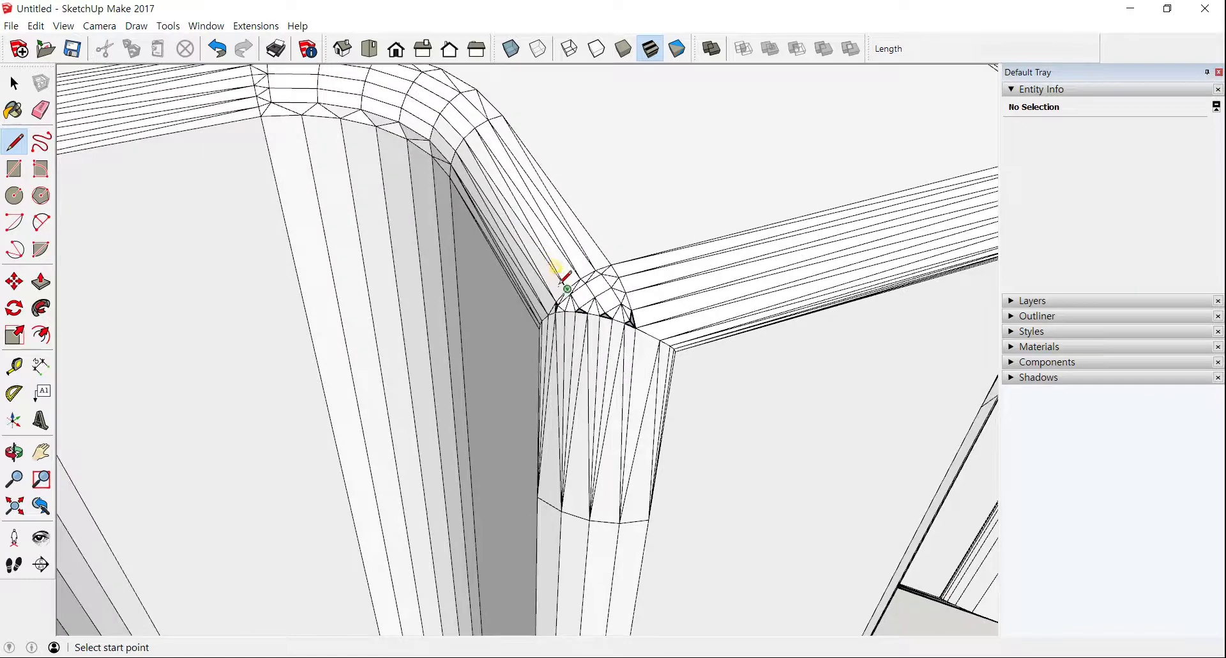
{"action": "scroll", "coordinate": [553, 302], "scroll_direction": "up", "scroll_amount": 2}
{"action": "left_click", "coordinate": [564, 302]}
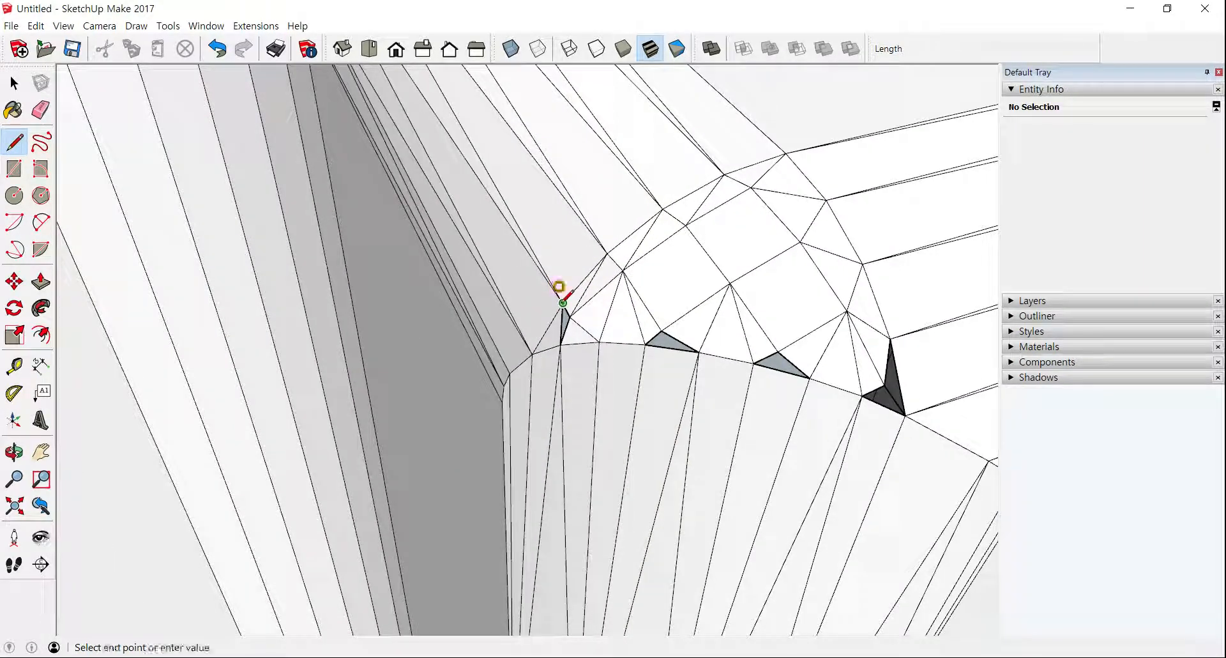
{"action": "left_click", "coordinate": [662, 330]}
{"action": "left_click", "coordinate": [697, 352]}
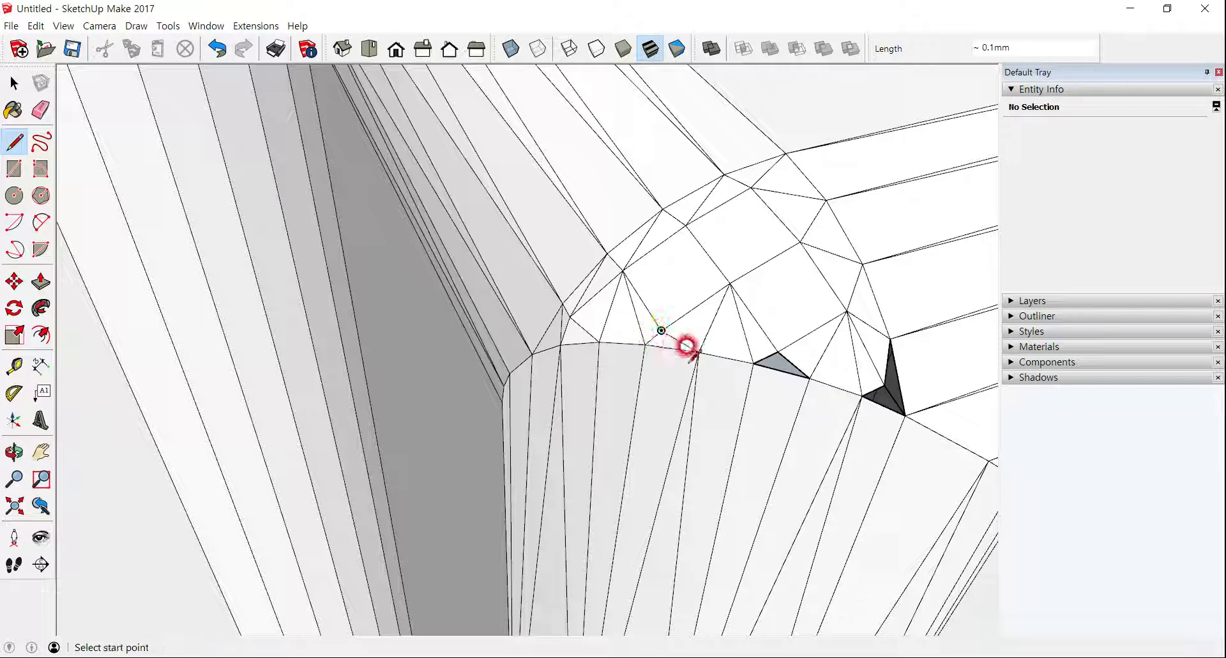
Redraw edges on the remaining two gaps of the leg's upper corner to fill their missing faces.
{"action": "left_click", "coordinate": [754, 362]}
{"action": "left_click", "coordinate": [777, 351]}
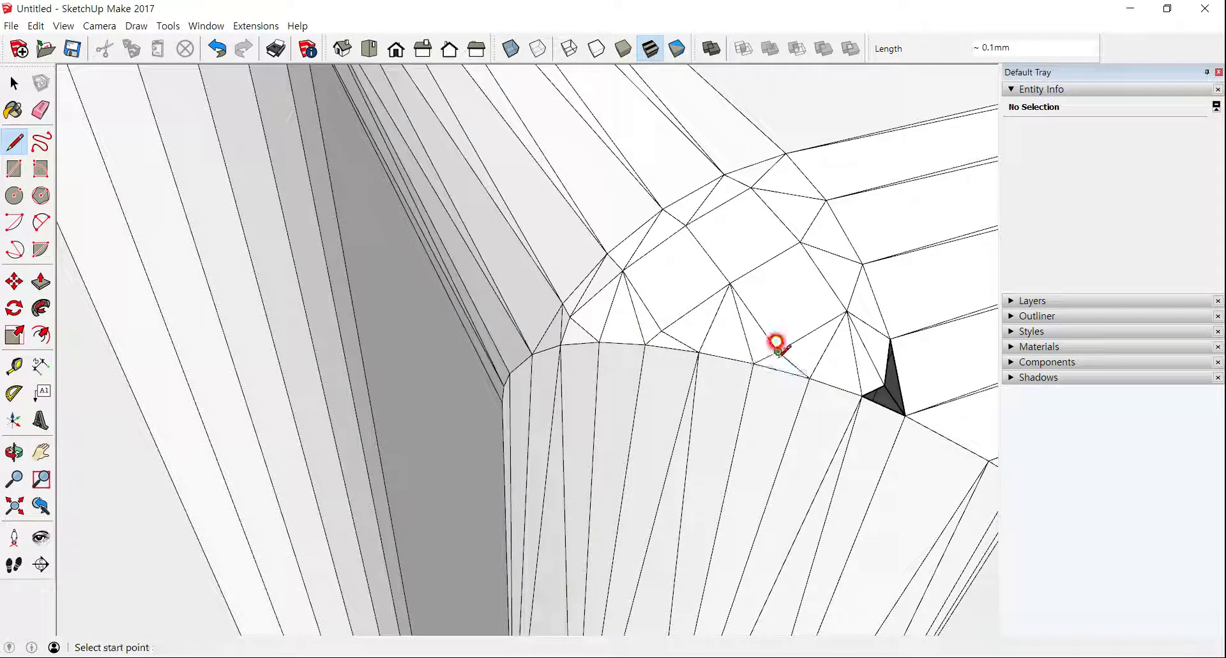
{"action": "left_click", "coordinate": [884, 384]}
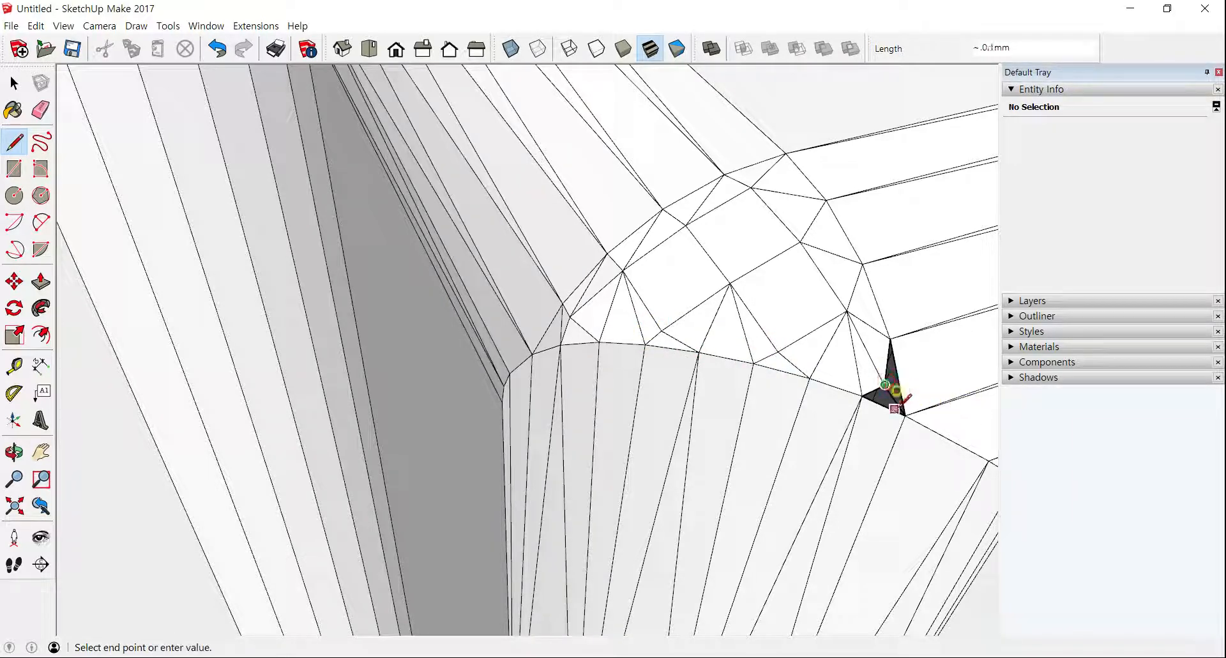
{"action": "left_click", "coordinate": [905, 414]}
Examine the upper rim around the legs and trunk for remaining open faces.
{"action": "scroll", "coordinate": [800, 255], "scroll_direction": "down", "scroll_amount": 1}
{"action": "scroll", "coordinate": [800, 255], "scroll_direction": "down", "scroll_amount": 2}
{"action": "middle_click_drag", "start_coordinate": [786, 261], "coordinate": [726, 186]}
{"action": "scroll", "coordinate": [712, 185], "scroll_direction": "up", "scroll_amount": 1}
{"action": "scroll", "coordinate": [712, 185], "scroll_direction": "down", "scroll_amount": 5}
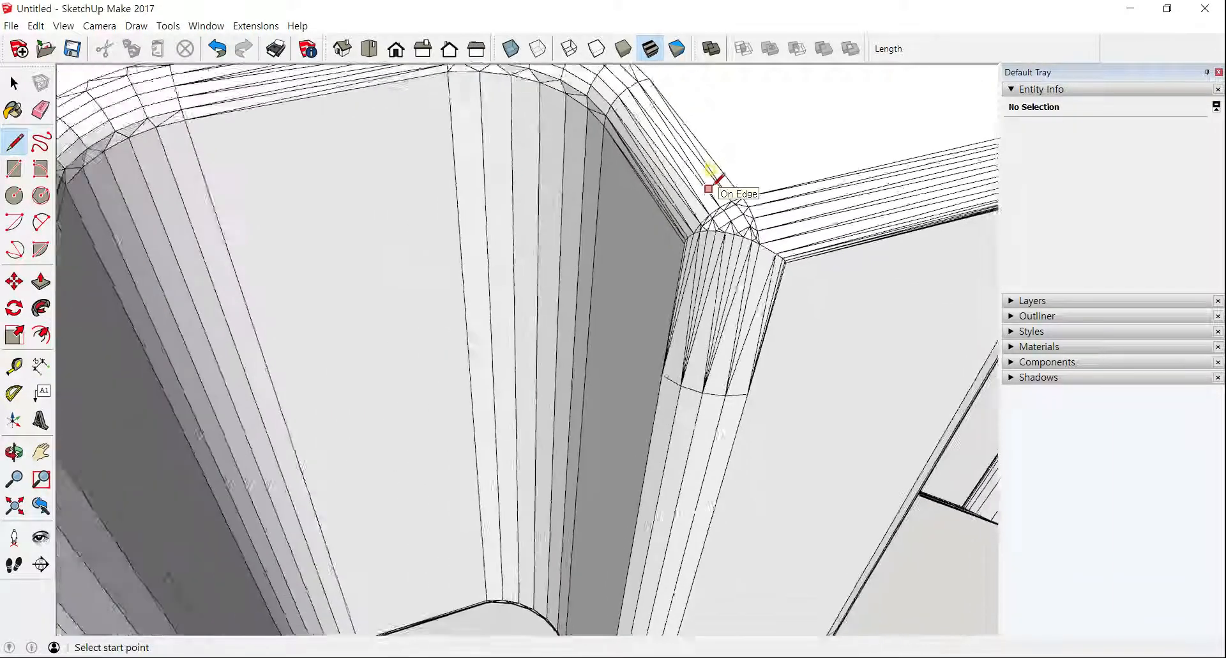
{"action": "middle_click_drag", "start_coordinate": [691, 199], "coordinate": [677, 221]}
{"action": "scroll", "coordinate": [745, 200], "scroll_direction": "up", "scroll_amount": 2}
{"action": "scroll", "coordinate": [677, 221], "scroll_direction": "down", "scroll_amount": 2}
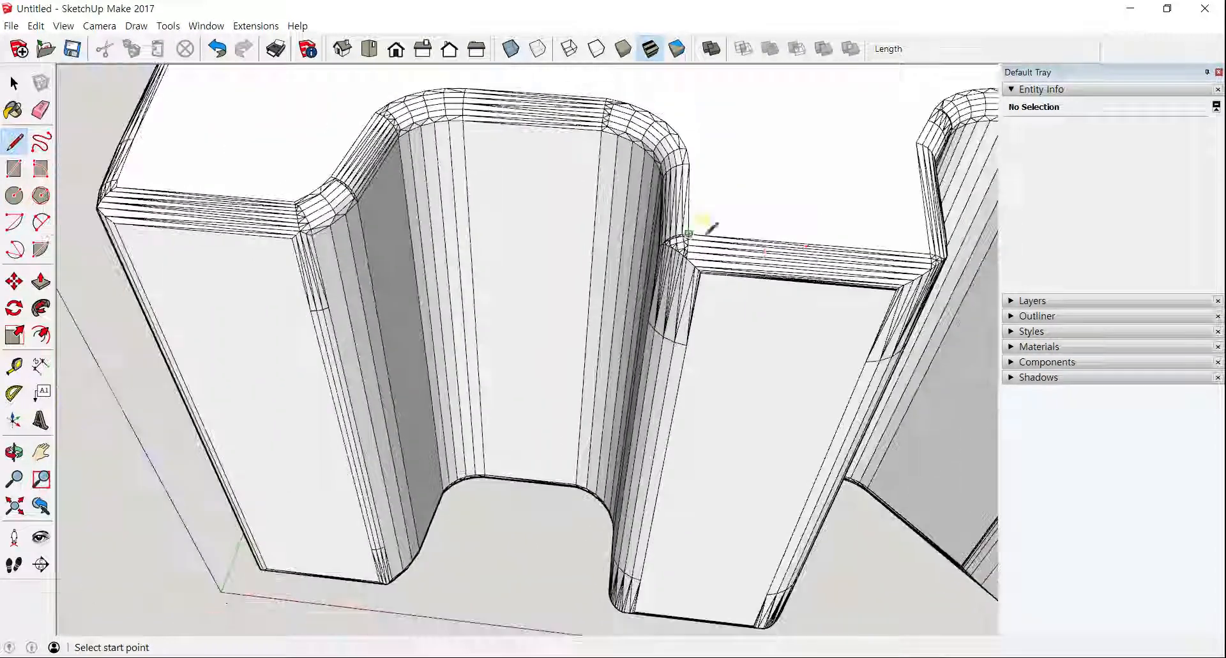
{"action": "middle_click_drag", "start_coordinate": [829, 247], "coordinate": [414, 188]}
{"action": "scroll", "coordinate": [413, 189], "scroll_direction": "down", "scroll_amount": 2}
{"action": "middle_click_drag", "start_coordinate": [539, 293], "coordinate": [591, 309]}
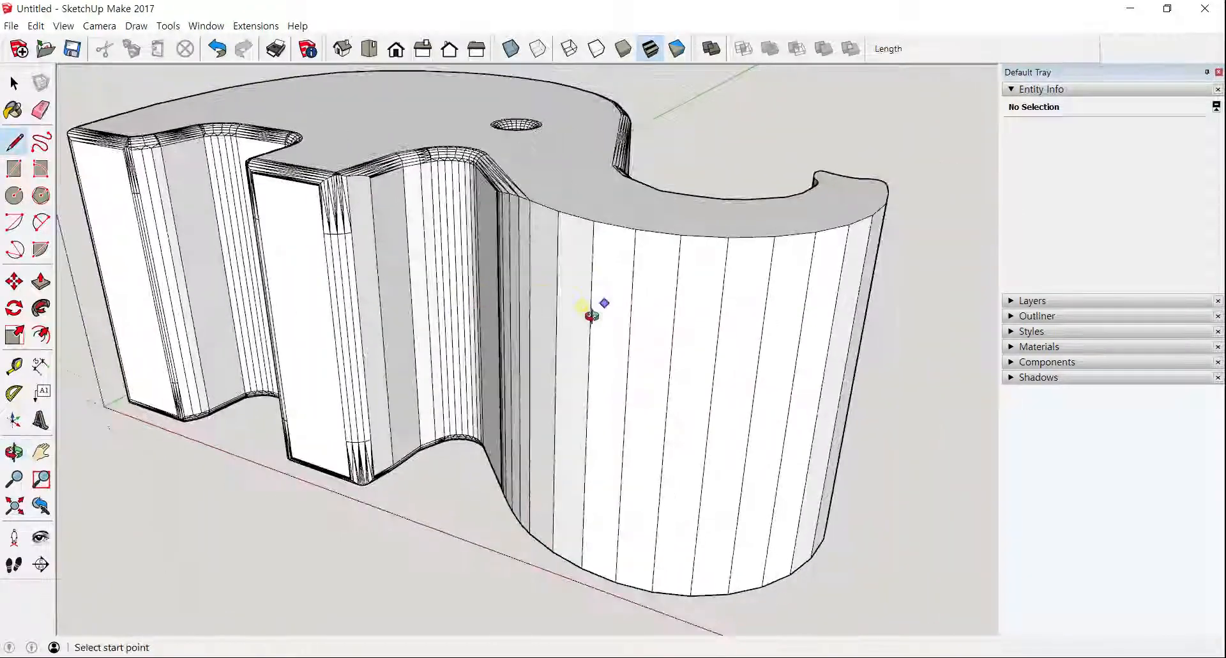
Trace edges to fill the narrow gap and the adjoining double triangular gap at the leg's lower rounded corner.
{"action": "middle_click_drag", "start_coordinate": [734, 251], "coordinate": [452, 241]}
{"action": "scroll", "coordinate": [484, 300], "scroll_direction": "up", "scroll_amount": 5}
{"action": "middle_click_drag", "start_coordinate": [676, 364], "coordinate": [516, 277]}
{"action": "mouse_move", "coordinate": [670, 284]}
{"action": "middle_mouse_down"}
{"action": "mouse_move", "coordinate": [558, 297]}
{"action": "mouse_move", "coordinate": [575, 286]}
{"action": "mouse_move", "coordinate": [714, 303]}
{"action": "mouse_move", "coordinate": [665, 282]}
{"action": "mouse_move", "coordinate": [665, 296]}
{"action": "middle_mouse_up"}
{"action": "scroll", "coordinate": [560, 297], "scroll_direction": "up", "scroll_amount": 4}
{"action": "scroll", "coordinate": [566, 294], "scroll_direction": "up", "scroll_amount": 3}
{"action": "scroll", "coordinate": [696, 306], "scroll_direction": "up", "scroll_amount": 1}
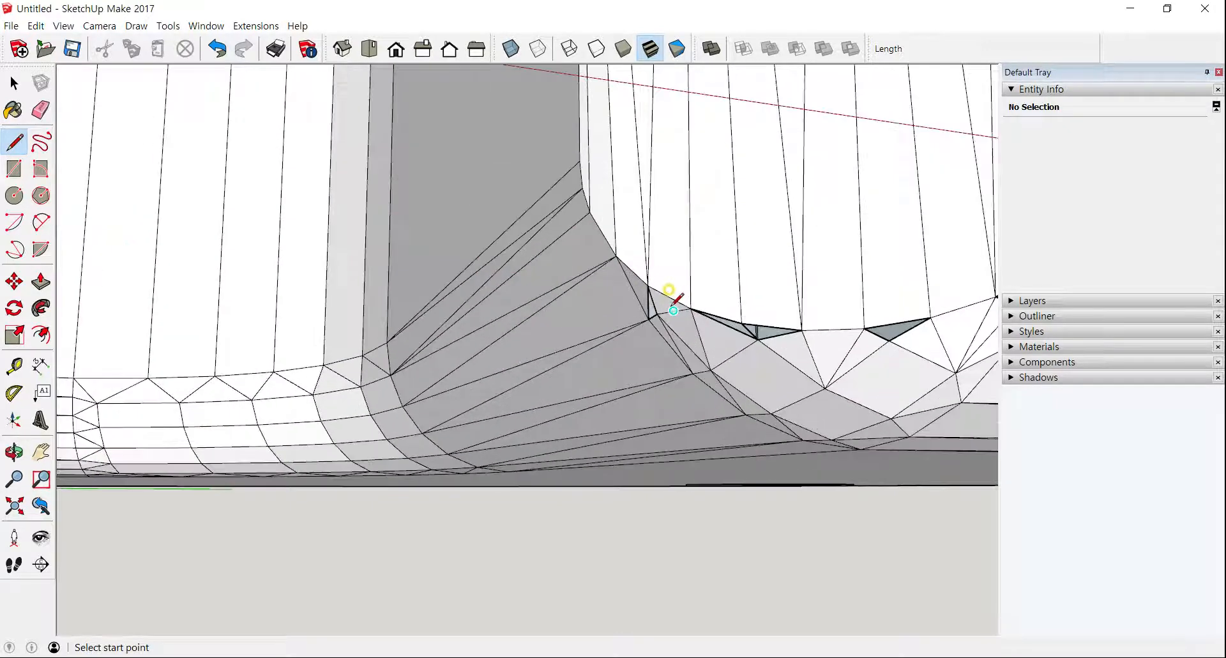
{"action": "scroll", "coordinate": [641, 276], "scroll_direction": "up", "scroll_amount": 3}
{"action": "left_click", "coordinate": [652, 294]}
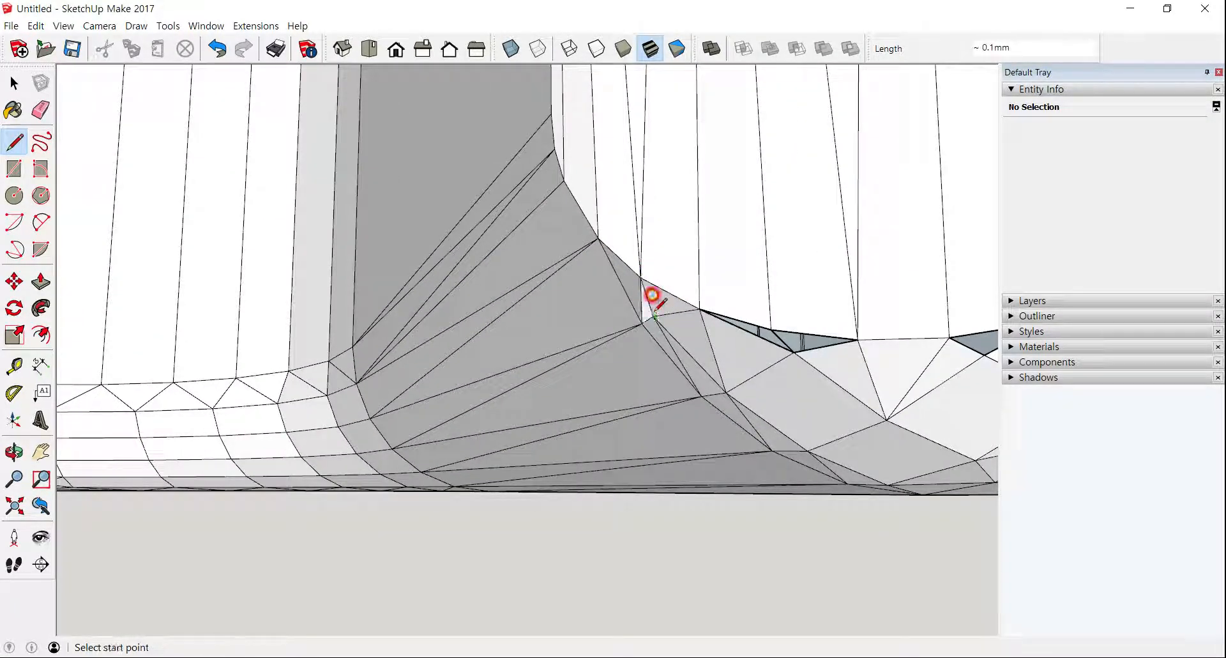
{"action": "scroll", "coordinate": [747, 338], "scroll_direction": "up", "scroll_amount": 2}
{"action": "left_click", "coordinate": [778, 323]}
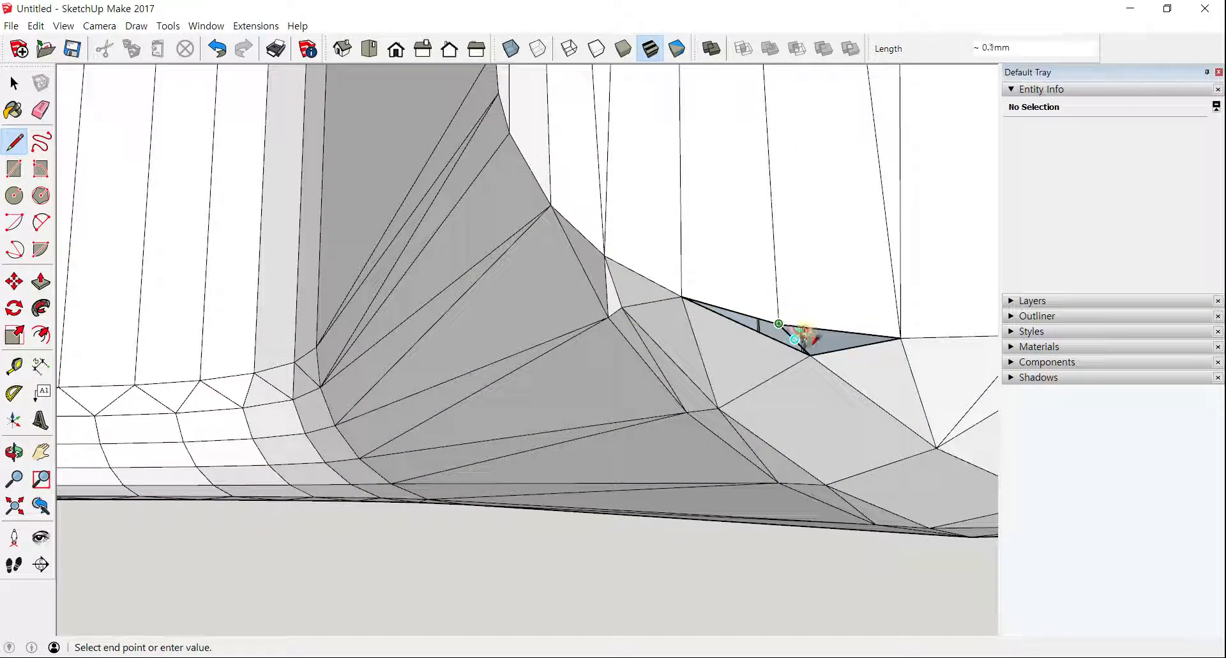
{"action": "left_click", "coordinate": [810, 354]}
Fill the triangular gap and the two-part gap farther along the same lower corner by redrawing their edges.
{"action": "middle_click_drag", "start_coordinate": [830, 313], "coordinate": [459, 298]}
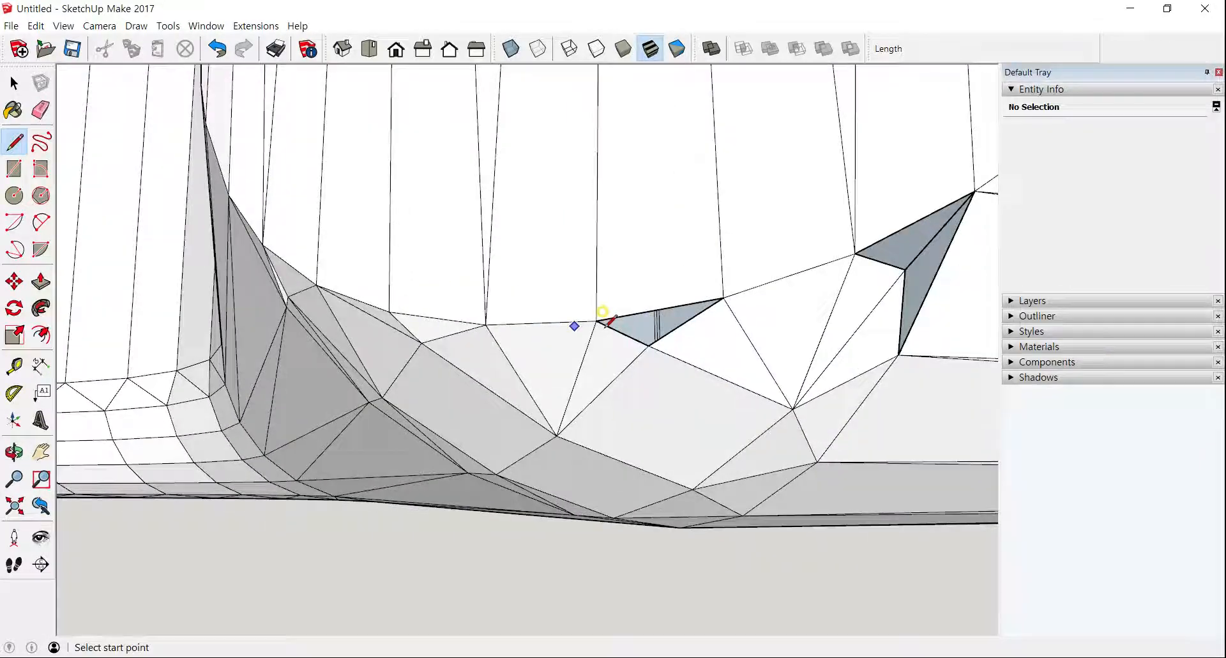
{"action": "left_click", "coordinate": [596, 319]}
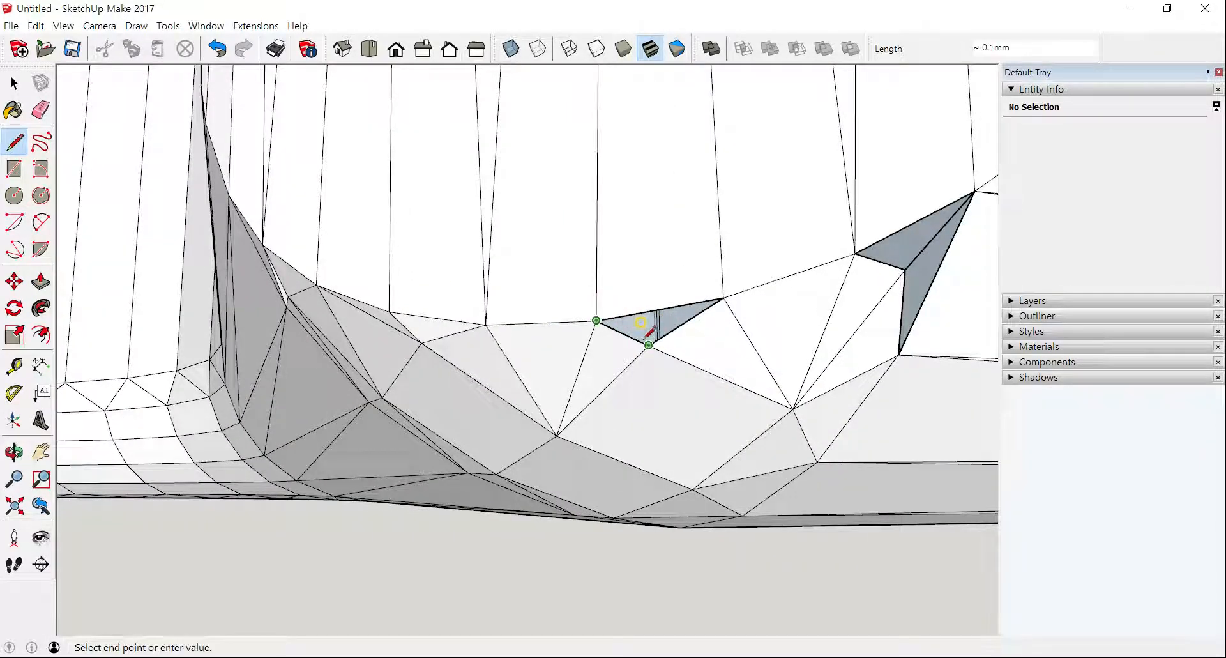
{"action": "left_click", "coordinate": [648, 345]}
{"action": "middle_click_drag", "start_coordinate": [738, 310], "coordinate": [615, 320], "text": "shift"}
{"action": "left_click", "coordinate": [706, 299]}
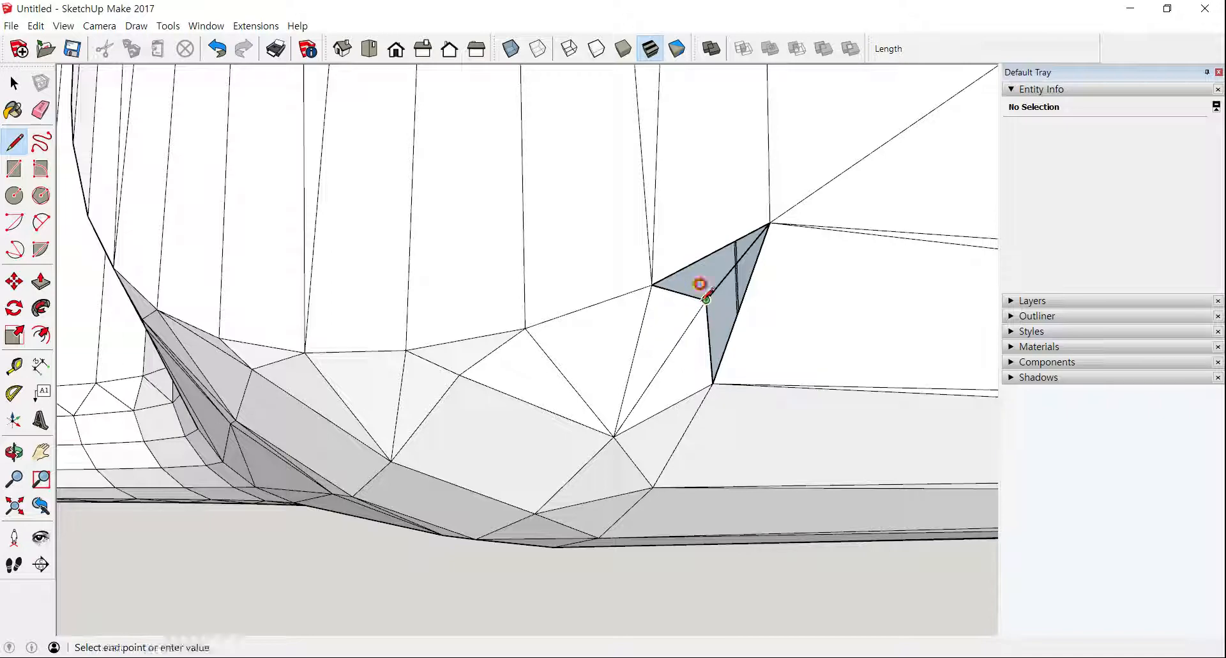
{"action": "left_click", "coordinate": [769, 222]}
Redraw edges on the three gaps at the next lower rounded corner to close its missing faces.
{"action": "scroll", "coordinate": [764, 274], "scroll_direction": "down", "scroll_amount": 6}
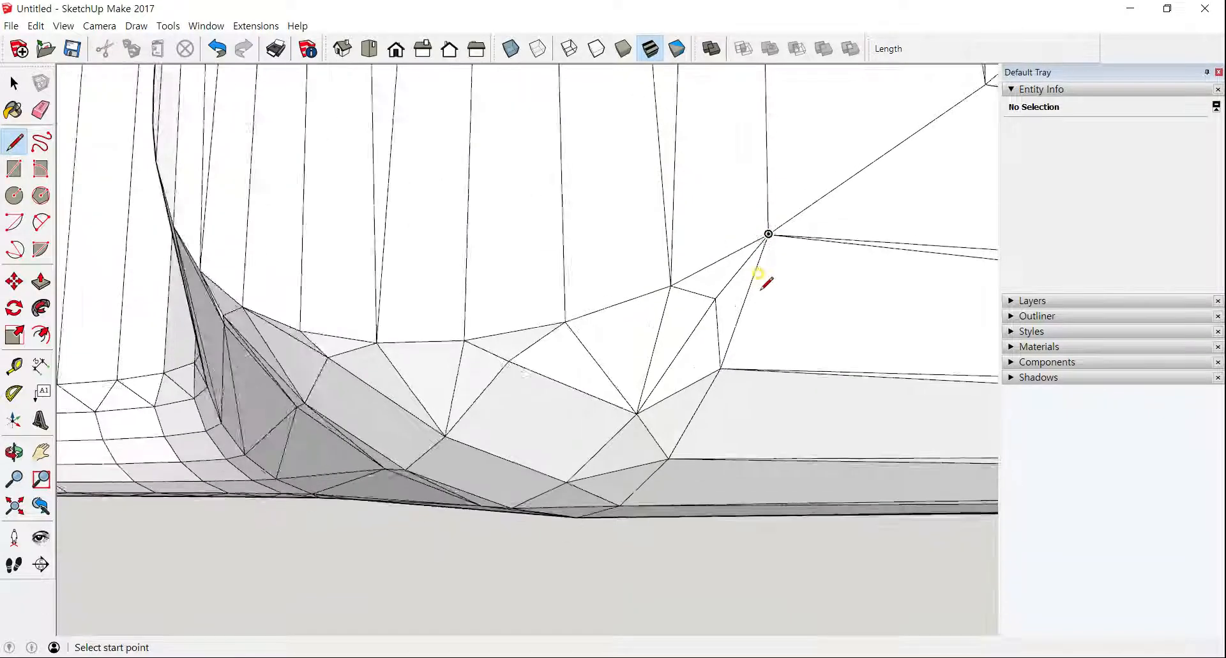
{"action": "middle_click_drag", "start_coordinate": [752, 285], "coordinate": [383, 334]}
{"action": "scroll", "coordinate": [666, 308], "scroll_direction": "down", "scroll_amount": 5}
{"action": "scroll", "coordinate": [383, 334], "scroll_direction": "down", "scroll_amount": 3}
{"action": "middle_click_drag", "start_coordinate": [363, 374], "coordinate": [313, 259]}
{"action": "scroll", "coordinate": [447, 335], "scroll_direction": "up", "scroll_amount": 5}
{"action": "middle_click_drag", "start_coordinate": [469, 320], "coordinate": [461, 377], "text": "shift"}
{"action": "scroll", "coordinate": [469, 306], "scroll_direction": "up", "scroll_amount": 3}
{"action": "middle_click_drag", "start_coordinate": [471, 307], "coordinate": [542, 237]}
{"action": "scroll", "coordinate": [433, 271], "scroll_direction": "up", "scroll_amount": 2}
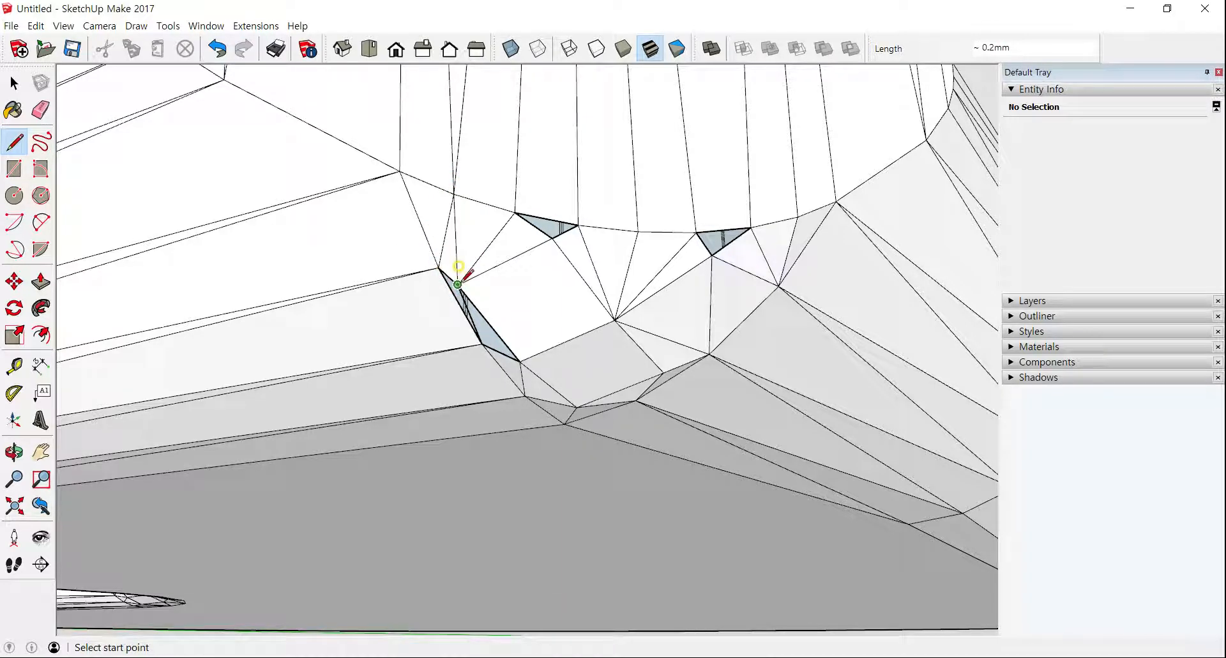
{"action": "left_click", "coordinate": [482, 343]}
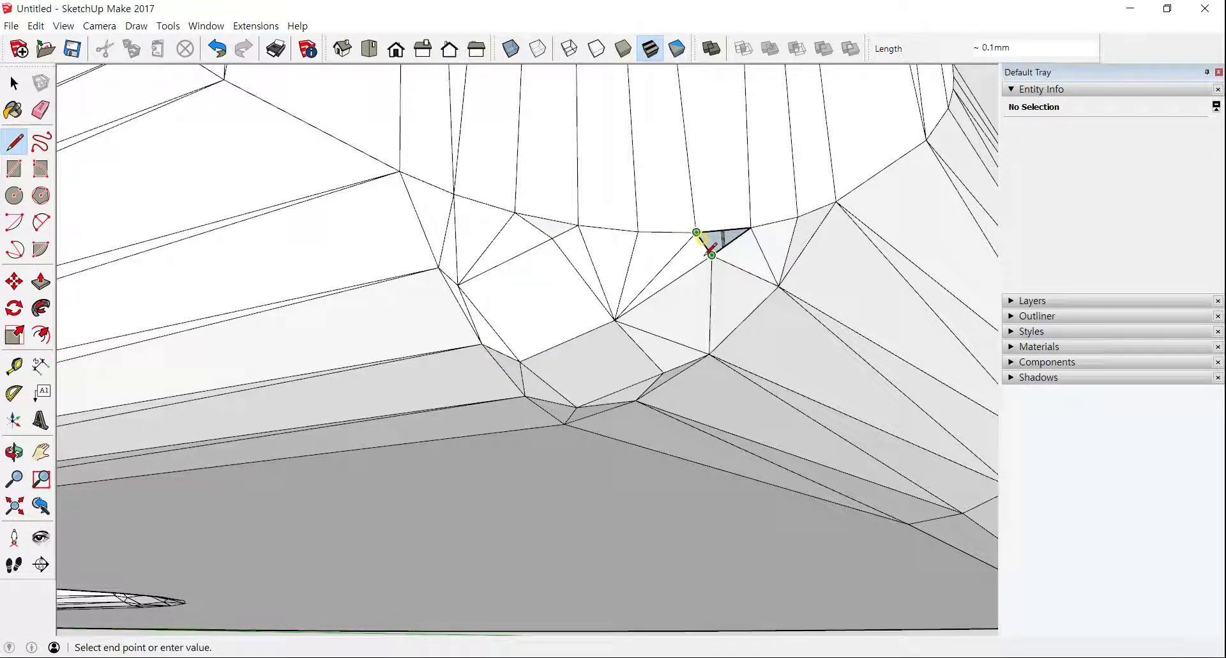
Trace the short edges of the gaps in the lower rim seam, beside the curve between the leg and trunk, to fill them.
{"action": "scroll", "coordinate": [705, 262], "scroll_direction": "down", "scroll_amount": 8}
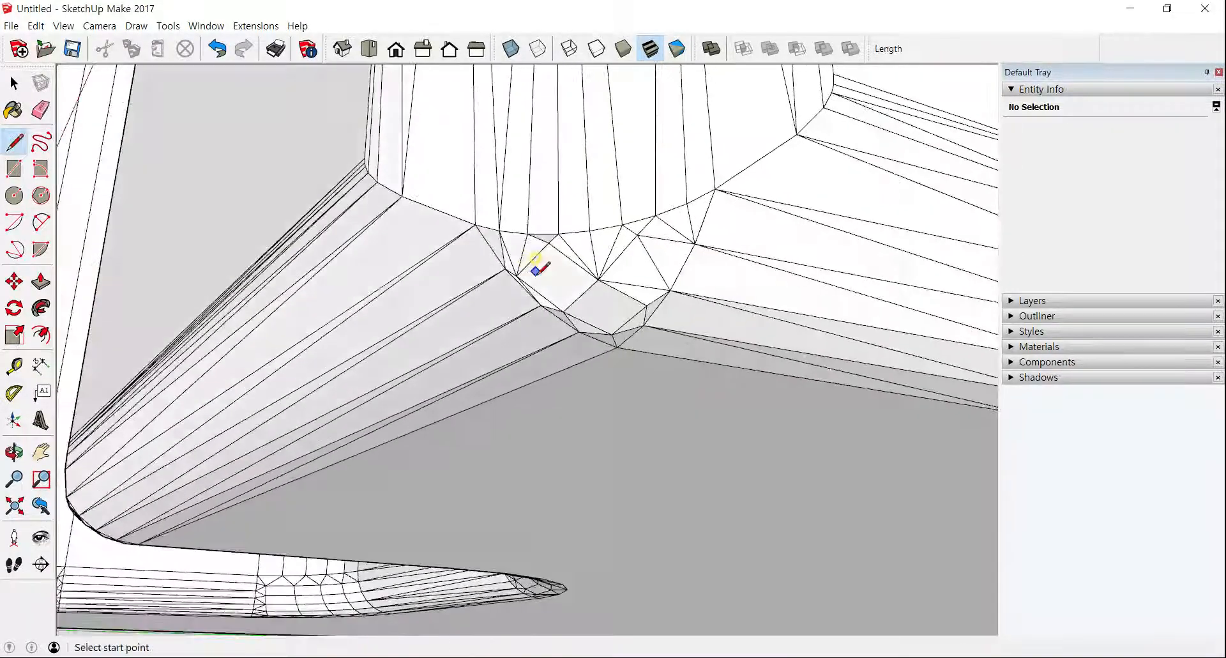
{"action": "middle_click_drag", "start_coordinate": [539, 265], "coordinate": [588, 372]}
{"action": "scroll", "coordinate": [588, 362], "scroll_direction": "up", "scroll_amount": 8}
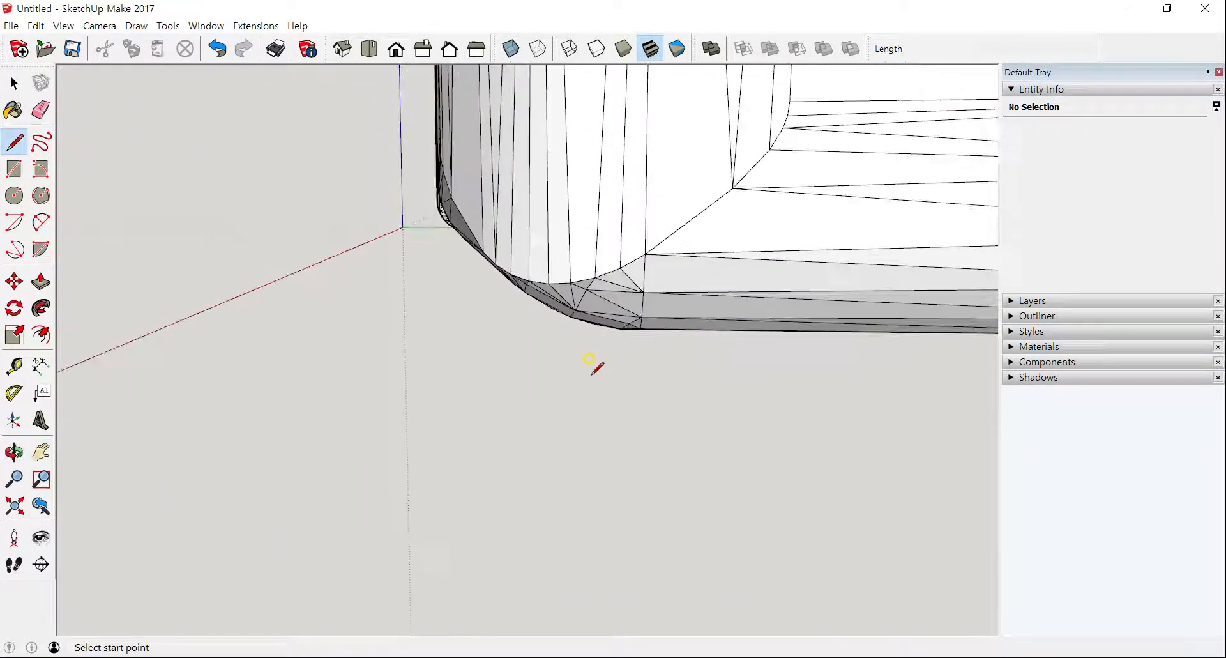
{"action": "scroll", "coordinate": [495, 416], "scroll_direction": "down", "scroll_amount": 5}
{"action": "middle_click_drag", "start_coordinate": [498, 415], "coordinate": [626, 438]}
{"action": "scroll", "coordinate": [492, 363], "scroll_direction": "up", "scroll_amount": 5}
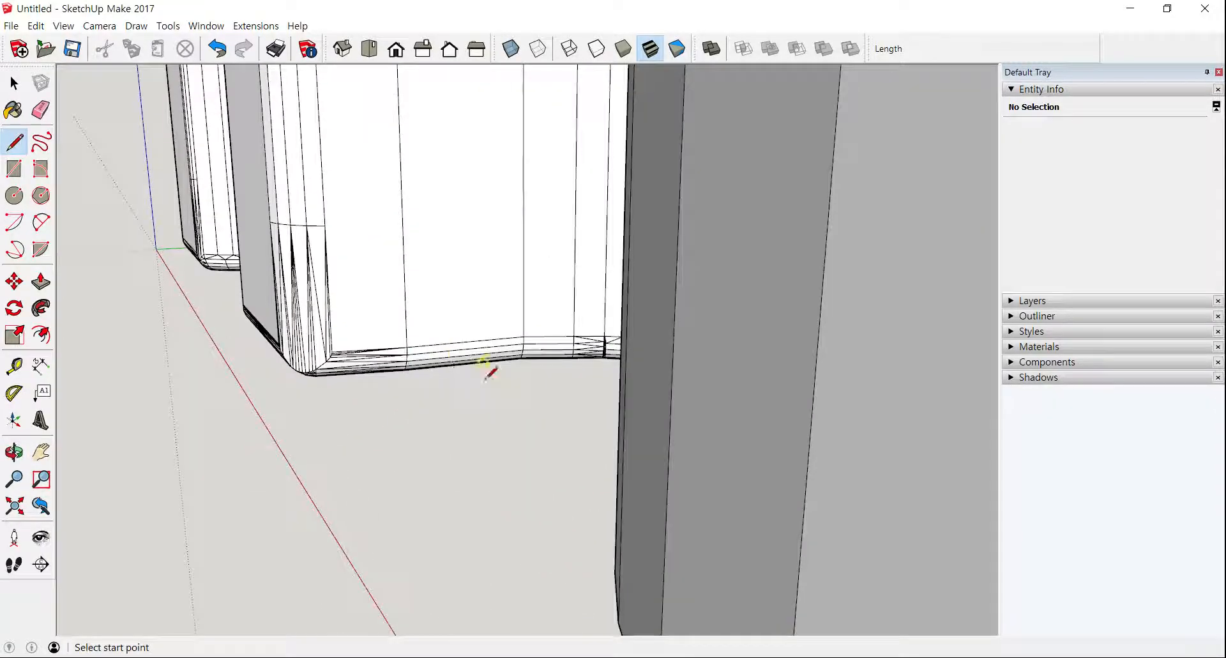
{"action": "scroll", "coordinate": [648, 362], "scroll_direction": "up", "scroll_amount": 5}
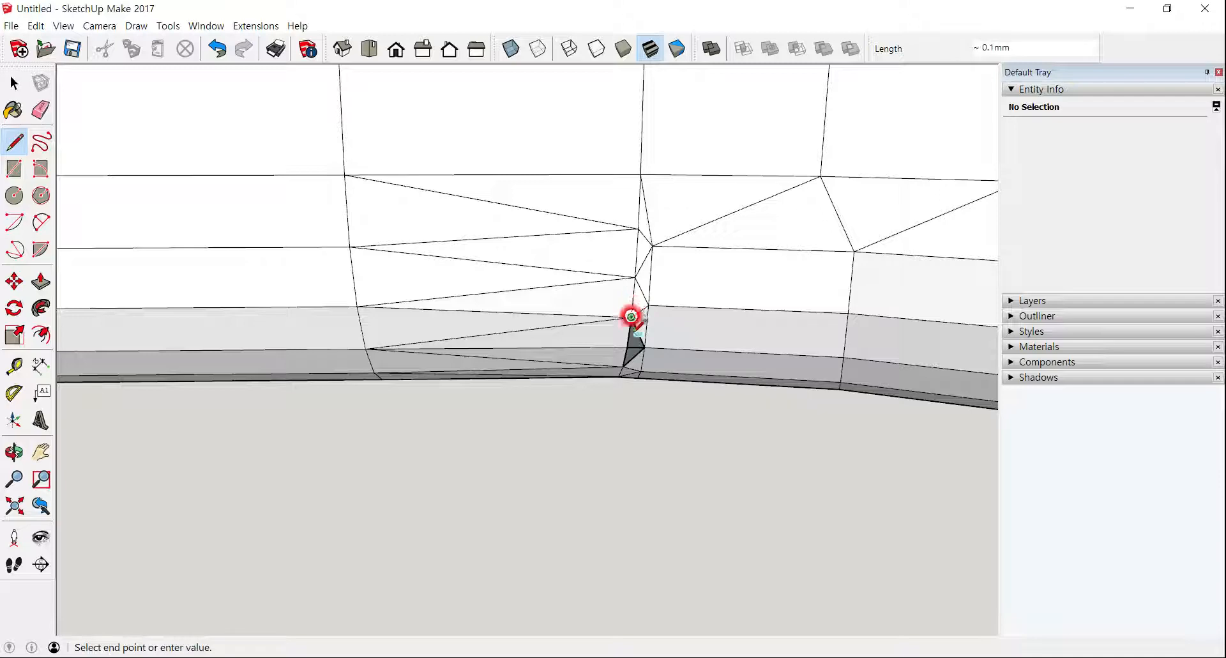
{"action": "left_click", "coordinate": [622, 366]}
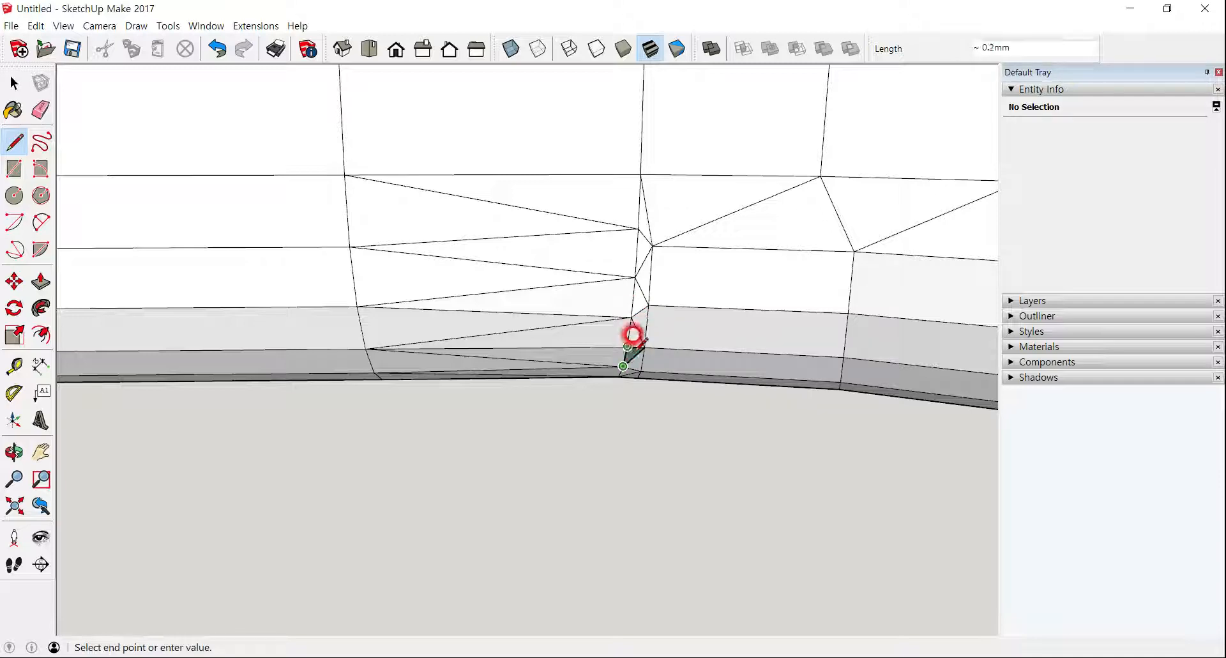
Examine the holder's lower rim, underside and upper rim from all sides for remaining mesh gaps.
{"action": "scroll", "coordinate": [562, 246], "scroll_direction": "down", "scroll_amount": 6}
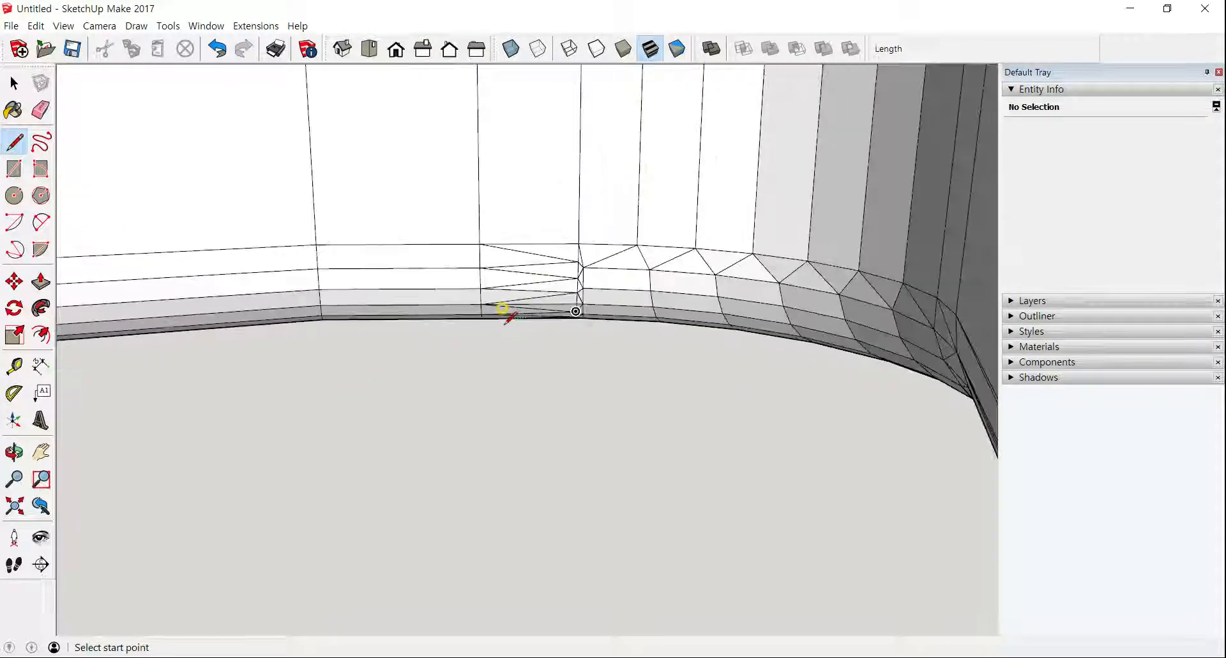
{"action": "scroll", "coordinate": [499, 317], "scroll_direction": "up", "scroll_amount": 2}
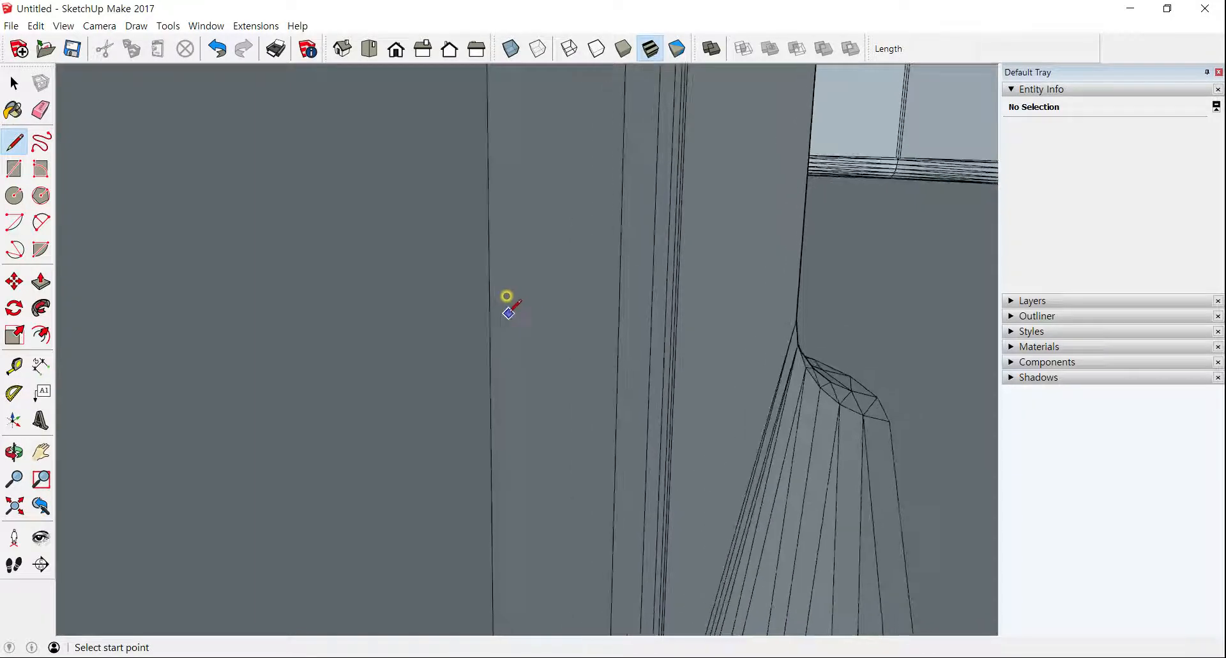
{"action": "scroll", "coordinate": [504, 295], "scroll_direction": "down", "scroll_amount": 5}
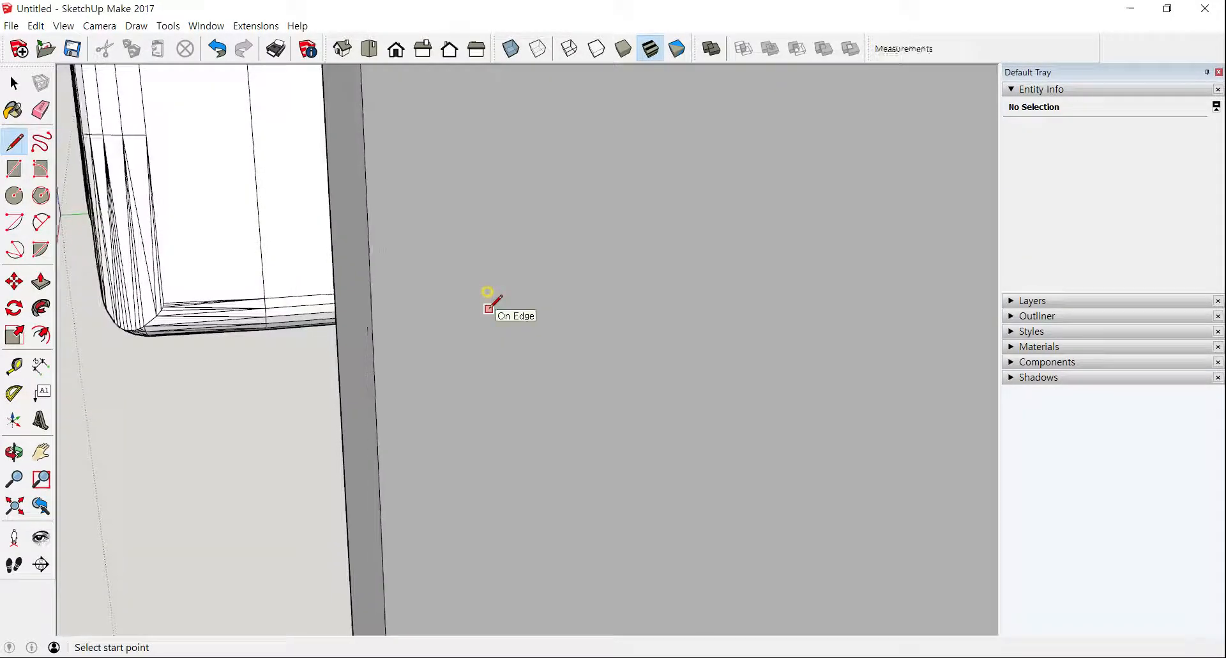
{"action": "middle_click_drag", "start_coordinate": [487, 291], "coordinate": [626, 321]}
{"action": "scroll", "coordinate": [626, 321], "scroll_direction": "down", "scroll_amount": 5}
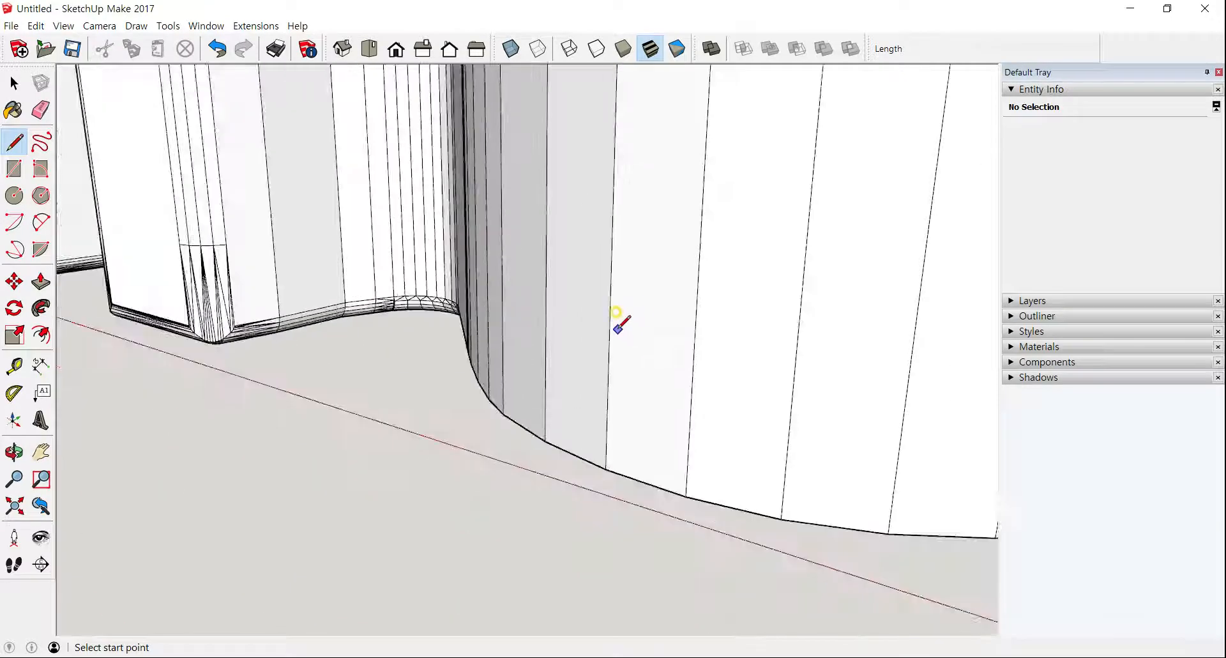
{"action": "mouse_move", "coordinate": [556, 323]}
{"action": "middle_mouse_down"}
{"action": "mouse_move", "coordinate": [664, 364]}
{"action": "mouse_move", "coordinate": [876, 337]}
{"action": "mouse_move", "coordinate": [792, 366]}
{"action": "mouse_move", "coordinate": [742, 353]}
{"action": "mouse_move", "coordinate": [768, 260]}
{"action": "mouse_move", "coordinate": [766, 292]}
{"action": "mouse_move", "coordinate": [760, 238]}
{"action": "mouse_move", "coordinate": [739, 233]}
{"action": "middle_mouse_up"}
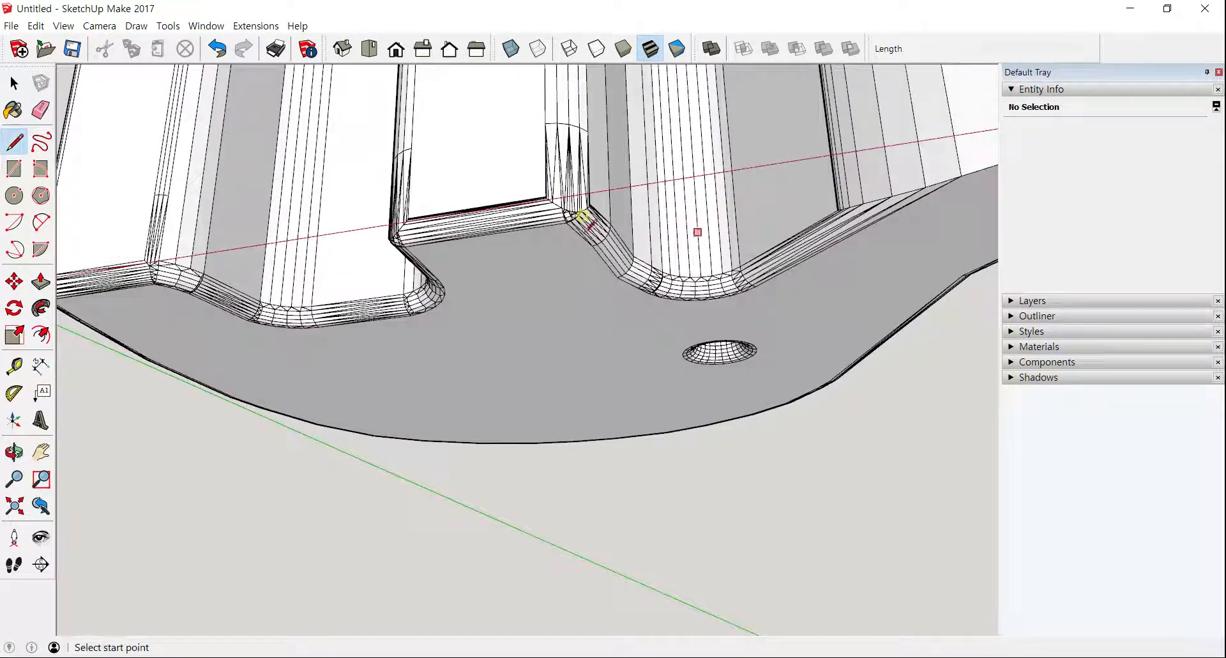
{"action": "scroll", "coordinate": [536, 191], "scroll_direction": "up", "scroll_amount": 3}
{"action": "scroll", "coordinate": [575, 201], "scroll_direction": "up", "scroll_amount": 2}
{"action": "scroll", "coordinate": [594, 204], "scroll_direction": "down", "scroll_amount": 3}
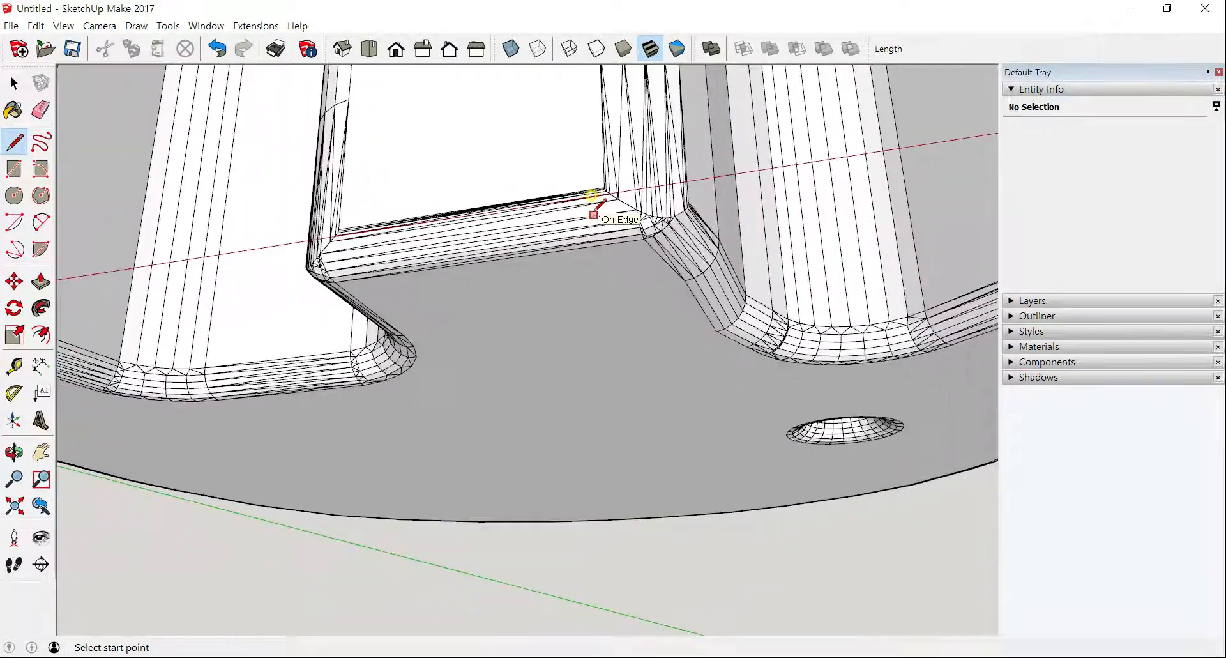
{"action": "middle_click_drag", "start_coordinate": [586, 209], "coordinate": [525, 382]}
{"action": "scroll", "coordinate": [357, 317], "scroll_direction": "up", "scroll_amount": 3}
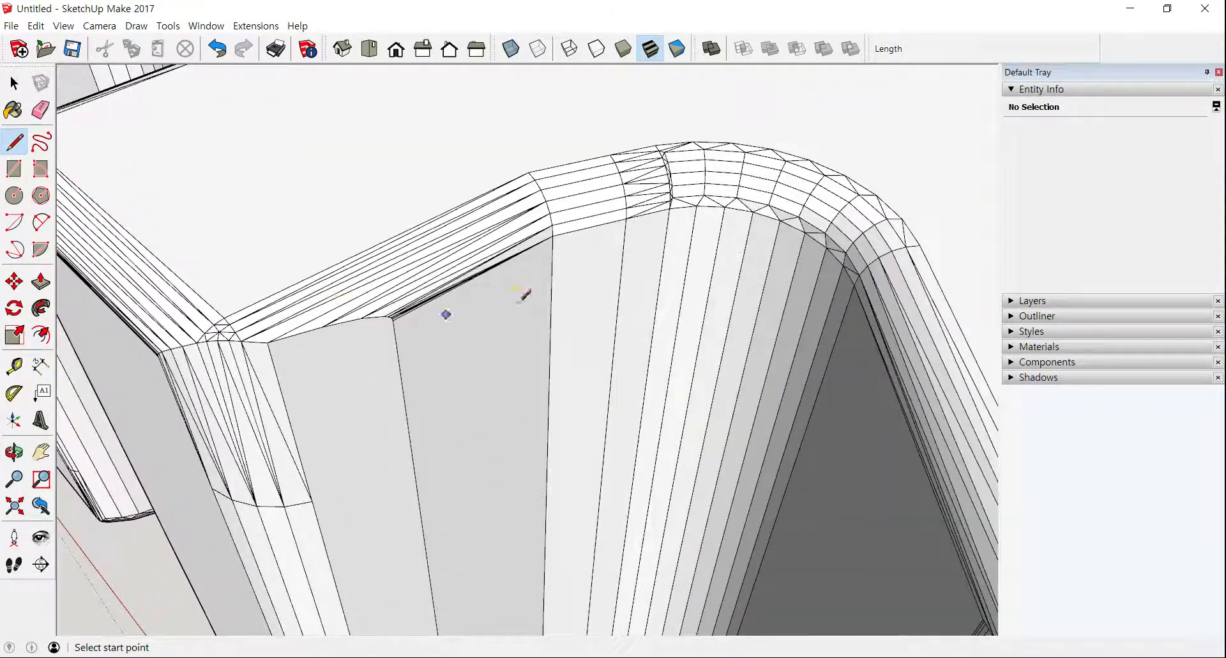
{"action": "middle_click_drag", "start_coordinate": [662, 261], "coordinate": [642, 367]}
{"action": "scroll", "coordinate": [403, 423], "scroll_direction": "down", "scroll_amount": 2}
{"action": "middle_click_drag", "start_coordinate": [396, 424], "coordinate": [512, 315], "text": "shift"}
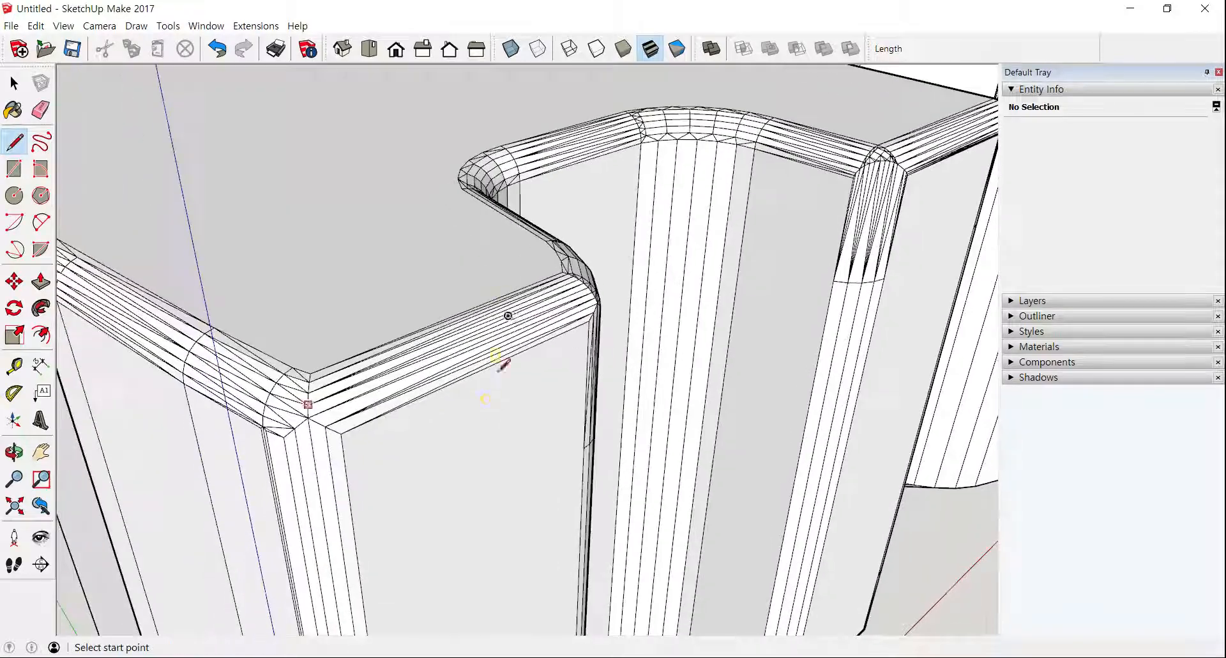
Select all of the holder's connected geometry and make it a group.
{"action": "scroll", "coordinate": [499, 461], "scroll_direction": "down", "scroll_amount": 2}
{"action": "mouse_move", "coordinate": [500, 463]}
{"action": "middle_mouse_down"}
{"action": "mouse_move", "coordinate": [389, 256]}
{"action": "mouse_move", "coordinate": [375, 309]}
{"action": "middle_mouse_up"}
{"action": "key", "text": "space"}
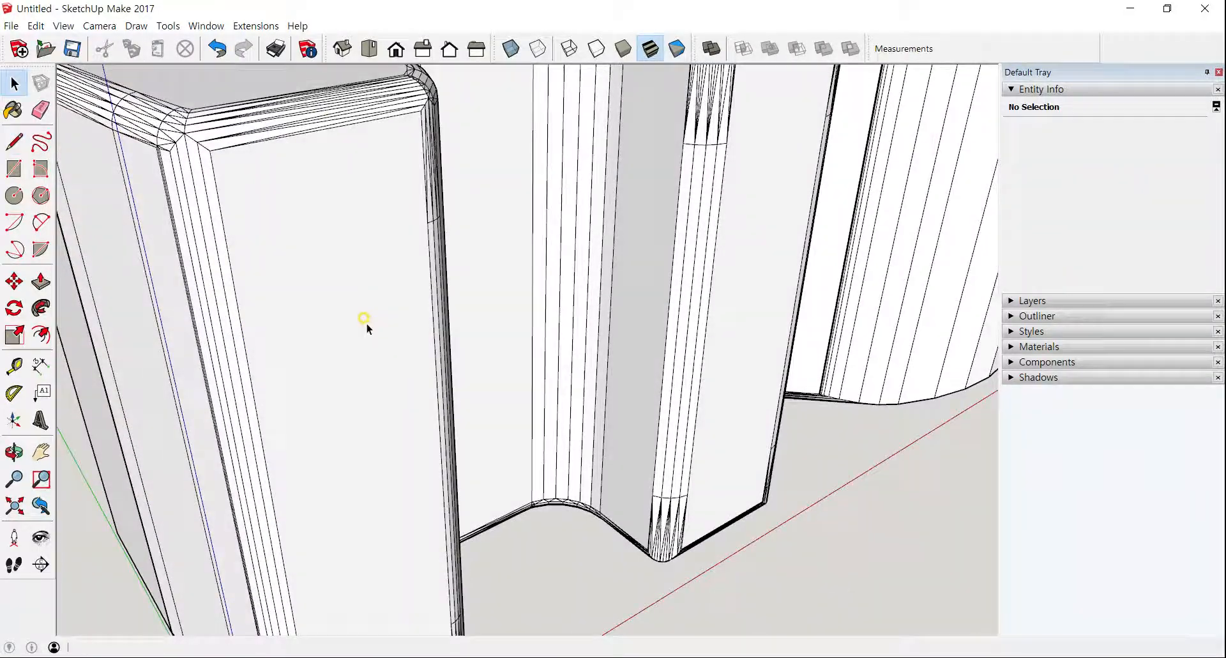
{"action": "triple_click", "coordinate": [367, 316]}
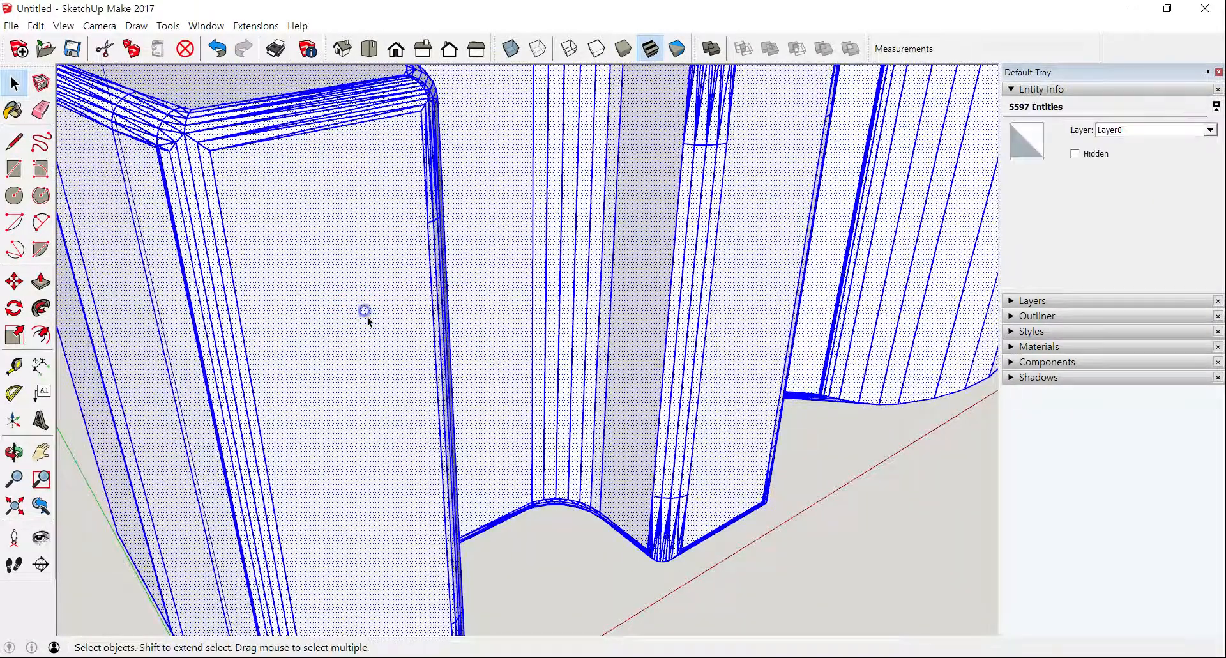
{"action": "right_click", "coordinate": [368, 318]}
{"action": "left_click", "coordinate": [418, 438]}
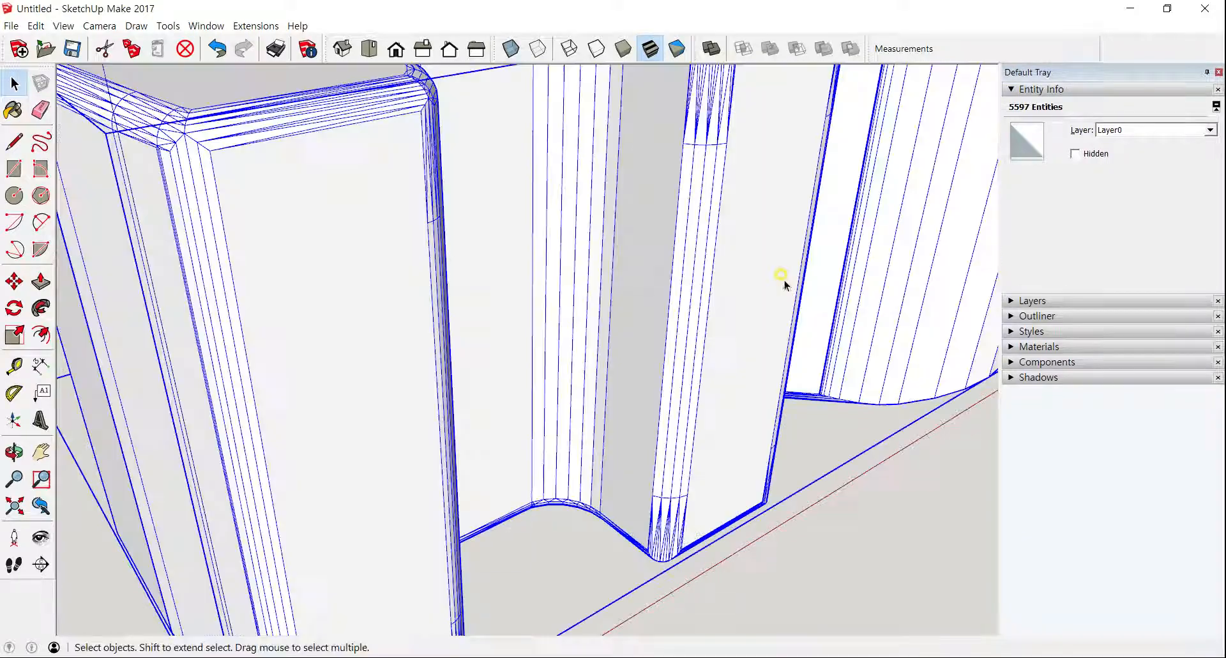
Examine the grouped holder from all sides, including its trunk, rounded rims and eye hole.
{"action": "scroll", "coordinate": [793, 261], "scroll_direction": "down", "scroll_amount": 4}
{"action": "middle_click_drag", "start_coordinate": [779, 263], "coordinate": [301, 320]}
{"action": "middle_click_drag", "start_coordinate": [690, 328], "coordinate": [527, 358]}
{"action": "middle_click_drag", "start_coordinate": [693, 360], "coordinate": [444, 348]}
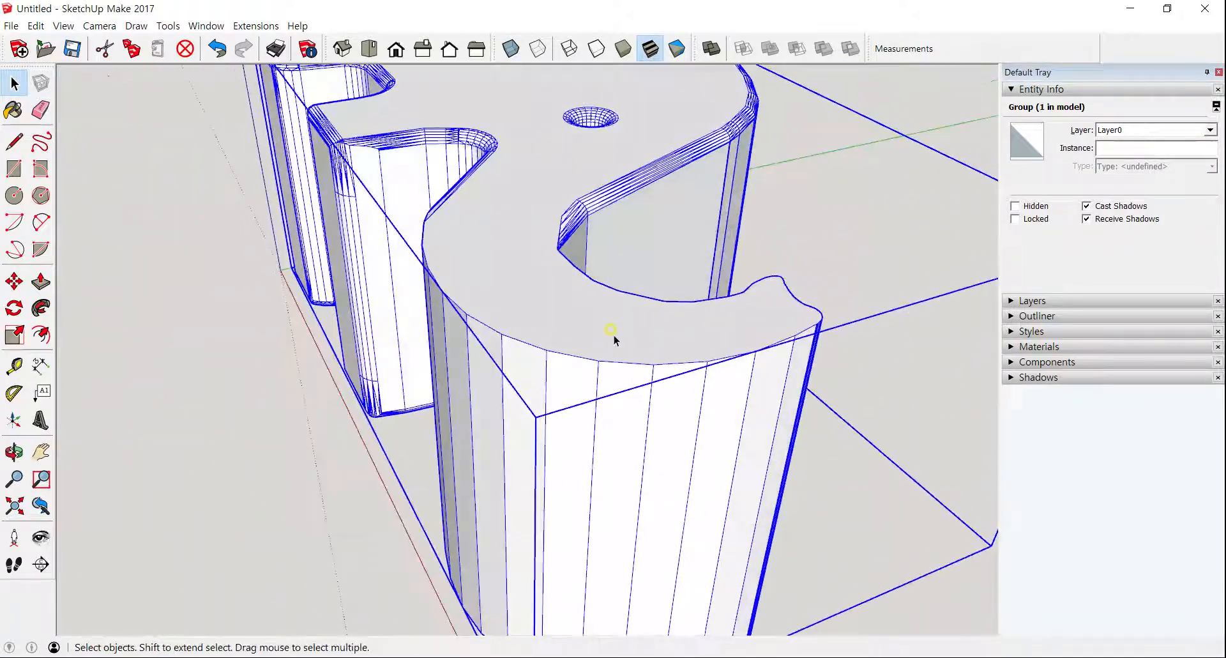
{"action": "middle_click_drag", "start_coordinate": [632, 321], "coordinate": [483, 335]}
{"action": "middle_click_drag", "start_coordinate": [607, 266], "coordinate": [582, 254]}
{"action": "scroll", "coordinate": [528, 266], "scroll_direction": "up", "scroll_amount": 5}
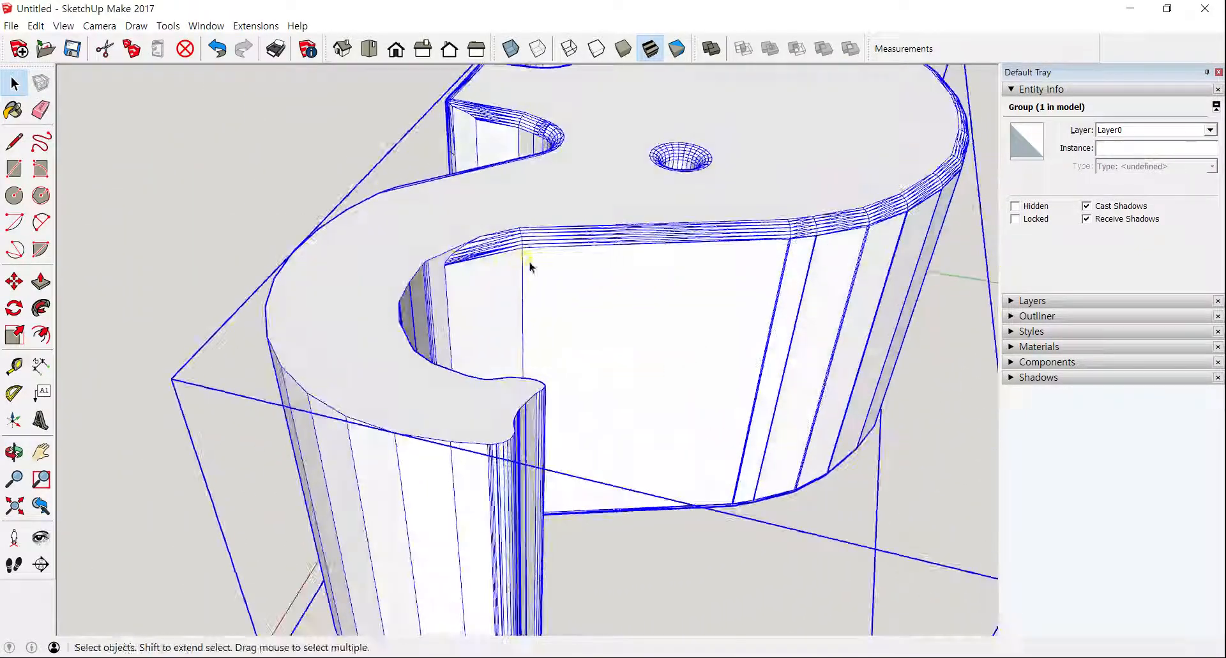
{"action": "scroll", "coordinate": [523, 255], "scroll_direction": "up", "scroll_amount": 2}
{"action": "middle_click_drag", "start_coordinate": [487, 272], "coordinate": [727, 271]}
{"action": "scroll", "coordinate": [358, 275], "scroll_direction": "down", "scroll_amount": 2}
{"action": "scroll", "coordinate": [357, 279], "scroll_direction": "down", "scroll_amount": 5}
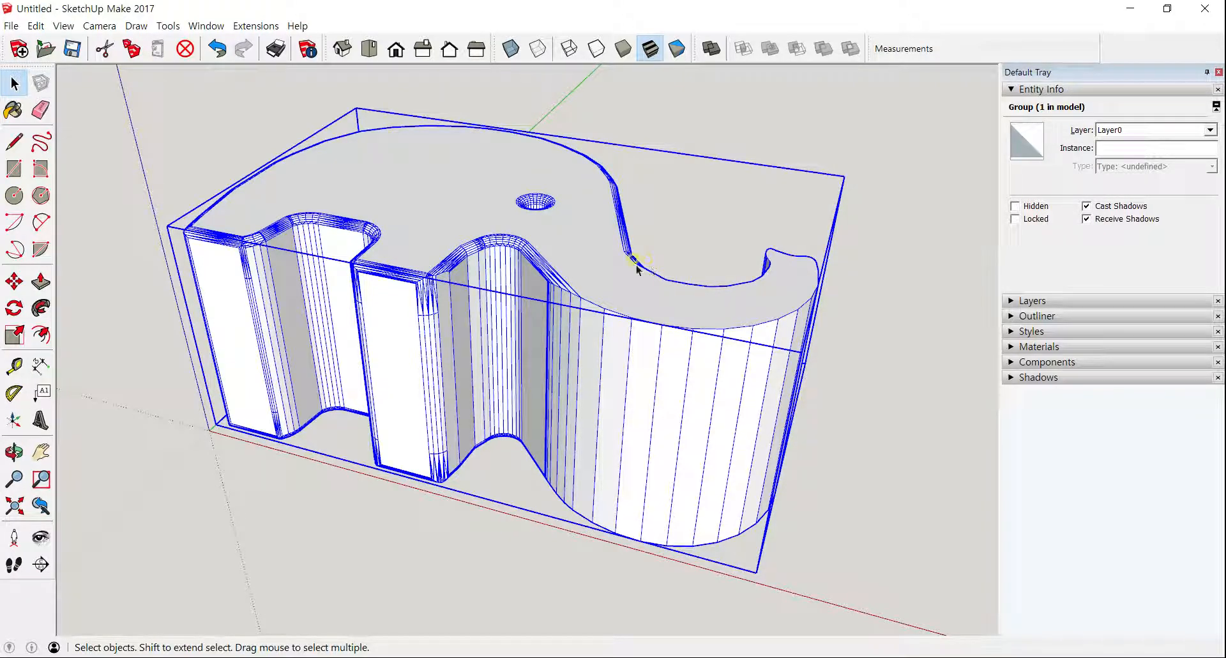
{"action": "middle_click_drag", "start_coordinate": [598, 264], "coordinate": [583, 323]}
{"action": "scroll", "coordinate": [583, 293], "scroll_direction": "up", "scroll_amount": 3}
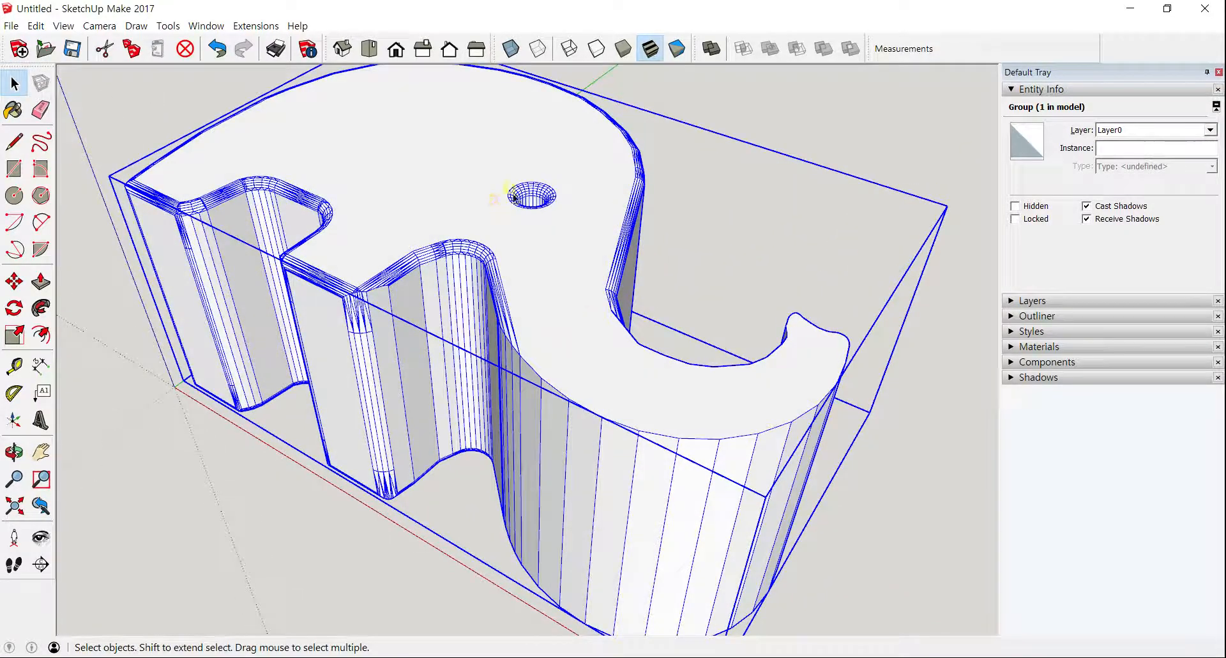
Explode the holder group back into loose geometry and clear the selection.
{"action": "right_click", "coordinate": [514, 174]}
{"action": "left_click", "coordinate": [498, 206]}
{"action": "left_click", "coordinate": [170, 415]}
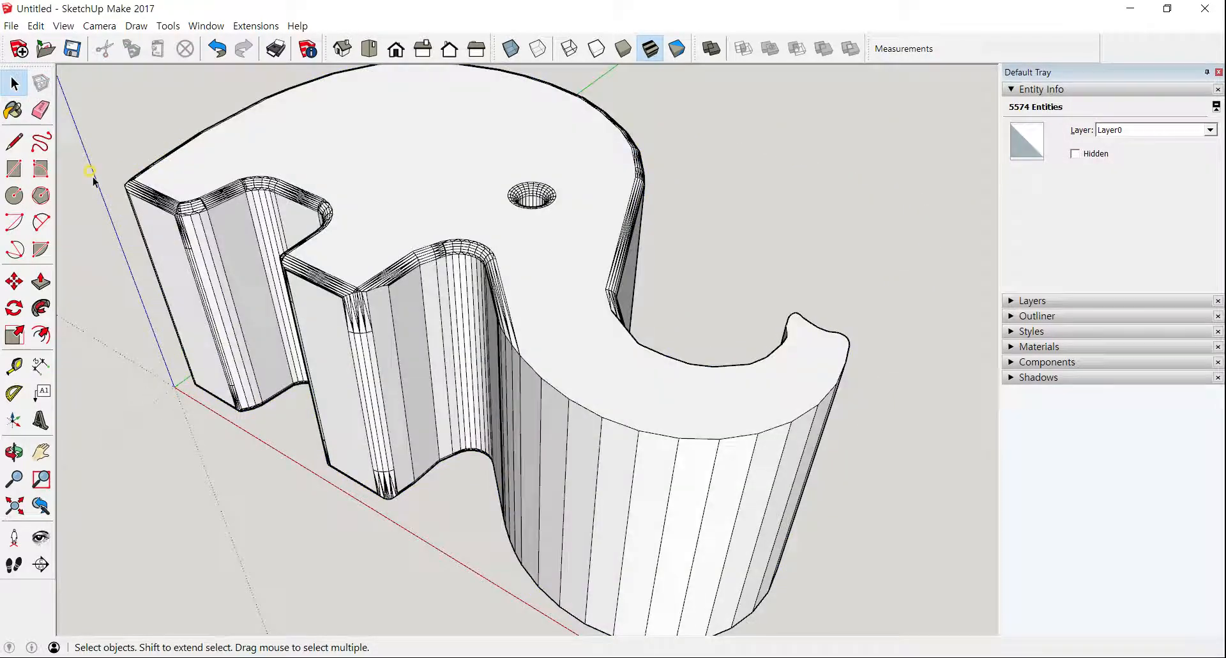
Draw a square about 7.3 mm wide on the holder's large flat face and push it in about 1.2 mm.
{"action": "left_click", "coordinate": [14, 169]}
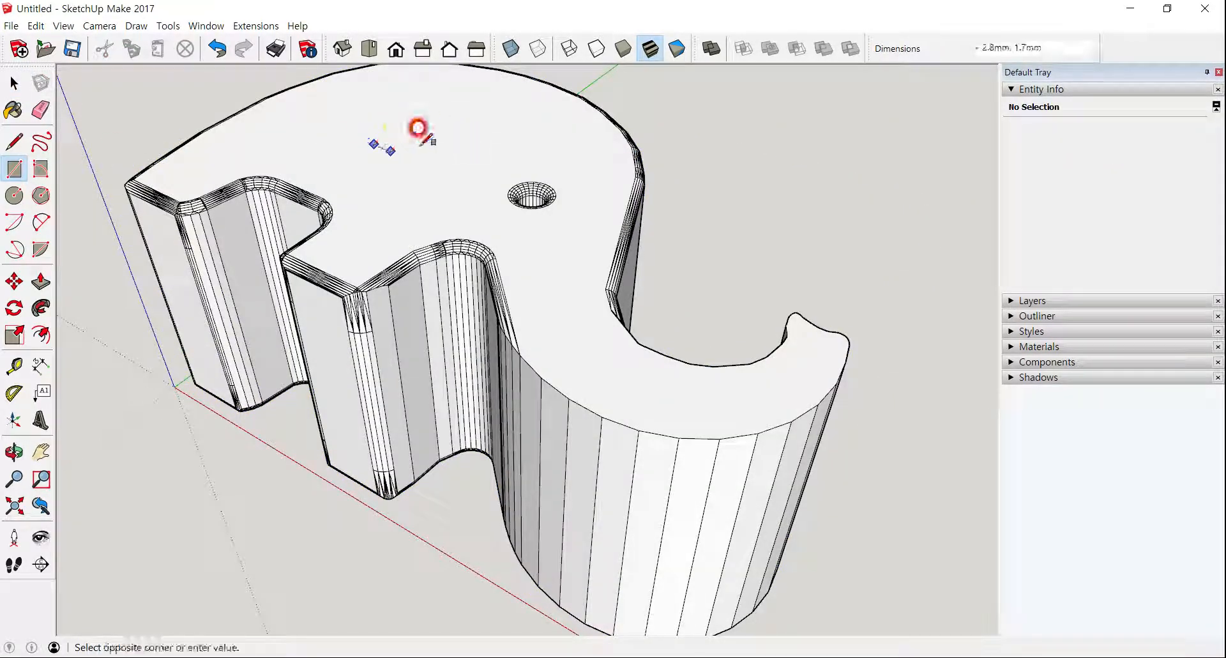
{"action": "left_click", "coordinate": [467, 136]}
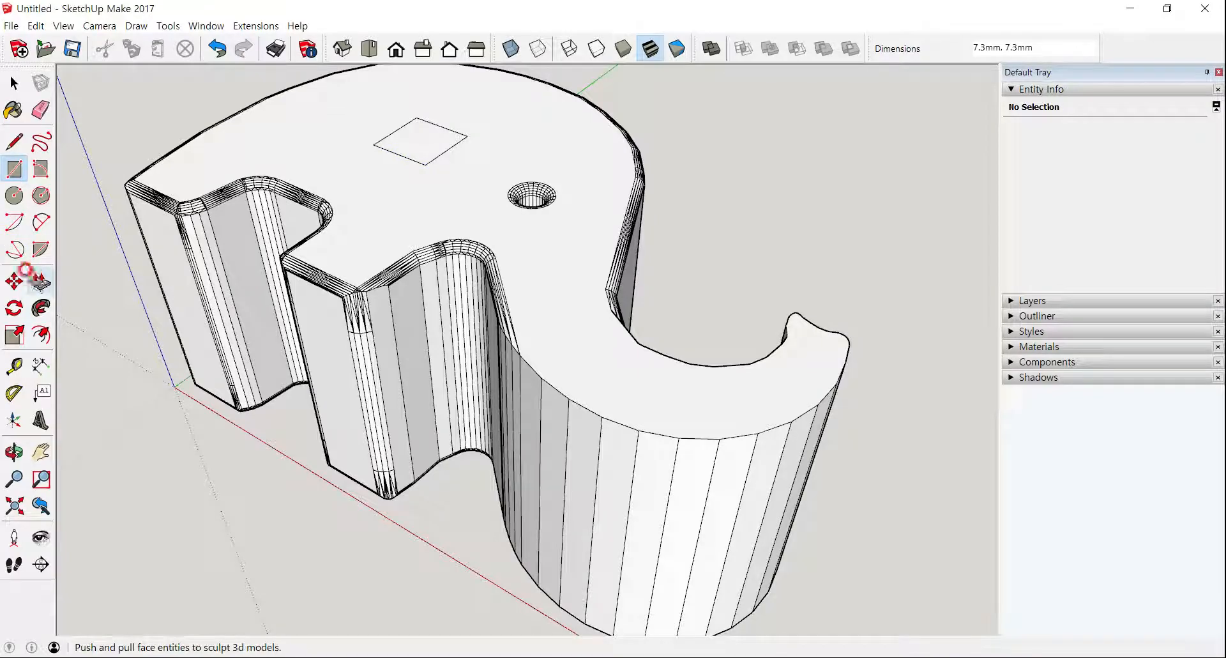
{"action": "left_click", "coordinate": [39, 279]}
{"action": "left_click", "coordinate": [416, 128]}
{"action": "left_click", "coordinate": [418, 131]}
{"action": "middle_click_drag", "start_coordinate": [372, 206], "coordinate": [539, 302]}
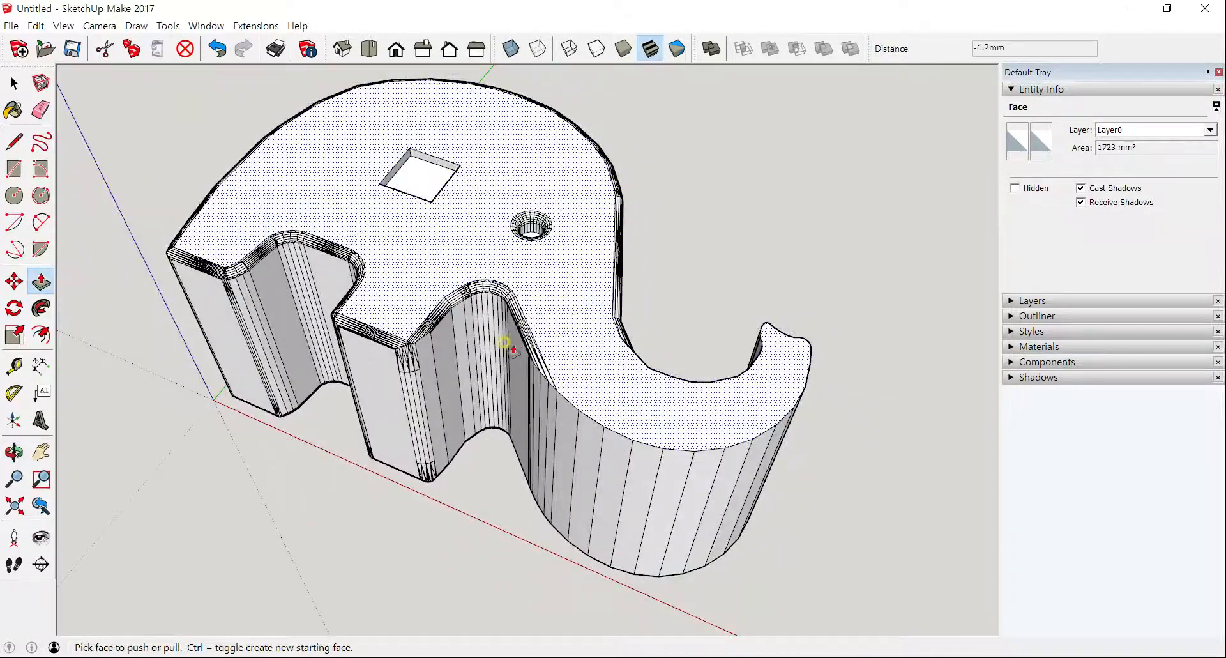
{"action": "left_click", "coordinate": [14, 83]}
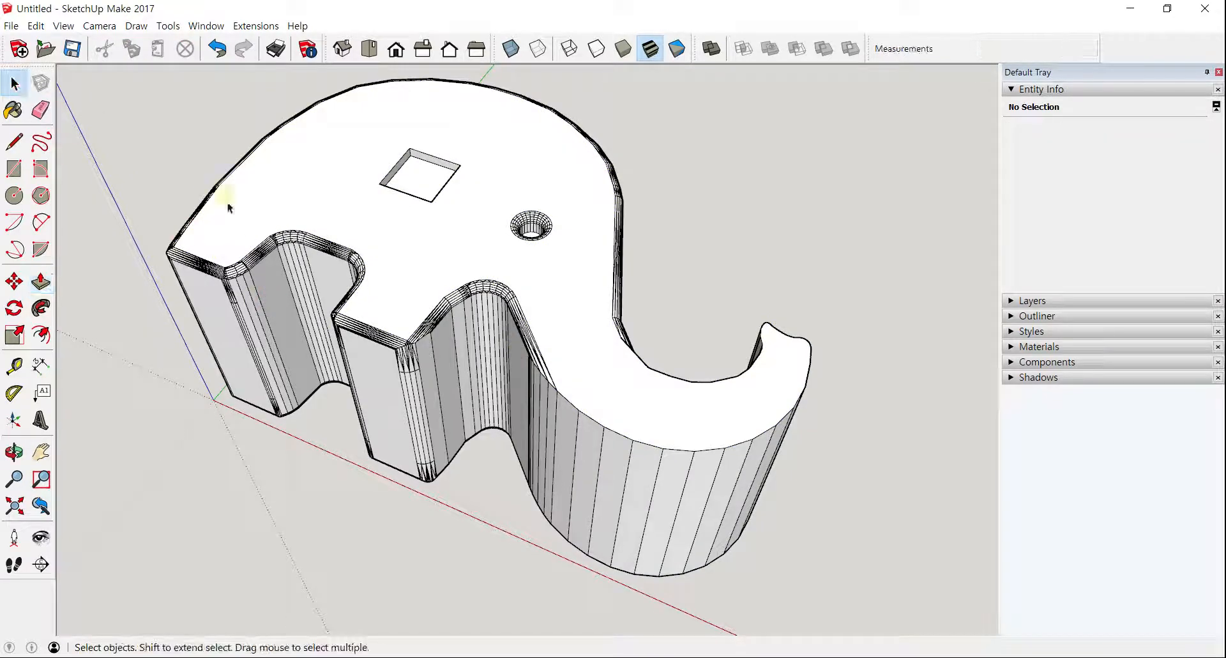
Examine the holder's flat face and the new square recess from several angles.
{"action": "middle_click_drag", "start_coordinate": [392, 286], "coordinate": [411, 383]}
{"action": "scroll", "coordinate": [447, 386], "scroll_direction": "up", "scroll_amount": 3}
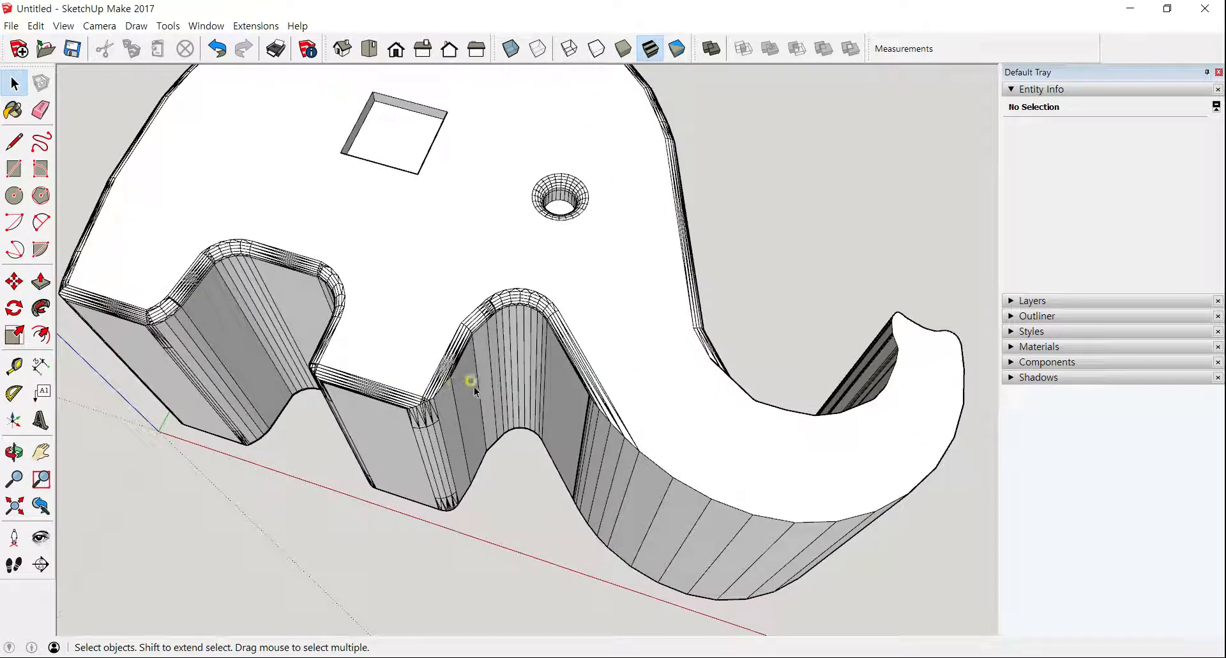
{"action": "middle_click_drag", "start_coordinate": [480, 342], "coordinate": [504, 319]}
{"action": "scroll", "coordinate": [588, 232], "scroll_direction": "down", "scroll_amount": 2}
{"action": "scroll", "coordinate": [671, 322], "scroll_direction": "down", "scroll_amount": 2}
{"action": "mouse_move", "coordinate": [670, 323]}
{"action": "middle_mouse_down"}
{"action": "mouse_move", "coordinate": [479, 274]}
{"action": "mouse_move", "coordinate": [530, 324]}
{"action": "mouse_move", "coordinate": [262, 247]}
{"action": "mouse_move", "coordinate": [197, 257]}
{"action": "mouse_move", "coordinate": [276, 315]}
{"action": "mouse_move", "coordinate": [533, 331]}
{"action": "mouse_move", "coordinate": [720, 313]}
{"action": "middle_mouse_up"}
{"action": "left_click", "coordinate": [587, 312]}
{"action": "scroll", "coordinate": [581, 330], "scroll_direction": "up", "scroll_amount": 2}
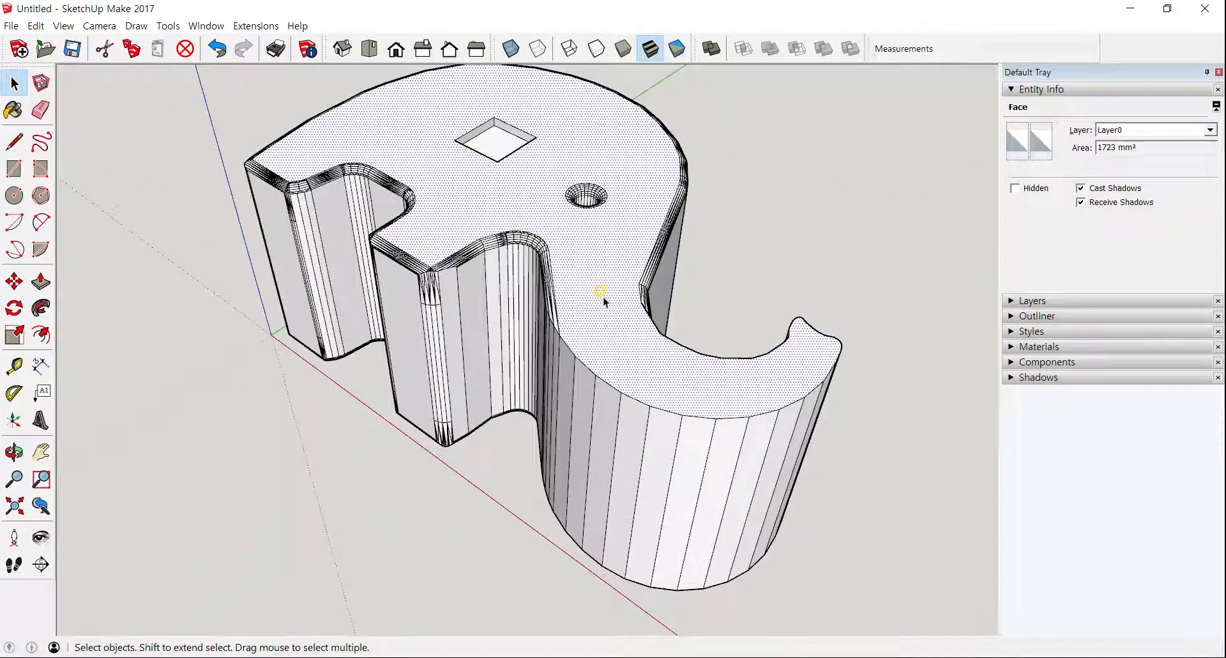
{"action": "left_click", "coordinate": [702, 213]}
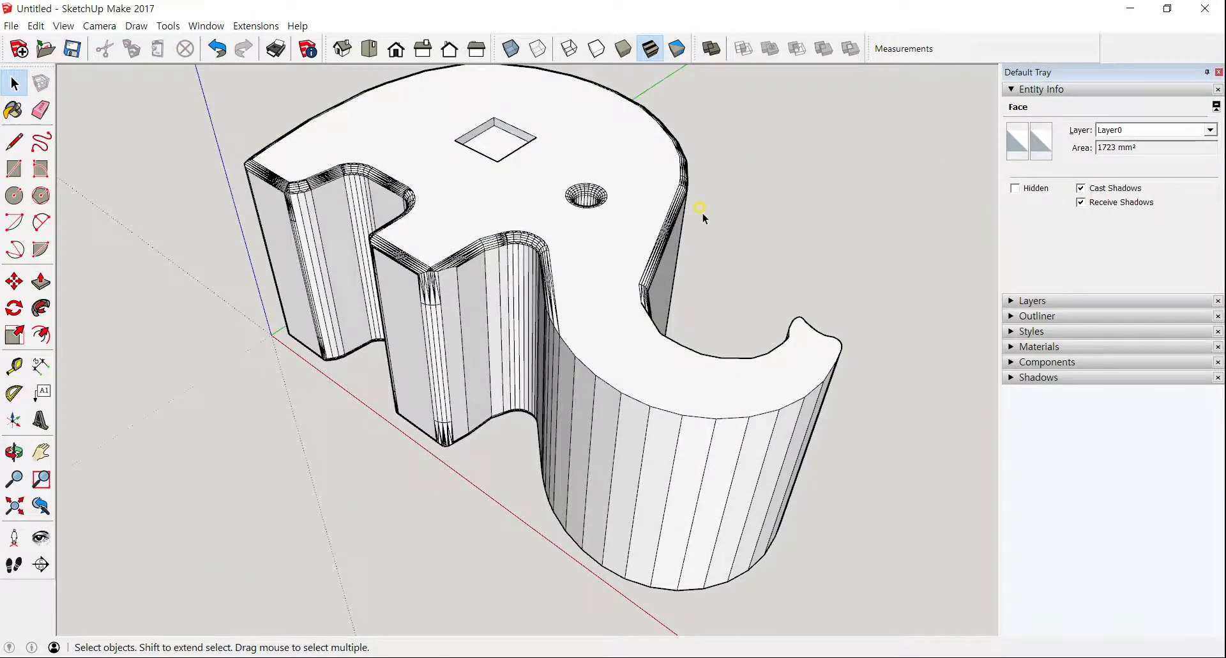
{"action": "scroll", "coordinate": [684, 217], "scroll_direction": "down", "scroll_amount": 2}
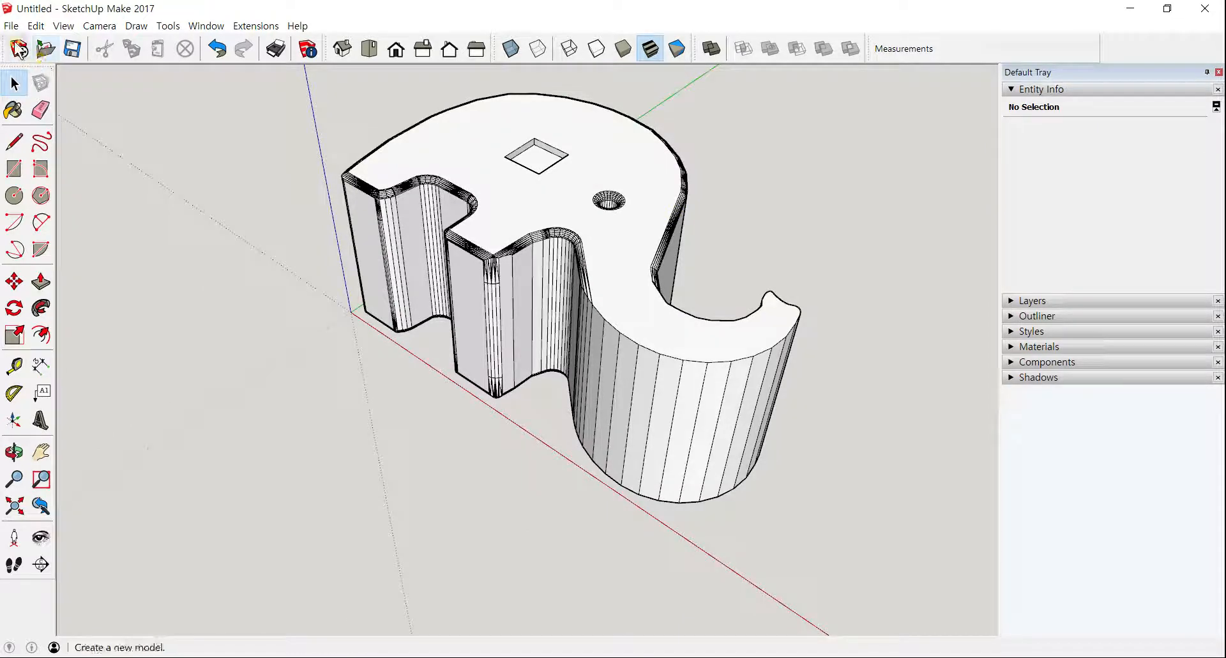
Start a new model without saving the current one and import elephant_iphone_holder.stl.
{"action": "left_click", "coordinate": [33, 50]}
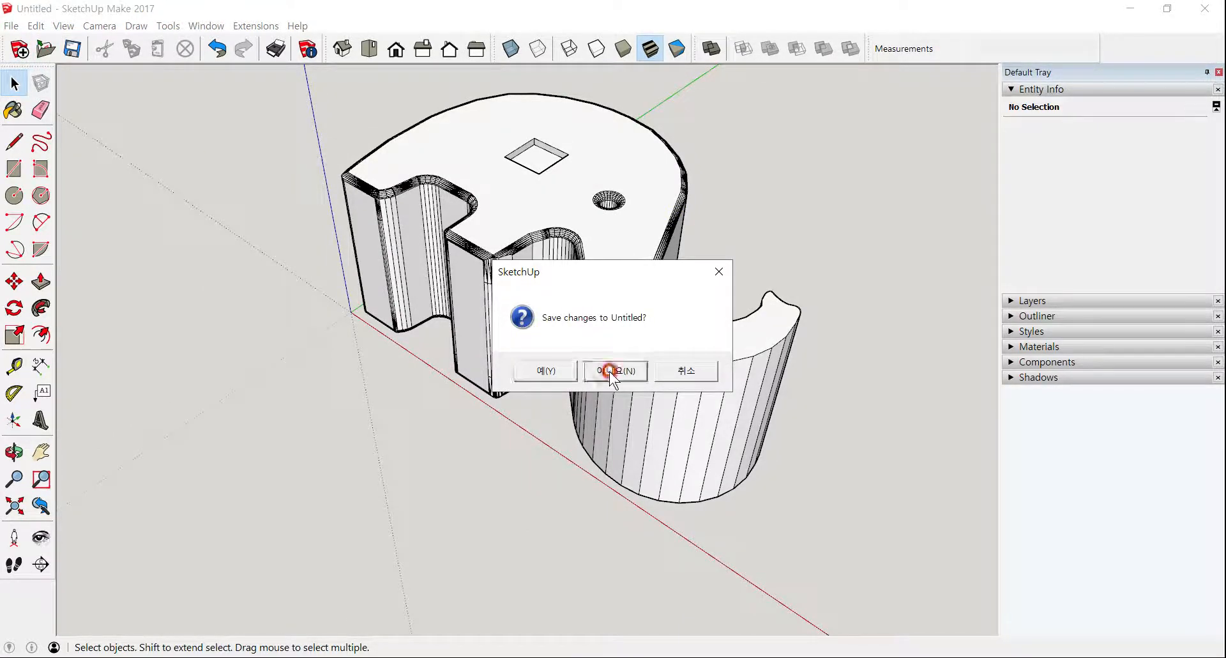
{"action": "left_click", "coordinate": [610, 371]}
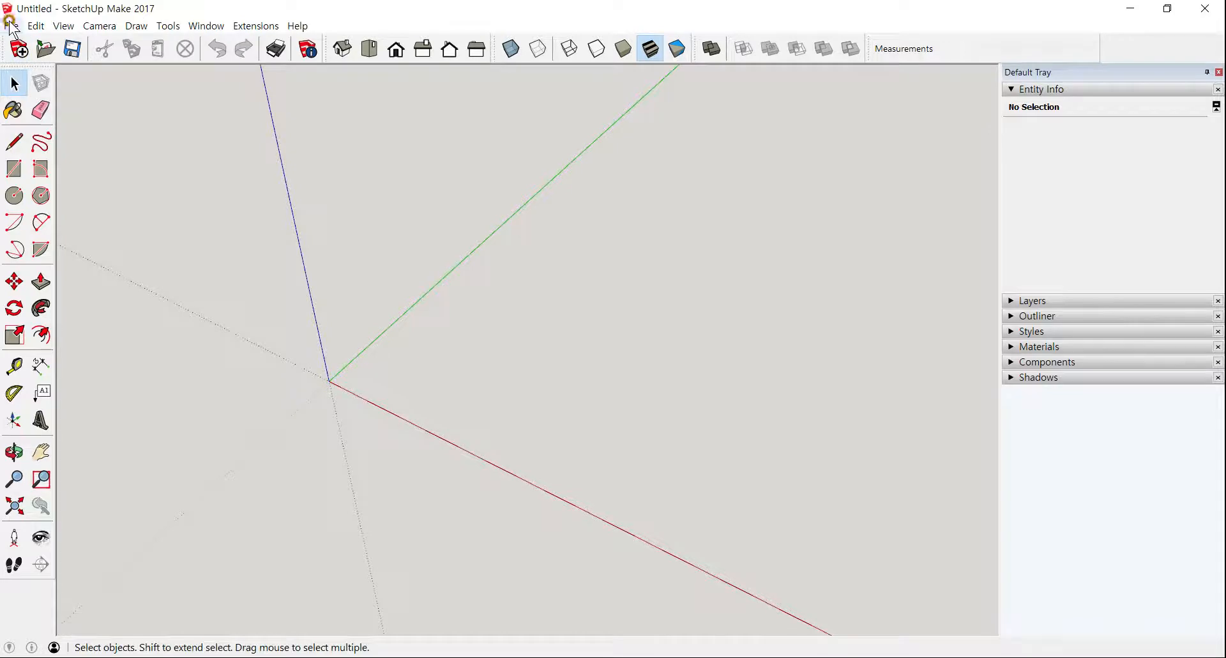
{"action": "left_click", "coordinate": [11, 26]}
{"action": "left_click", "coordinate": [75, 210]}
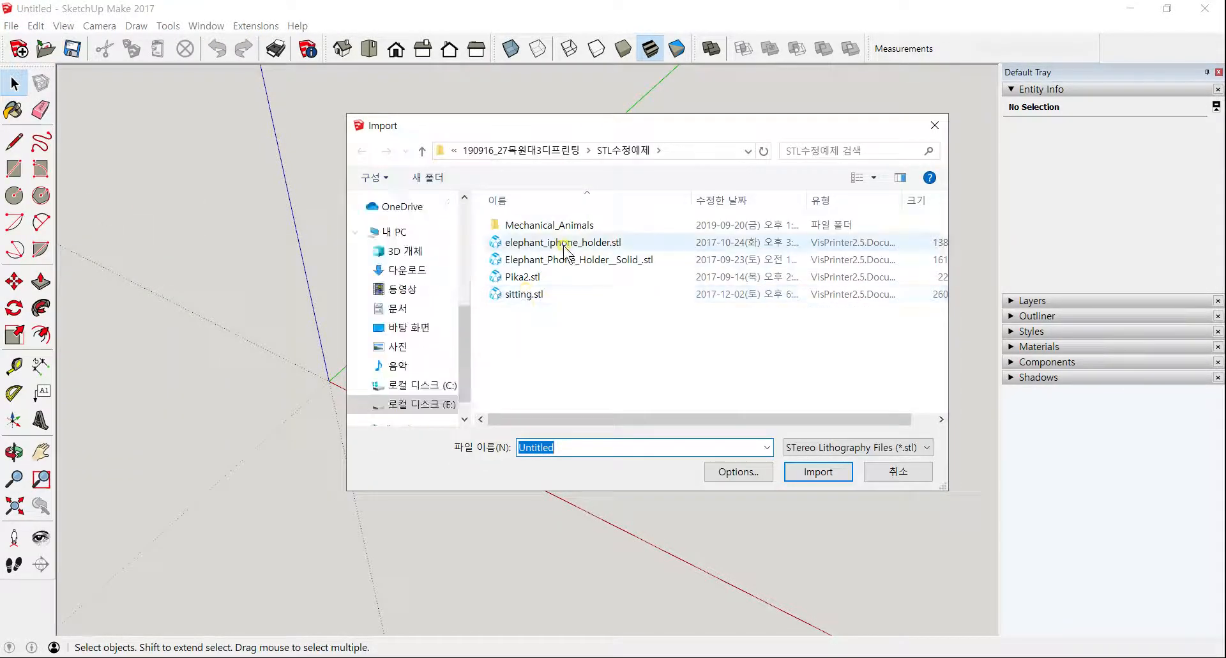
{"action": "left_click", "coordinate": [563, 244]}
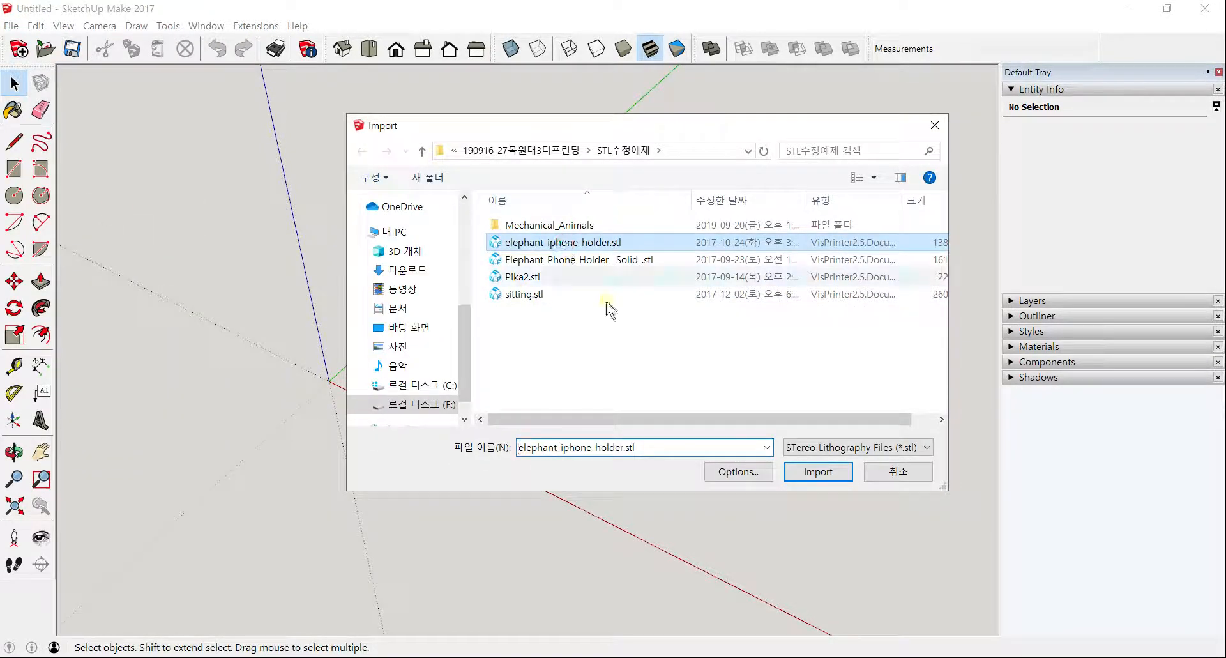
{"action": "left_click", "coordinate": [825, 472]}
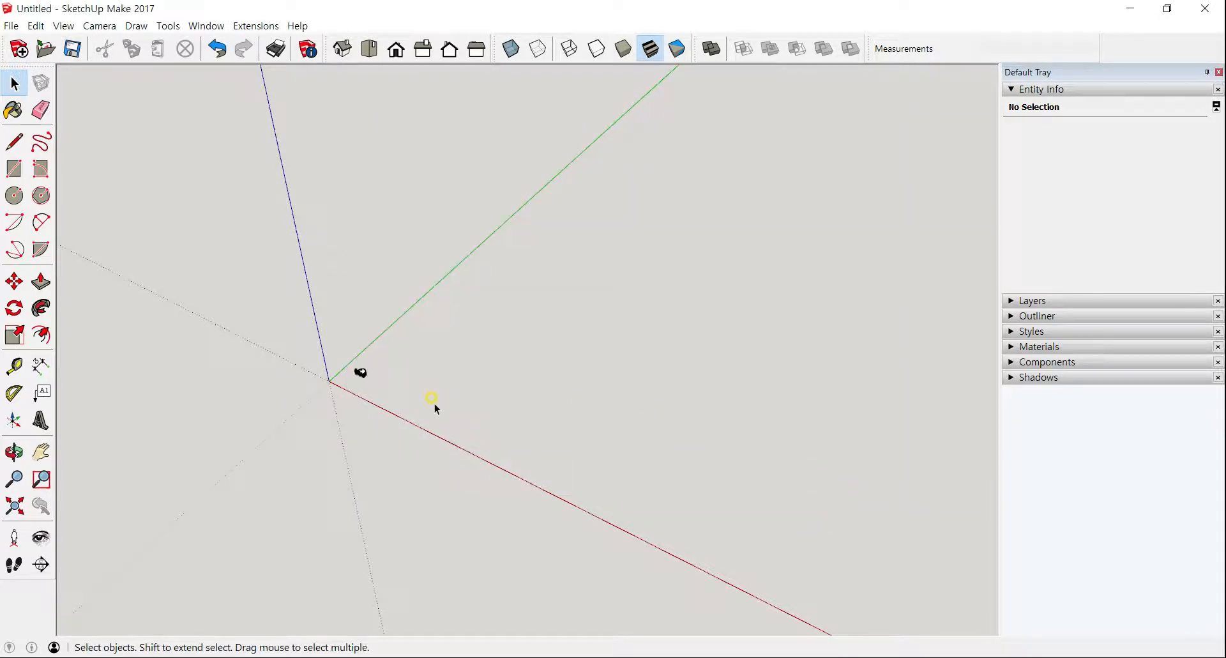
Select all of the imported elephant's connected geometry and make it a group.
{"action": "key", "text": "shift+z"}
{"action": "scroll", "coordinate": [481, 368], "scroll_direction": "up", "scroll_amount": 1}
{"action": "scroll", "coordinate": [482, 370], "scroll_direction": "down", "scroll_amount": 1}
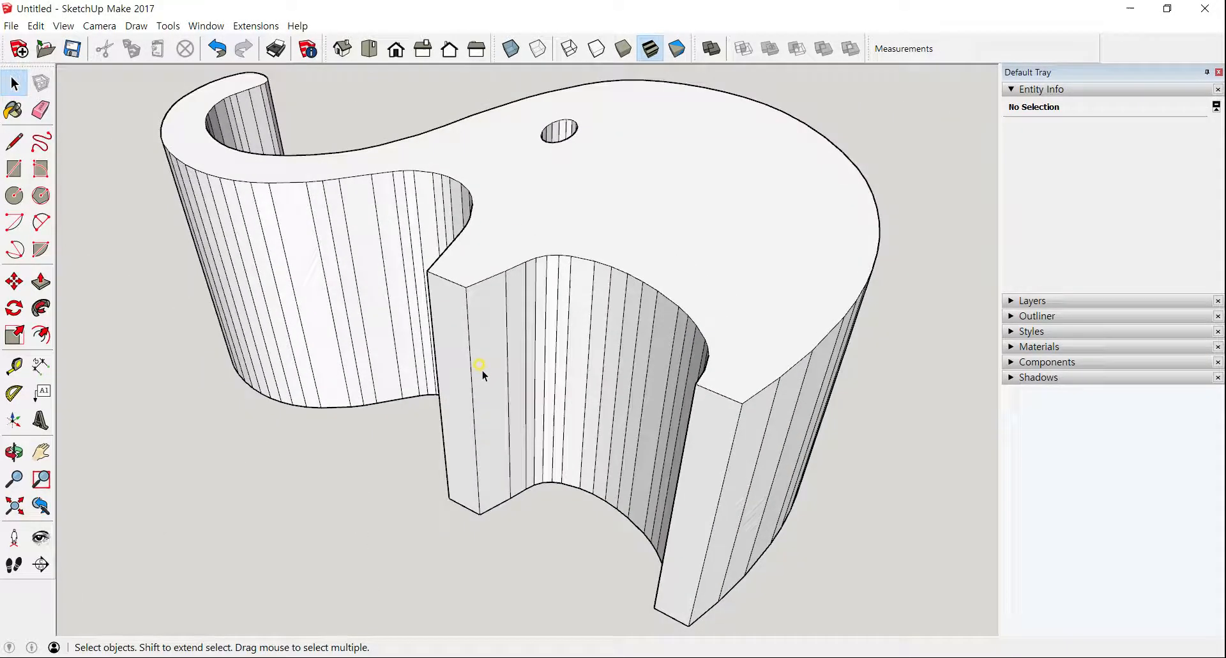
{"action": "scroll", "coordinate": [481, 371], "scroll_direction": "down", "scroll_amount": 3}
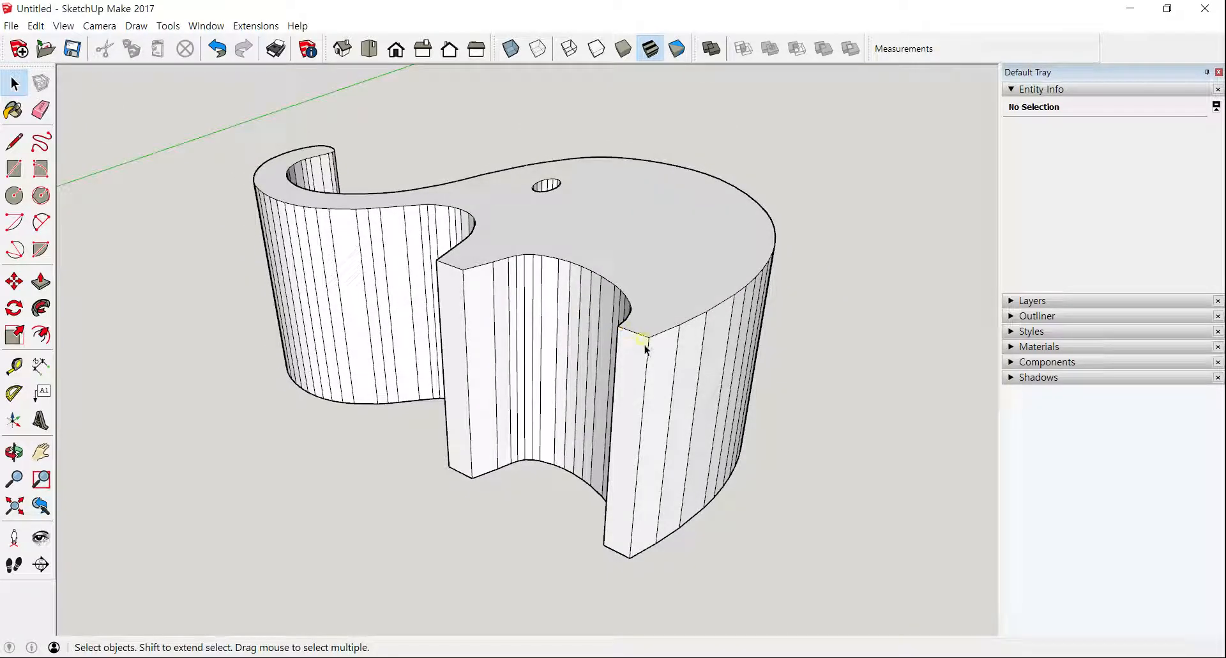
{"action": "middle_click_drag", "start_coordinate": [695, 345], "coordinate": [520, 323]}
{"action": "middle_click_drag", "start_coordinate": [421, 332], "coordinate": [485, 345]}
{"action": "triple_click", "coordinate": [633, 184]}
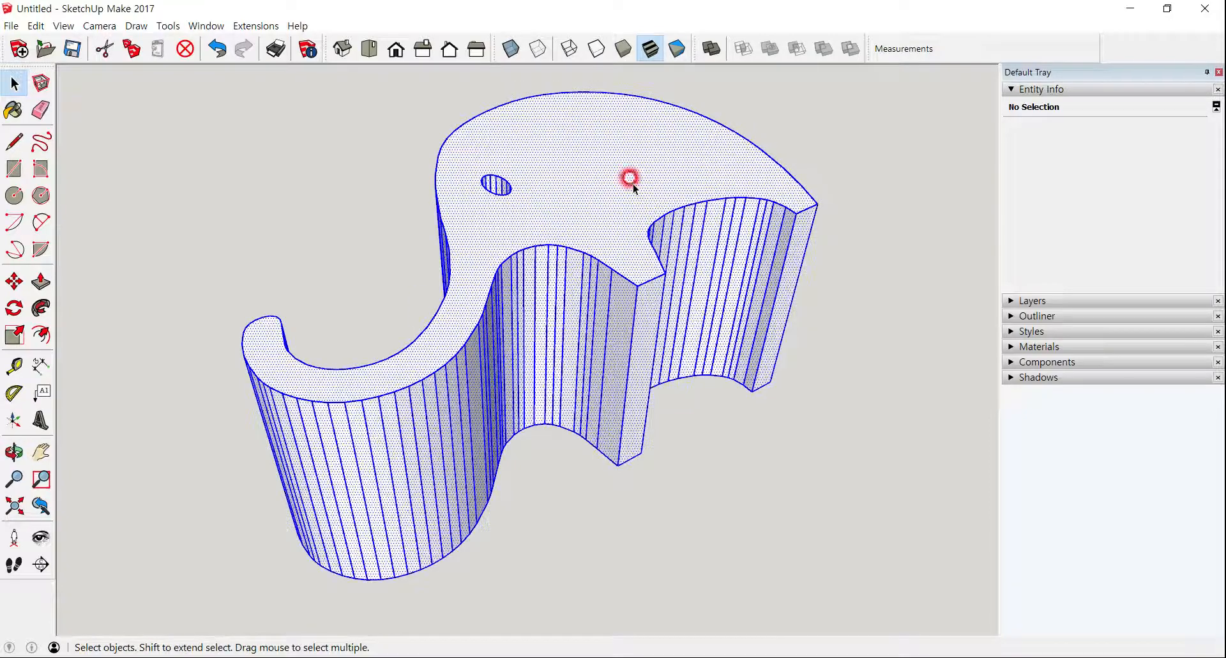
{"action": "right_click", "coordinate": [633, 184]}
{"action": "left_click", "coordinate": [675, 304]}
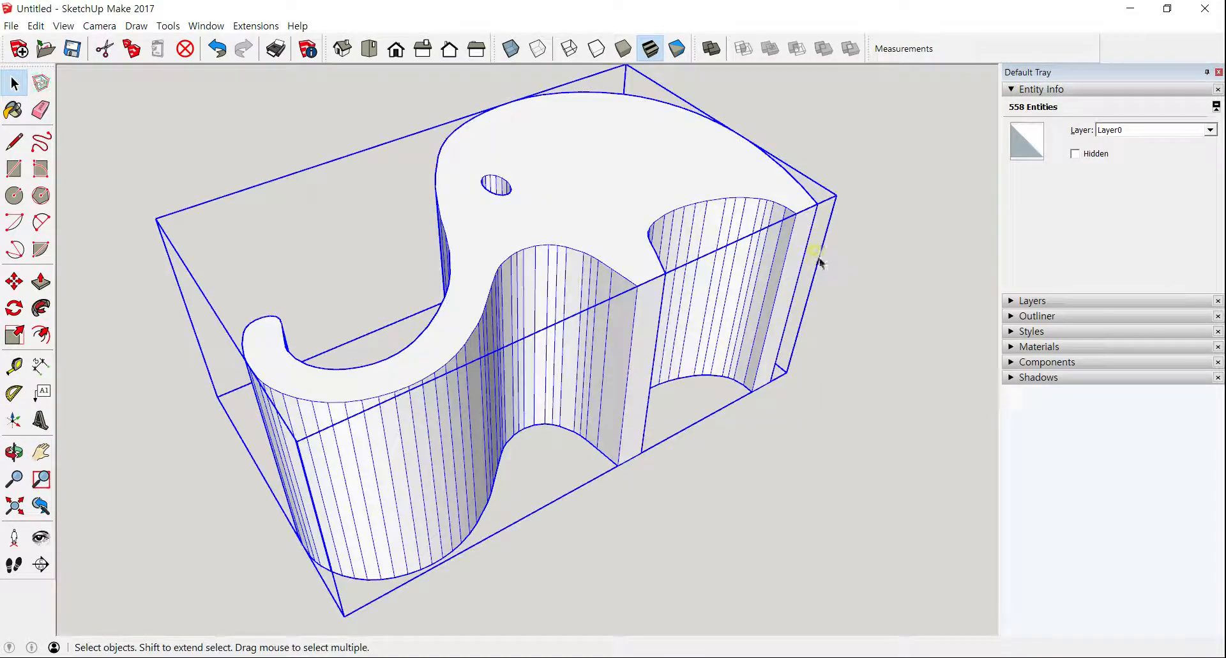
Explode the elephant's solid group into loose geometry and clear the selection.
{"action": "middle_click_drag", "start_coordinate": [511, 332], "coordinate": [752, 257]}
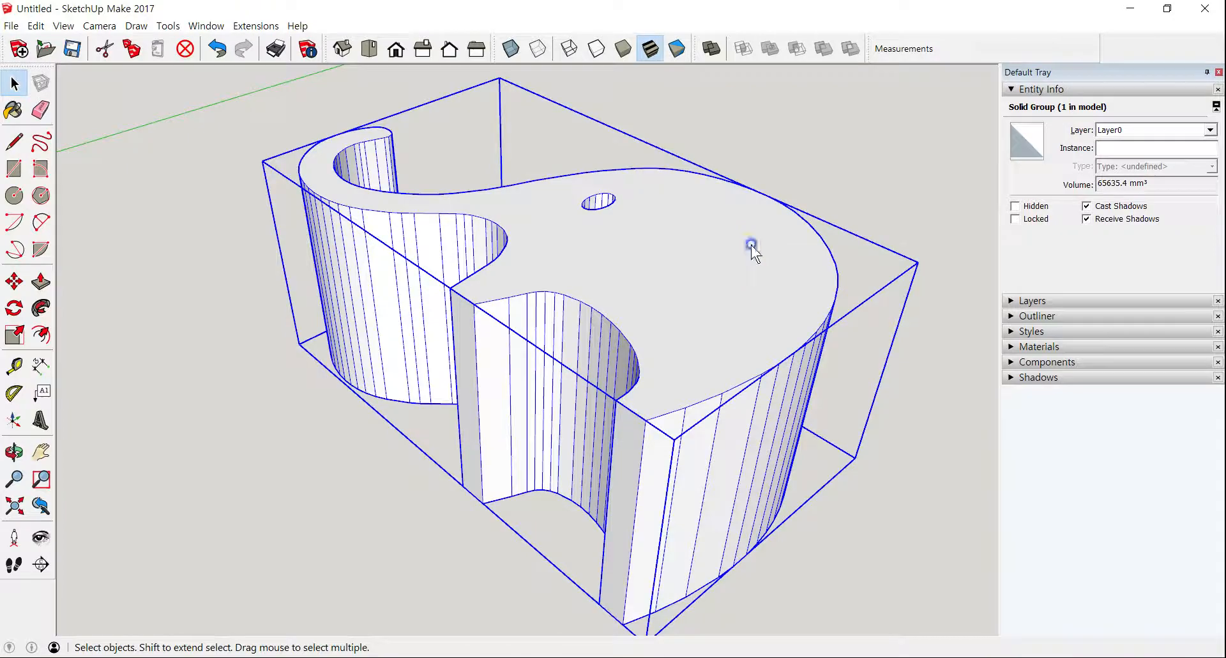
{"action": "right_click", "coordinate": [752, 249]}
{"action": "left_click", "coordinate": [798, 330]}
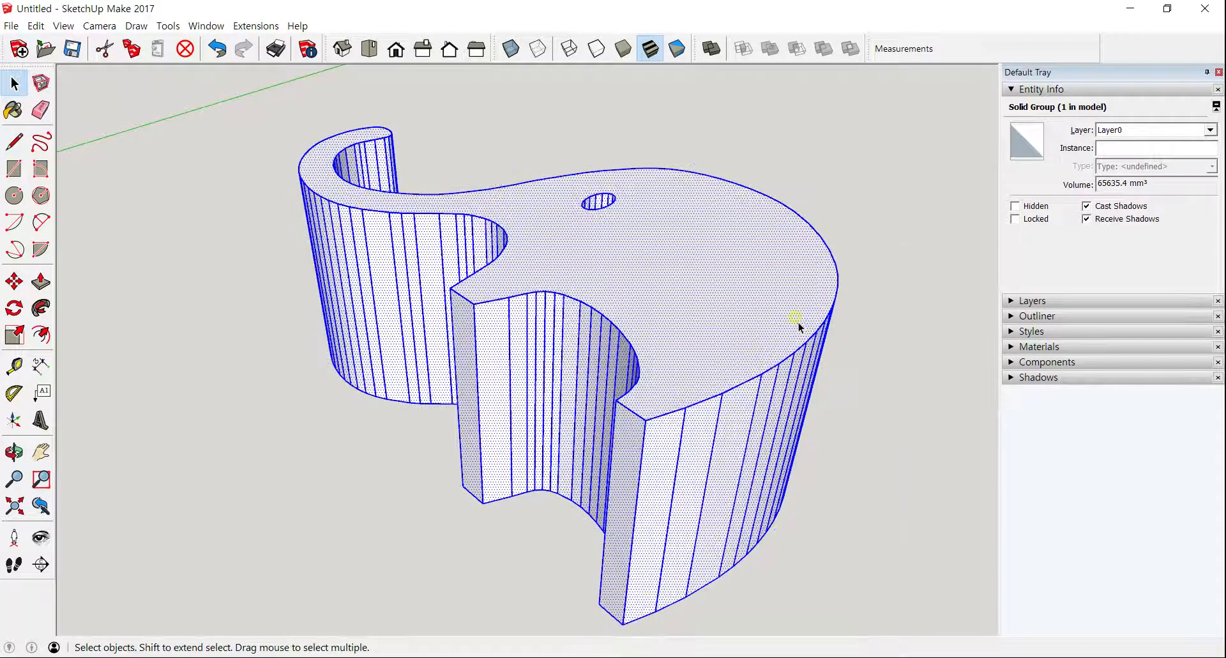
{"action": "key", "text": "o"}
{"action": "left_click_drag", "start_coordinate": [744, 309], "coordinate": [666, 300]}
{"action": "middle_click_drag", "start_coordinate": [667, 300], "coordinate": [535, 400]}
{"action": "scroll", "coordinate": [535, 399], "scroll_direction": "up", "scroll_amount": 2}
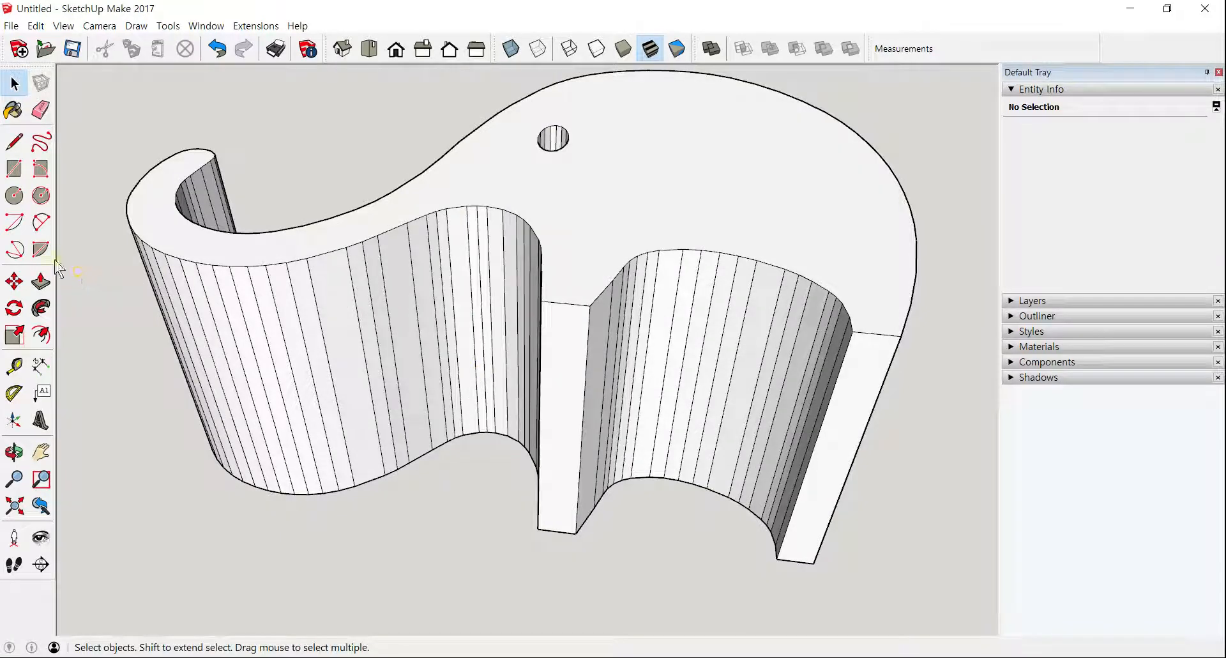
Push/Pull the end face of the front leg outward and extend the rear leg about 11.4 mm to match it.
{"action": "left_click", "coordinate": [40, 280]}
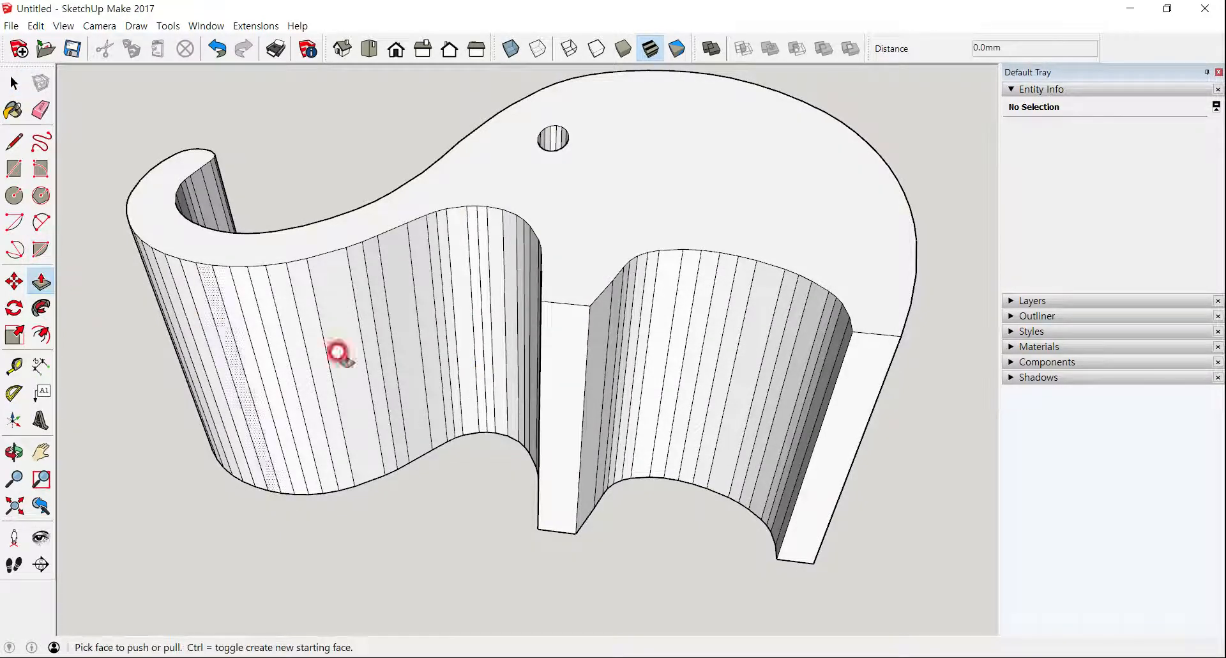
{"action": "left_click", "coordinate": [545, 365]}
{"action": "left_click", "coordinate": [523, 450]}
{"action": "left_click", "coordinate": [815, 428]}
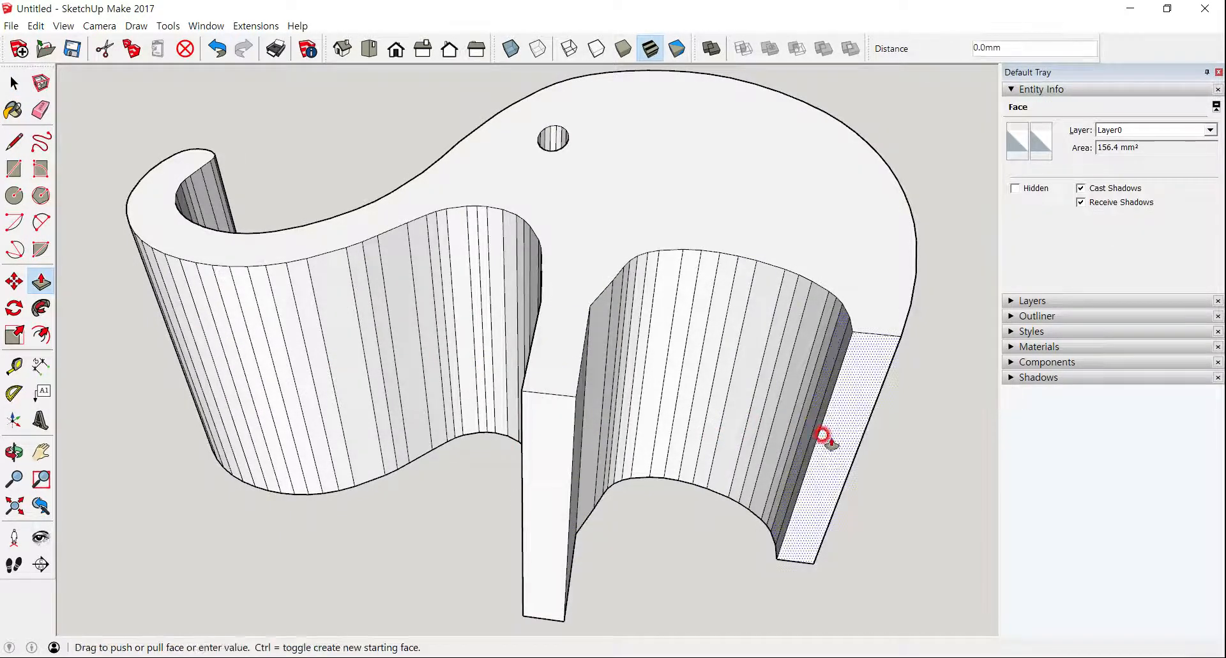
{"action": "left_click", "coordinate": [564, 442]}
Examine the elephant with its extended legs from several angles.
{"action": "middle_click_drag", "start_coordinate": [581, 355], "coordinate": [433, 342]}
{"action": "scroll", "coordinate": [449, 311], "scroll_direction": "up", "scroll_amount": 4}
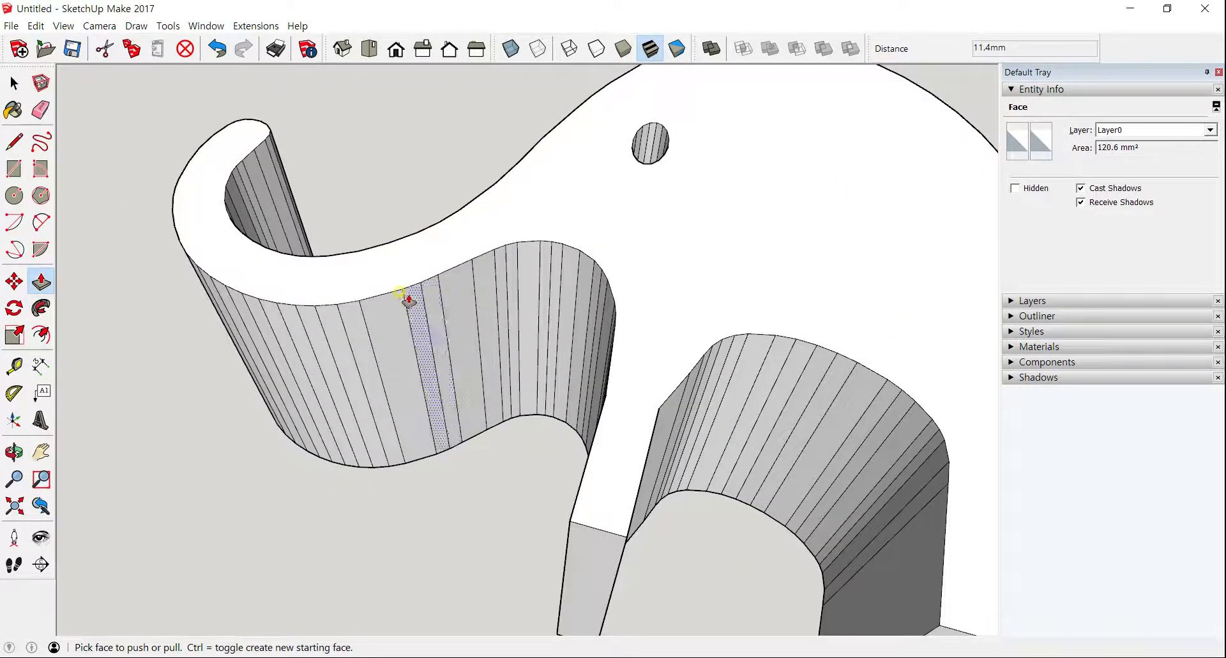
{"action": "scroll", "coordinate": [307, 369], "scroll_direction": "down", "scroll_amount": 4}
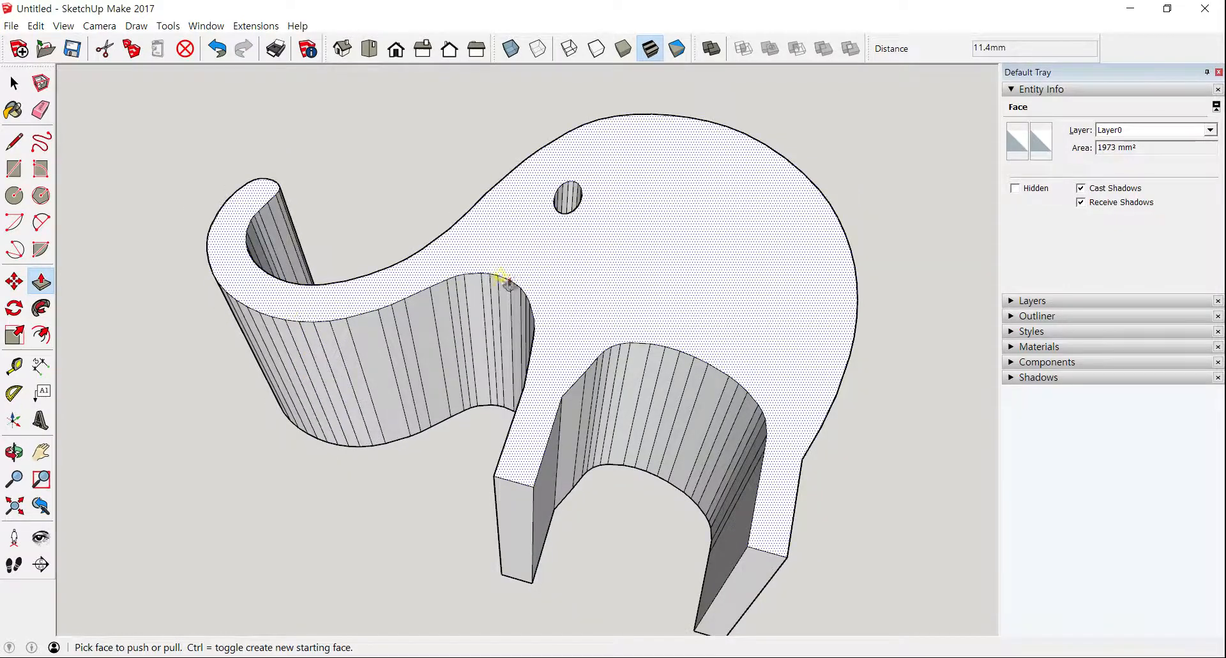
{"action": "middle_click_drag", "start_coordinate": [459, 337], "coordinate": [464, 387]}
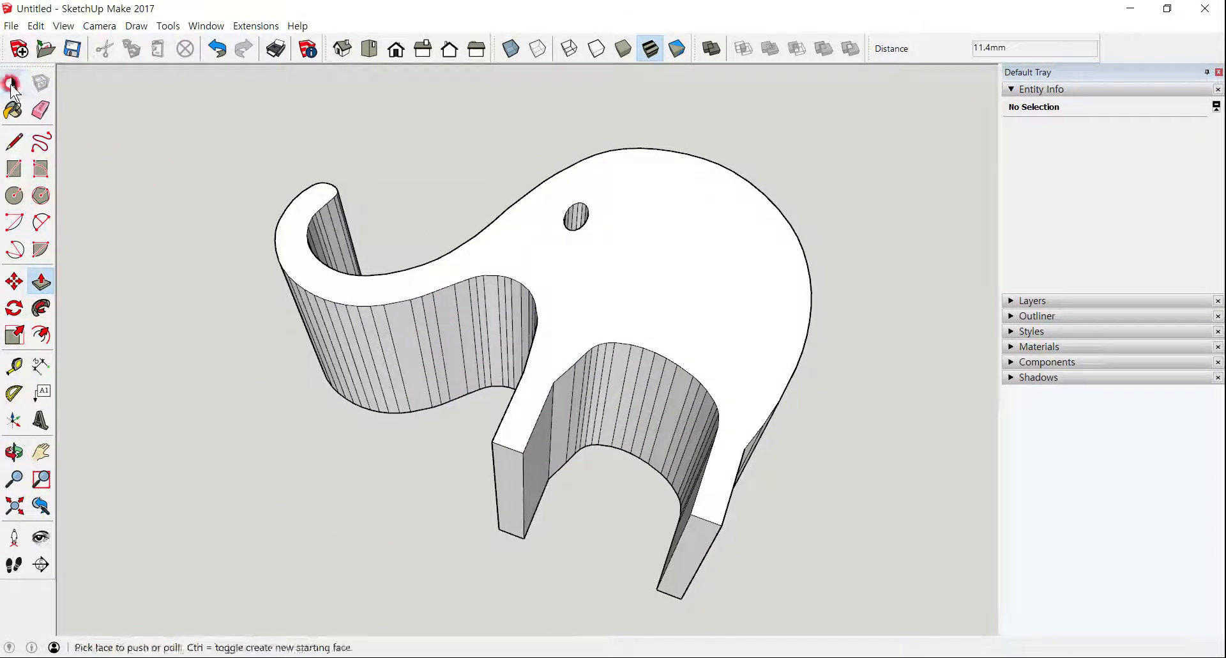
{"action": "left_click", "coordinate": [12, 83]}
{"action": "middle_click_drag", "start_coordinate": [768, 362], "coordinate": [410, 356]}
{"action": "middle_click_drag", "start_coordinate": [449, 365], "coordinate": [481, 359]}
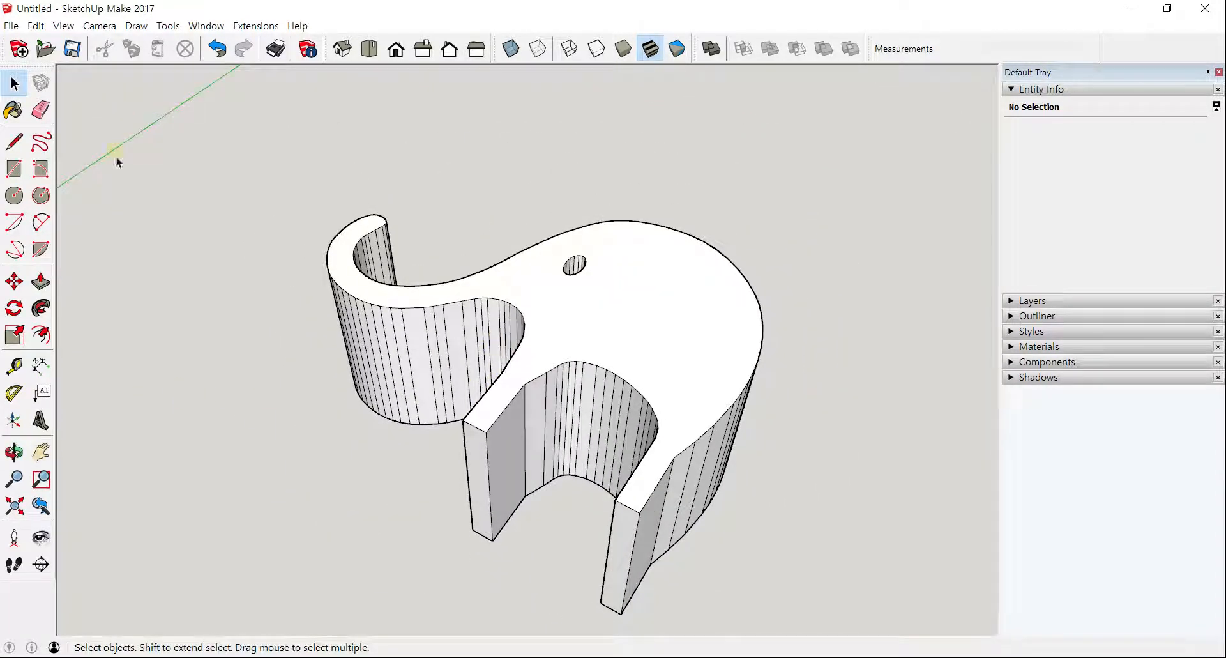
Start a new model without saving the elephant and import Pika2.stl, fitting the imported figure in view.
{"action": "left_click", "coordinate": [19, 48]}
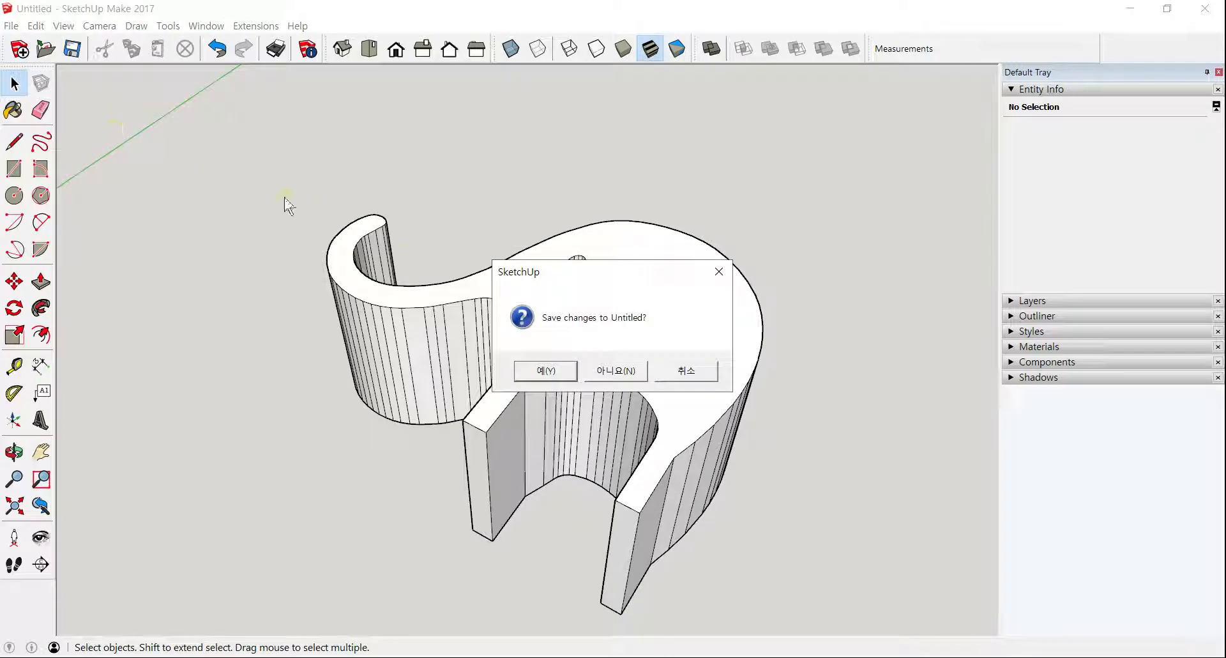
{"action": "left_click", "coordinate": [615, 371]}
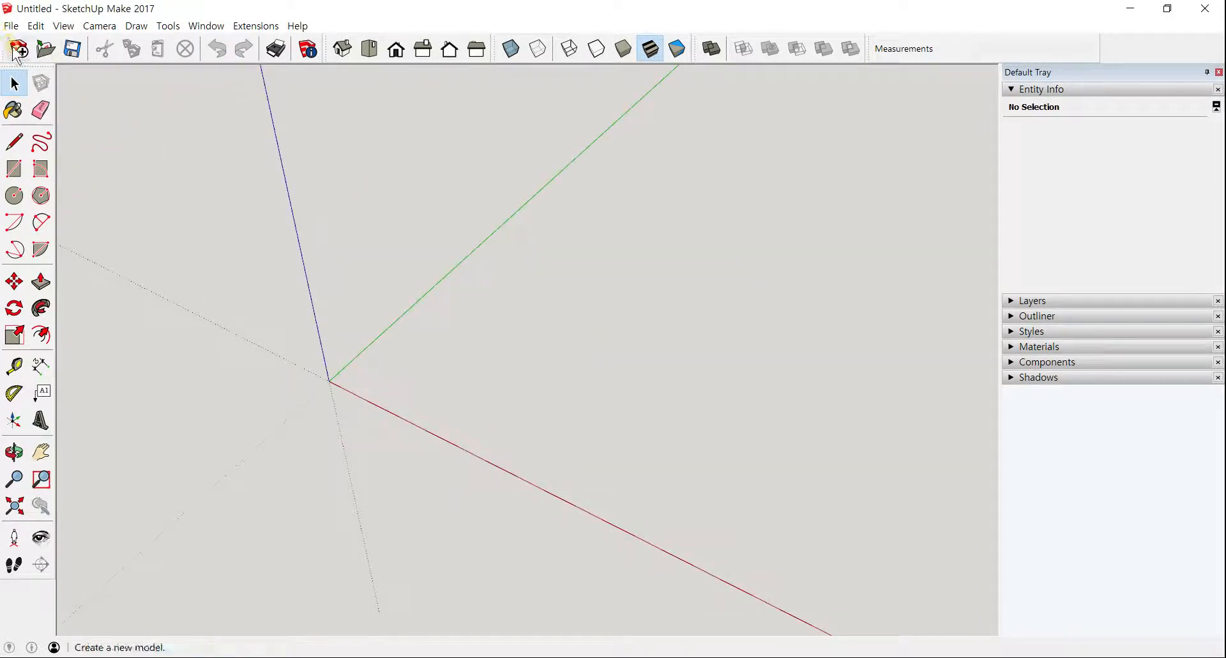
{"action": "left_click", "coordinate": [11, 25]}
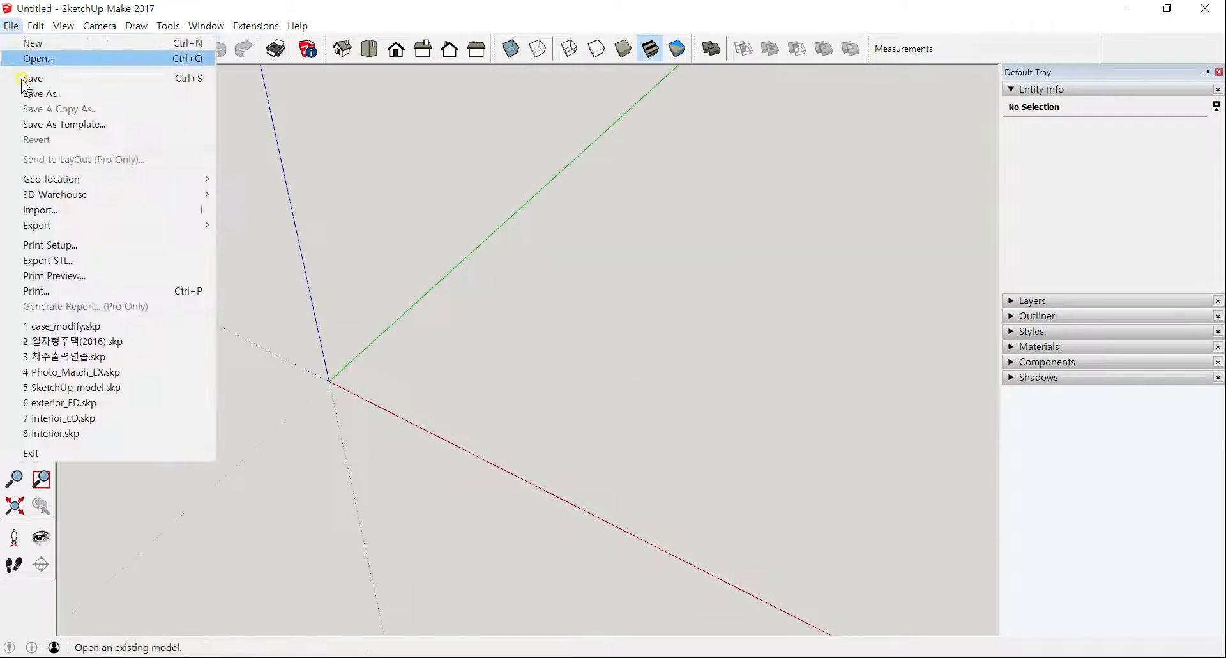
{"action": "left_click", "coordinate": [40, 211]}
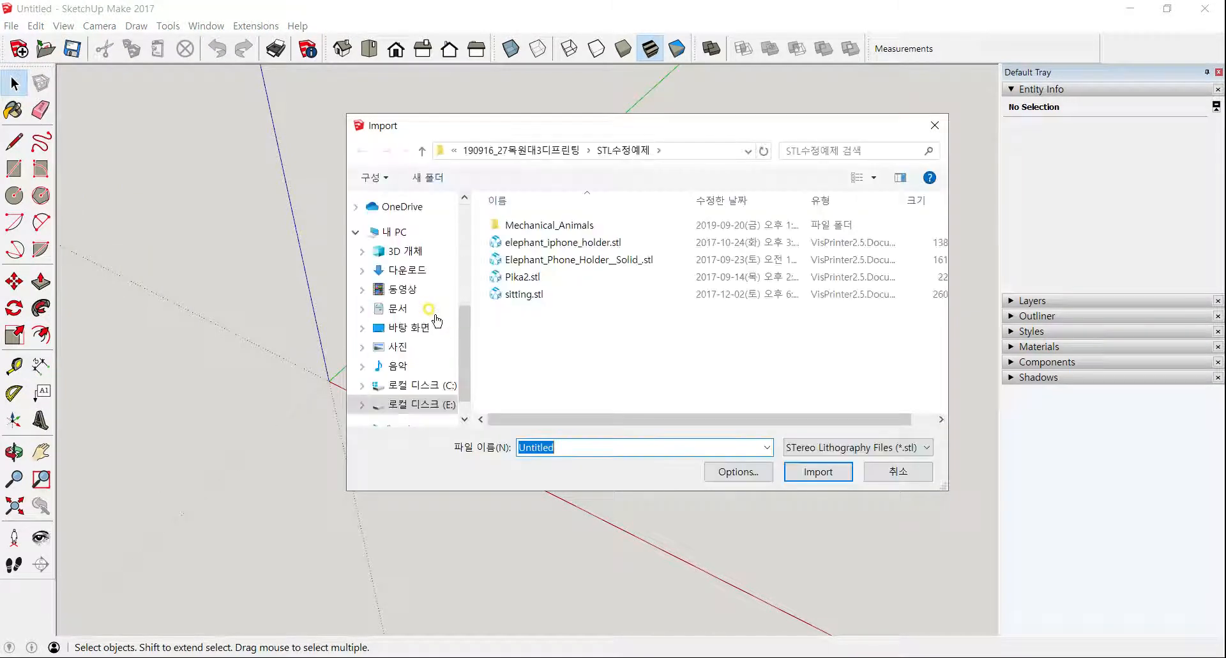
{"action": "left_click", "coordinate": [544, 278]}
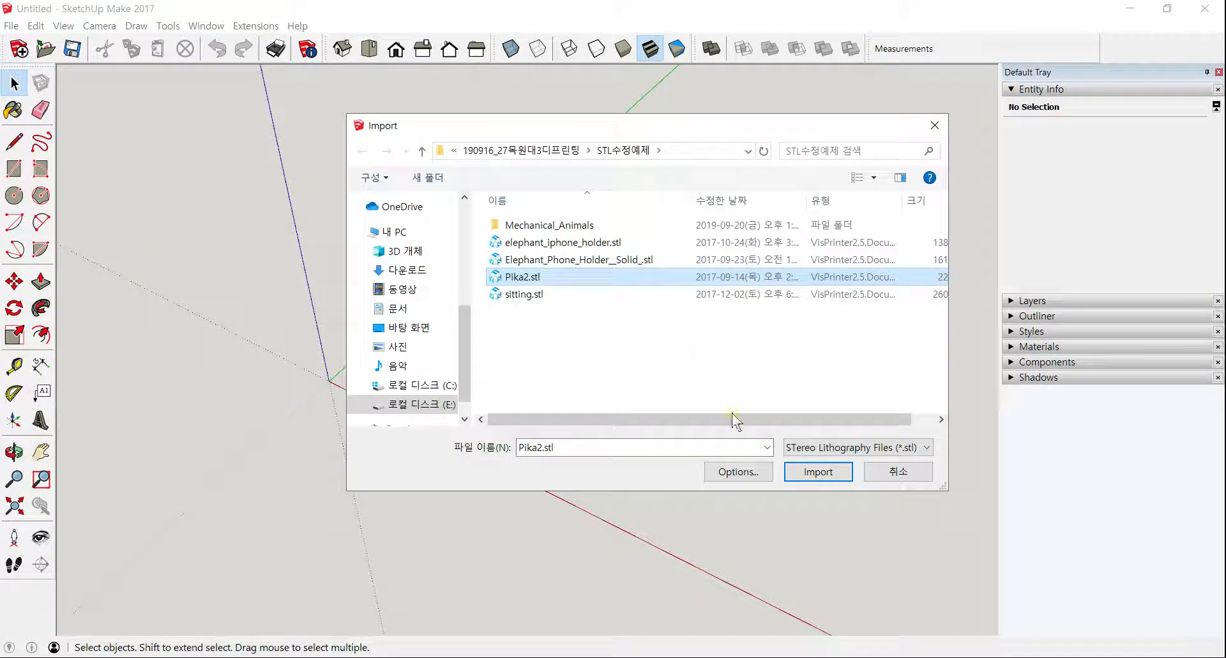
{"action": "left_click", "coordinate": [798, 473]}
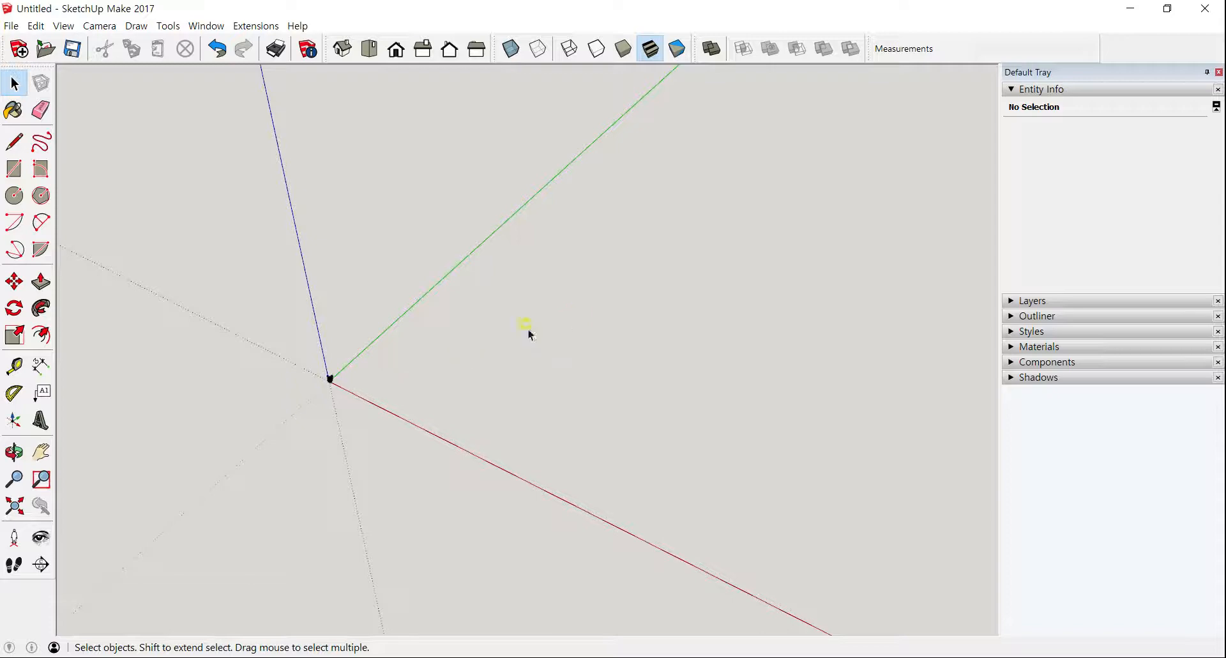
{"action": "key", "text": "shift+z"}
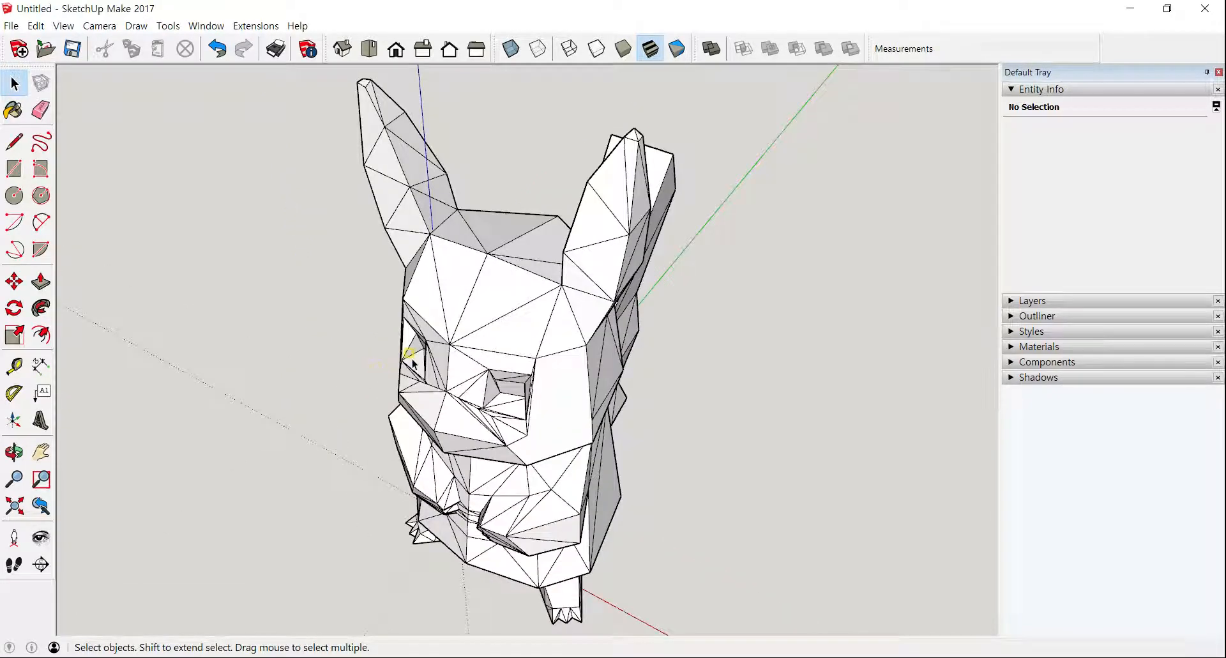
Select all connected geometry of the imported Pikachu figure and make it a group.
{"action": "middle_click_drag", "start_coordinate": [410, 352], "coordinate": [391, 281]}
{"action": "scroll", "coordinate": [415, 303], "scroll_direction": "down", "scroll_amount": 2}
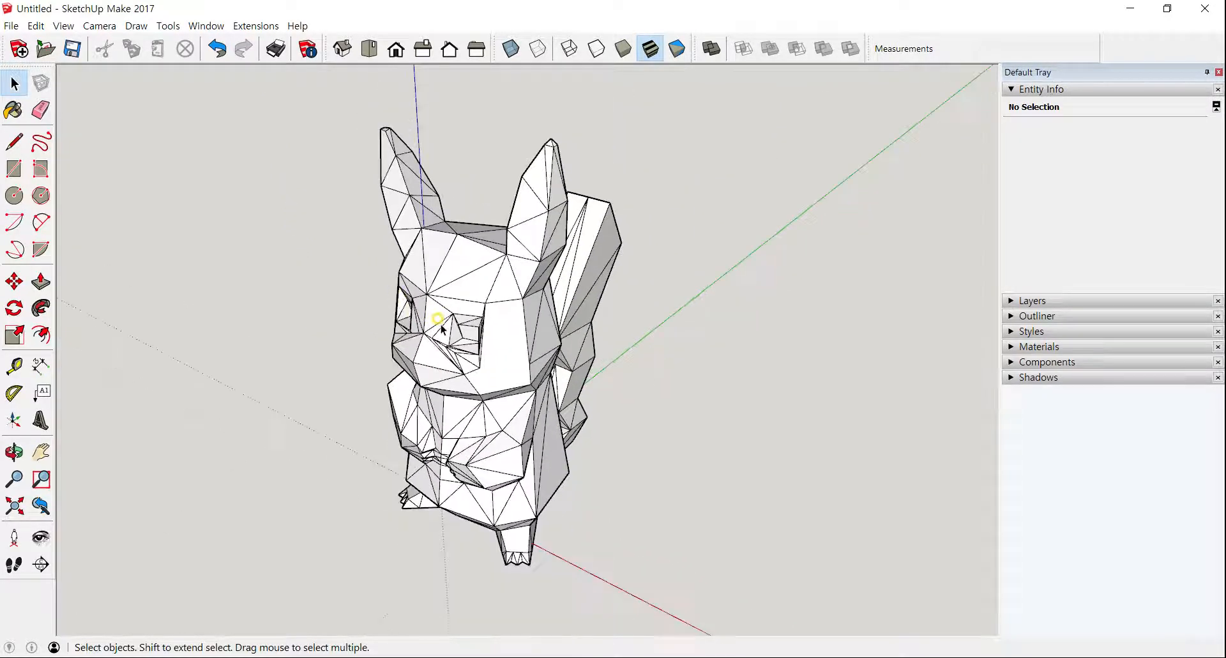
{"action": "left_click", "coordinate": [466, 284]}
{"action": "triple_click", "coordinate": [466, 285]}
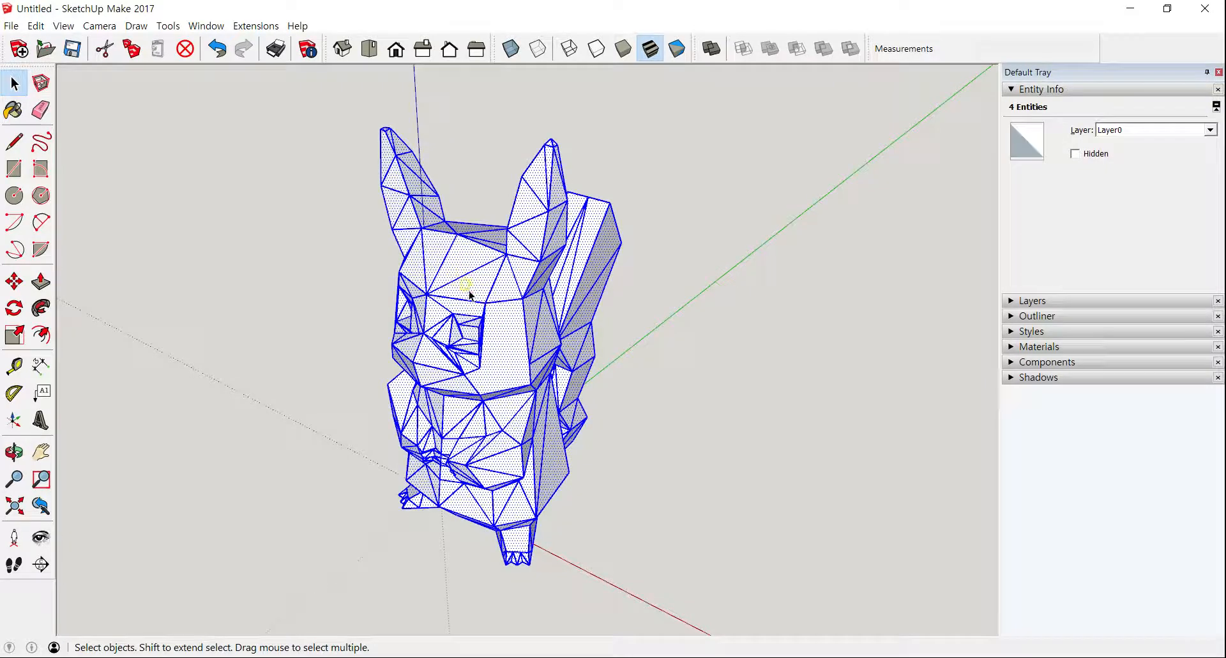
{"action": "right_click", "coordinate": [470, 284]}
{"action": "left_click", "coordinate": [512, 410]}
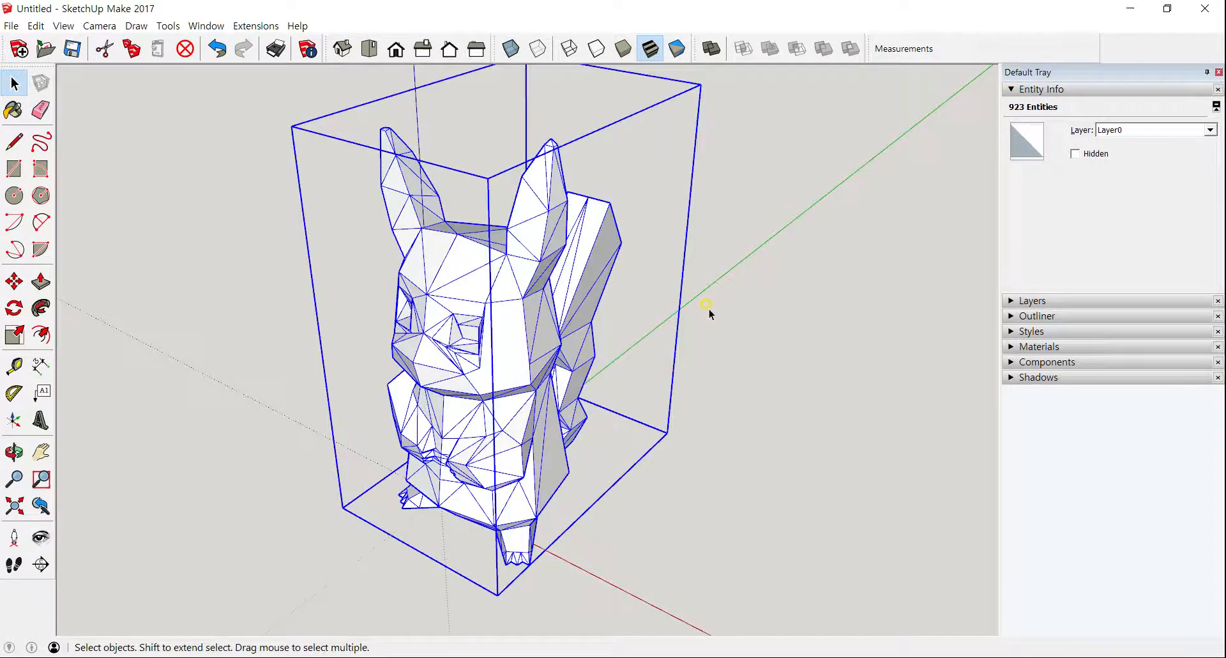
Explode the Pikachu's solid group into loose geometry and clear the selection.
{"action": "scroll", "coordinate": [426, 259], "scroll_direction": "up", "scroll_amount": 4}
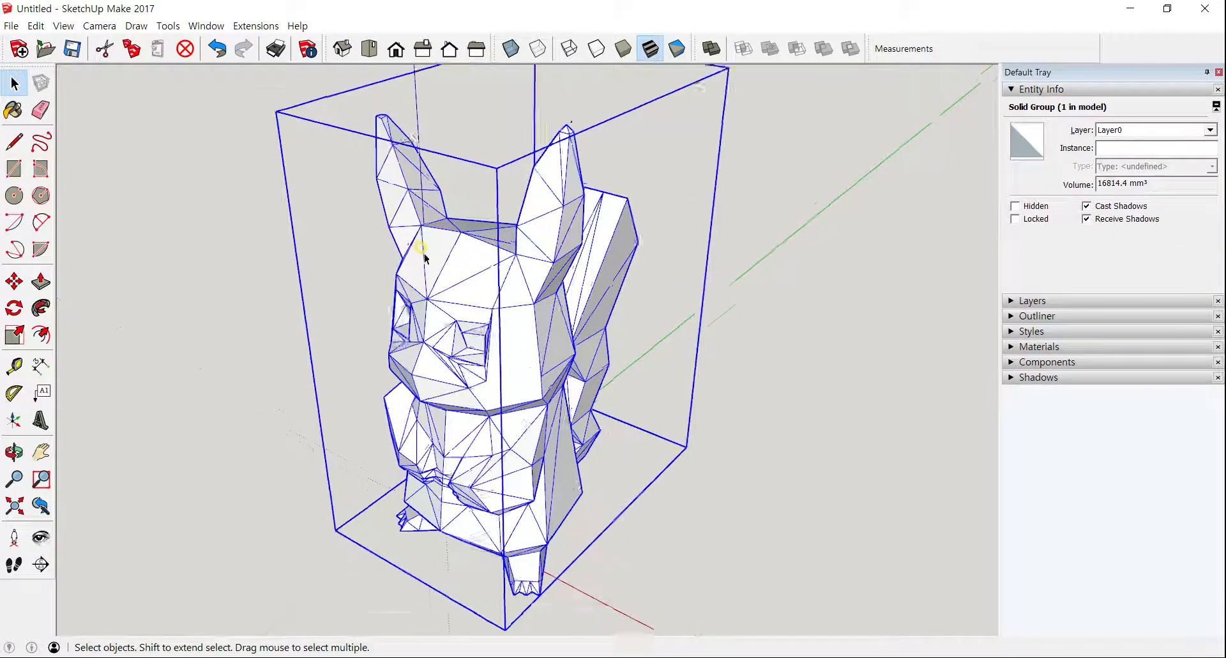
{"action": "scroll", "coordinate": [485, 311], "scroll_direction": "down", "scroll_amount": 1}
{"action": "middle_click_drag", "start_coordinate": [528, 378], "coordinate": [555, 317]}
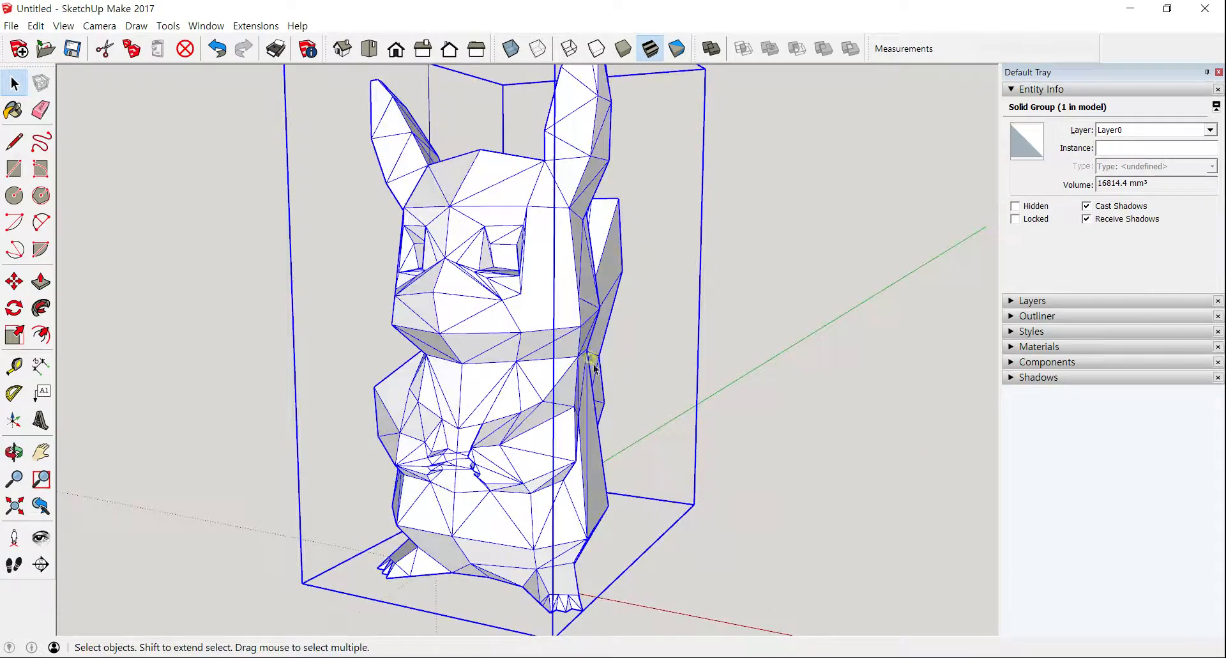
{"action": "middle_click_drag", "start_coordinate": [593, 367], "coordinate": [593, 286]}
{"action": "right_click", "coordinate": [593, 287]}
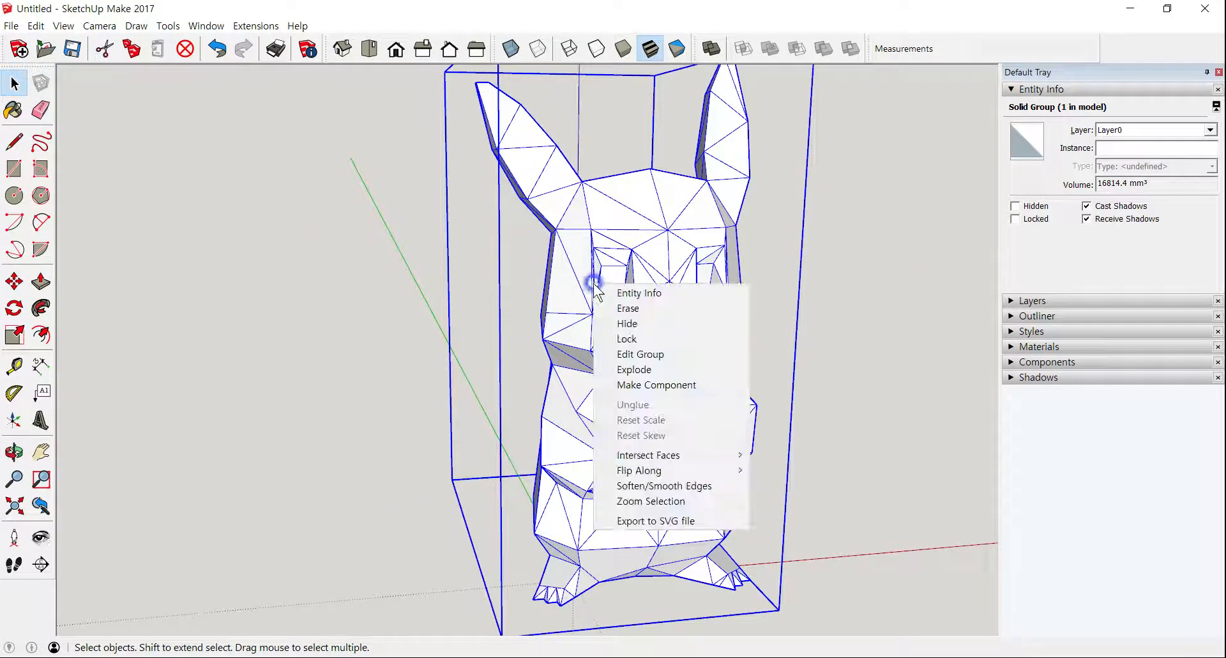
{"action": "left_click", "coordinate": [642, 368]}
{"action": "left_click", "coordinate": [398, 314]}
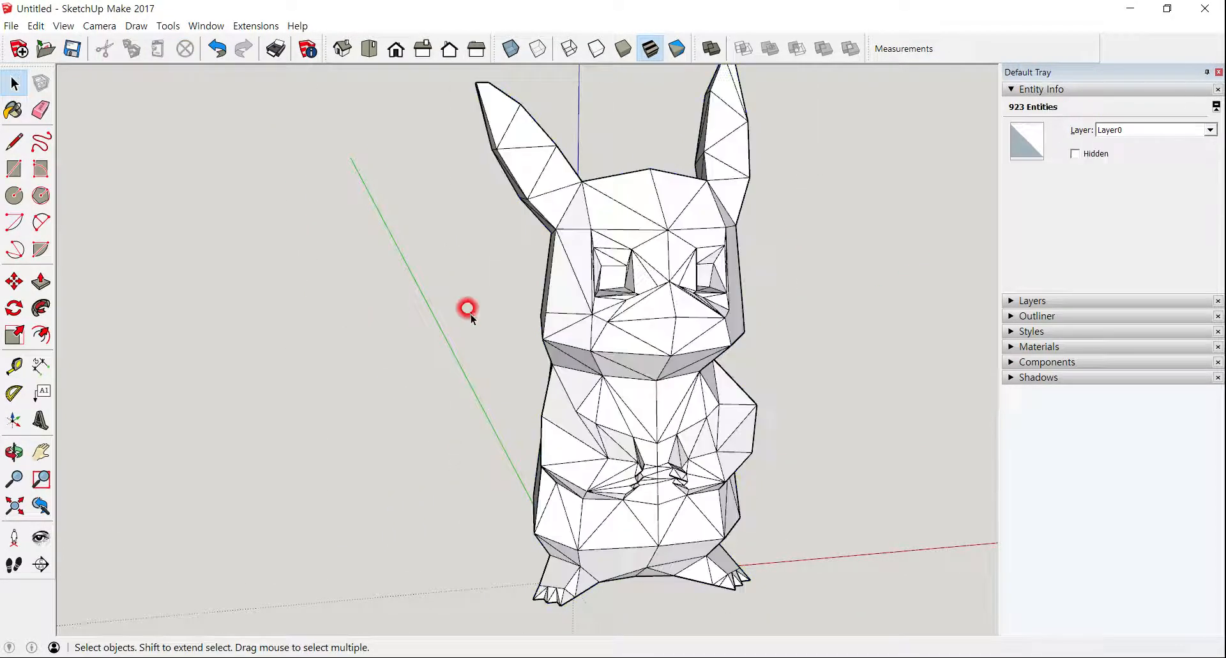
{"action": "left_click", "coordinate": [398, 319]}
Offset the outline of the large face beside the Pikachu's left eye inward and select the resulting inner face.
{"action": "scroll", "coordinate": [481, 316], "scroll_direction": "up", "scroll_amount": 5}
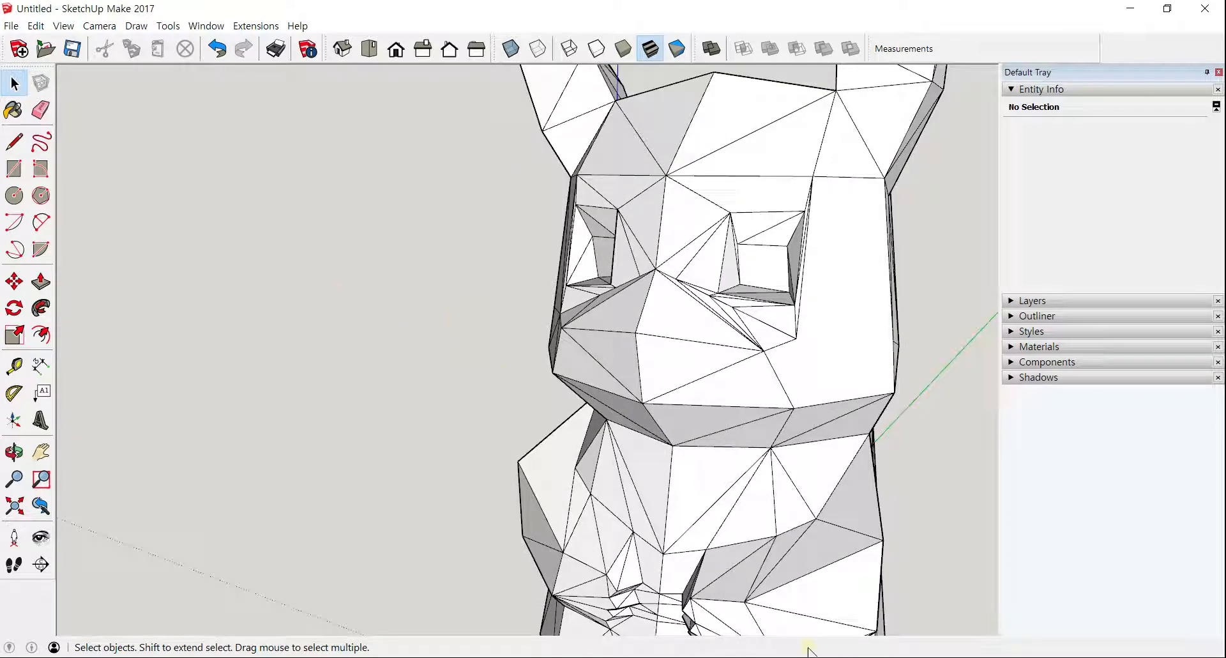
{"action": "middle_click_drag", "start_coordinate": [933, 439], "coordinate": [684, 275]}
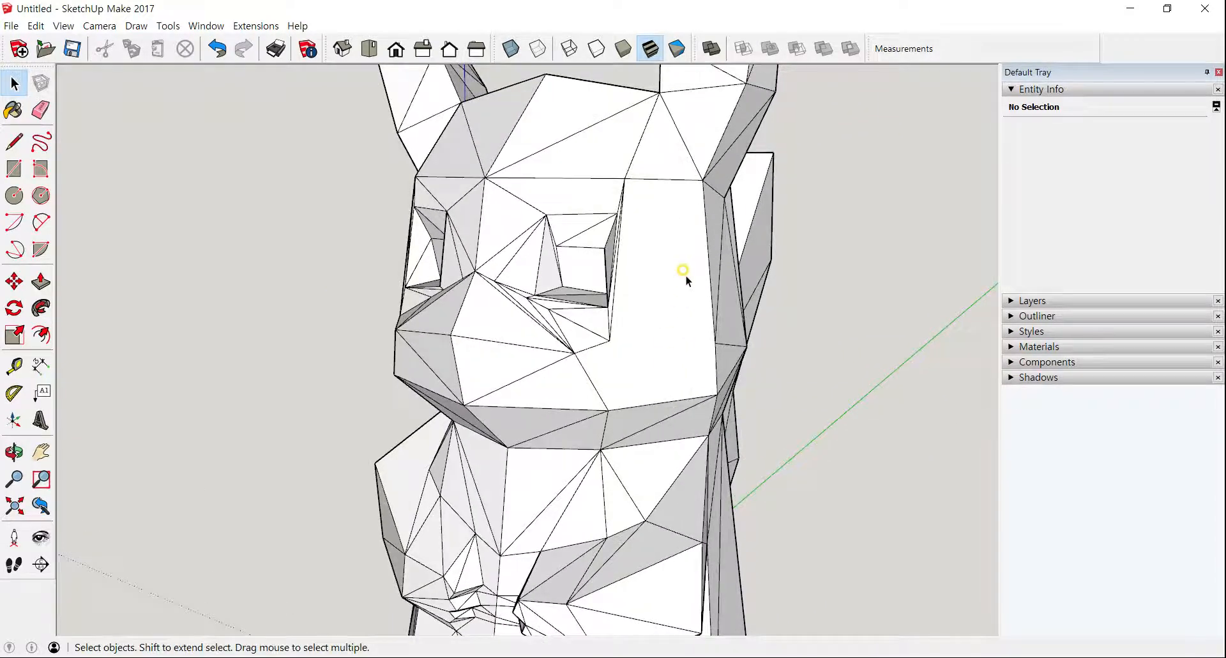
{"action": "left_click", "coordinate": [684, 274]}
{"action": "left_click", "coordinate": [41, 337]}
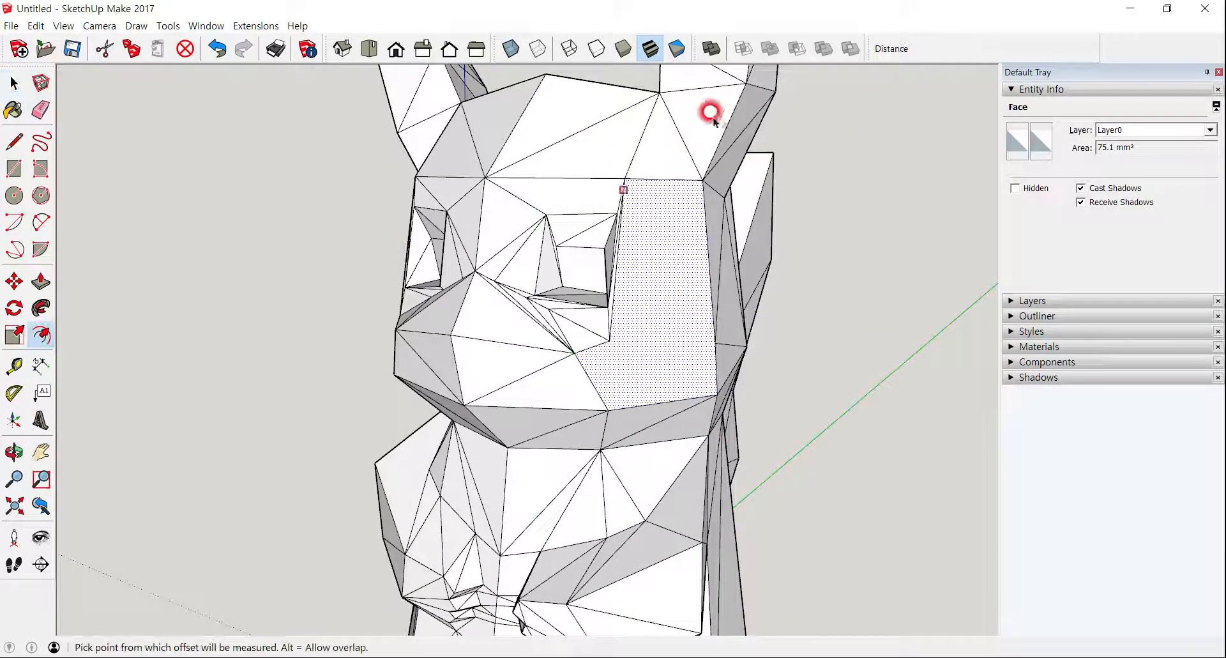
{"action": "left_click", "coordinate": [673, 176]}
{"action": "left_click", "coordinate": [665, 202]}
{"action": "left_click", "coordinate": [12, 84]}
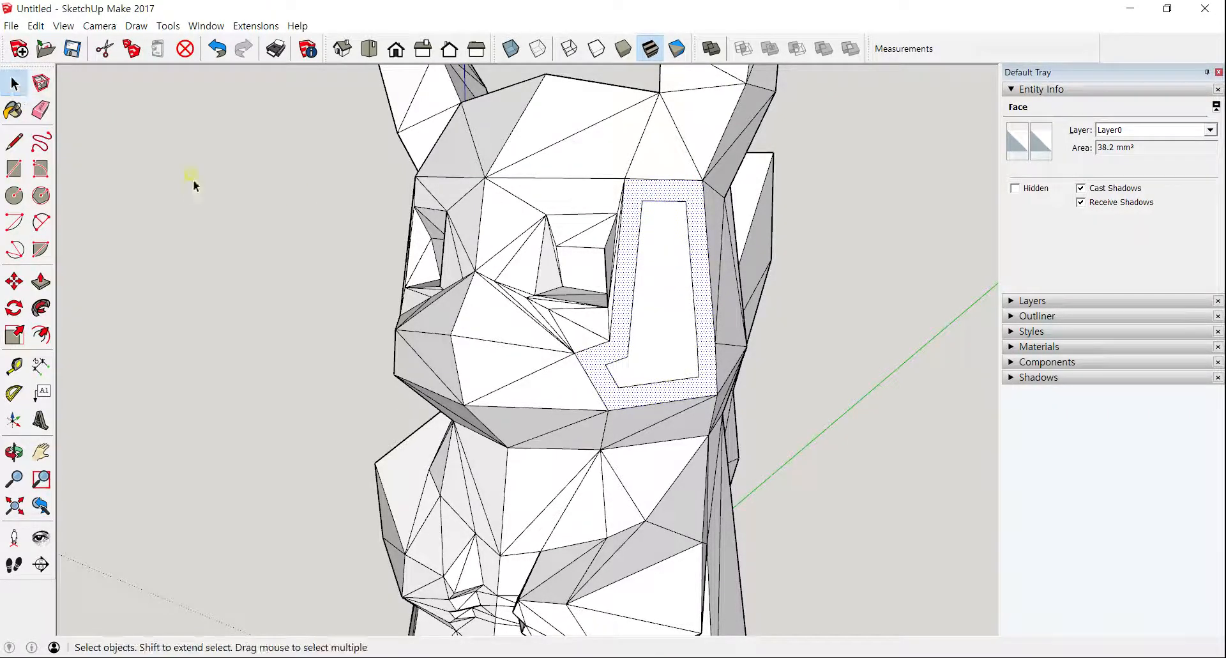
{"action": "left_click", "coordinate": [323, 331]}
{"action": "middle_click_drag", "start_coordinate": [323, 331], "coordinate": [677, 292]}
{"action": "left_click", "coordinate": [732, 291]}
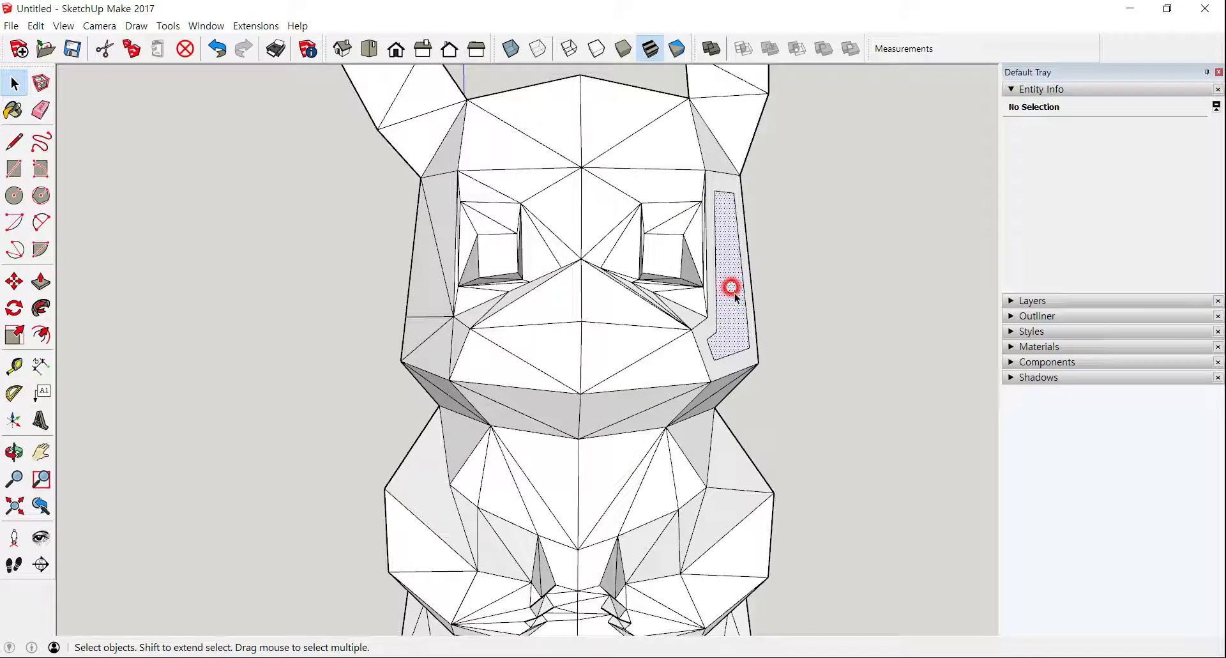
Offset the triangular face on the right side of the Pikachu's head inward by about 1.1 mm.
{"action": "middle_click_drag", "start_coordinate": [227, 278], "coordinate": [466, 249]}
{"action": "left_click", "coordinate": [465, 249]}
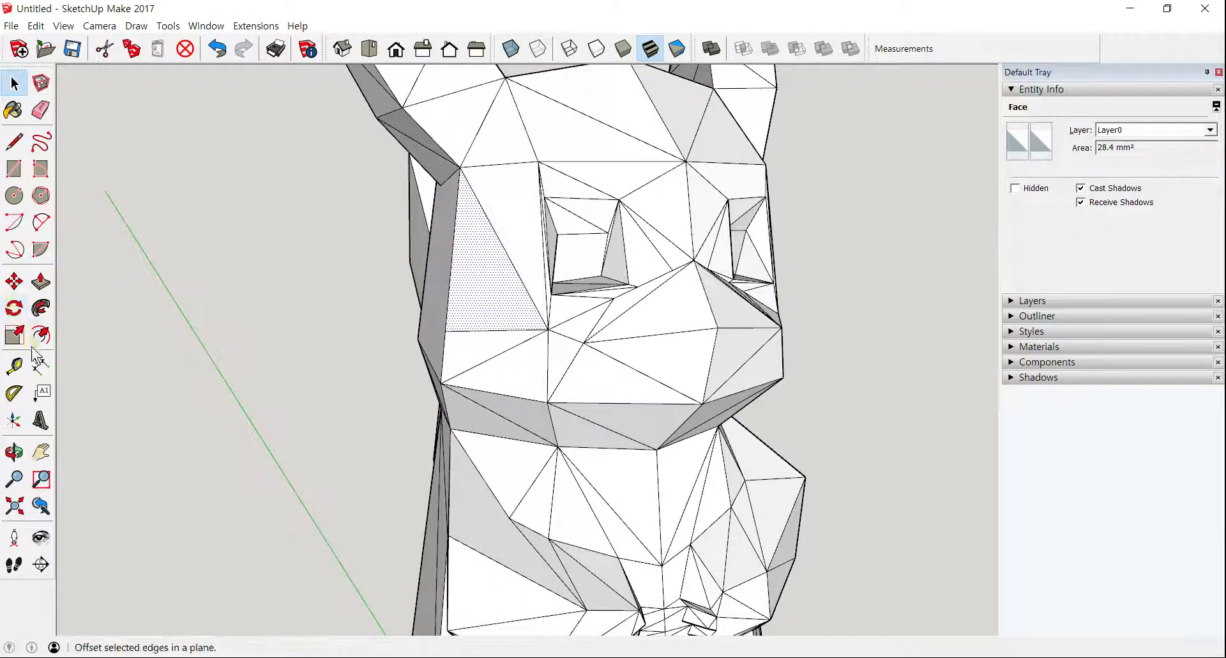
{"action": "left_click", "coordinate": [40, 334]}
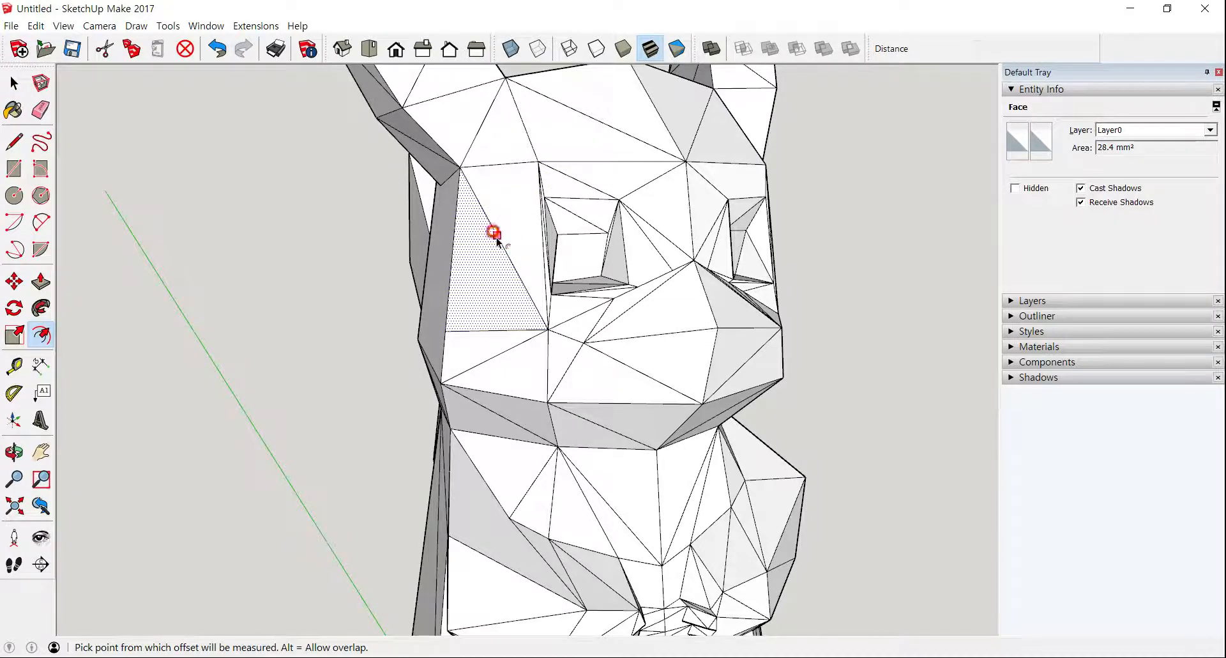
{"action": "left_click", "coordinate": [495, 238]}
{"action": "left_click", "coordinate": [481, 248]}
{"action": "left_click", "coordinate": [14, 84]}
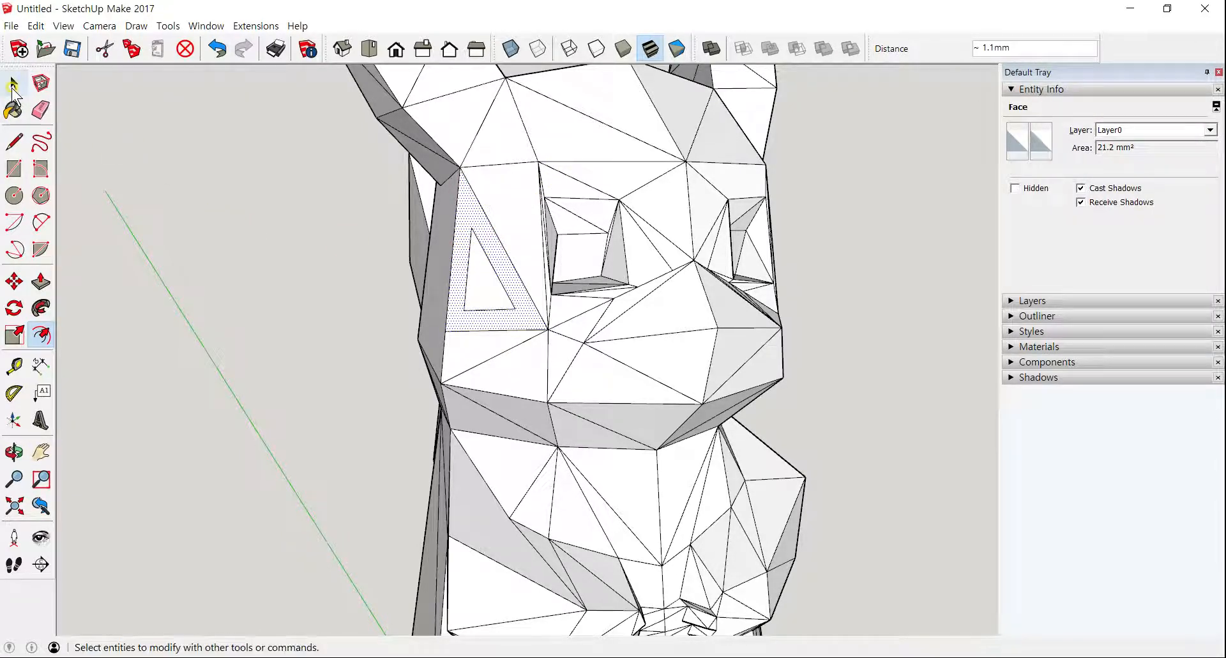
{"action": "left_click", "coordinate": [238, 187]}
Push/Pull the inner offset face on the left side of the Pikachu's head outward into a raised block.
{"action": "scroll", "coordinate": [265, 241], "scroll_direction": "down", "scroll_amount": 5}
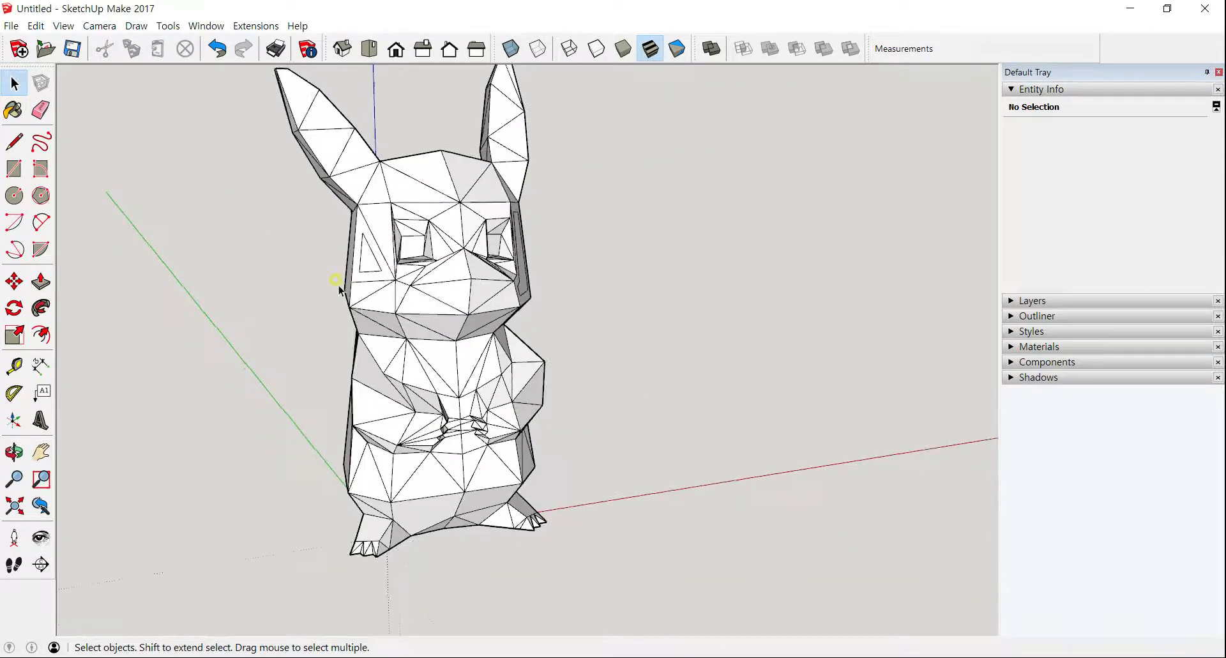
{"action": "middle_click_drag", "start_coordinate": [465, 294], "coordinate": [175, 340]}
{"action": "scroll", "coordinate": [503, 300], "scroll_direction": "up", "scroll_amount": 5}
{"action": "scroll", "coordinate": [504, 299], "scroll_direction": "up", "scroll_amount": 3}
{"action": "left_click", "coordinate": [511, 230]}
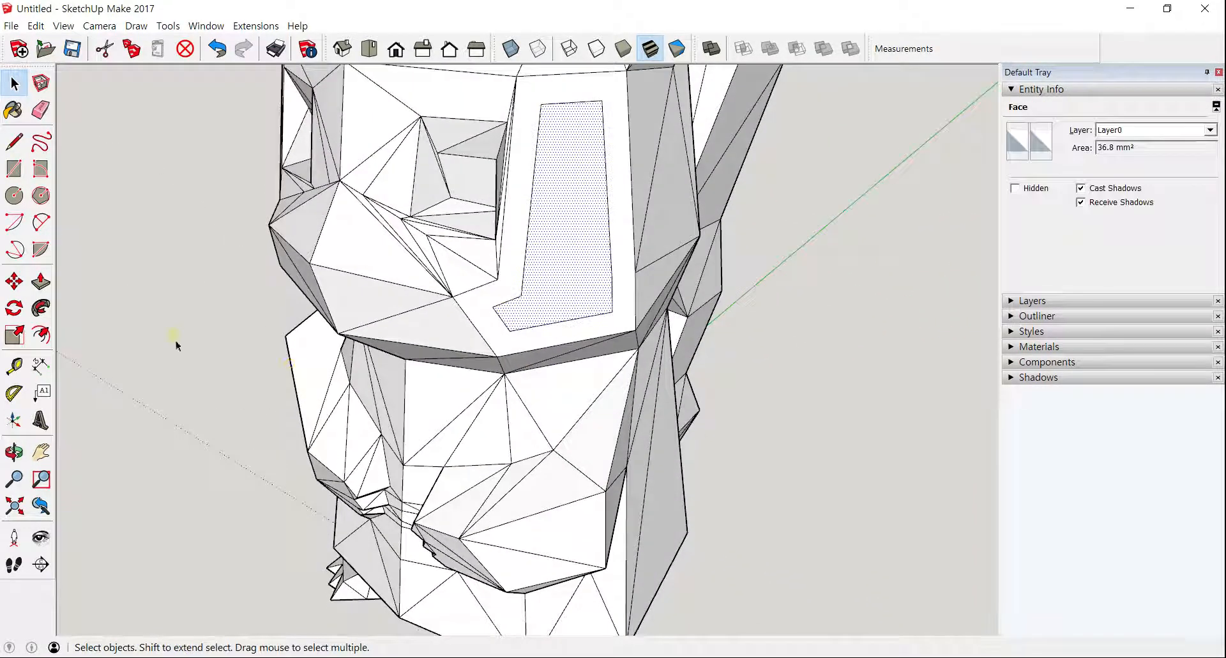
{"action": "left_click", "coordinate": [40, 281]}
{"action": "left_click", "coordinate": [564, 252]}
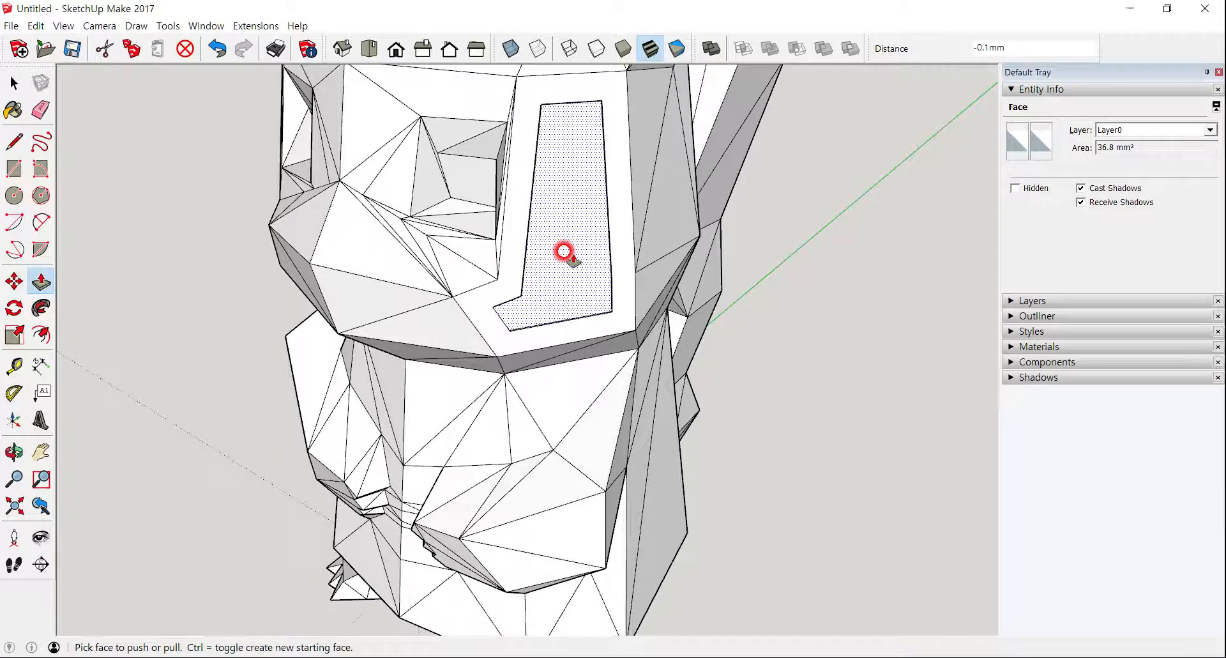
{"action": "mouse_move", "coordinate": [583, 262]}
{"action": "left_mouse_down"}
{"action": "mouse_move", "coordinate": [577, 250]}
{"action": "mouse_move", "coordinate": [588, 266]}
{"action": "left_mouse_up"}
{"action": "middle_click_drag", "start_coordinate": [501, 283], "coordinate": [522, 396]}
{"action": "scroll", "coordinate": [749, 293], "scroll_direction": "down", "scroll_amount": 3}
{"action": "scroll", "coordinate": [591, 329], "scroll_direction": "up", "scroll_amount": 3}
{"action": "mouse_move", "coordinate": [591, 329]}
{"action": "middle_mouse_down"}
{"action": "mouse_move", "coordinate": [607, 323]}
{"action": "mouse_move", "coordinate": [609, 338]}
{"action": "middle_mouse_up"}
{"action": "left_click", "coordinate": [14, 83]}
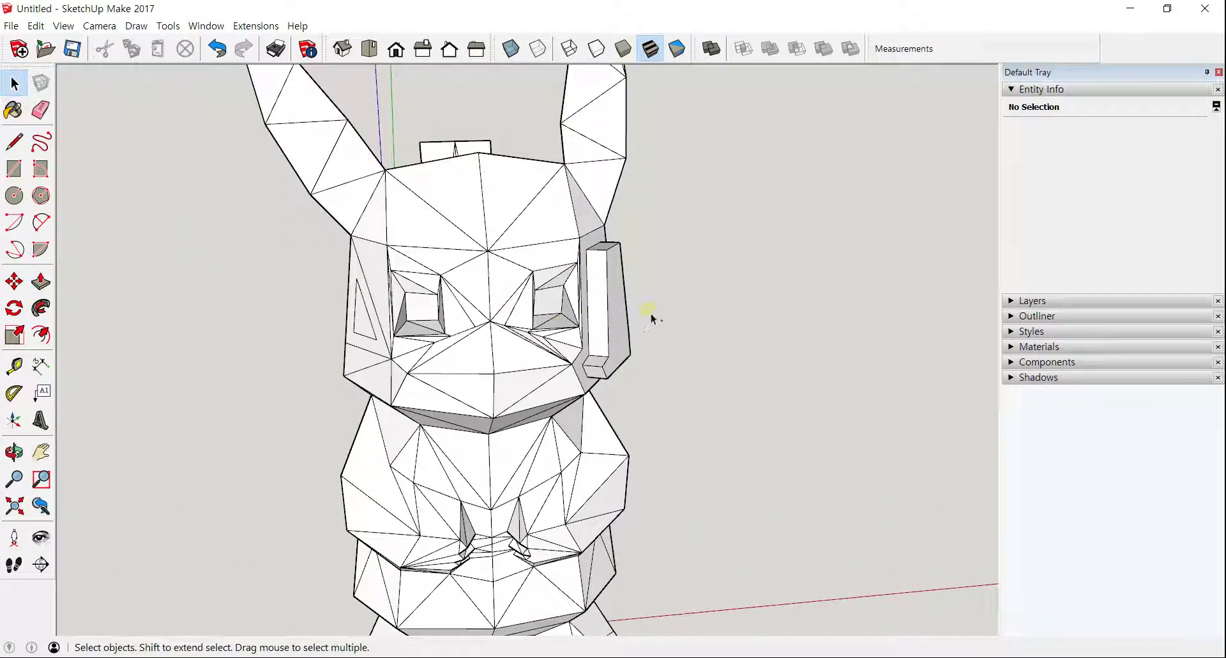
Undo the Push/Pull block and the offsets on both sides of the Pikachu's head.
{"action": "key", "text": "ctrl+z"}
{"action": "scroll", "coordinate": [635, 303], "scroll_direction": "up", "scroll_amount": 2}
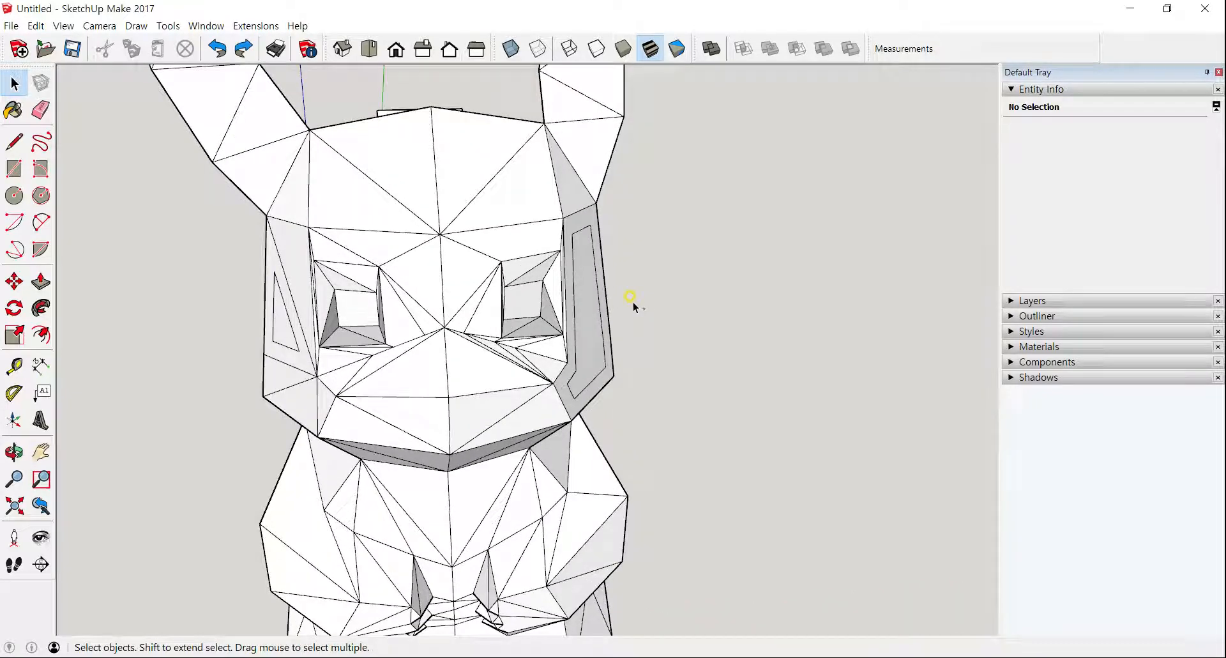
{"action": "key", "text": "ctrl+z"}
Align the drawing axes to the large face on the left side of the Pikachu's head.
{"action": "middle_click_drag", "start_coordinate": [636, 296], "coordinate": [538, 288]}
{"action": "left_click", "coordinate": [539, 287]}
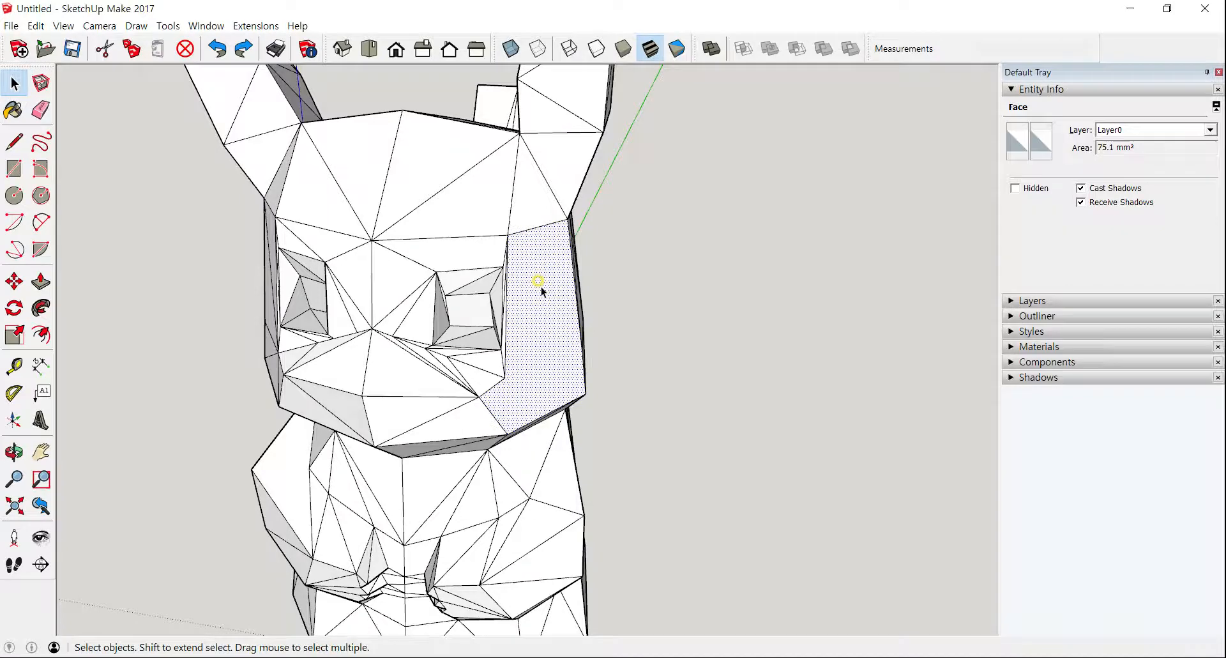
{"action": "right_click", "coordinate": [541, 286]}
{"action": "left_click", "coordinate": [587, 407]}
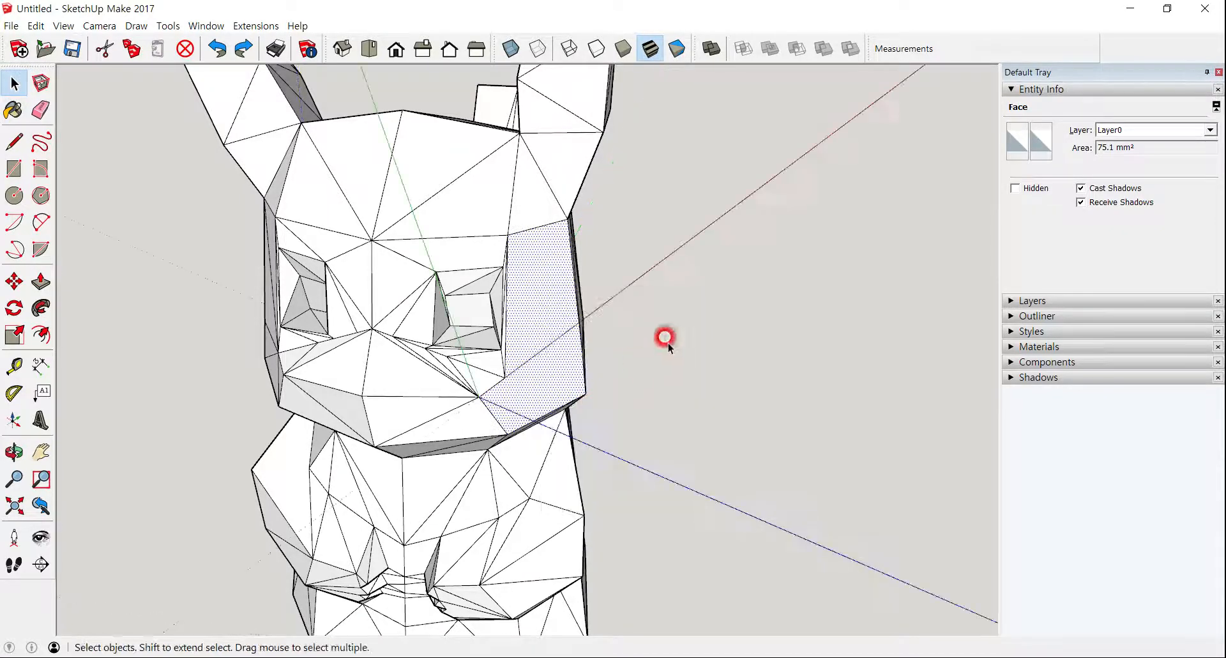
Offset the outline of the face beside the Pikachu's left eye inward by about 0.8 mm.
{"action": "left_click", "coordinate": [41, 334]}
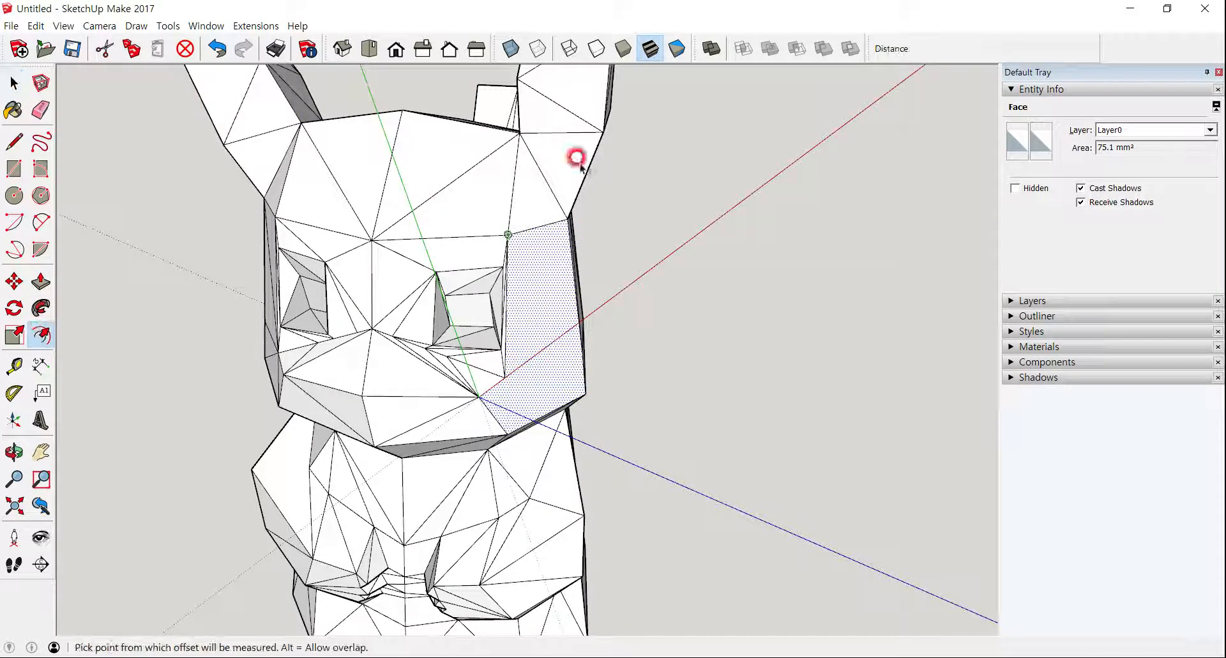
{"action": "left_click", "coordinate": [547, 220]}
{"action": "left_click", "coordinate": [547, 232]}
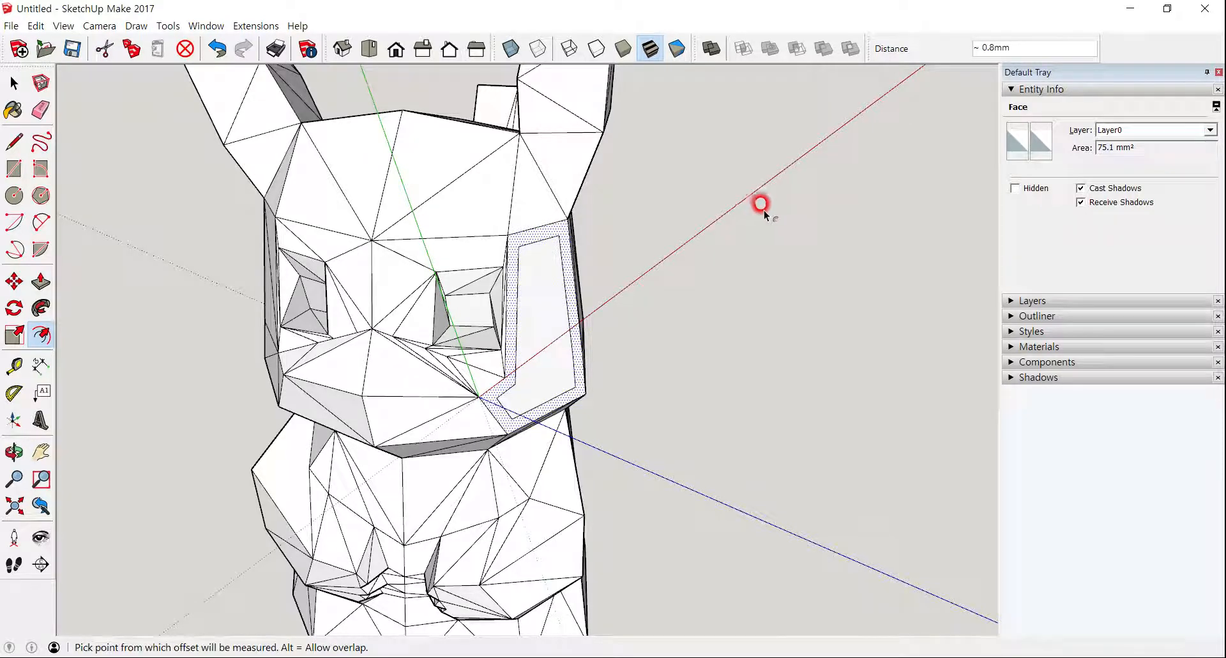
{"action": "left_click", "coordinate": [16, 85]}
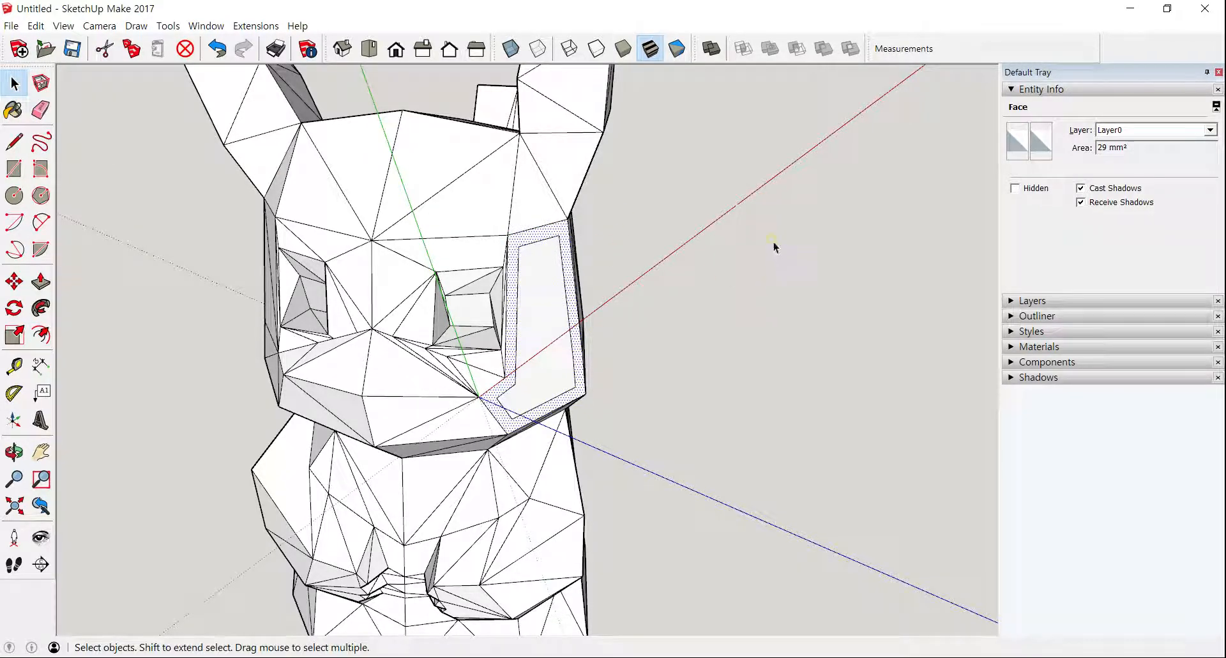
Reset the drawing axes to their default origin and orientation.
{"action": "right_click", "coordinate": [758, 182]}
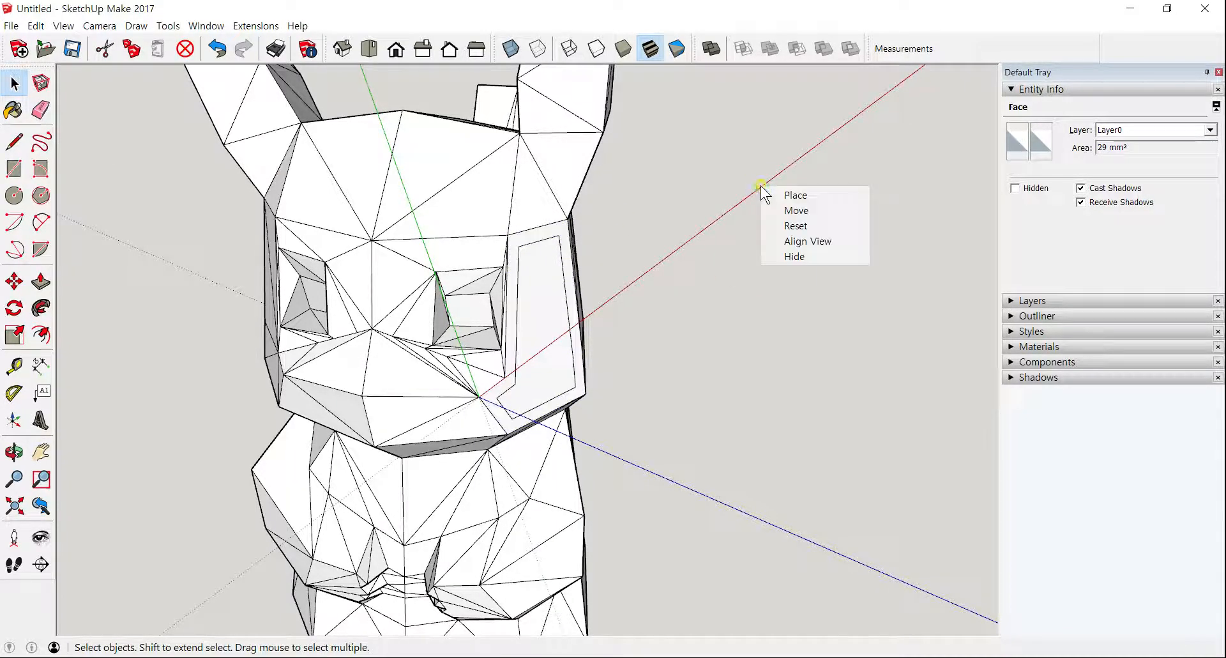
{"action": "left_click", "coordinate": [782, 221]}
{"action": "scroll", "coordinate": [686, 341], "scroll_direction": "down", "scroll_amount": 3}
{"action": "scroll", "coordinate": [683, 345], "scroll_direction": "down", "scroll_amount": 2}
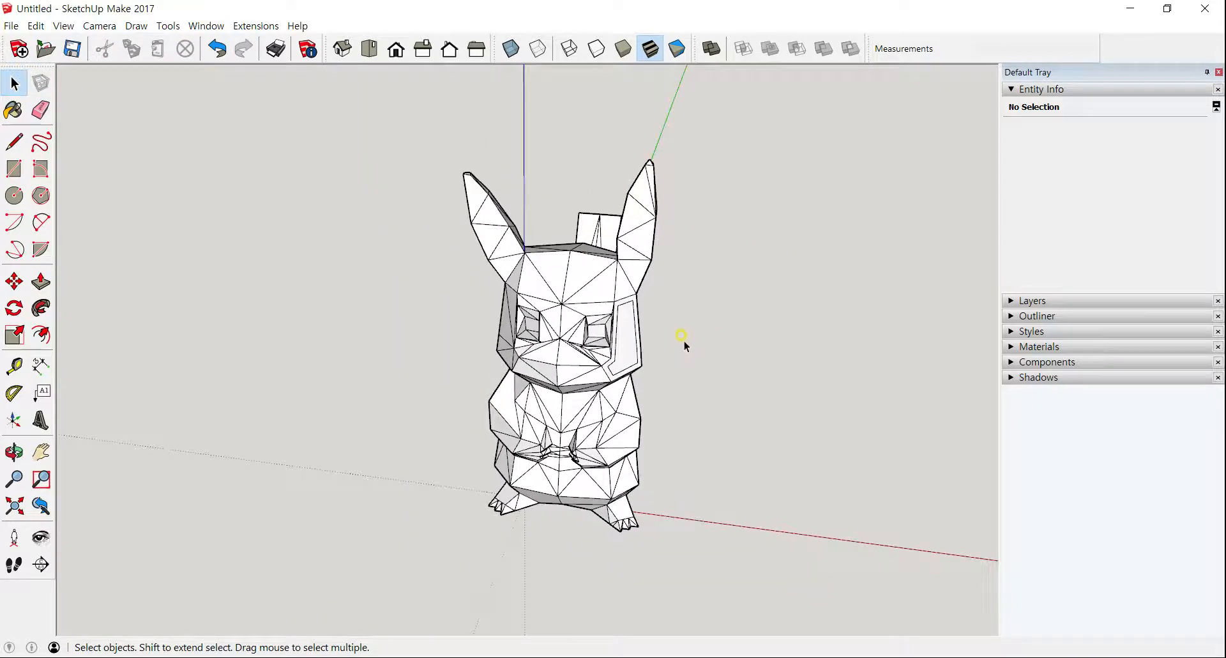
{"action": "middle_click_drag", "start_coordinate": [675, 345], "coordinate": [603, 319]}
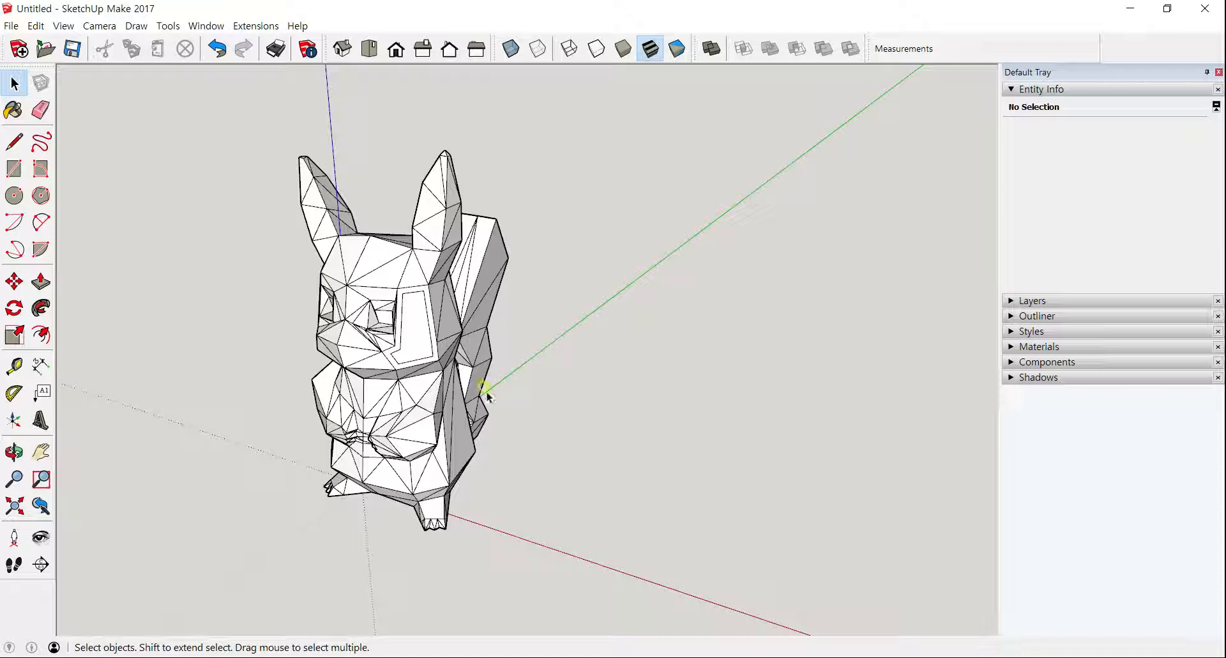
Draw a rectangle with one side about 44 mm on the ground beside the Pikachu and Push/Pull it up about 32.7 mm.
{"action": "left_click", "coordinate": [14, 169]}
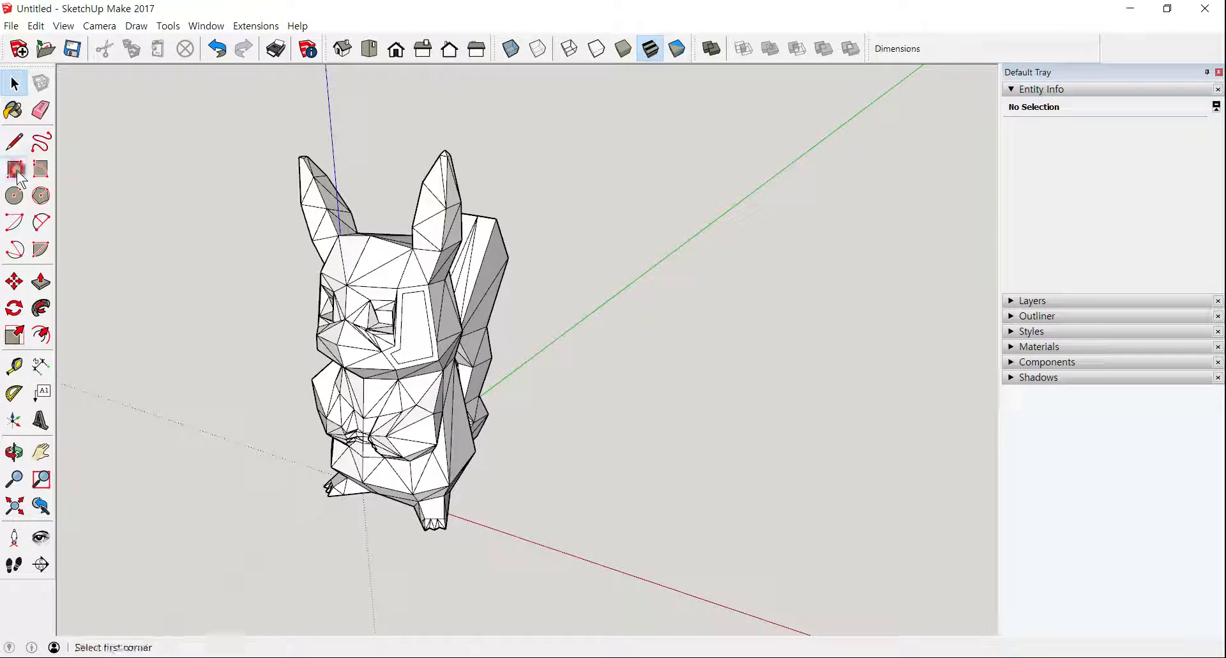
{"action": "left_click", "coordinate": [638, 415]}
{"action": "left_click", "coordinate": [885, 358]}
{"action": "middle_click_drag", "start_coordinate": [805, 382], "coordinate": [603, 385]}
{"action": "left_click", "coordinate": [40, 281]}
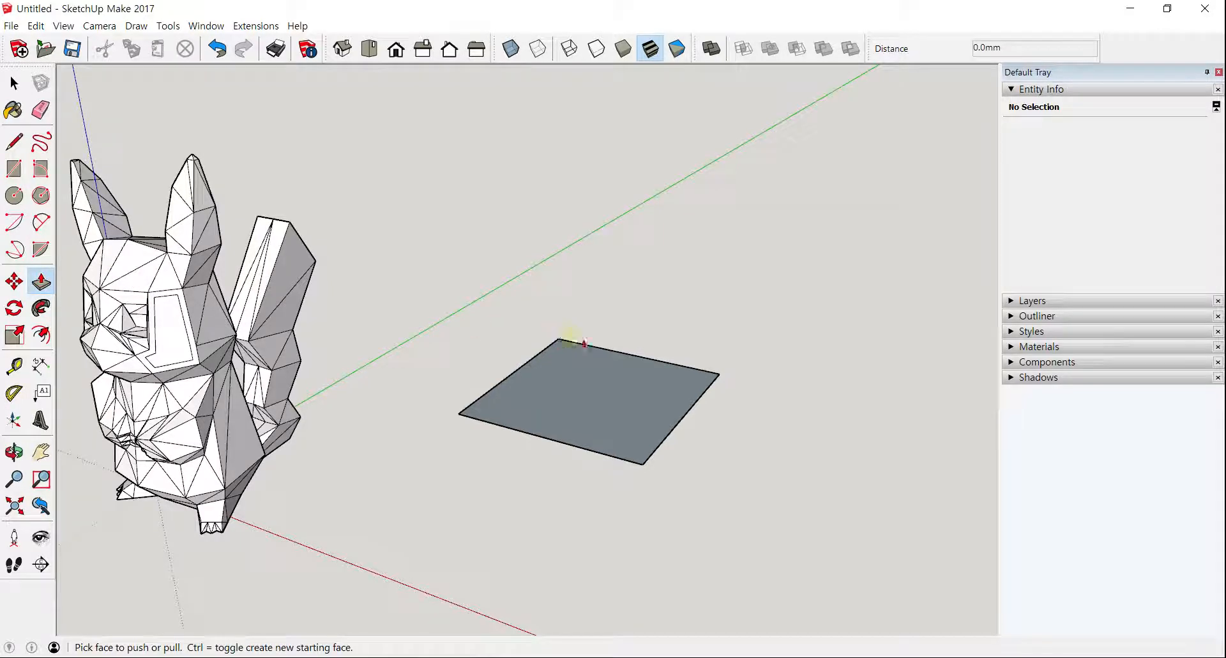
{"action": "left_click_drag", "start_coordinate": [583, 376], "coordinate": [608, 235]}
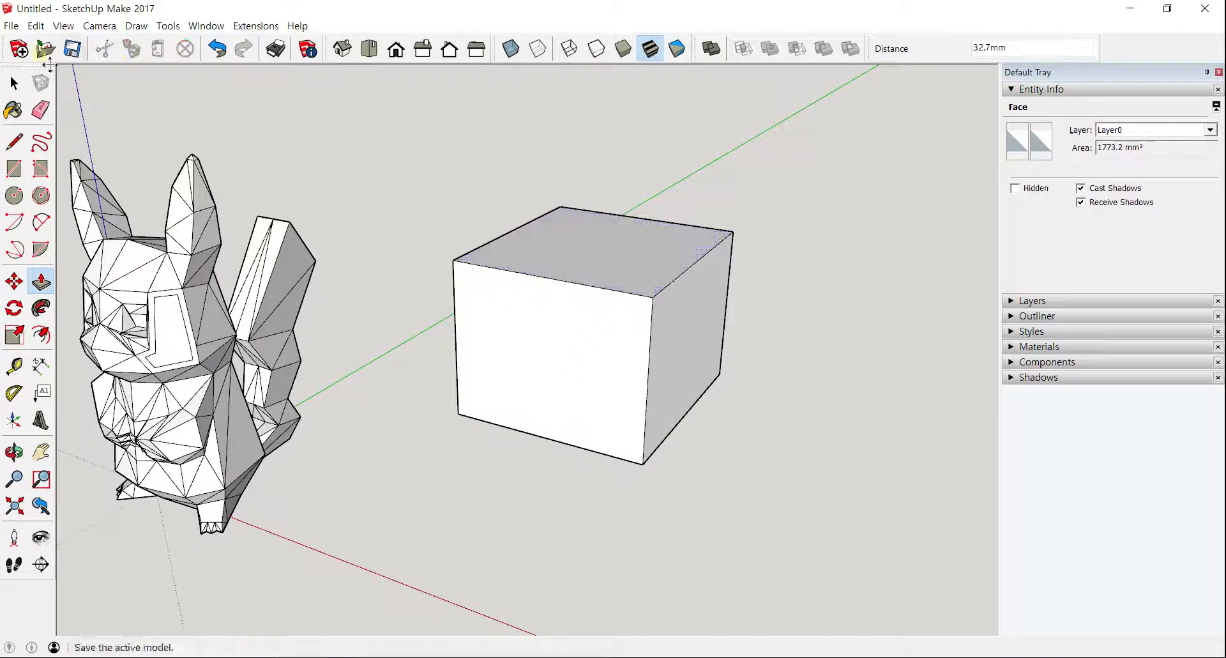
Move the box's top edge farthest from the Pikachu downward so that the top face slopes.
{"action": "left_click", "coordinate": [11, 81]}
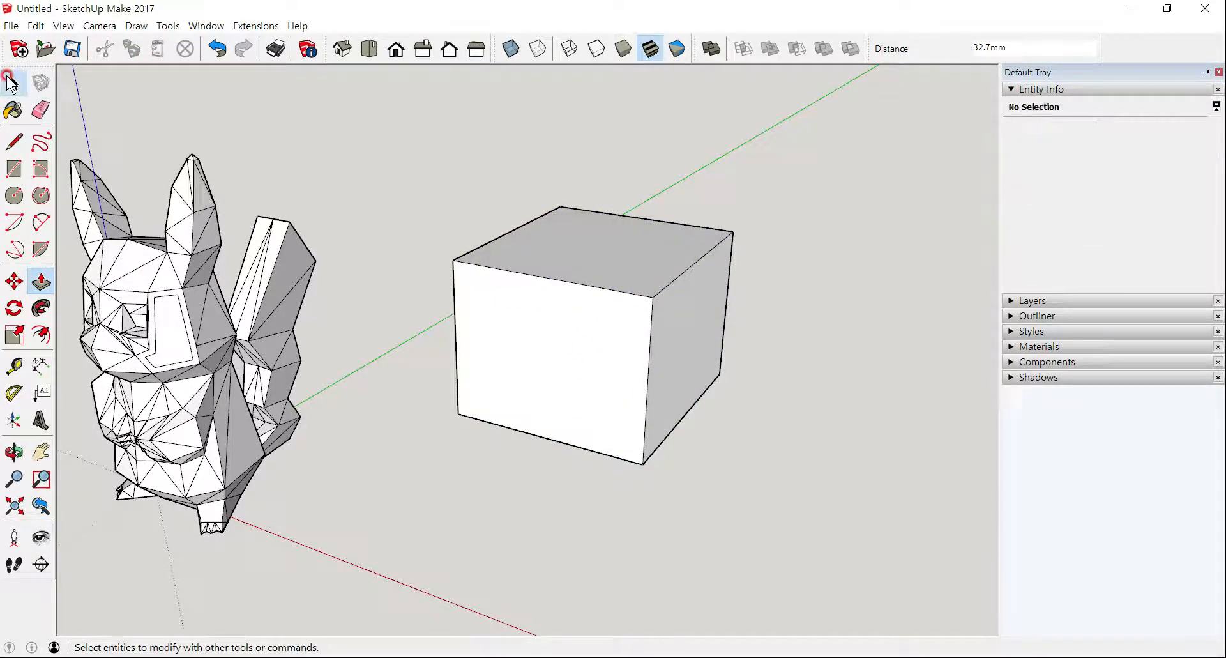
{"action": "left_click", "coordinate": [696, 250]}
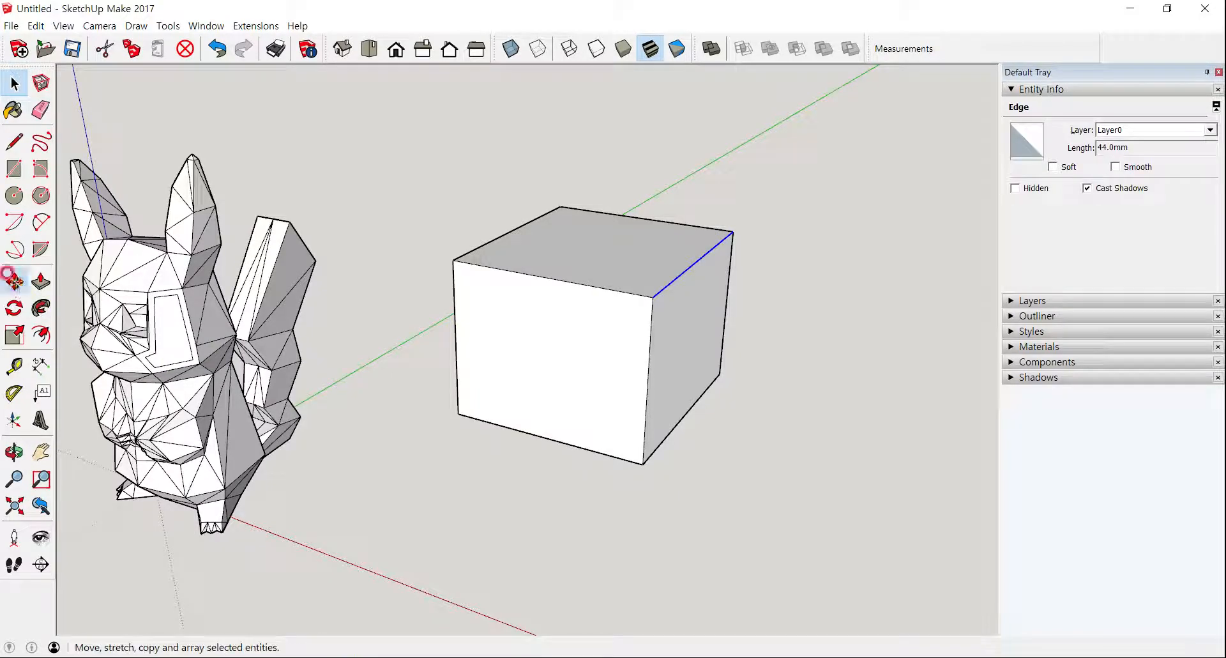
{"action": "left_click", "coordinate": [13, 281]}
{"action": "left_click", "coordinate": [652, 297]}
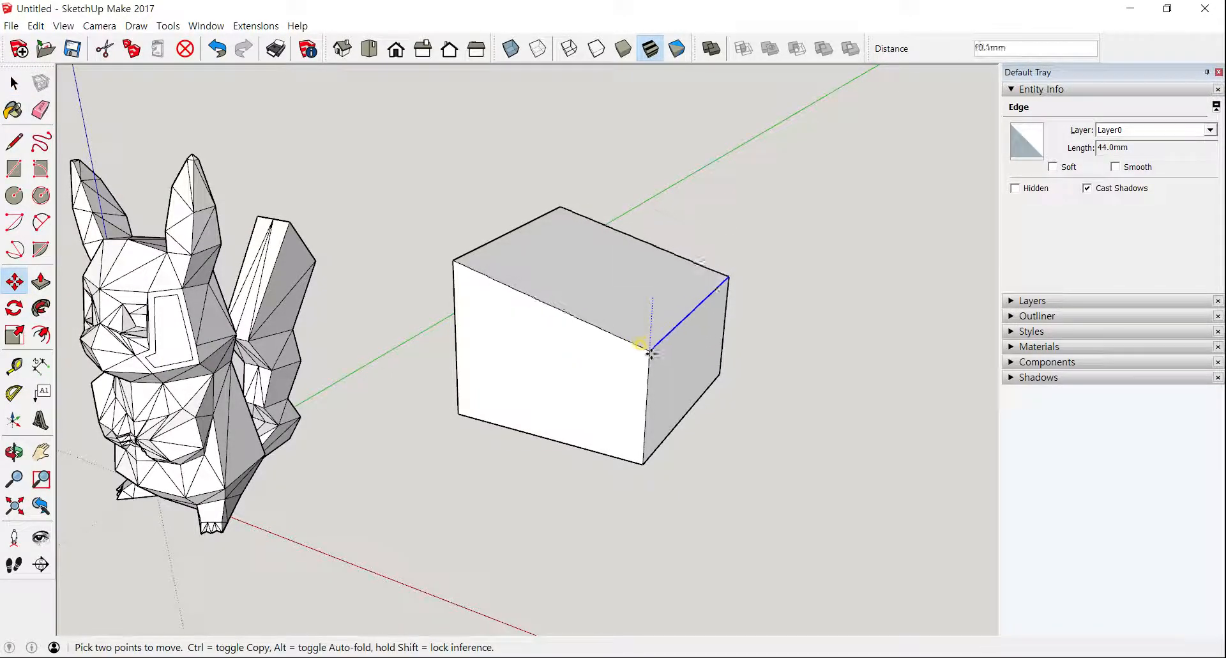
{"action": "left_click", "coordinate": [631, 341]}
{"action": "left_click", "coordinate": [14, 83]}
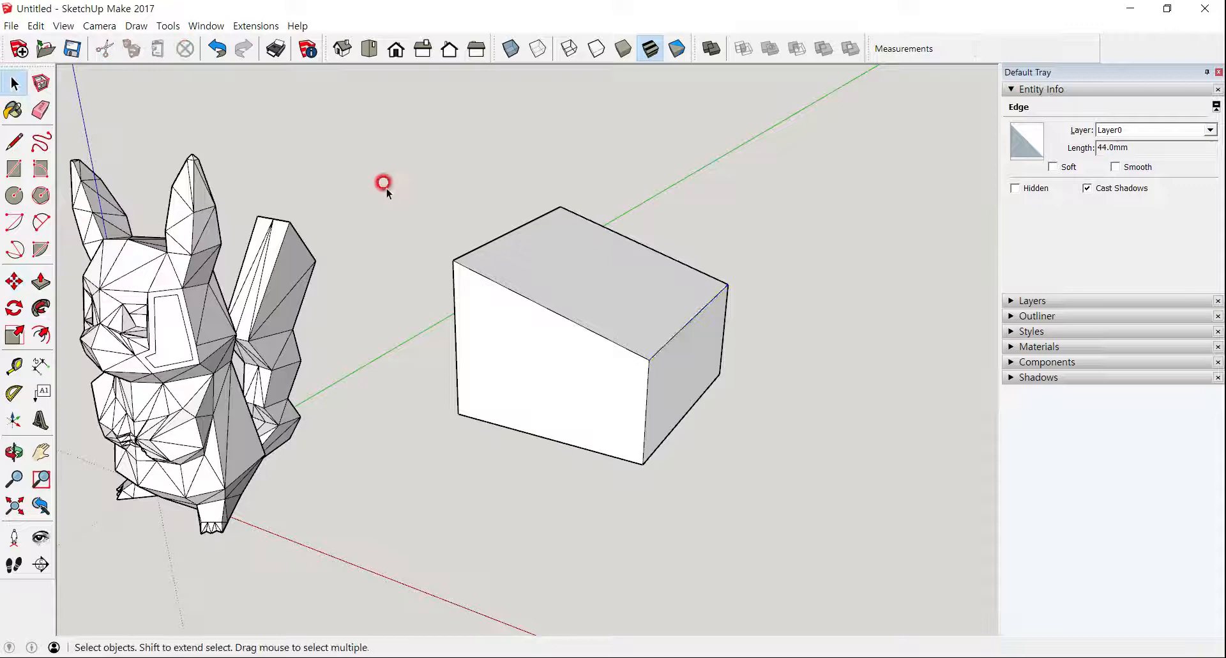
Examine the Scale grips around the box's sloped top face with the default axes, without scaling it.
{"action": "left_click", "coordinate": [549, 265]}
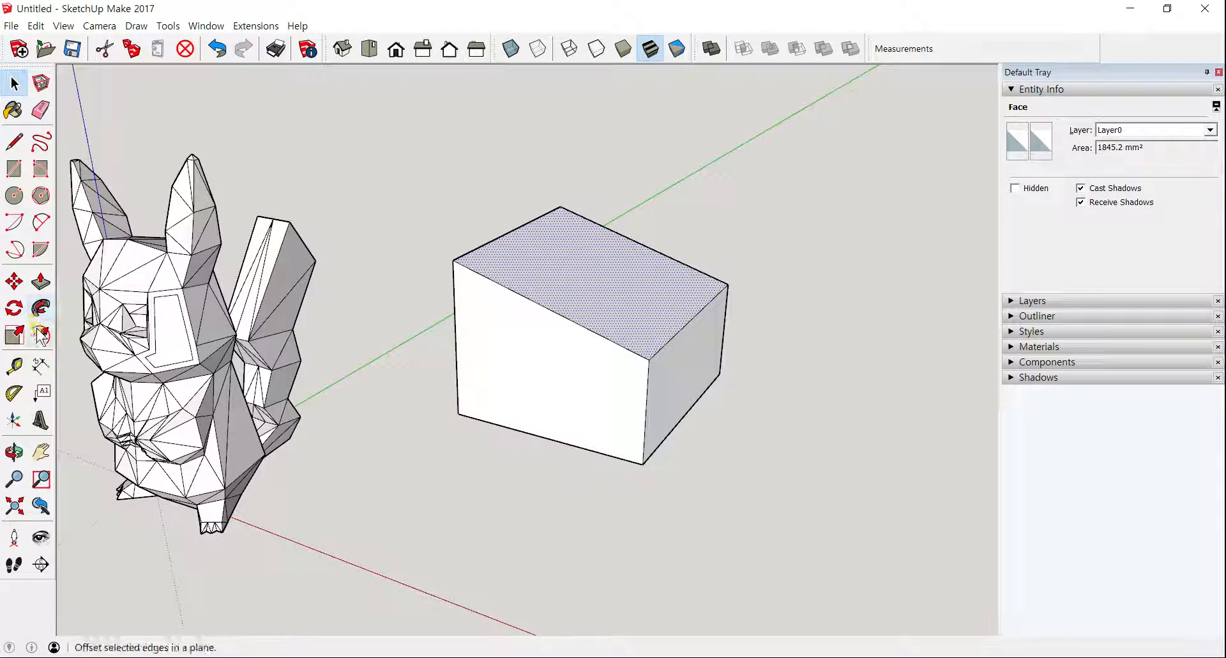
{"action": "left_click", "coordinate": [14, 334]}
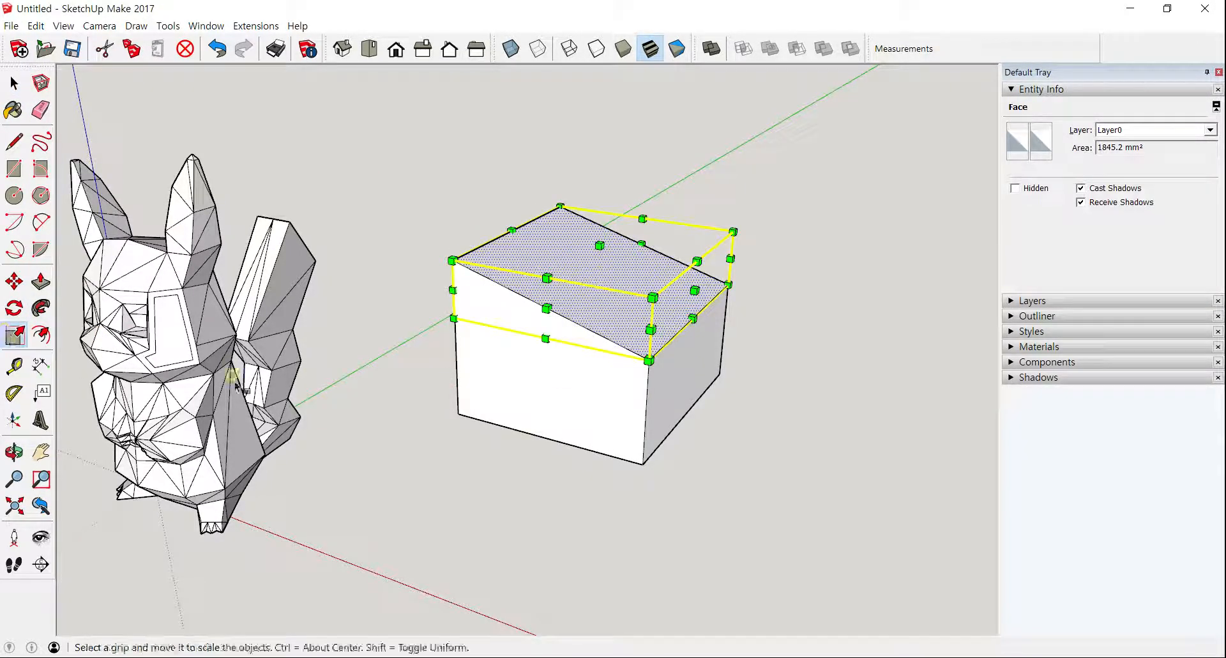
{"action": "middle_click_drag", "start_coordinate": [827, 361], "coordinate": [766, 360]}
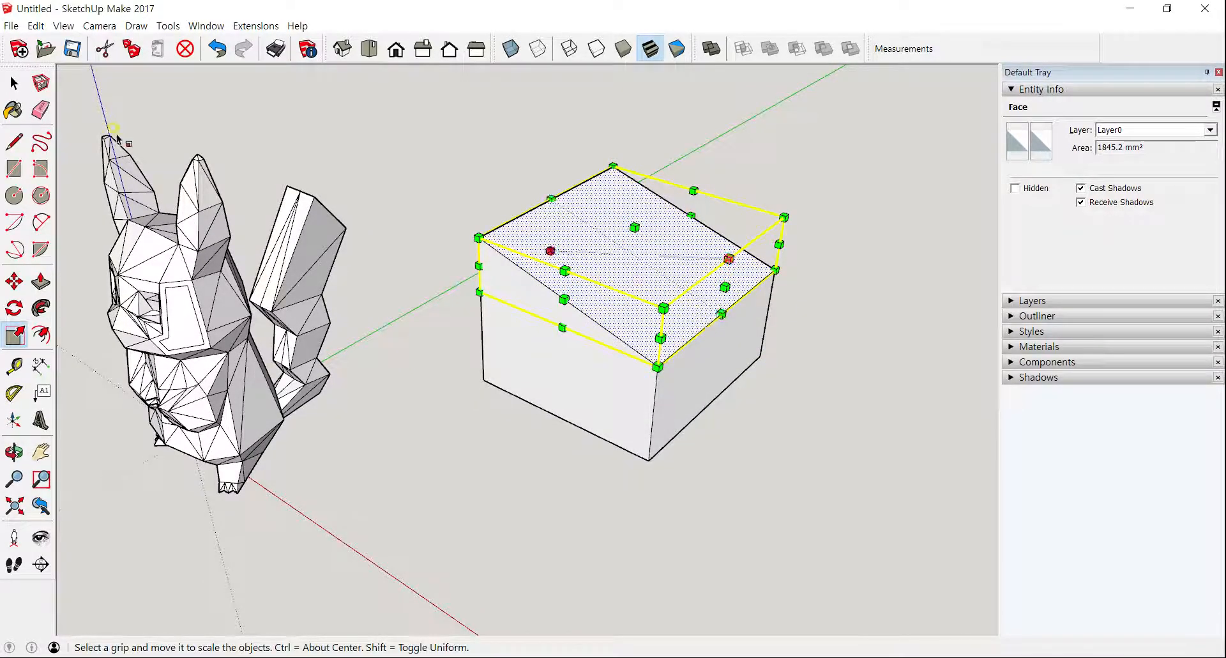
{"action": "left_click", "coordinate": [14, 83]}
{"action": "left_click", "coordinate": [391, 151]}
Align the drawing axes to the box's sloped top face and scale that face slightly smaller along the red axis.
{"action": "right_click", "coordinate": [660, 294]}
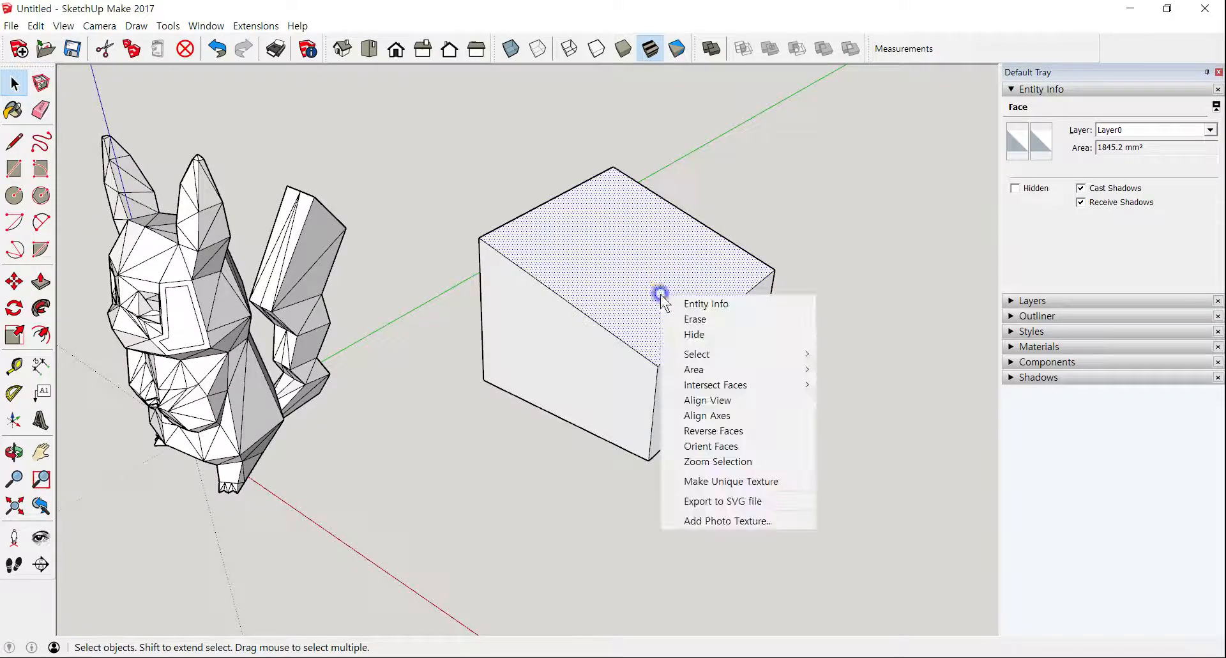
{"action": "left_click", "coordinate": [718, 416]}
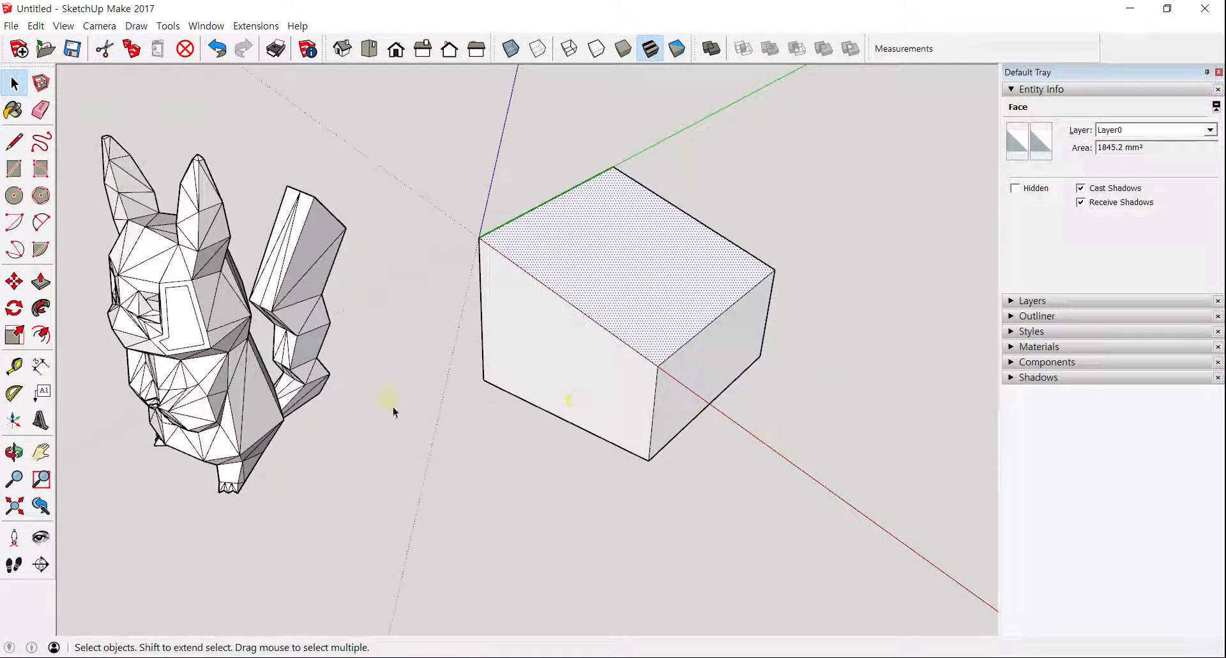
{"action": "left_click", "coordinate": [14, 334]}
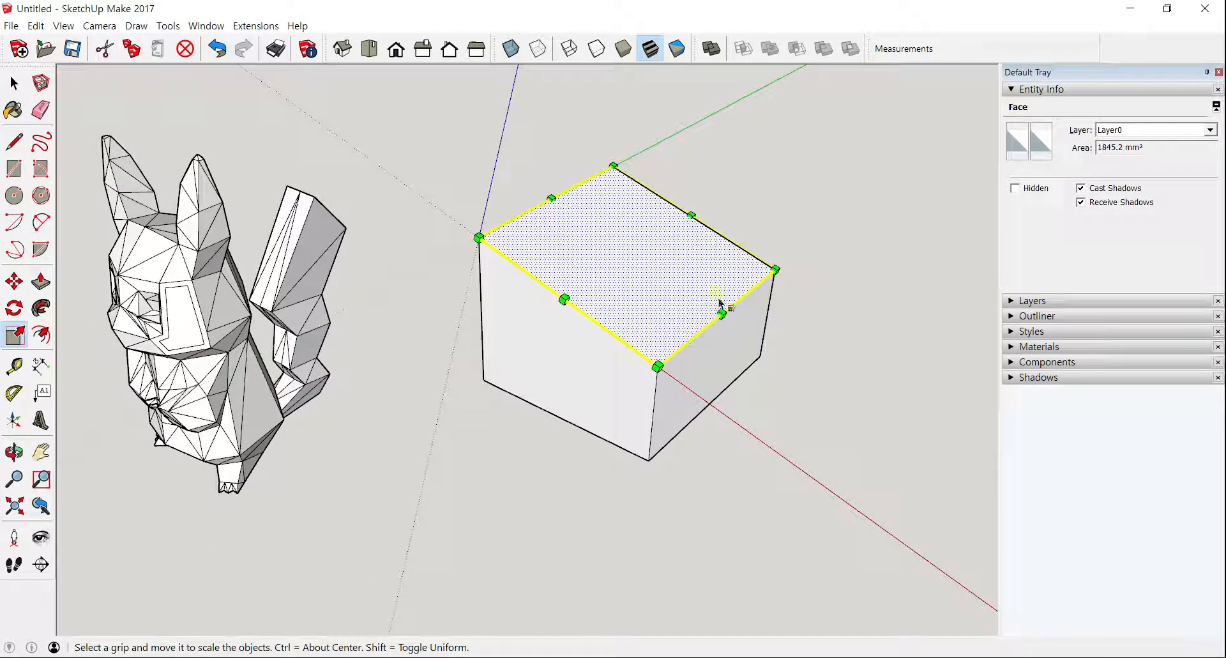
{"action": "left_click_drag", "start_coordinate": [721, 314], "coordinate": [701, 298]}
{"action": "mouse_move", "coordinate": [724, 359]}
{"action": "middle_mouse_down"}
{"action": "mouse_move", "coordinate": [580, 342]}
{"action": "mouse_move", "coordinate": [583, 386]}
{"action": "mouse_move", "coordinate": [733, 340]}
{"action": "middle_mouse_up"}
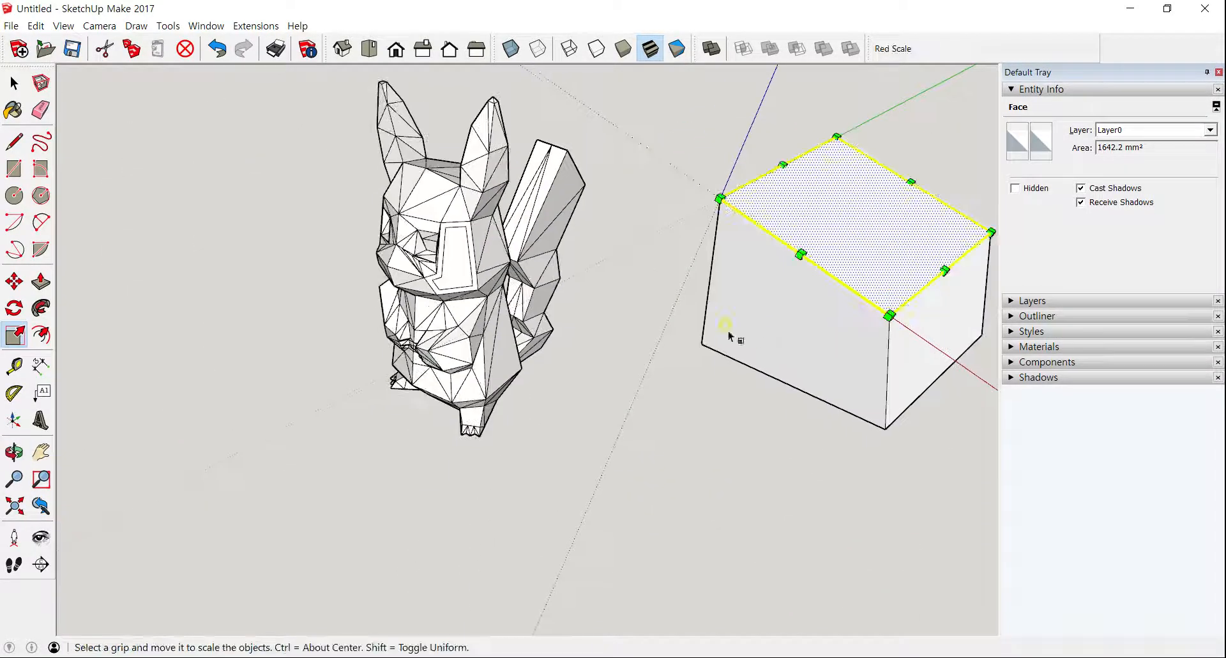
{"action": "left_click", "coordinate": [14, 83]}
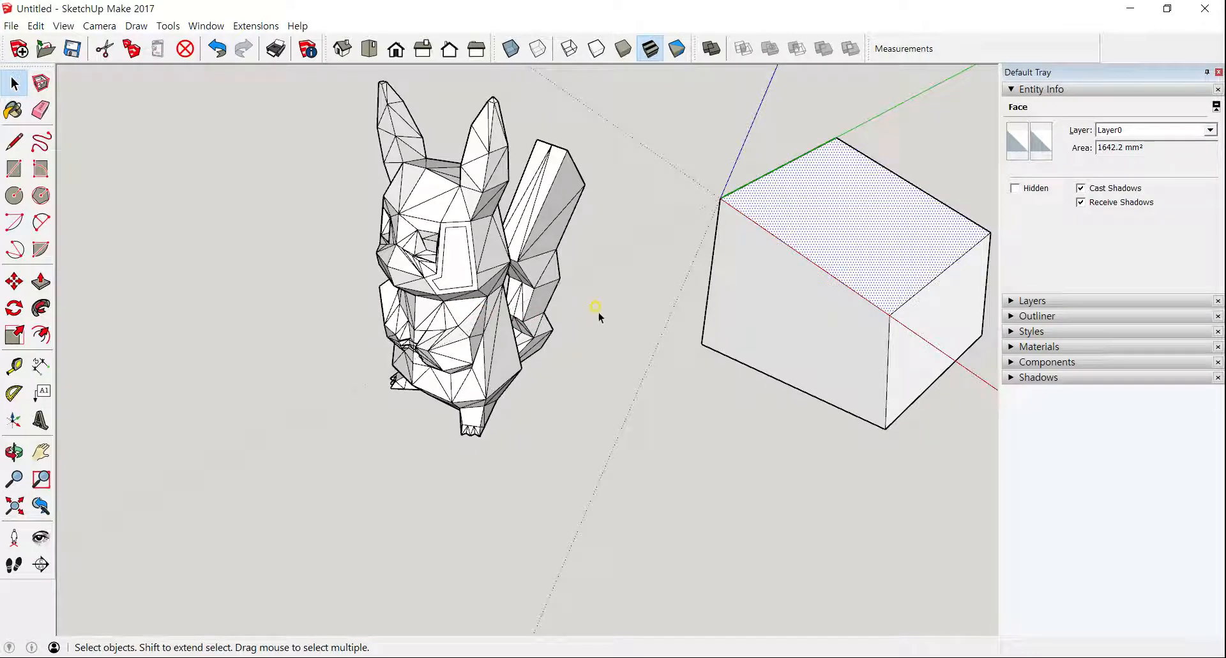
Reset the drawing axes from the box's sloped face to their default position.
{"action": "right_click", "coordinate": [751, 123]}
{"action": "left_click", "coordinate": [775, 164]}
Look over the Pikachu's head with its offset face outline and the reshaped box beside it.
{"action": "middle_click_drag", "start_coordinate": [500, 404], "coordinate": [577, 383]}
{"action": "scroll", "coordinate": [550, 367], "scroll_direction": "up", "scroll_amount": 6}
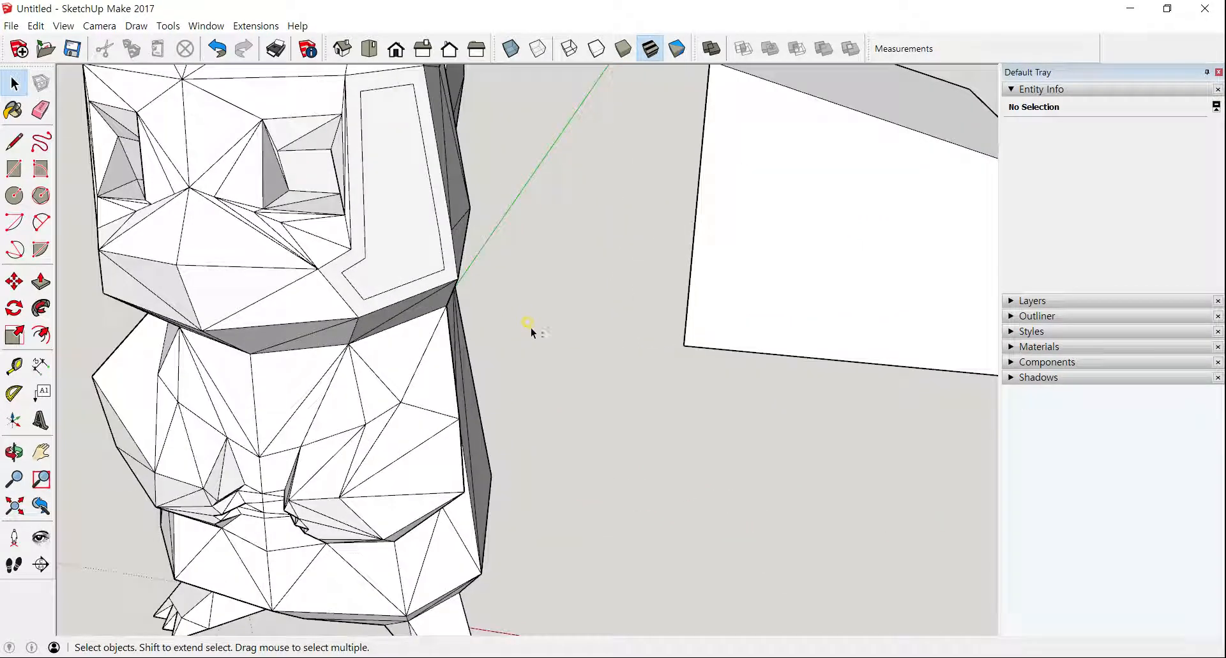
{"action": "scroll", "coordinate": [536, 335], "scroll_direction": "down", "scroll_amount": 5}
{"action": "middle_click_drag", "start_coordinate": [581, 325], "coordinate": [732, 289]}
{"action": "scroll", "coordinate": [547, 274], "scroll_direction": "up", "scroll_amount": 4}
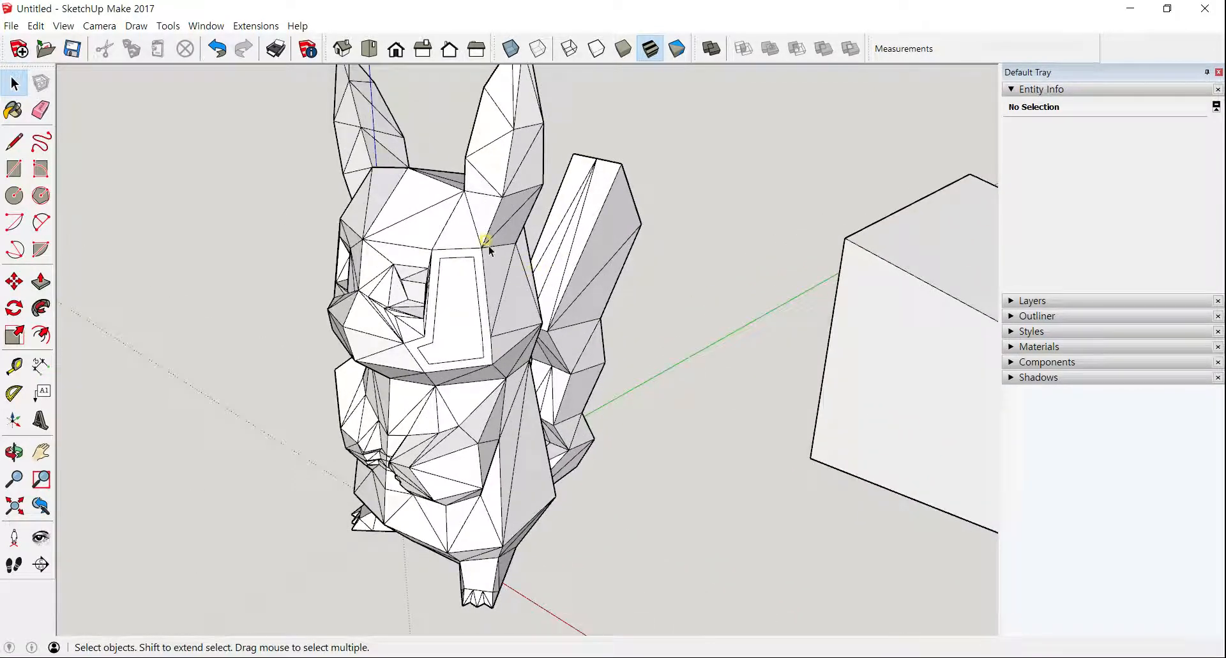
{"action": "scroll", "coordinate": [522, 262], "scroll_direction": "down", "scroll_amount": 3}
{"action": "middle_click_drag", "start_coordinate": [522, 268], "coordinate": [591, 346]}
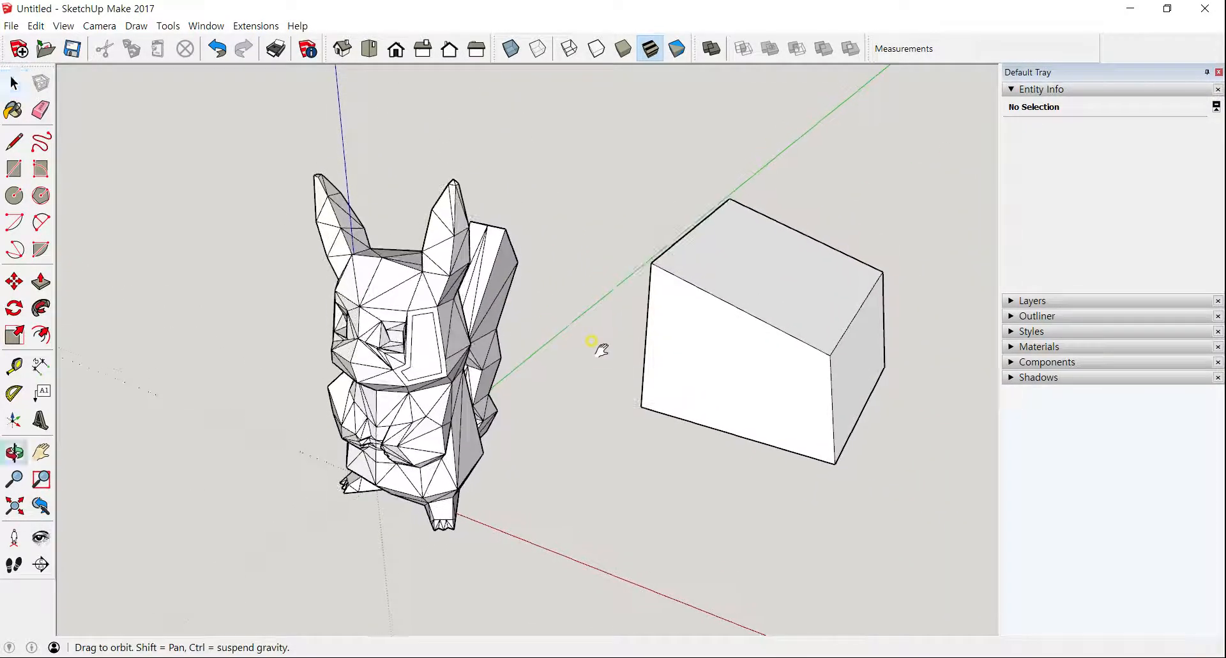
Start a new model without saving the current one and import sitting.stl.
{"action": "left_click", "coordinate": [5, 26]}
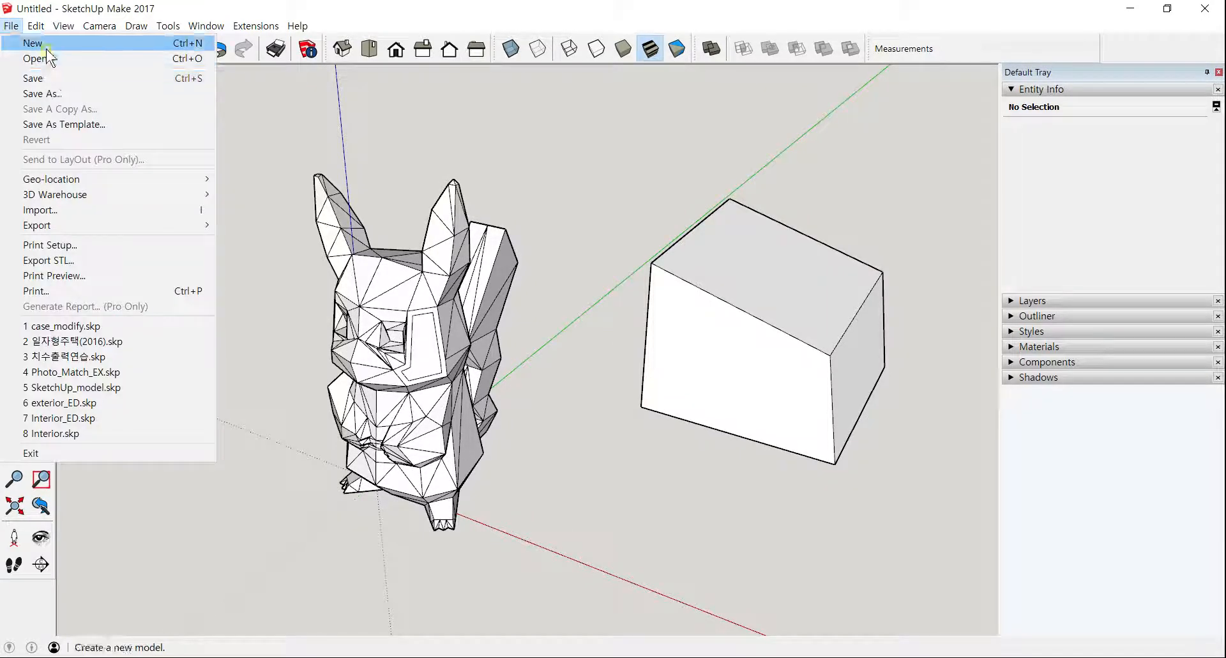
{"action": "left_click", "coordinate": [39, 42]}
{"action": "left_click", "coordinate": [632, 368]}
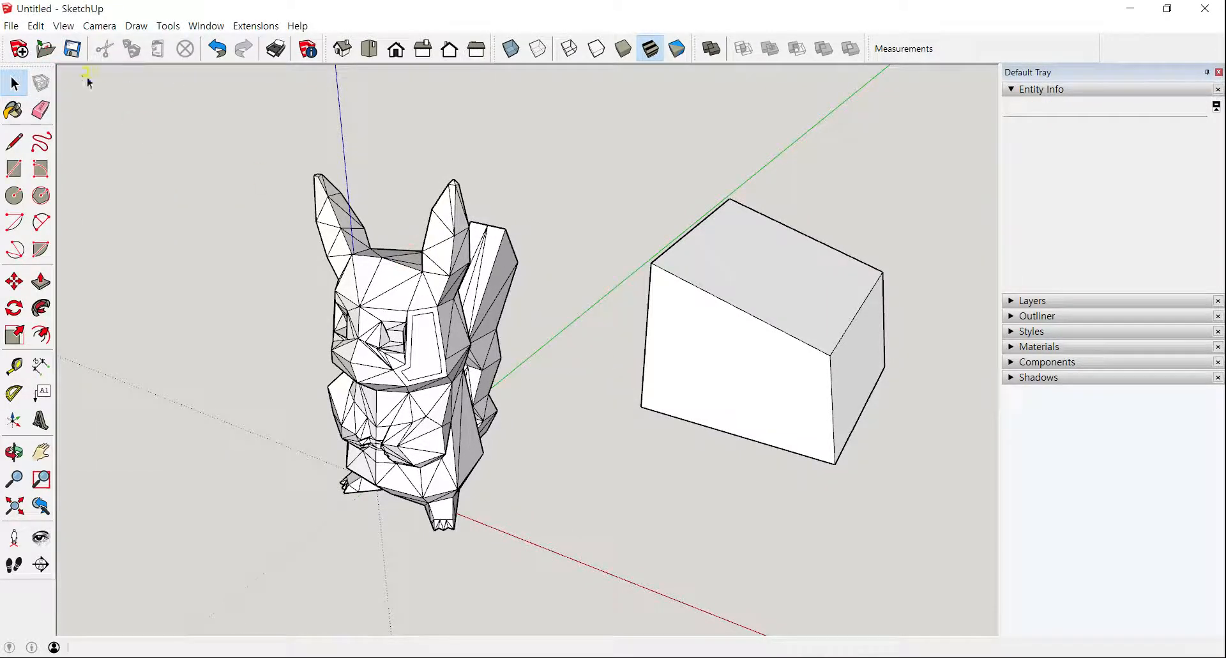
{"action": "left_click", "coordinate": [10, 28]}
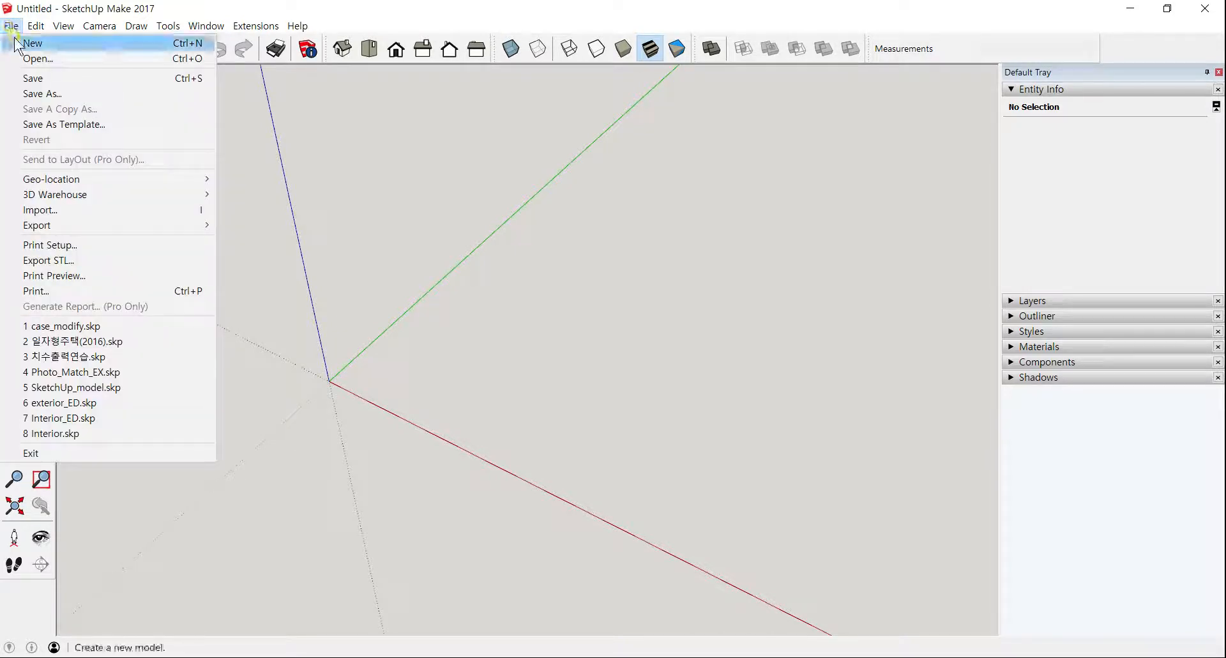
{"action": "left_click", "coordinate": [56, 208]}
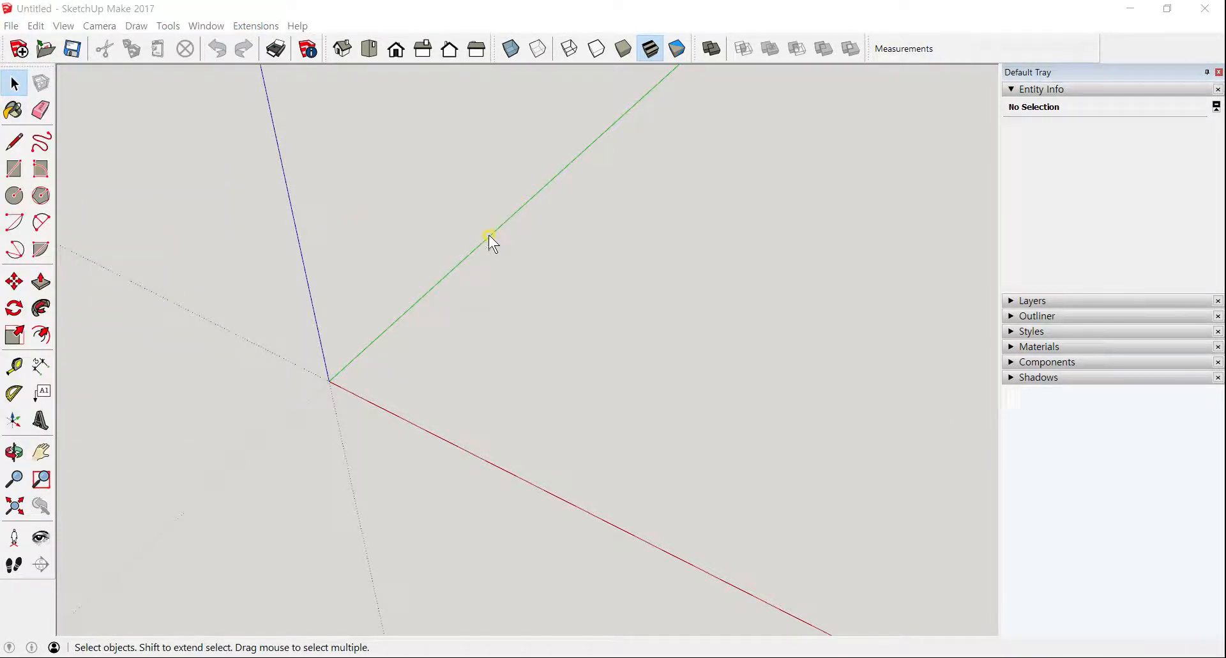
{"action": "left_click", "coordinate": [544, 298]}
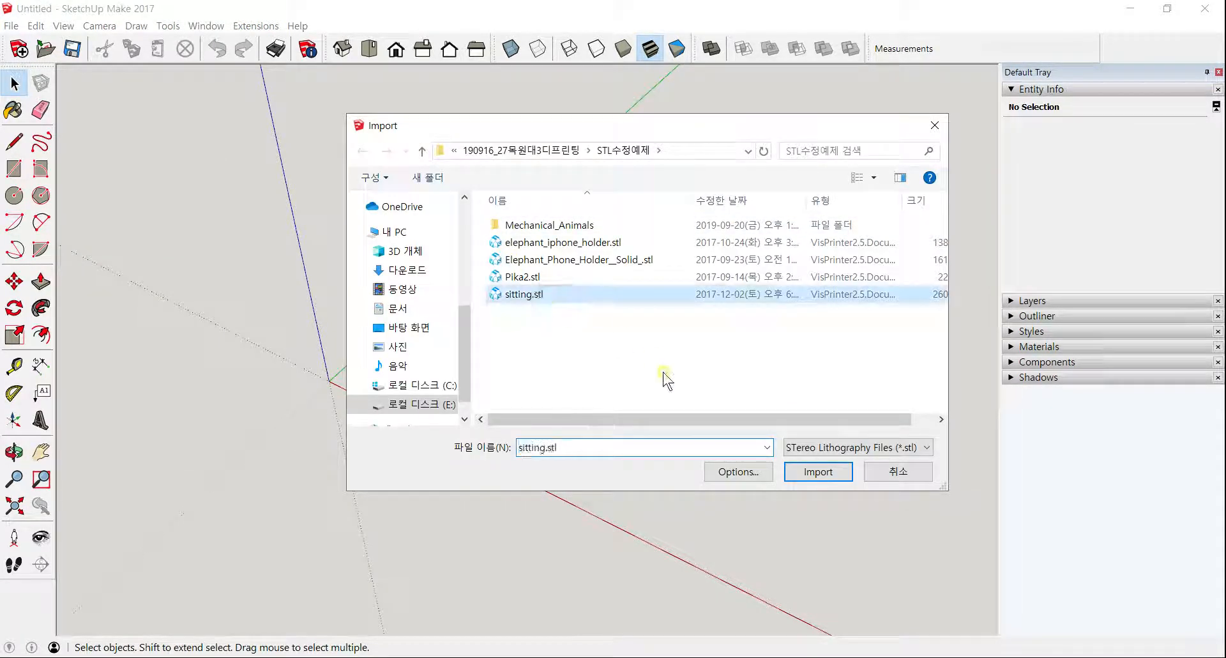
{"action": "left_click", "coordinate": [819, 472]}
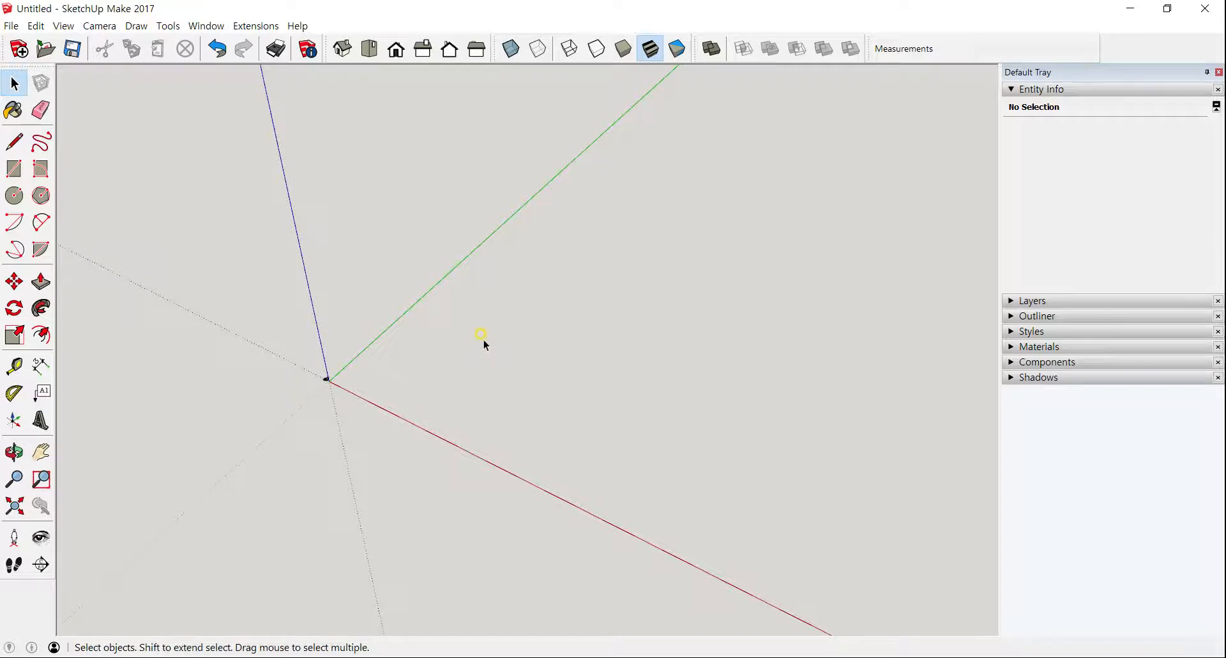
Examine the imported sitting figure up close, especially the dense mesh on the rounded raised end of its outer arm.
{"action": "key", "text": "shift+z"}
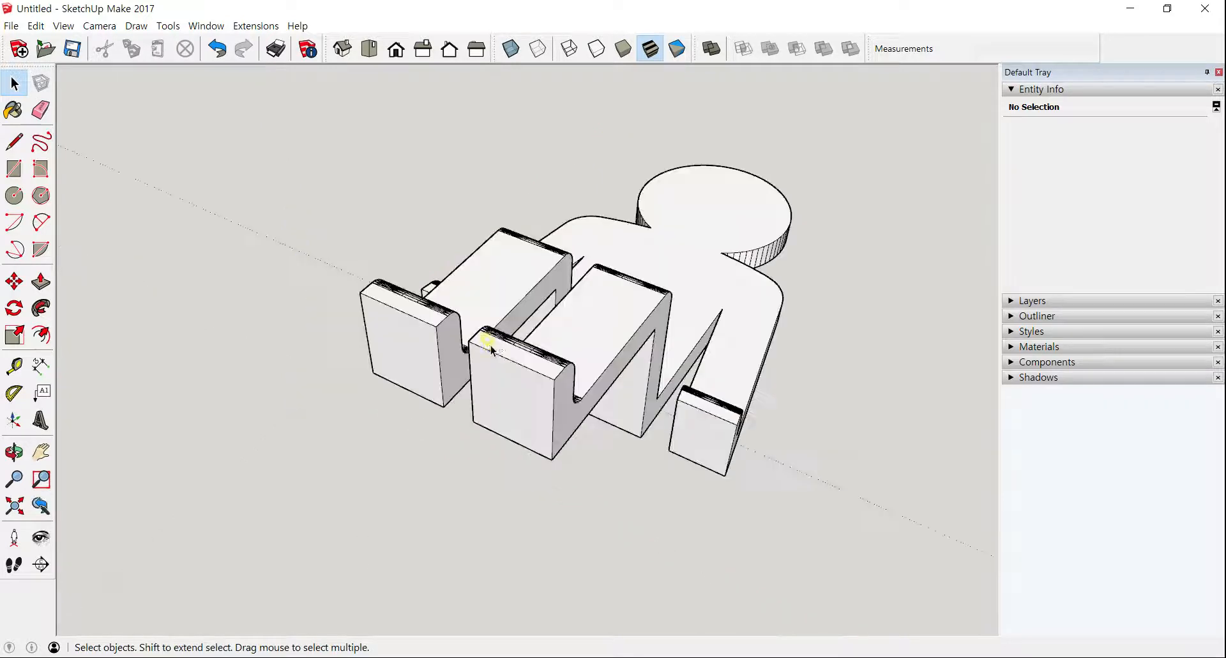
{"action": "scroll", "coordinate": [485, 342], "scroll_direction": "up", "scroll_amount": 4}
{"action": "middle_click_drag", "start_coordinate": [658, 345], "coordinate": [651, 481]}
{"action": "scroll", "coordinate": [650, 476], "scroll_direction": "up", "scroll_amount": 4}
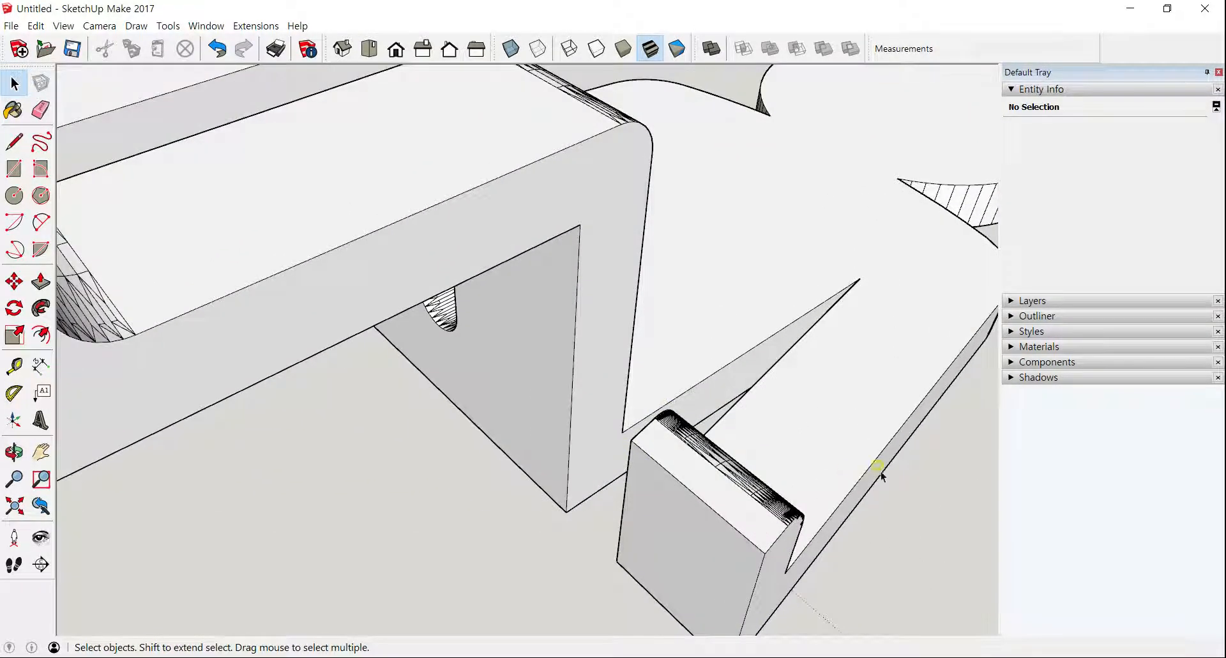
{"action": "middle_click_drag", "start_coordinate": [862, 464], "coordinate": [436, 392]}
{"action": "scroll", "coordinate": [489, 386], "scroll_direction": "up", "scroll_amount": 6}
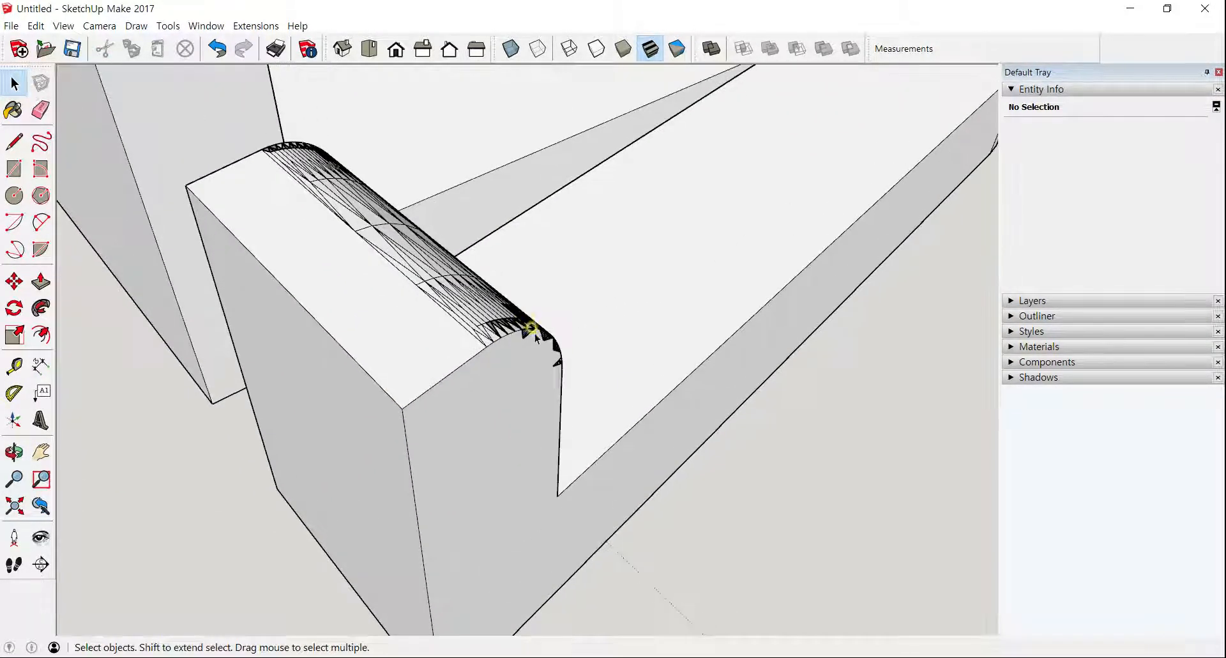
{"action": "scroll", "coordinate": [537, 348], "scroll_direction": "down", "scroll_amount": 6}
{"action": "middle_click_drag", "start_coordinate": [435, 330], "coordinate": [534, 491], "text": "shift"}
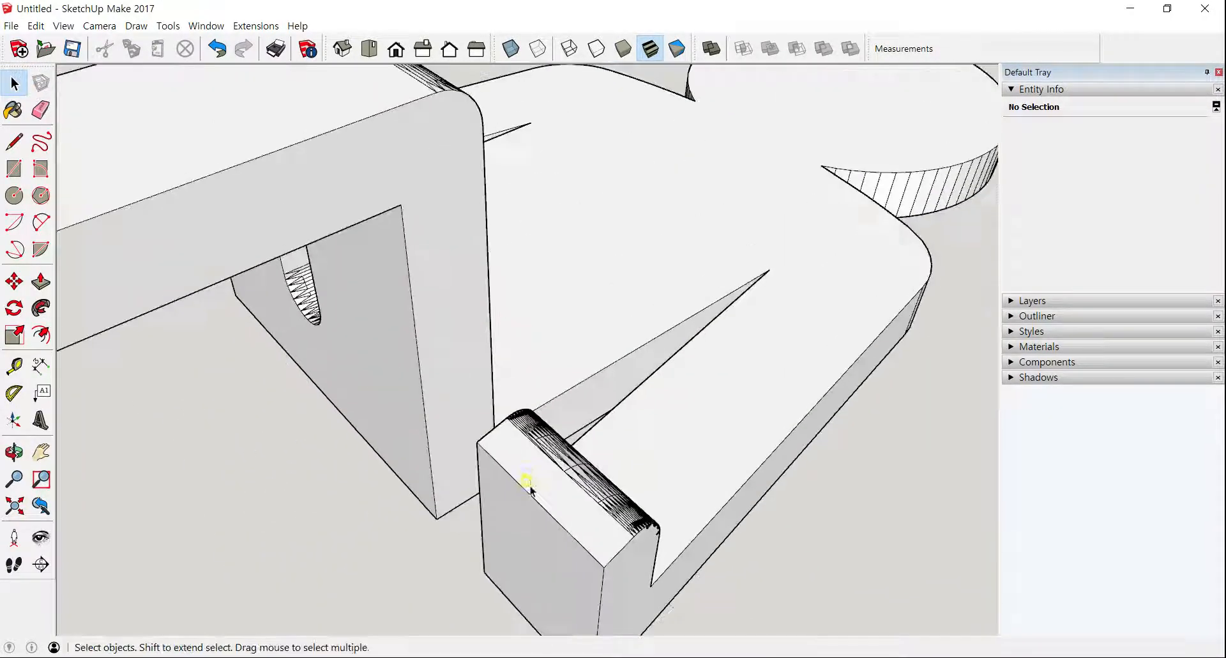
{"action": "scroll", "coordinate": [533, 491], "scroll_direction": "down", "scroll_amount": 2}
{"action": "scroll", "coordinate": [581, 428], "scroll_direction": "up", "scroll_amount": 1}
{"action": "middle_click_drag", "start_coordinate": [581, 428], "coordinate": [310, 429]}
{"action": "middle_click_drag", "start_coordinate": [438, 434], "coordinate": [536, 377]}
{"action": "scroll", "coordinate": [438, 418], "scroll_direction": "up", "scroll_amount": 2}
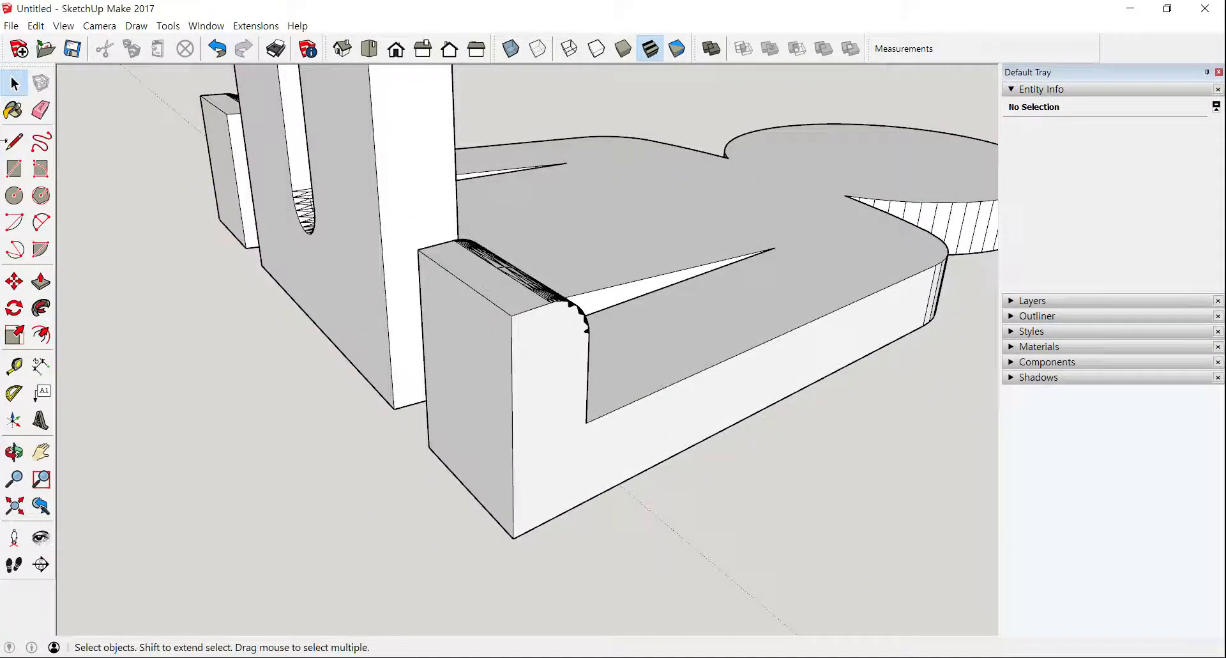
Draw lines around the outer arm's raised end, starting from its inner bottom corner, level with the arm's upper surface.
{"action": "left_click", "coordinate": [14, 141]}
{"action": "left_click", "coordinate": [586, 422]}
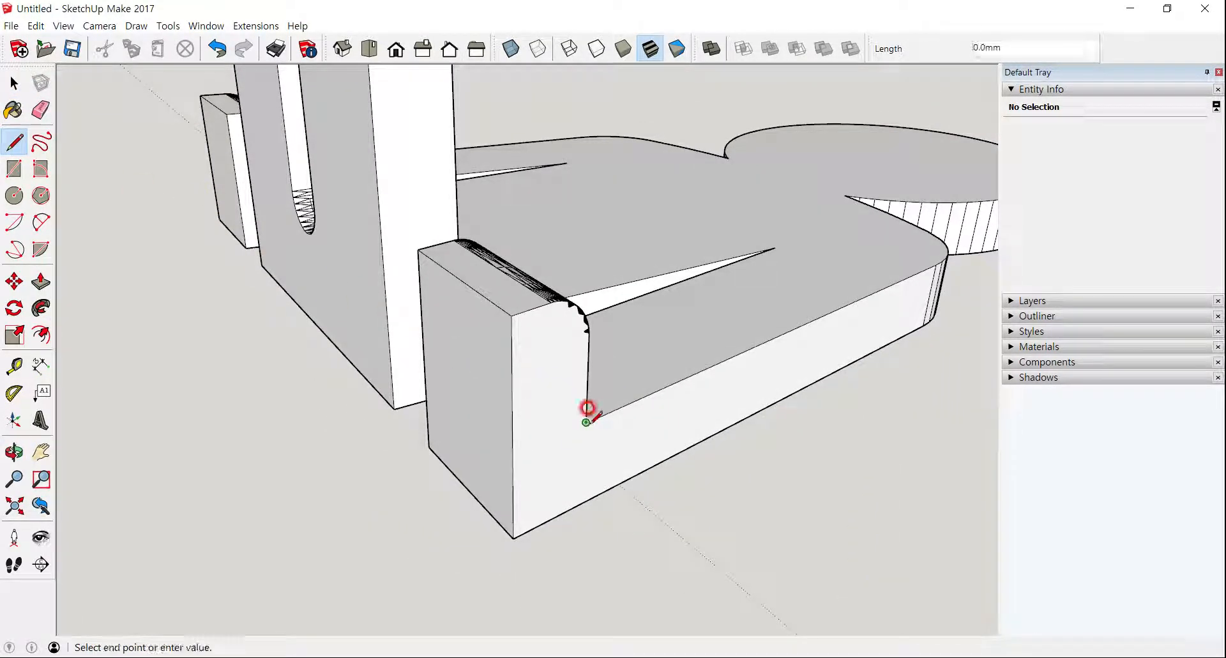
{"action": "left_click", "coordinate": [512, 455]}
{"action": "left_click", "coordinate": [422, 370]}
{"action": "middle_click_drag", "start_coordinate": [392, 461], "coordinate": [637, 338]}
{"action": "left_click", "coordinate": [624, 344]}
Select the rounded raised block above the drawn lines at the end of the outer arm and delete it.
{"action": "middle_click_drag", "start_coordinate": [609, 337], "coordinate": [252, 225]}
{"action": "scroll", "coordinate": [252, 398], "scroll_direction": "down", "scroll_amount": 2}
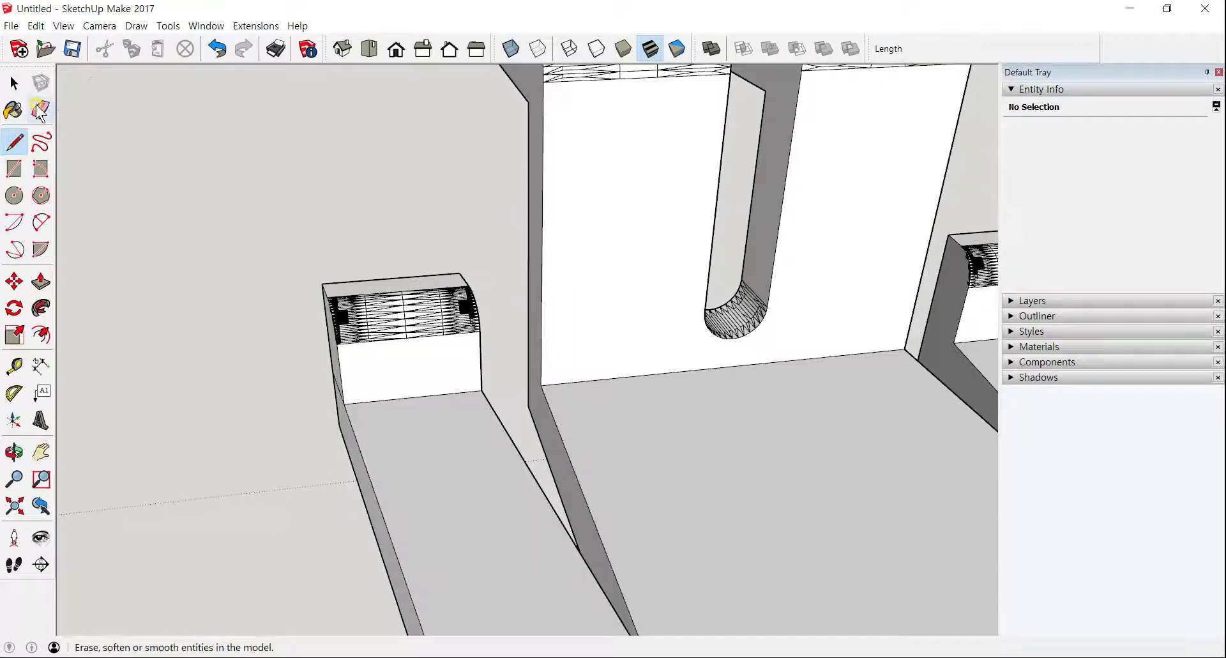
{"action": "left_click", "coordinate": [14, 83]}
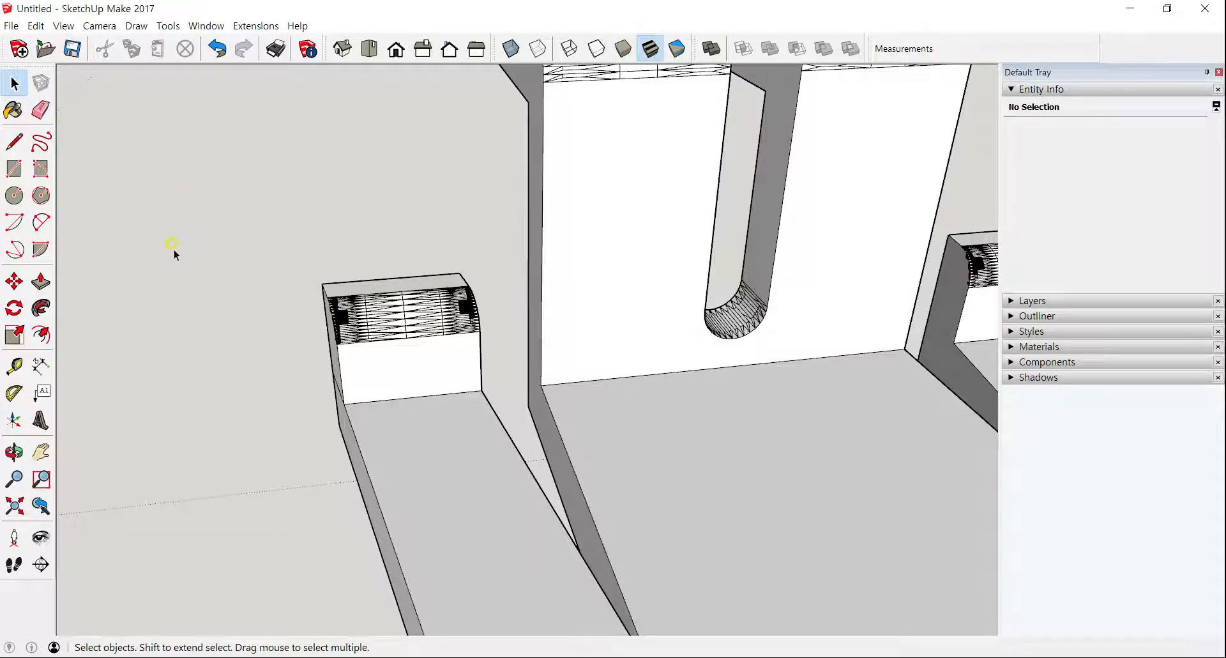
{"action": "middle_click_drag", "start_coordinate": [298, 400], "coordinate": [546, 224]}
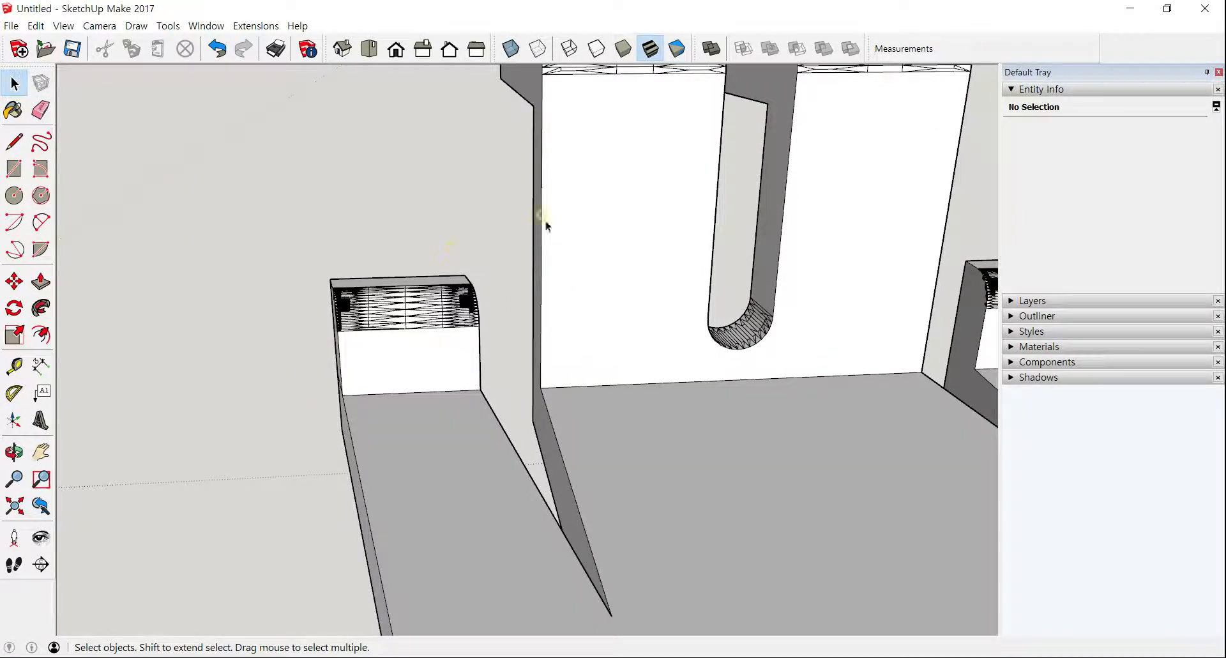
{"action": "left_click_drag", "start_coordinate": [295, 346], "coordinate": [296, 345]}
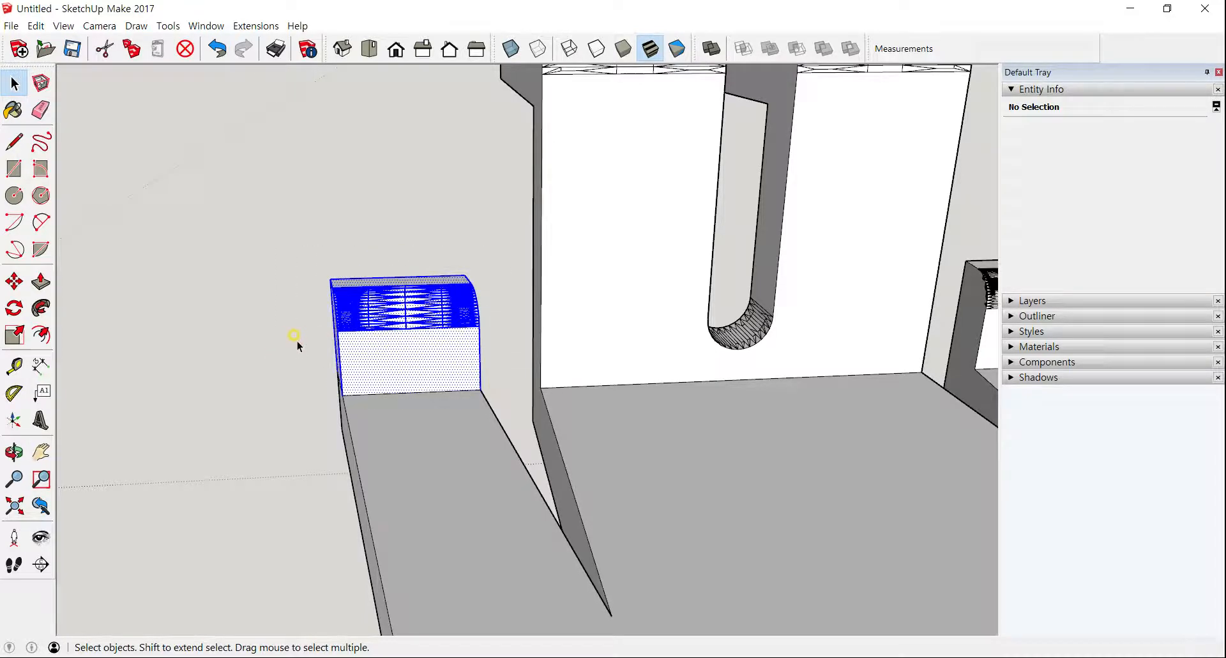
{"action": "left_click", "coordinate": [185, 49]}
{"action": "middle_click_drag", "start_coordinate": [177, 181], "coordinate": [470, 407]}
{"action": "scroll", "coordinate": [470, 408], "scroll_direction": "up", "scroll_amount": 4}
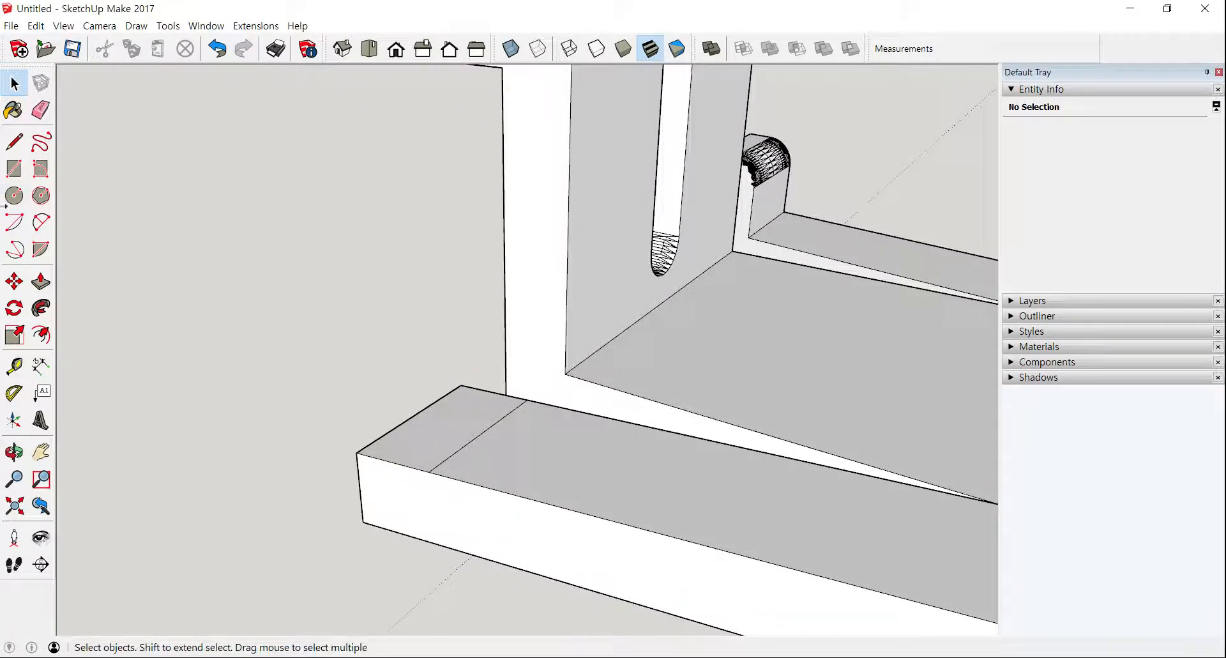
Push/Pull the marked face at the end of the outer arm upward by 3.0 mm.
{"action": "left_click", "coordinate": [40, 281]}
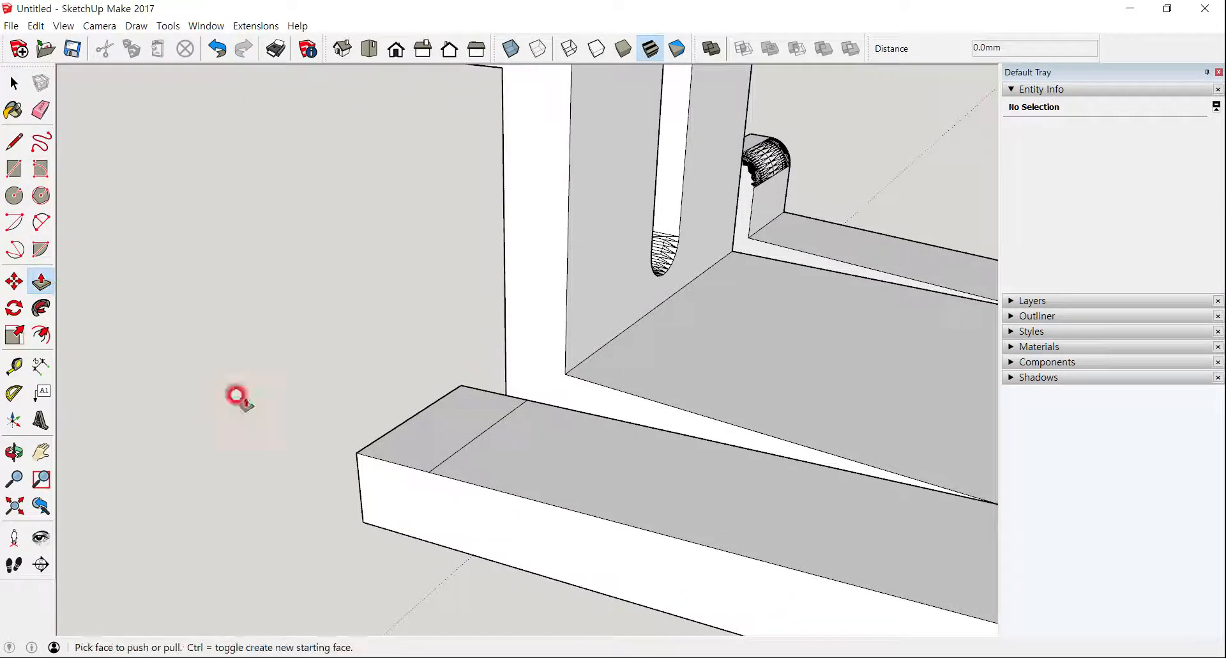
{"action": "left_click", "coordinate": [493, 424]}
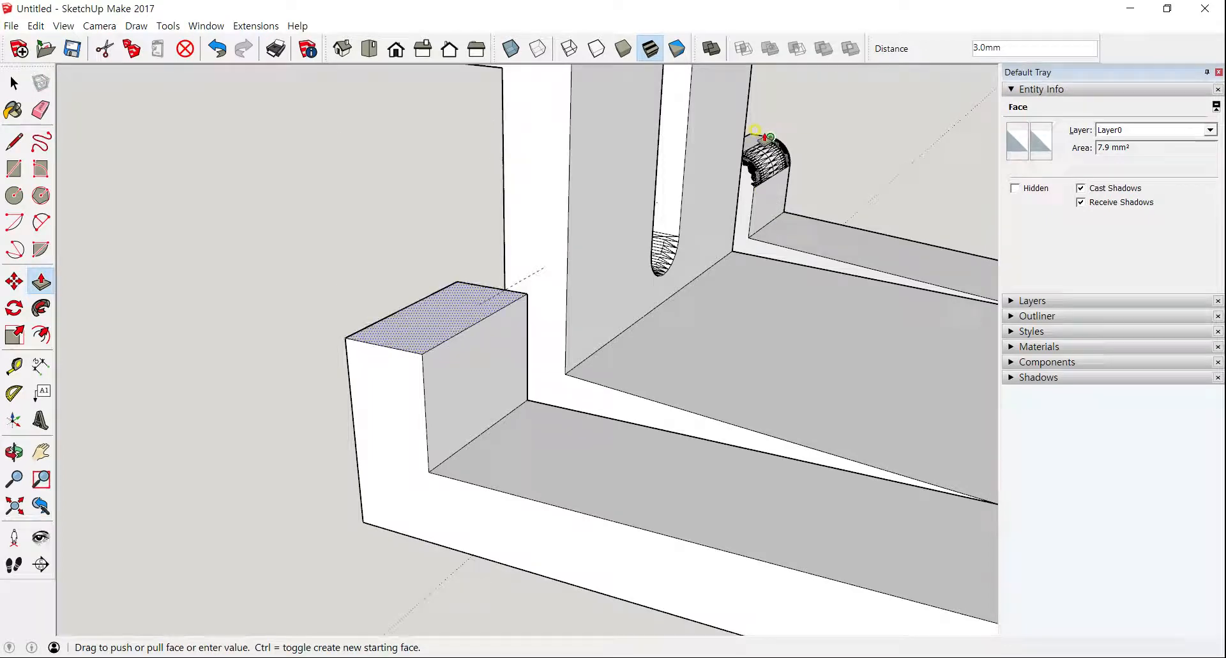
{"action": "key", "text": "Escape"}
{"action": "left_click", "coordinate": [13, 83]}
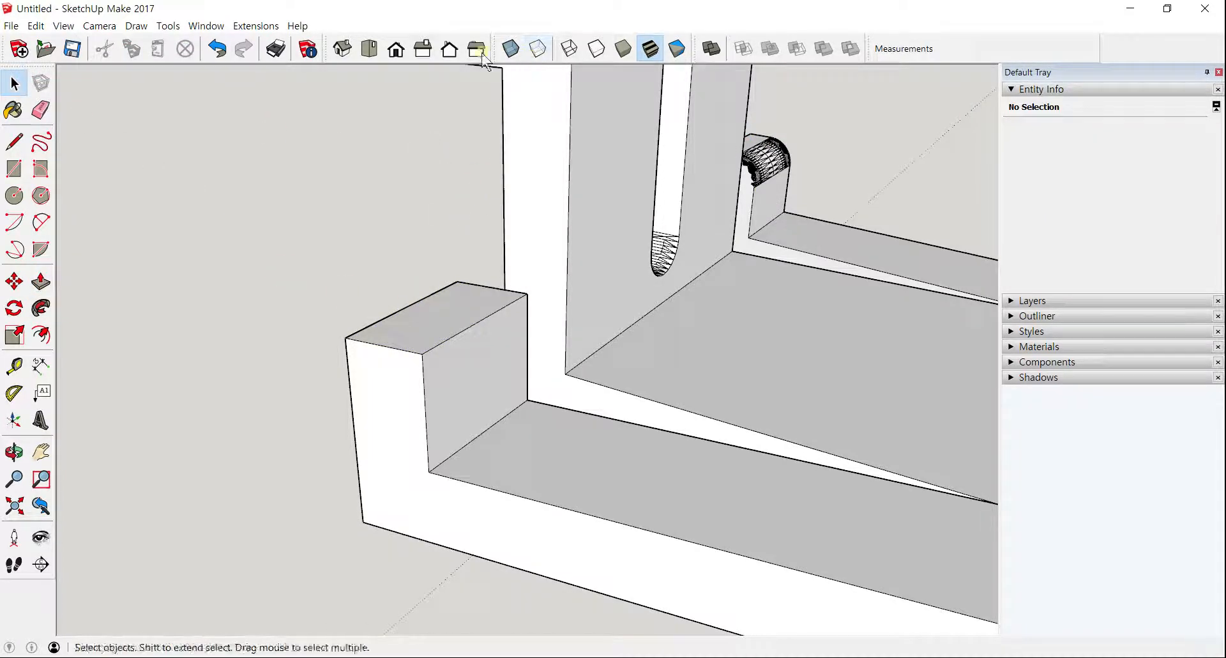
Examine the figure from above and in isometric view, including the squared block at the end of the arm.
{"action": "left_click", "coordinate": [373, 53]}
{"action": "scroll", "coordinate": [459, 275], "scroll_direction": "down", "scroll_amount": 6}
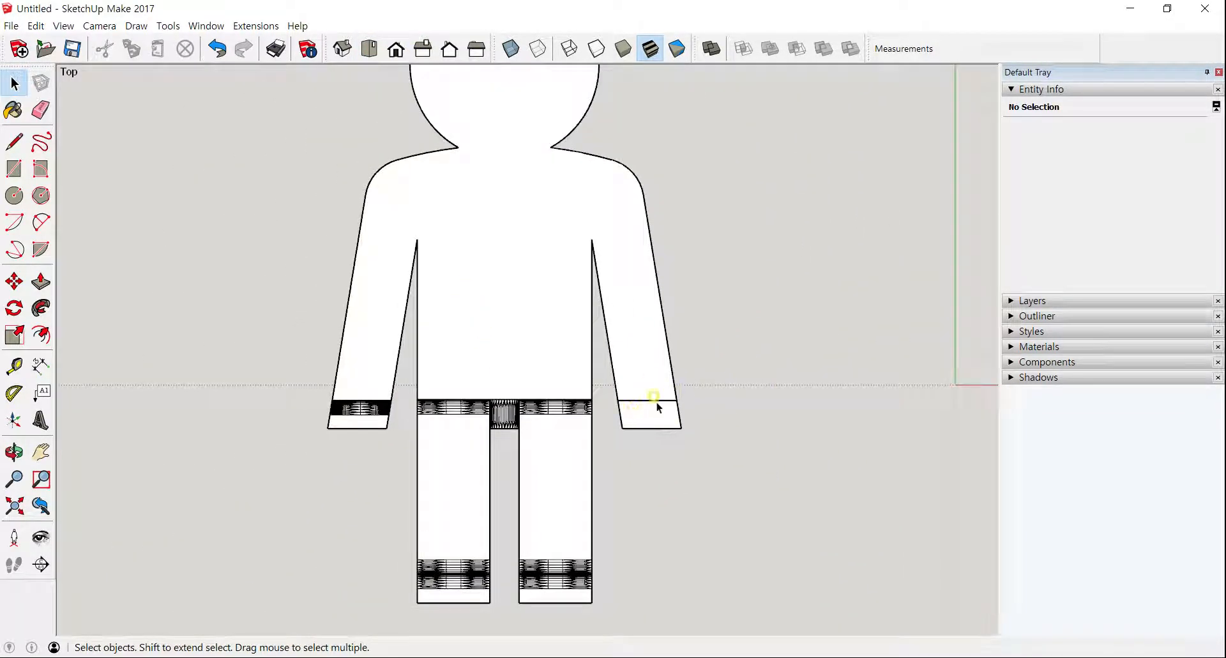
{"action": "left_click", "coordinate": [342, 49]}
{"action": "scroll", "coordinate": [664, 524], "scroll_direction": "up", "scroll_amount": 2}
{"action": "middle_click_drag", "start_coordinate": [664, 525], "coordinate": [283, 504]}
{"action": "scroll", "coordinate": [479, 508], "scroll_direction": "up", "scroll_amount": 2}
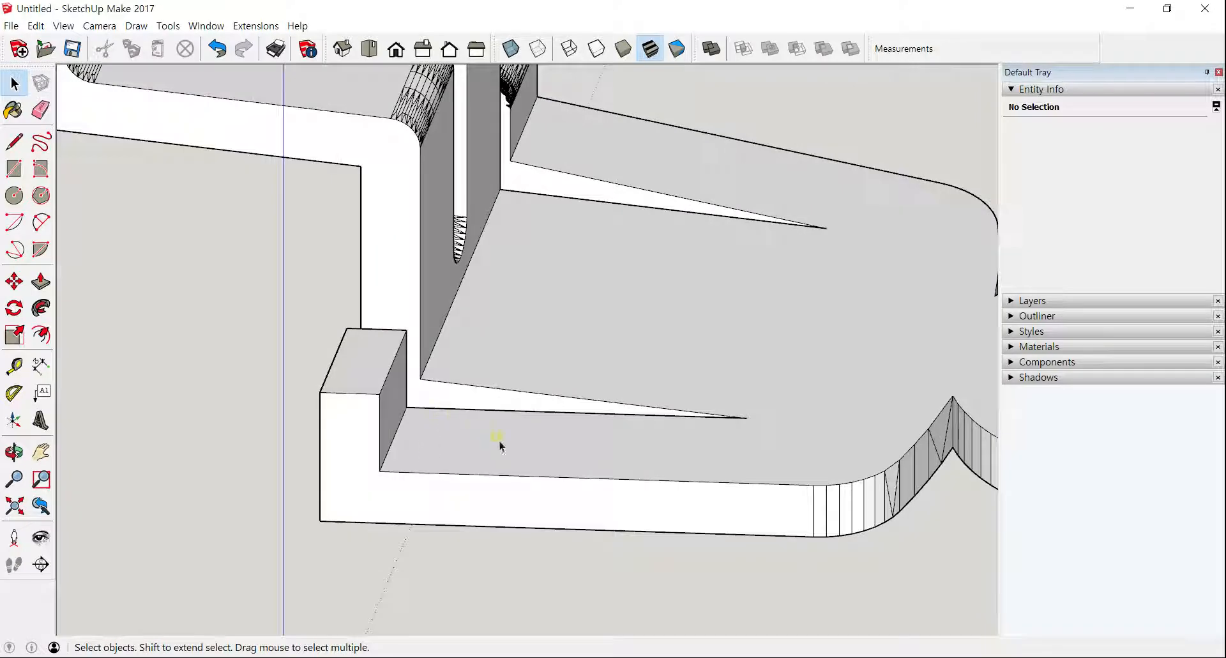
{"action": "scroll", "coordinate": [486, 273], "scroll_direction": "up", "scroll_amount": 4}
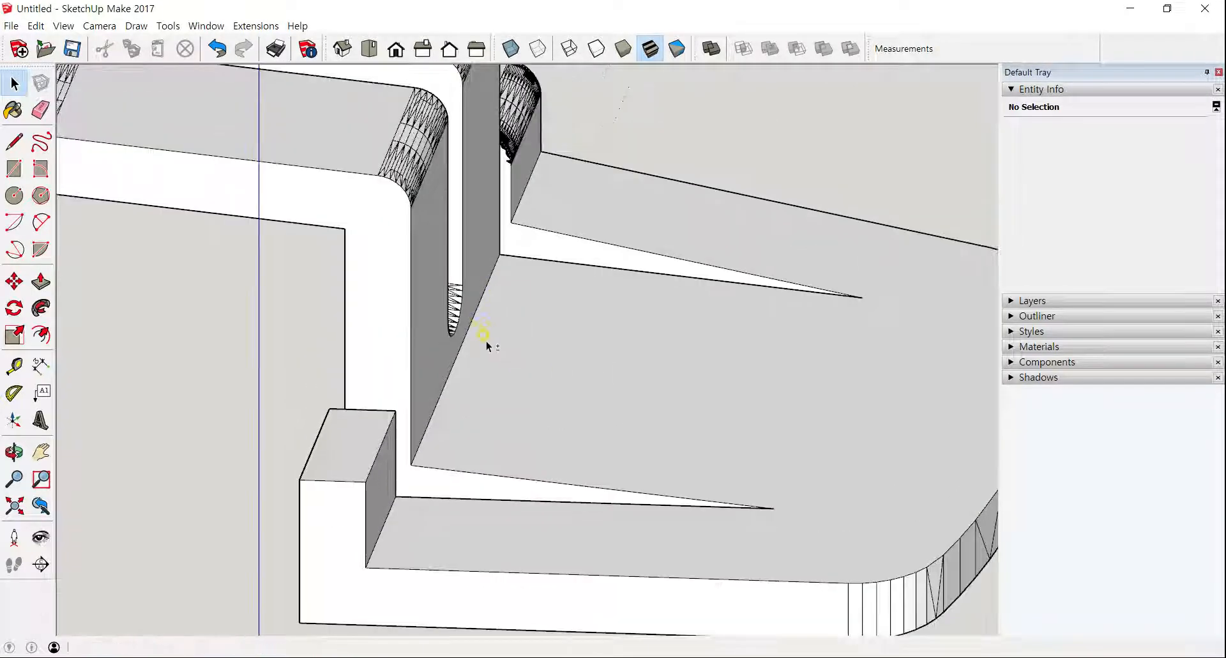
{"action": "middle_click_drag", "start_coordinate": [398, 357], "coordinate": [694, 328]}
{"action": "scroll", "coordinate": [547, 409], "scroll_direction": "down", "scroll_amount": 3}
{"action": "middle_click_drag", "start_coordinate": [547, 409], "coordinate": [562, 385]}
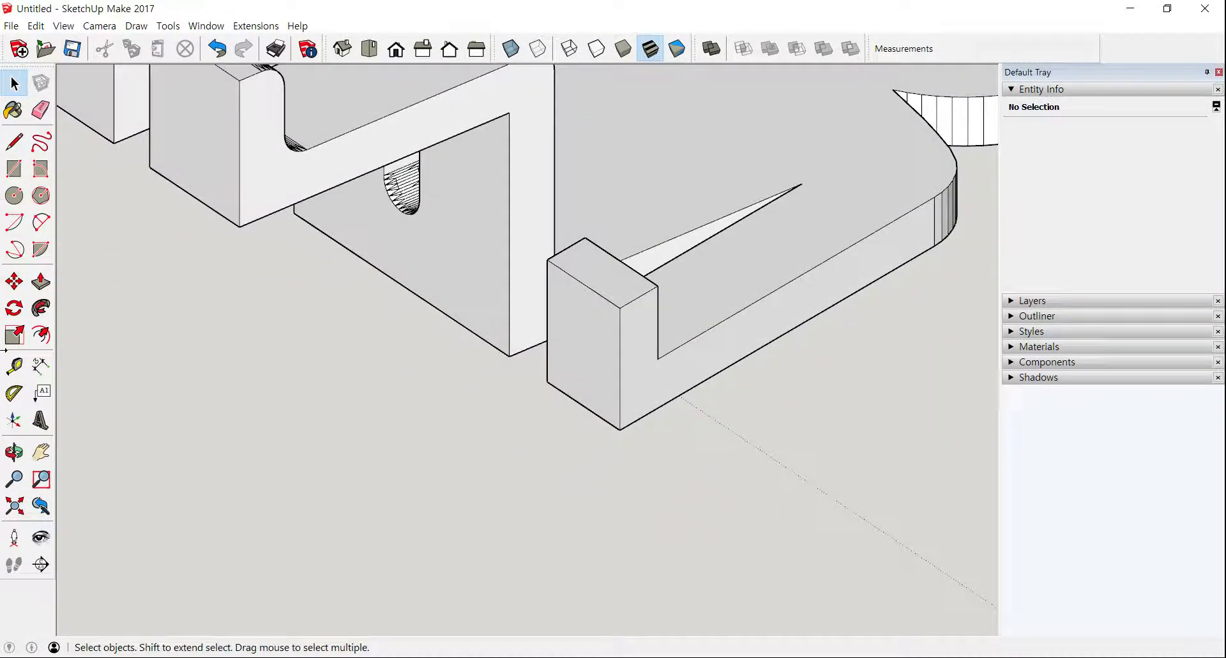
Resize the whole model by measuring the bottom edge of the arm's end face and setting its length to 41 mm.
{"action": "left_click", "coordinate": [14, 366]}
{"action": "left_click", "coordinate": [542, 369]}
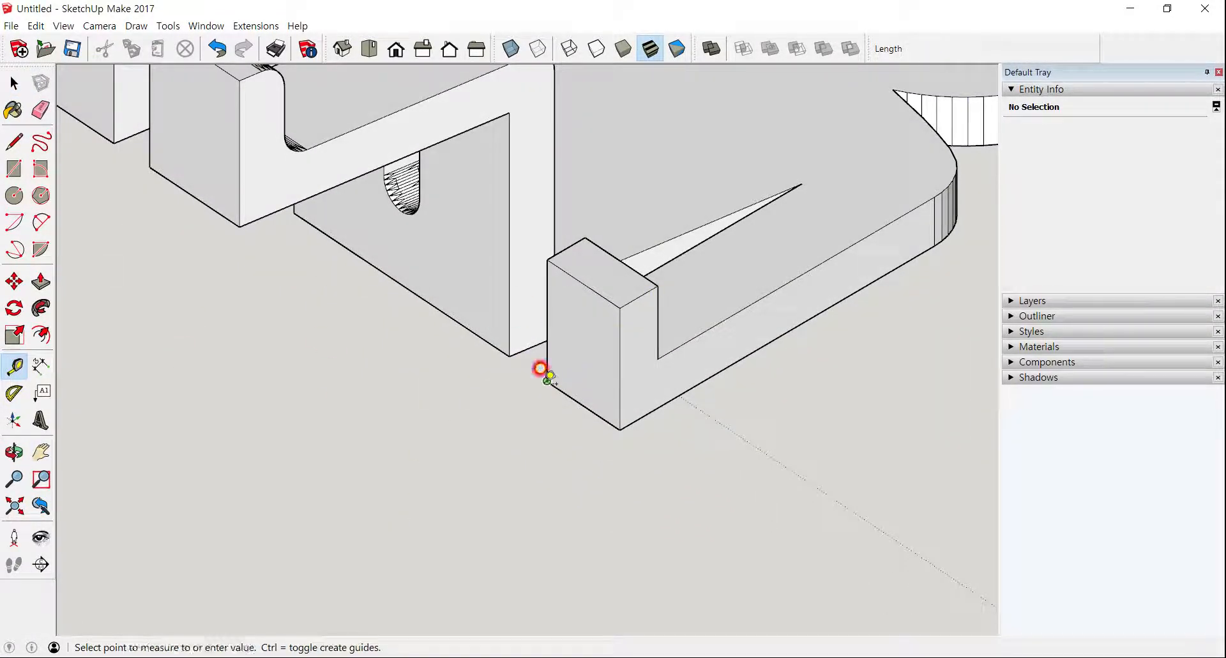
{"action": "left_click", "coordinate": [619, 426]}
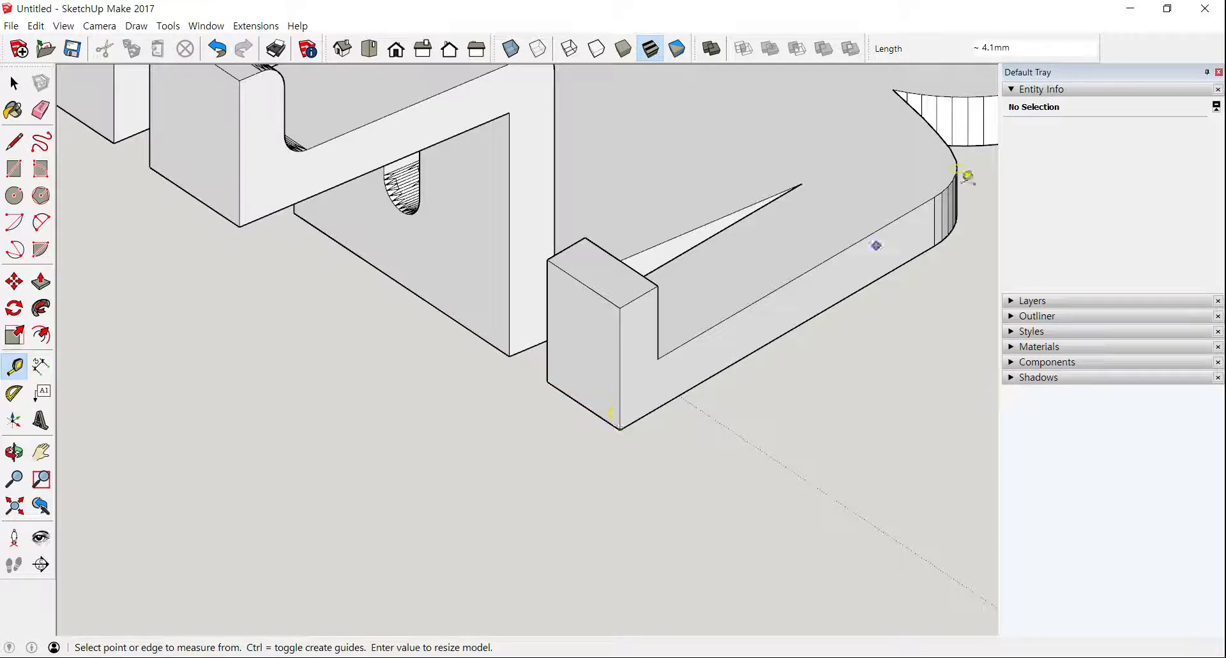
{"action": "type", "text": "4"}
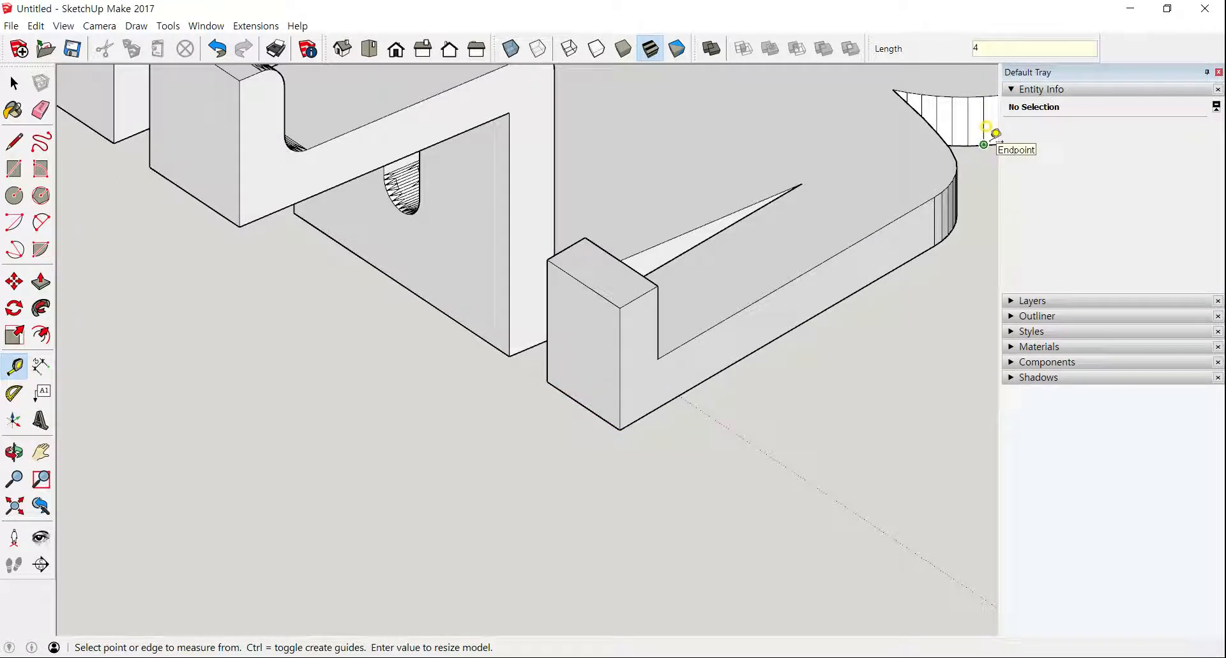
{"action": "key", "text": "Return"}
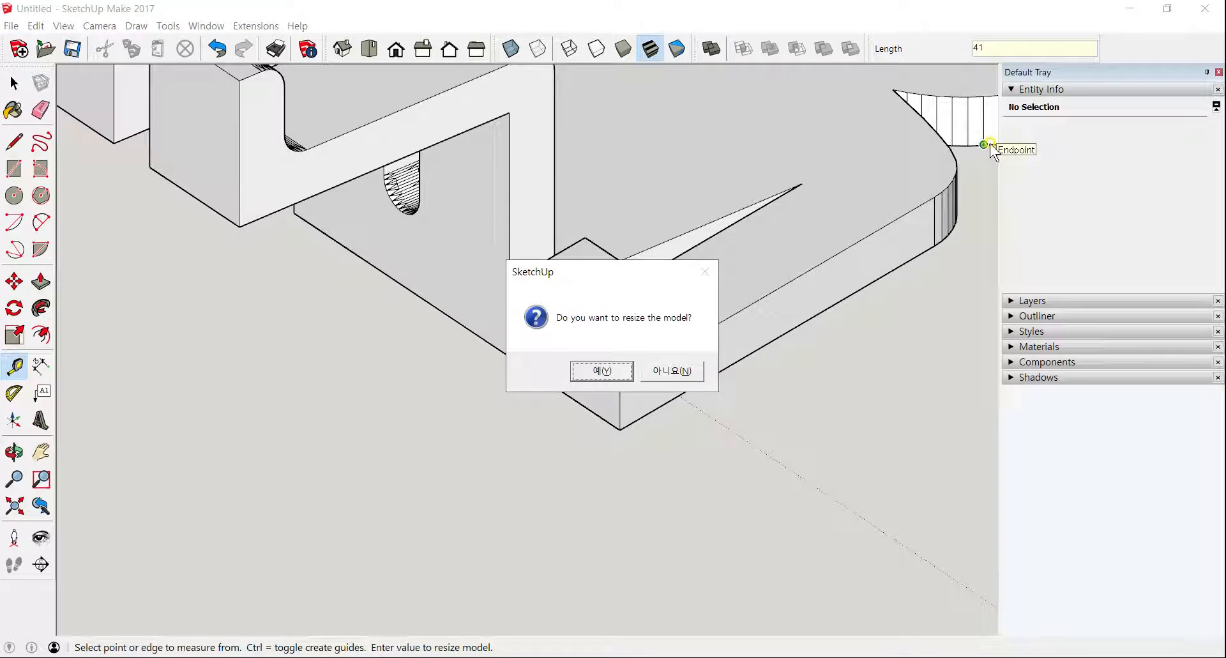
{"action": "key", "text": "Return"}
{"action": "key", "text": "shift+z"}
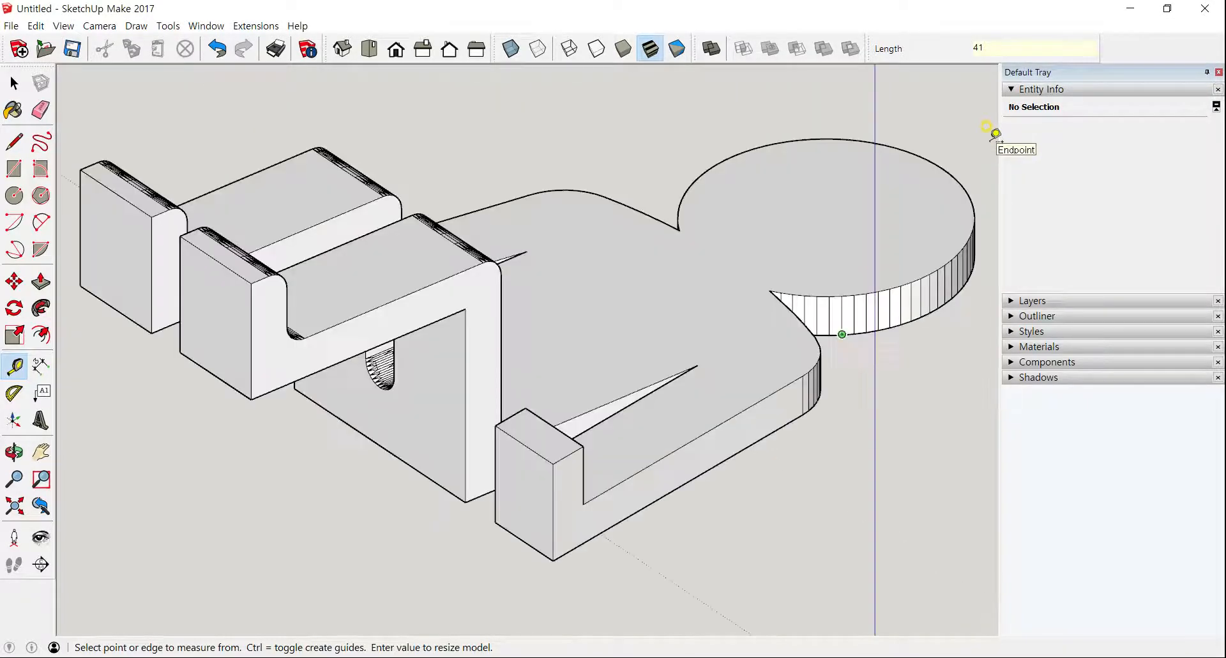
Add a guide line on the block's top face, parallel to its inner top edge at a distance of 10 mm.
{"action": "middle_click_drag", "start_coordinate": [658, 278], "coordinate": [596, 252]}
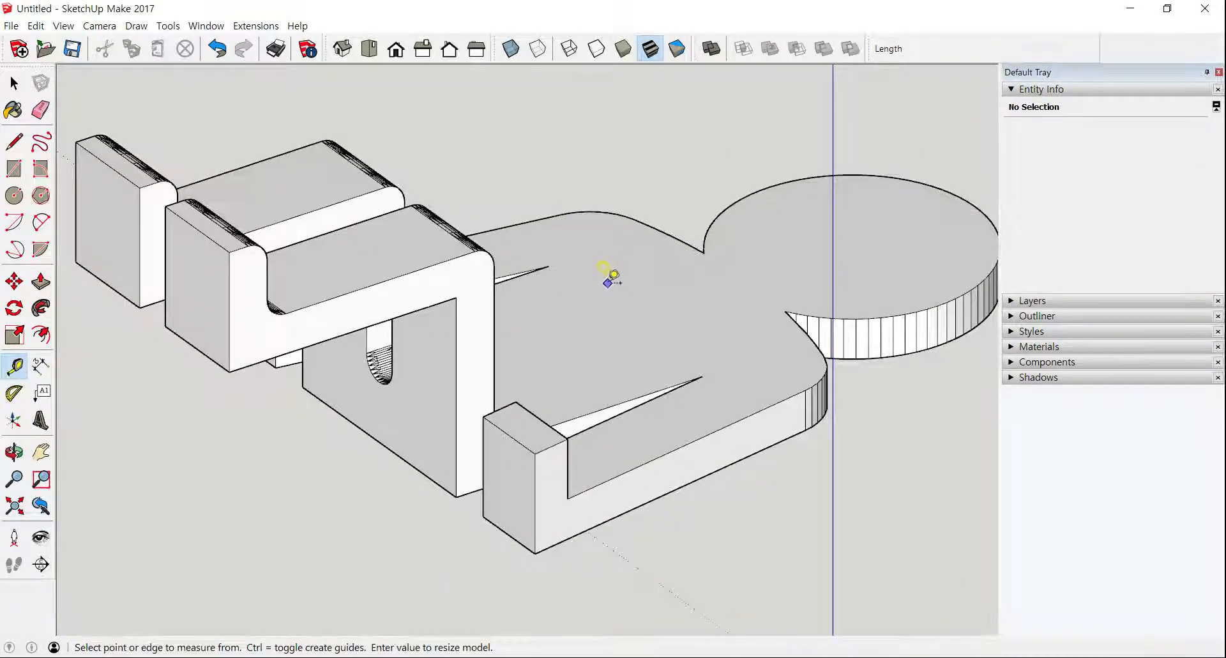
{"action": "scroll", "coordinate": [607, 273], "scroll_direction": "up", "scroll_amount": 4}
{"action": "scroll", "coordinate": [562, 323], "scroll_direction": "up", "scroll_amount": 3}
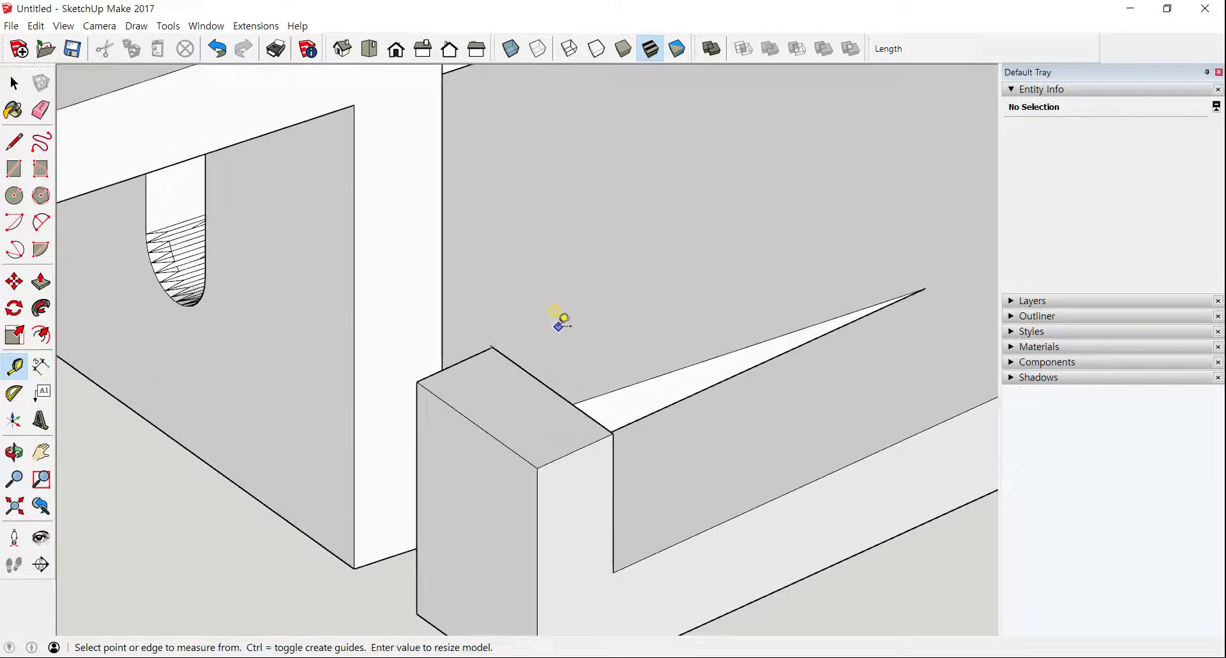
{"action": "left_click", "coordinate": [529, 372]}
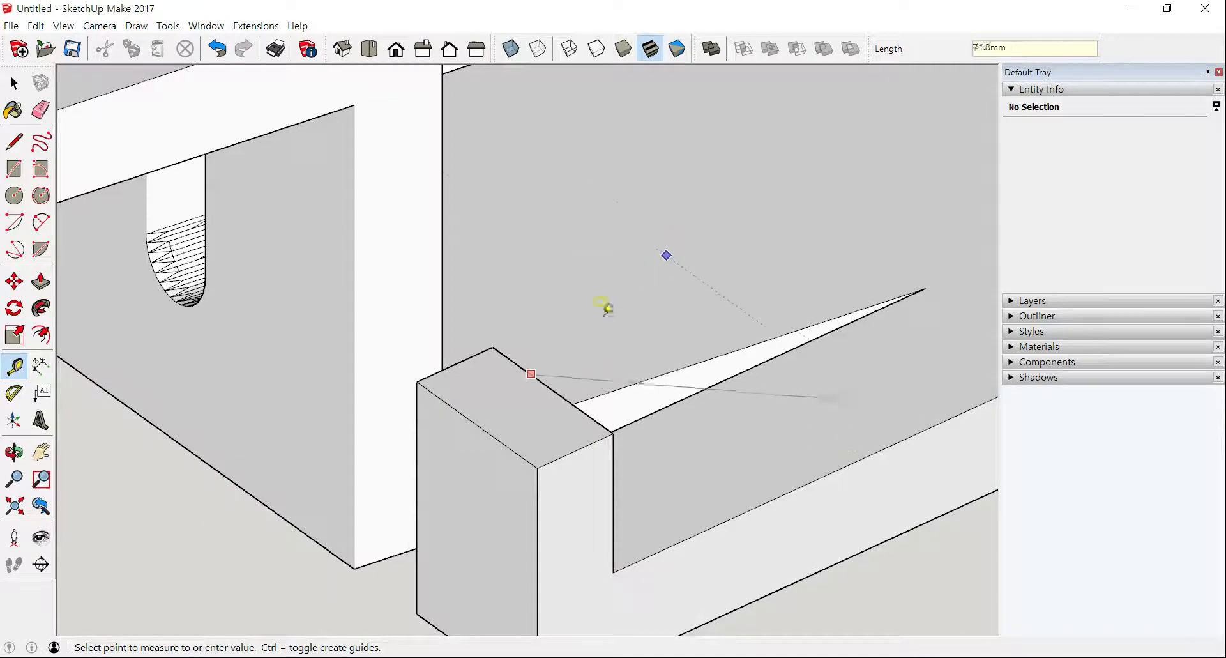
{"action": "type", "text": "0"}
{"action": "key", "text": "Return"}
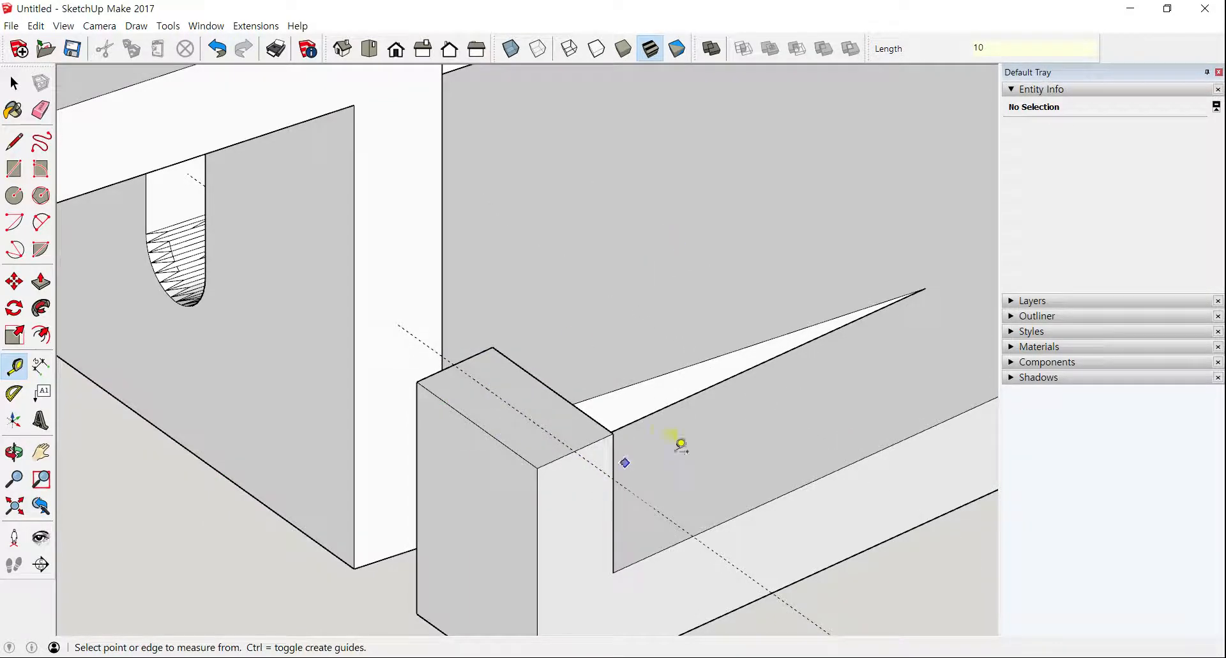
Add a second guide line on the block's inner face, 10 mm below the same top edge.
{"action": "middle_click_drag", "start_coordinate": [680, 443], "coordinate": [312, 285]}
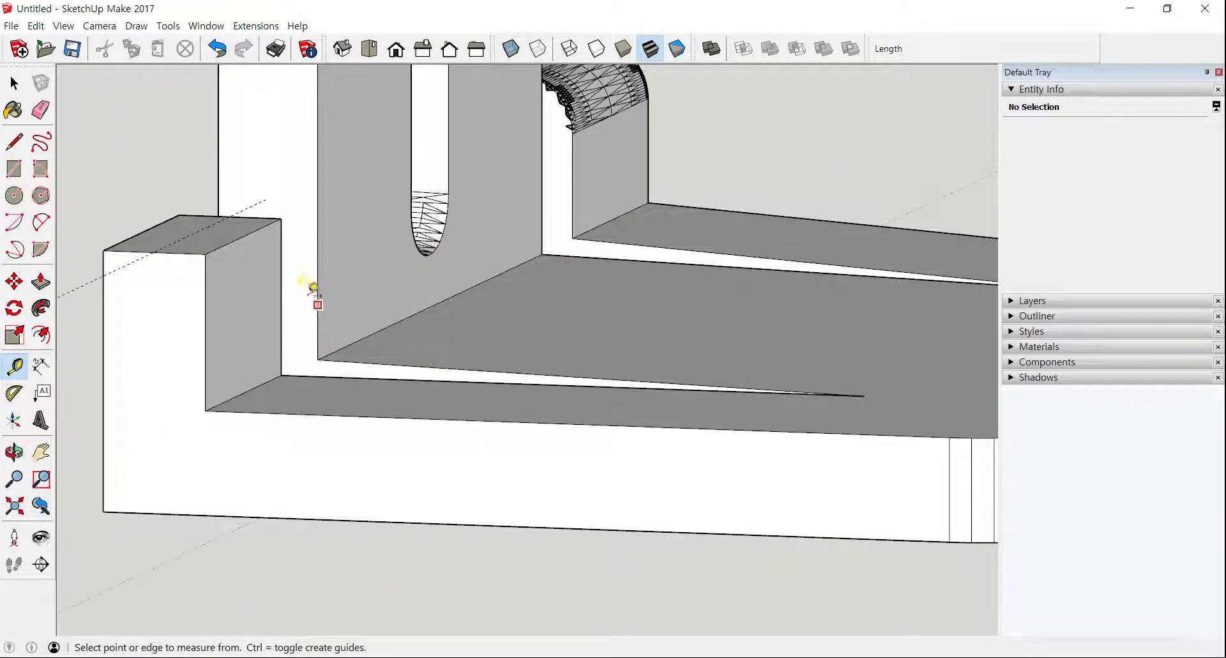
{"action": "left_click", "coordinate": [243, 235]}
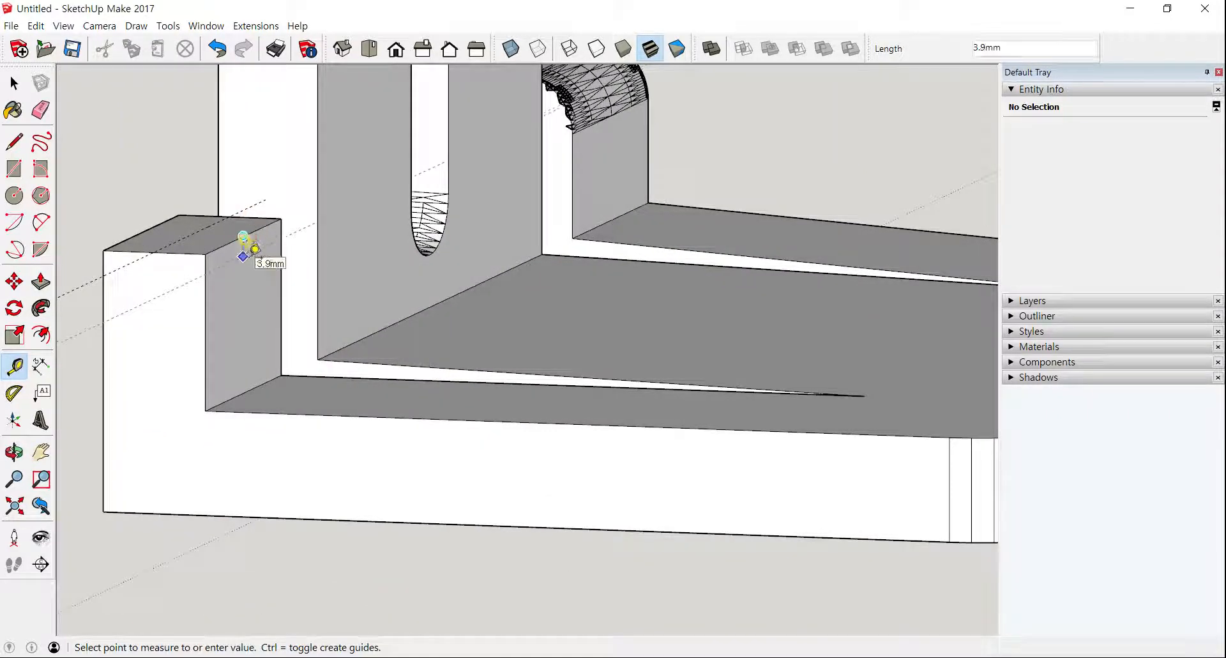
{"action": "type", "text": "10"}
{"action": "key", "text": "Return"}
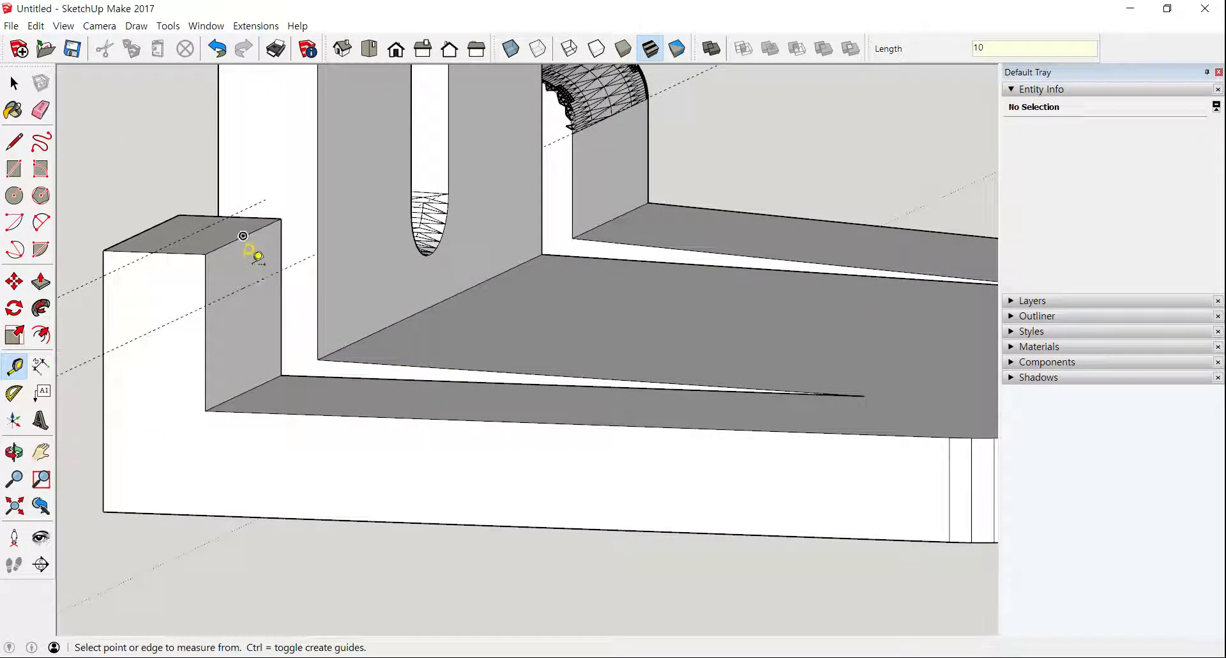
{"action": "middle_click_drag", "start_coordinate": [244, 236], "coordinate": [266, 260]}
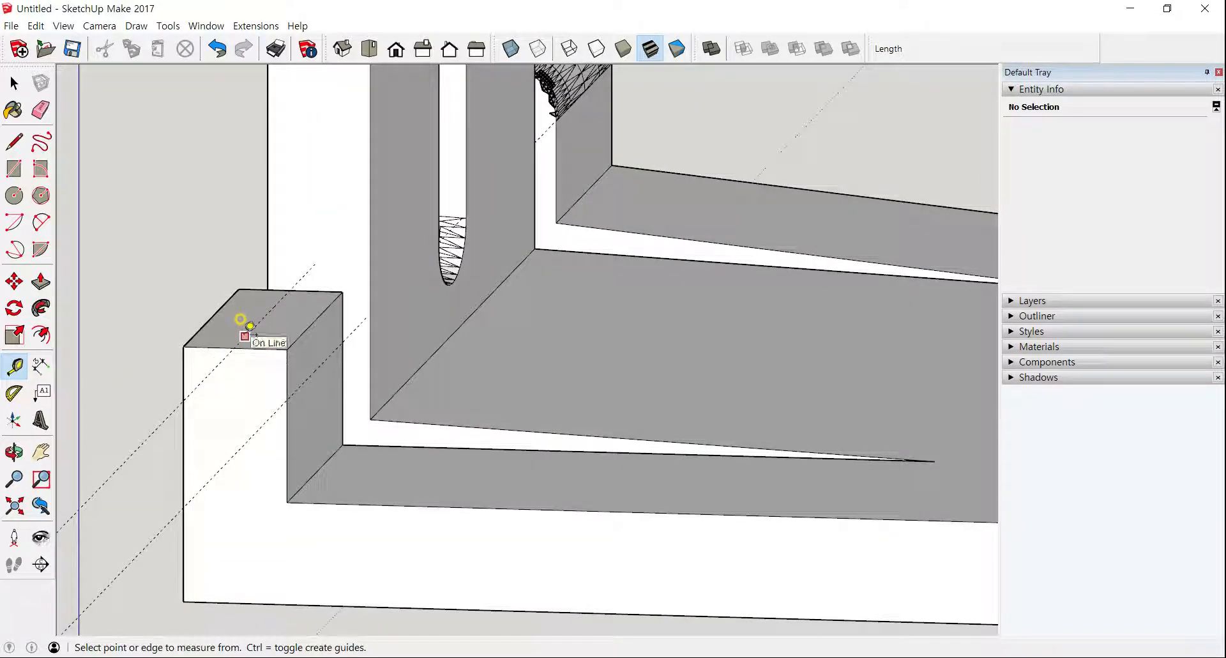
{"action": "key", "text": "space"}
Draw a rounding arc on the block's outer side face, from the top guide to the lower guide on the inner edge.
{"action": "scroll", "coordinate": [229, 403], "scroll_direction": "up", "scroll_amount": 2}
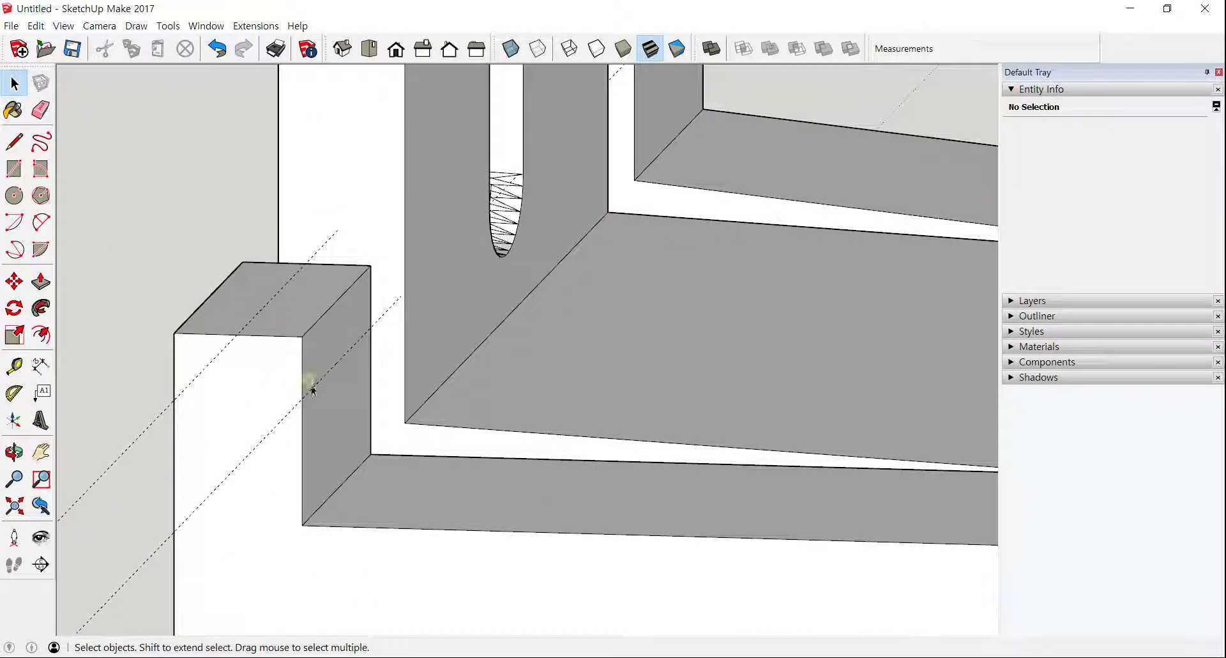
{"action": "key", "text": "a"}
{"action": "left_click", "coordinate": [236, 334]}
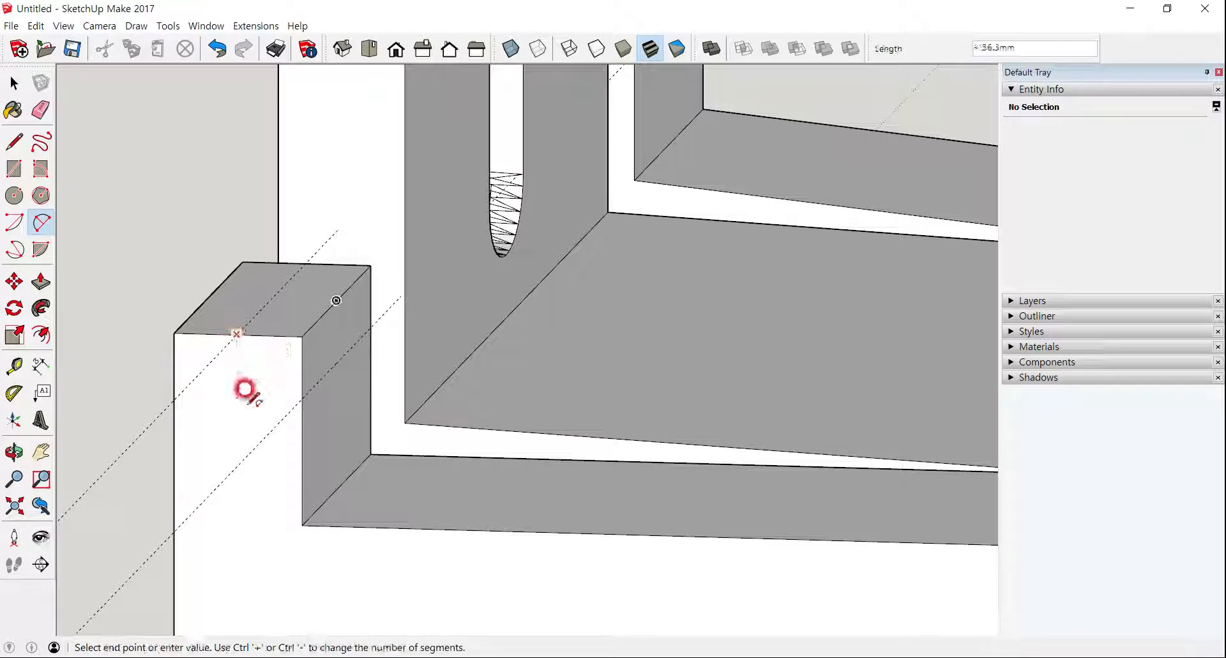
{"action": "key", "text": "Escape"}
{"action": "middle_click_drag", "start_coordinate": [302, 337], "coordinate": [305, 294]}
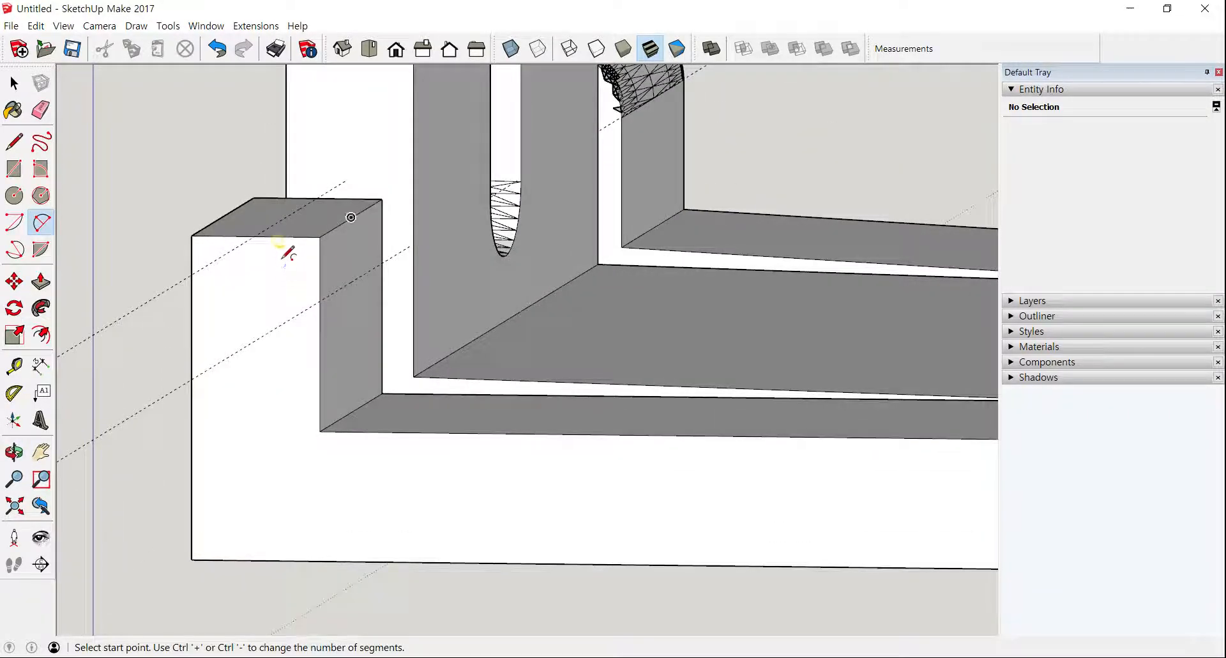
{"action": "left_click", "coordinate": [256, 235]}
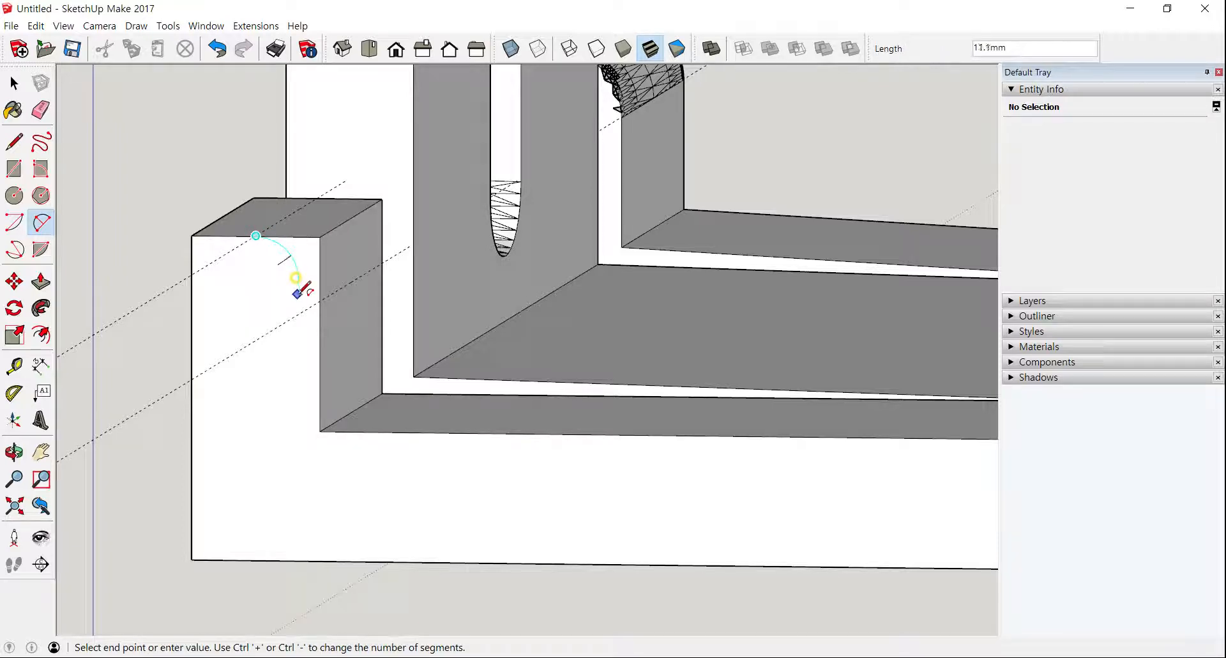
{"action": "left_click", "coordinate": [319, 303]}
Draw a matching arc on the block's opposite side face, between the upper and lower guides.
{"action": "middle_click_drag", "start_coordinate": [317, 316], "coordinate": [220, 344]}
{"action": "middle_click_drag", "start_coordinate": [357, 337], "coordinate": [705, 375], "text": "shift"}
{"action": "middle_click_drag", "start_coordinate": [642, 356], "coordinate": [256, 318]}
{"action": "middle_click_drag", "start_coordinate": [515, 307], "coordinate": [466, 307]}
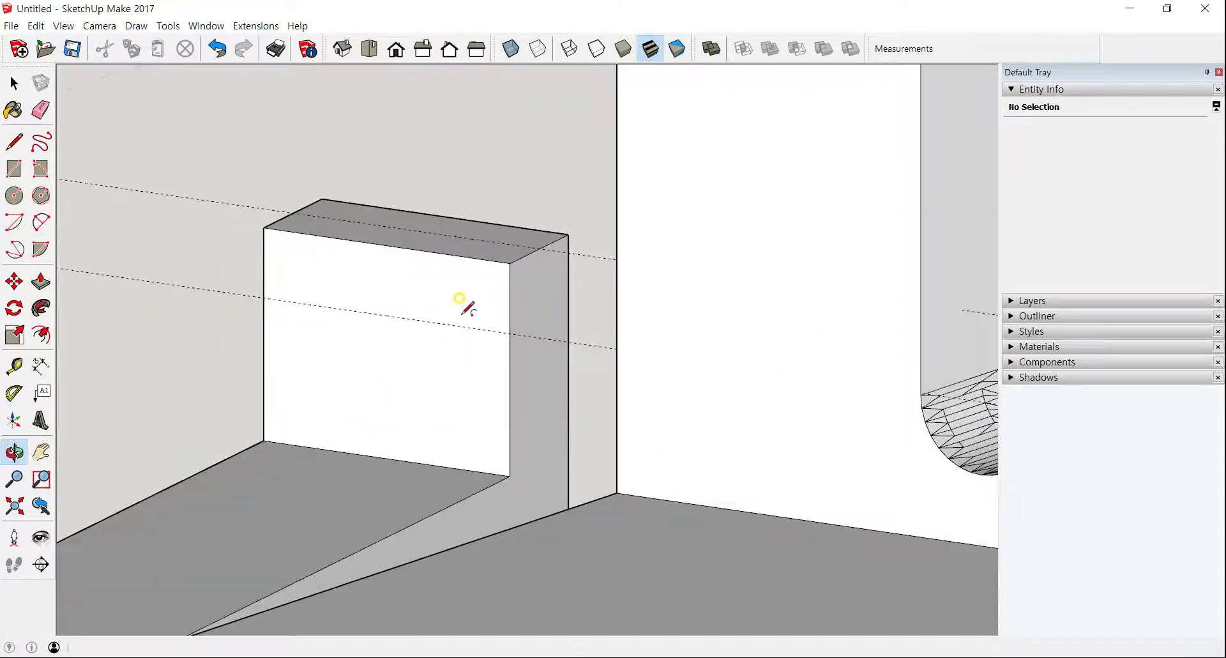
{"action": "left_click", "coordinate": [539, 248]}
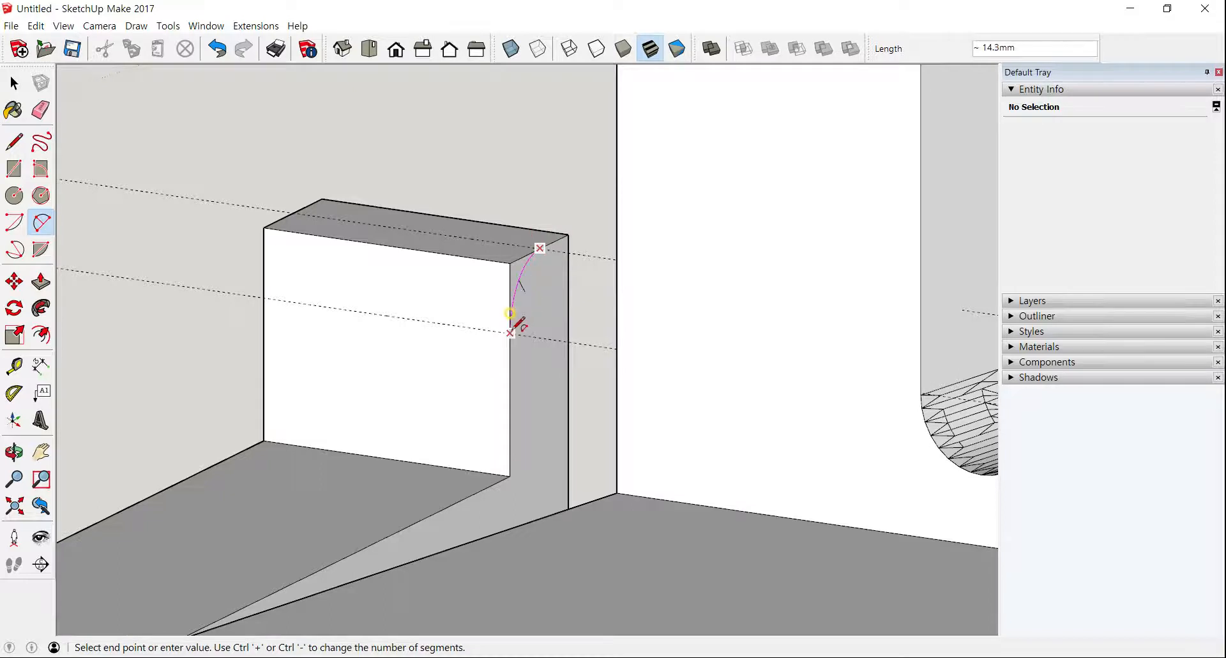
{"action": "left_click", "coordinate": [511, 332]}
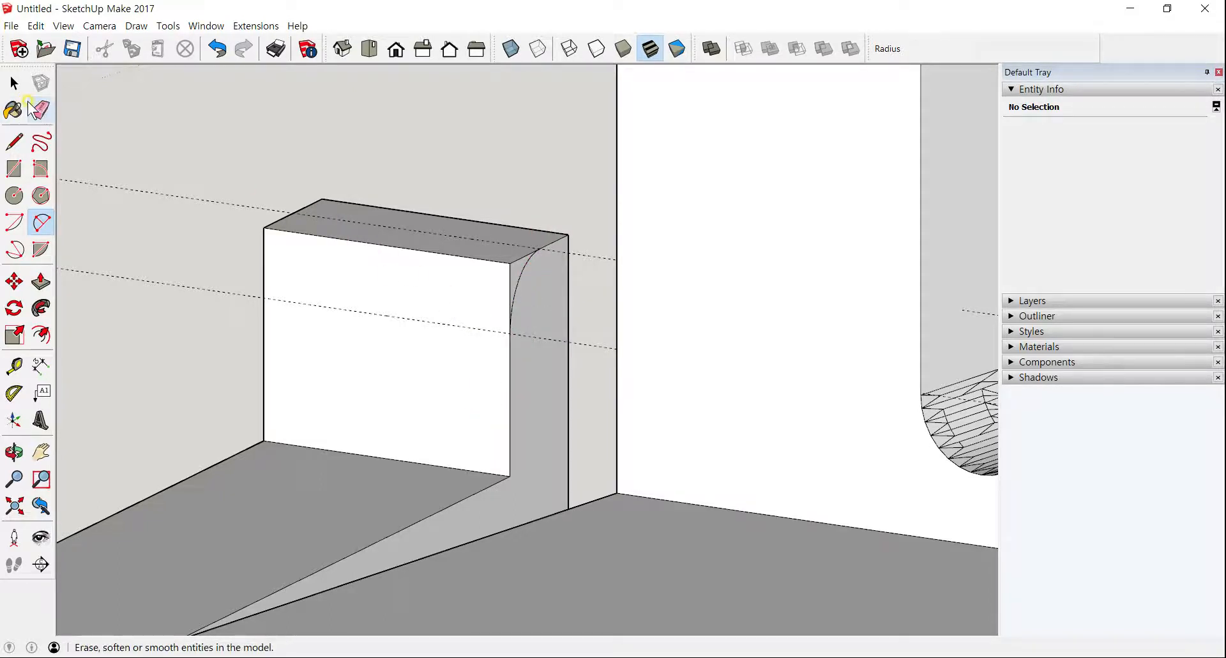
Try to erase the surplus corner edges outside the arc on the block's outer side, and undo the erasures.
{"action": "left_click", "coordinate": [42, 110]}
{"action": "left_click", "coordinate": [267, 228]}
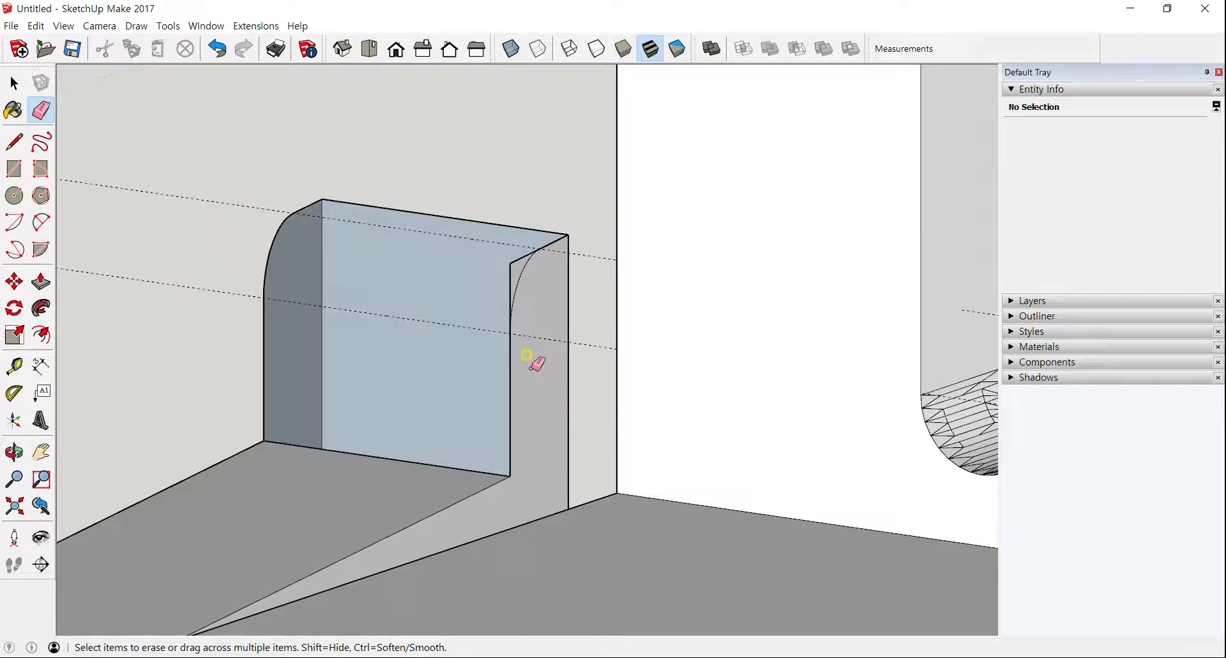
{"action": "key", "text": "ctrl+z"}
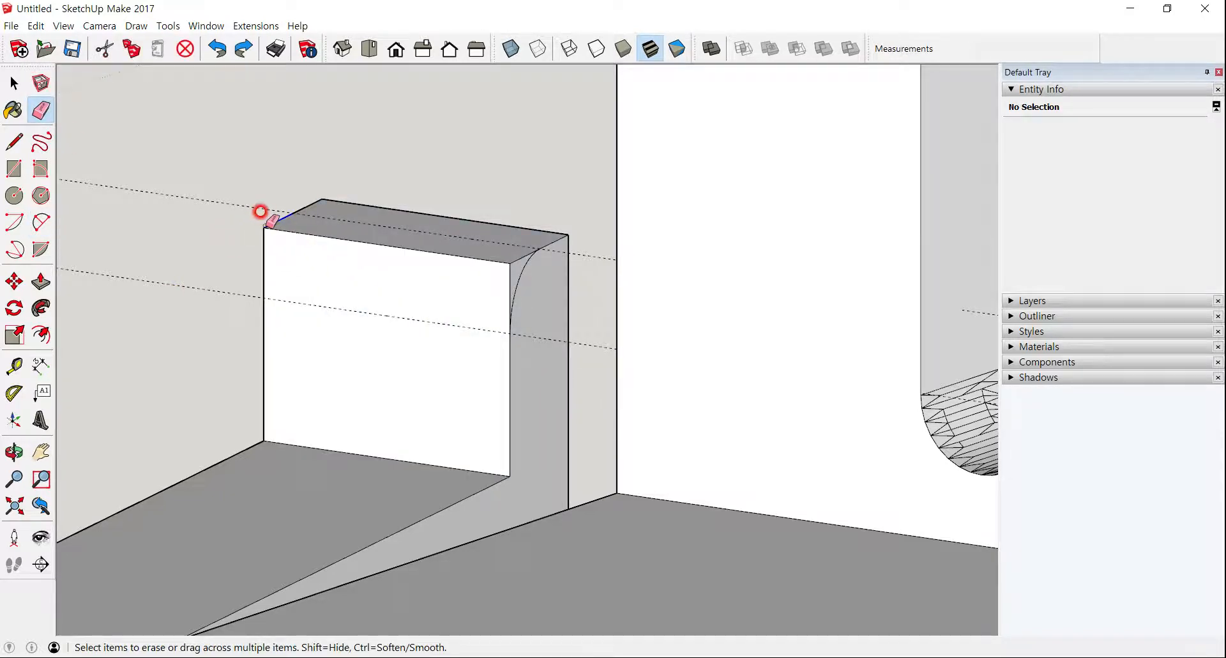
{"action": "left_click", "coordinate": [265, 227]}
{"action": "left_click", "coordinate": [265, 227]}
{"action": "mouse_move", "coordinate": [232, 265]}
{"action": "middle_mouse_down"}
{"action": "mouse_move", "coordinate": [320, 293]}
{"action": "mouse_move", "coordinate": [287, 304]}
{"action": "middle_mouse_up"}
{"action": "key", "text": "ctrl+z"}
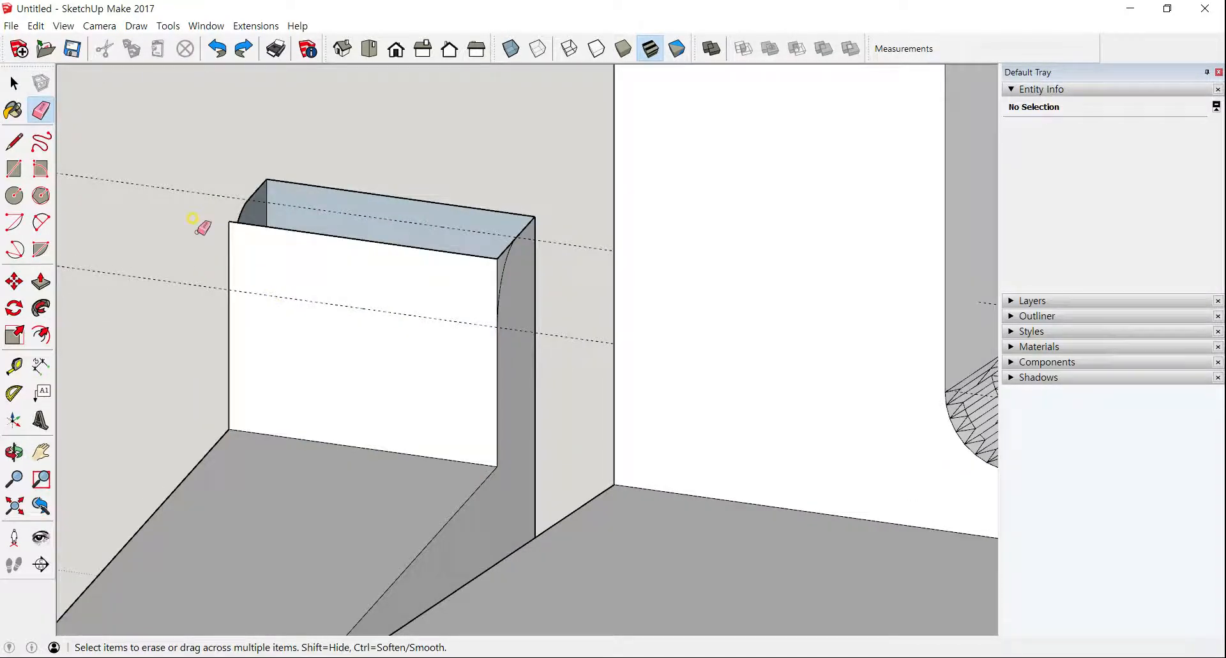
{"action": "key", "text": "ctrl+z"}
Draw a line along the upper guide across the block's top face, joining the upper ends of the two arcs.
{"action": "left_click", "coordinate": [14, 141]}
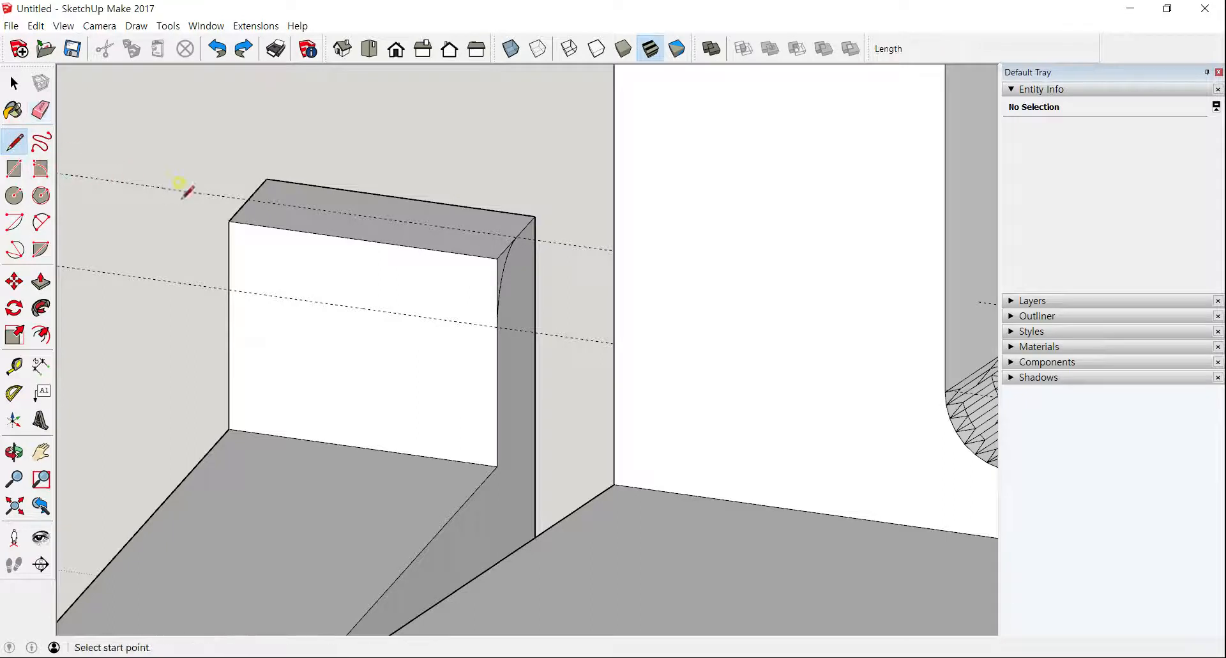
{"action": "left_click", "coordinate": [248, 199]}
{"action": "left_click", "coordinate": [515, 238]}
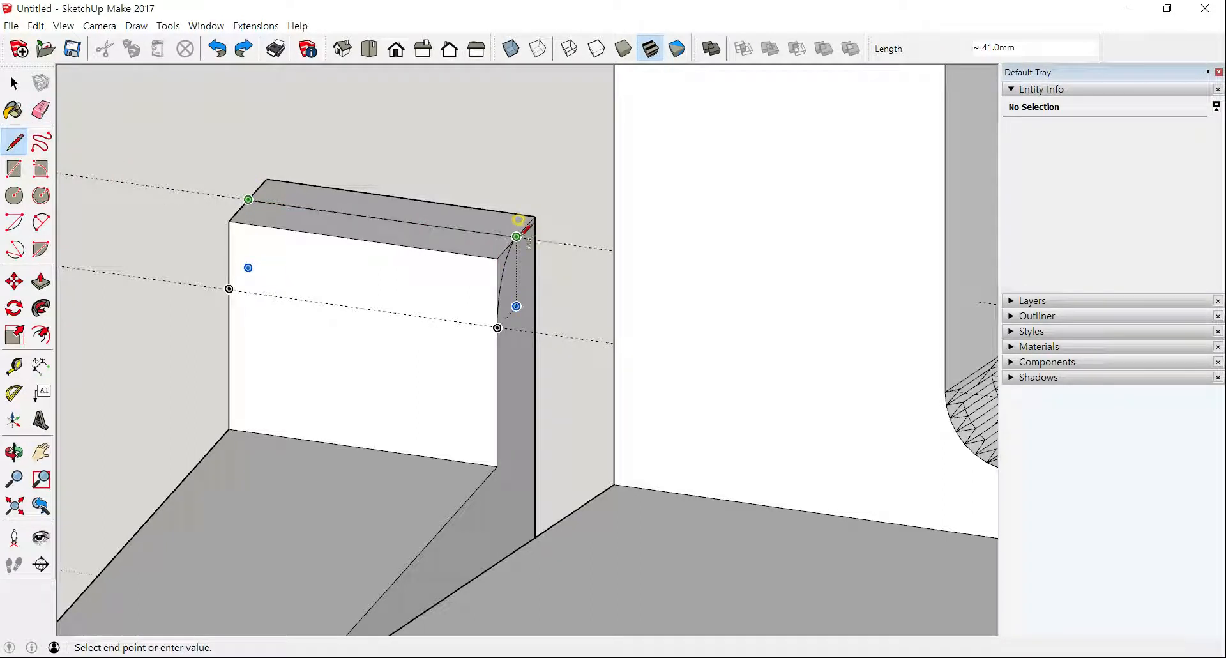
{"action": "left_click", "coordinate": [497, 328]}
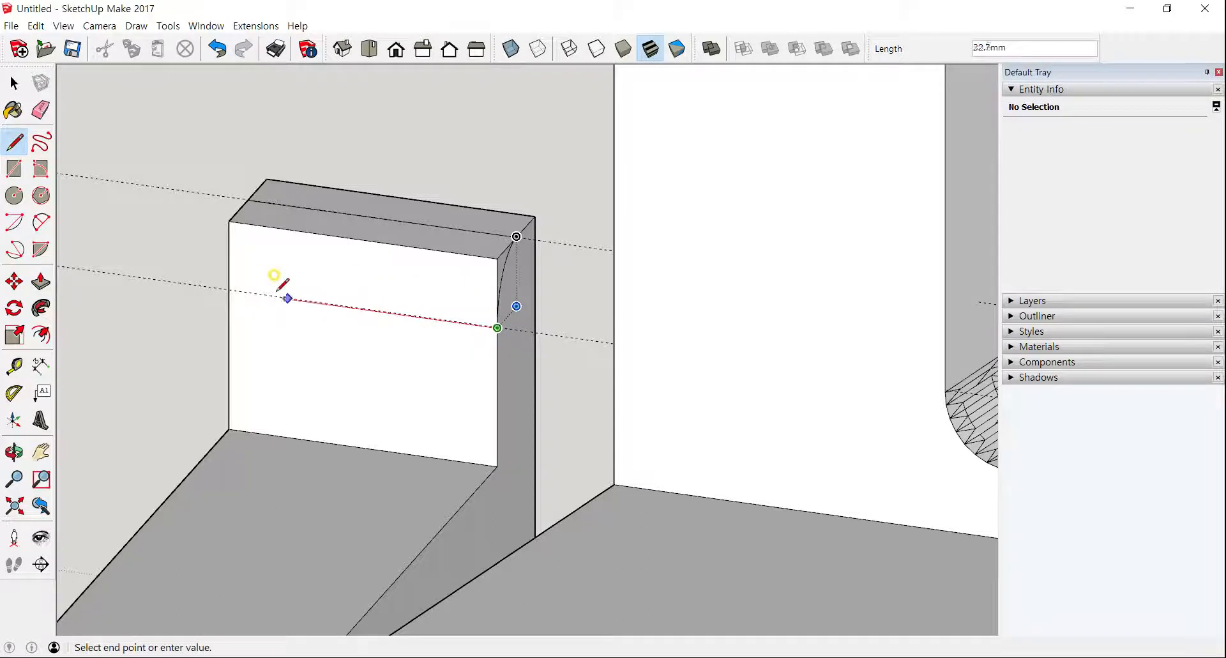
{"action": "key", "text": "Escape"}
Try to draw a line along the lower guide across the block's inner face, and undo it.
{"action": "scroll", "coordinate": [504, 309], "scroll_direction": "up", "scroll_amount": 2}
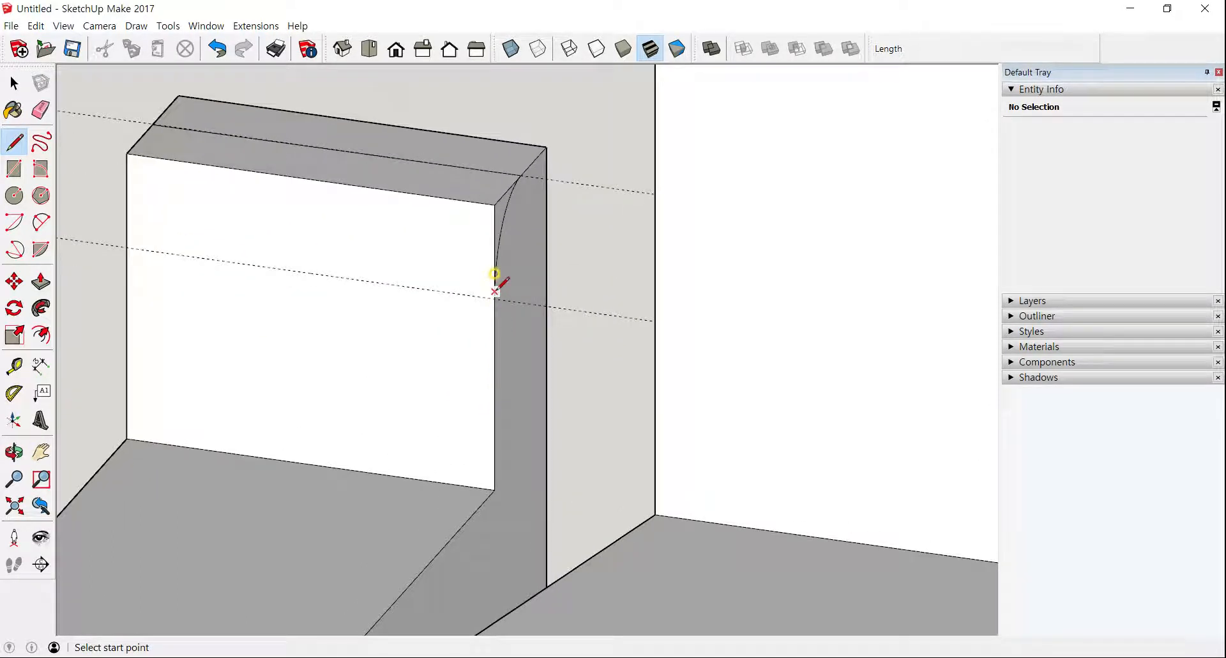
{"action": "scroll", "coordinate": [501, 292], "scroll_direction": "up", "scroll_amount": 2}
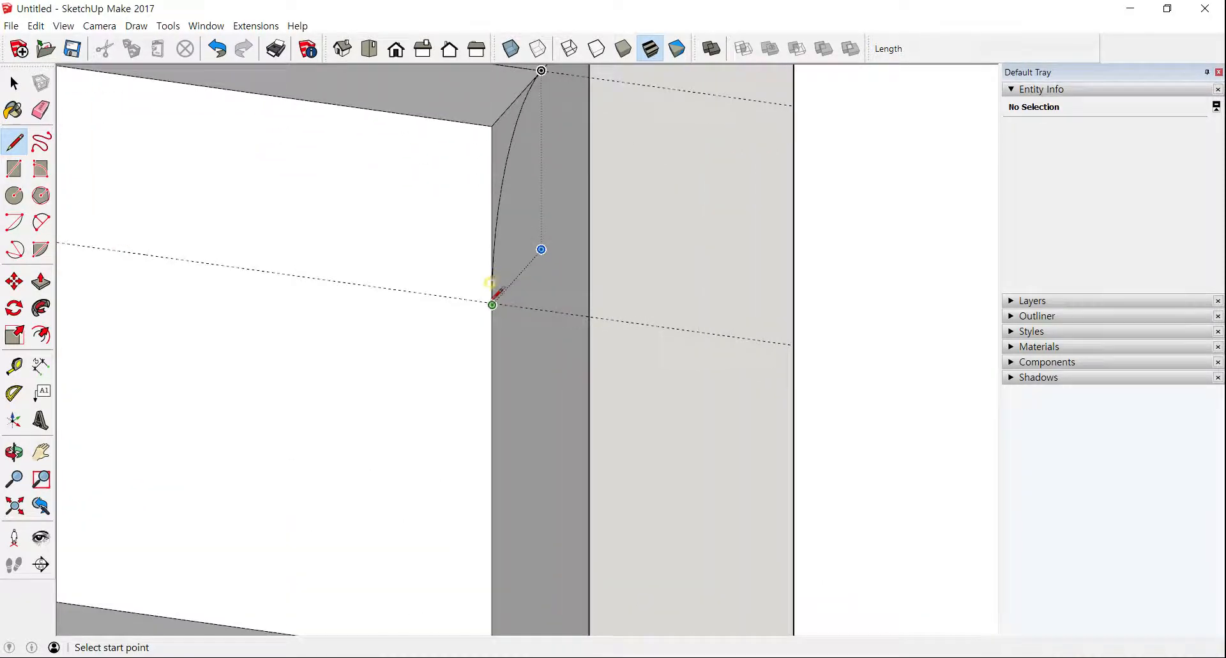
{"action": "scroll", "coordinate": [424, 271], "scroll_direction": "down", "scroll_amount": 3}
{"action": "middle_click_drag", "start_coordinate": [397, 309], "coordinate": [665, 348]}
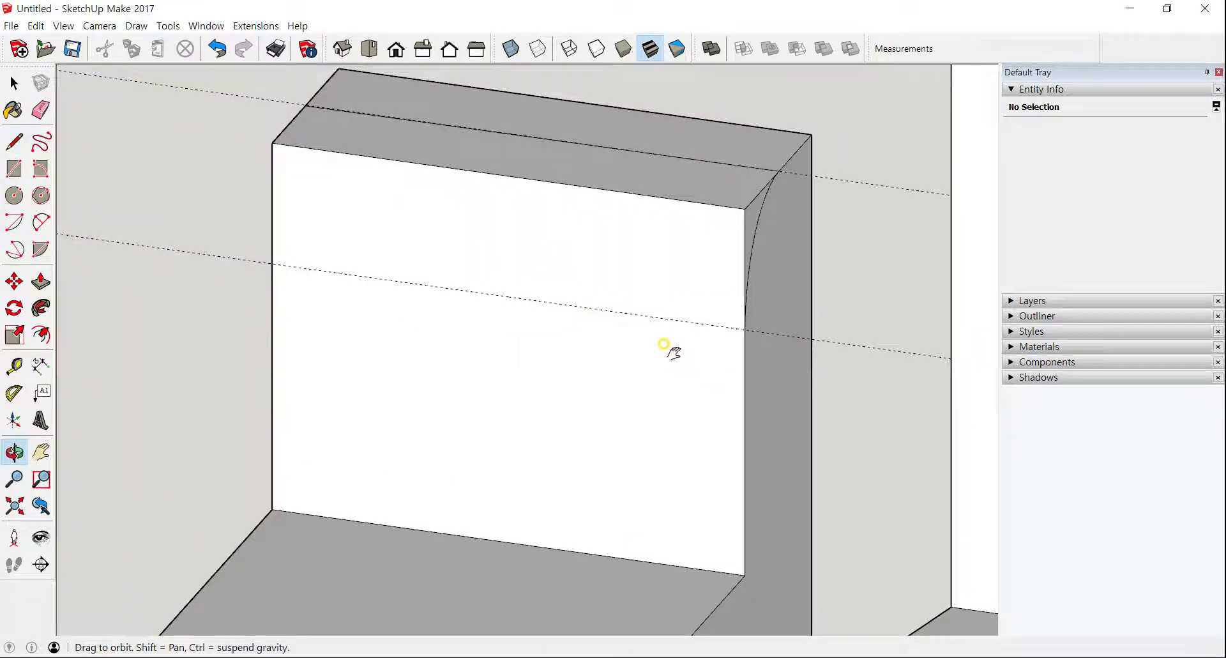
{"action": "left_click", "coordinate": [273, 262]}
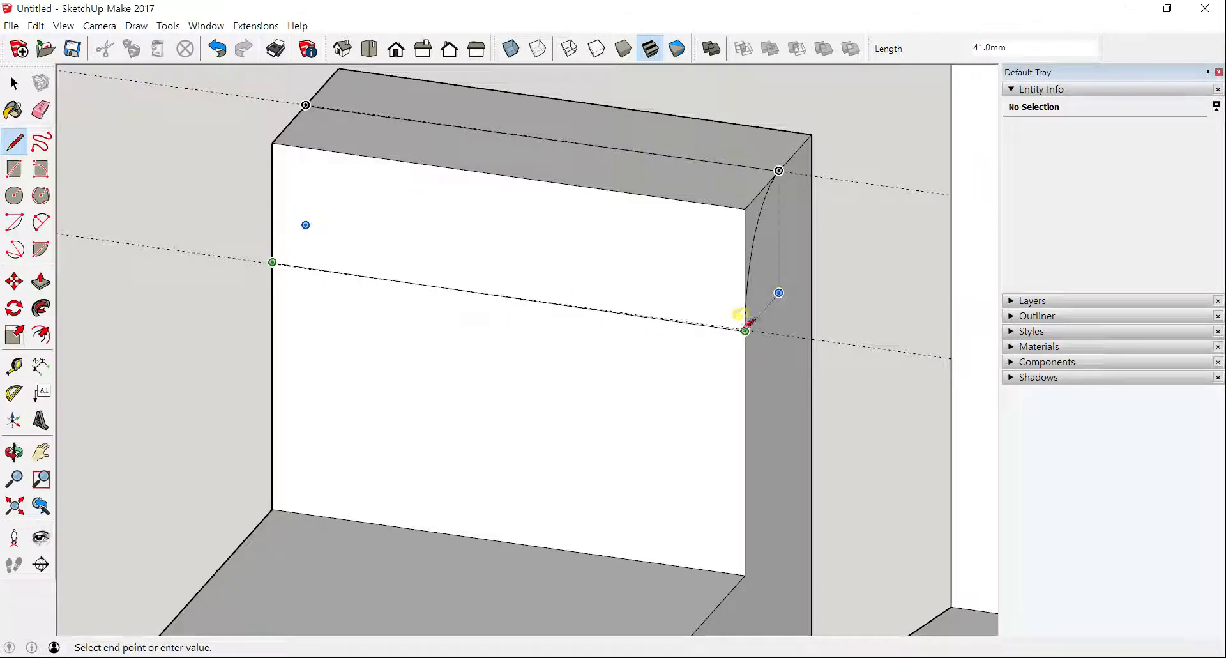
{"action": "scroll", "coordinate": [745, 326], "scroll_direction": "up", "scroll_amount": 5}
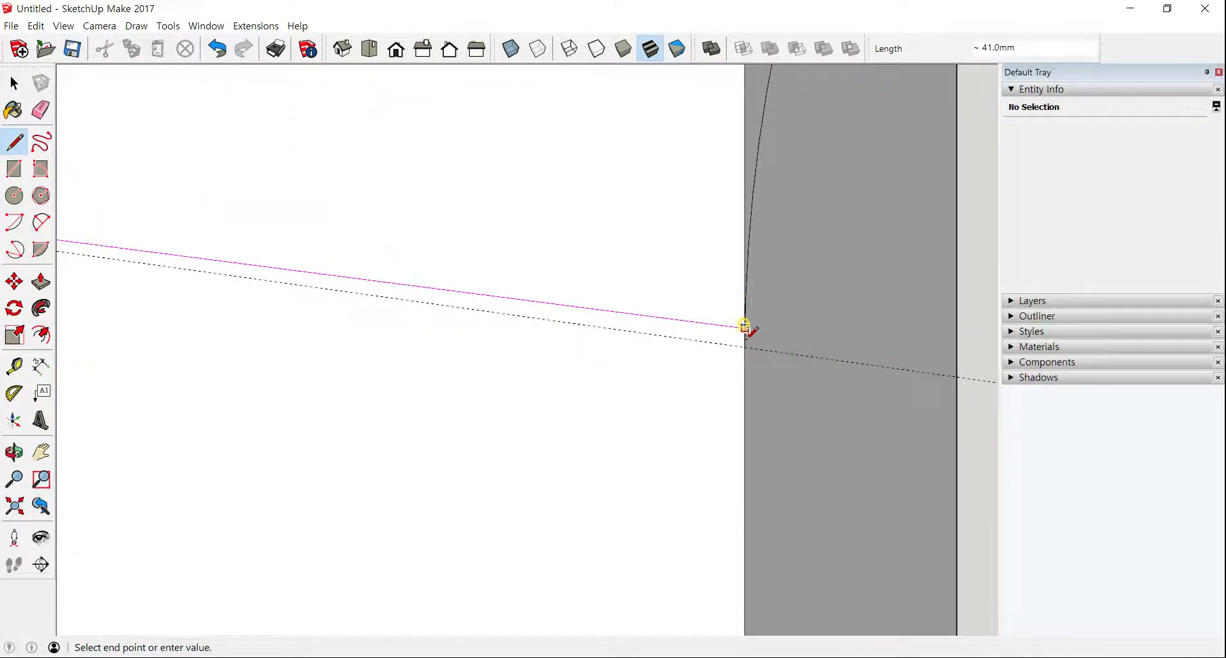
{"action": "scroll", "coordinate": [746, 332], "scroll_direction": "up", "scroll_amount": 2}
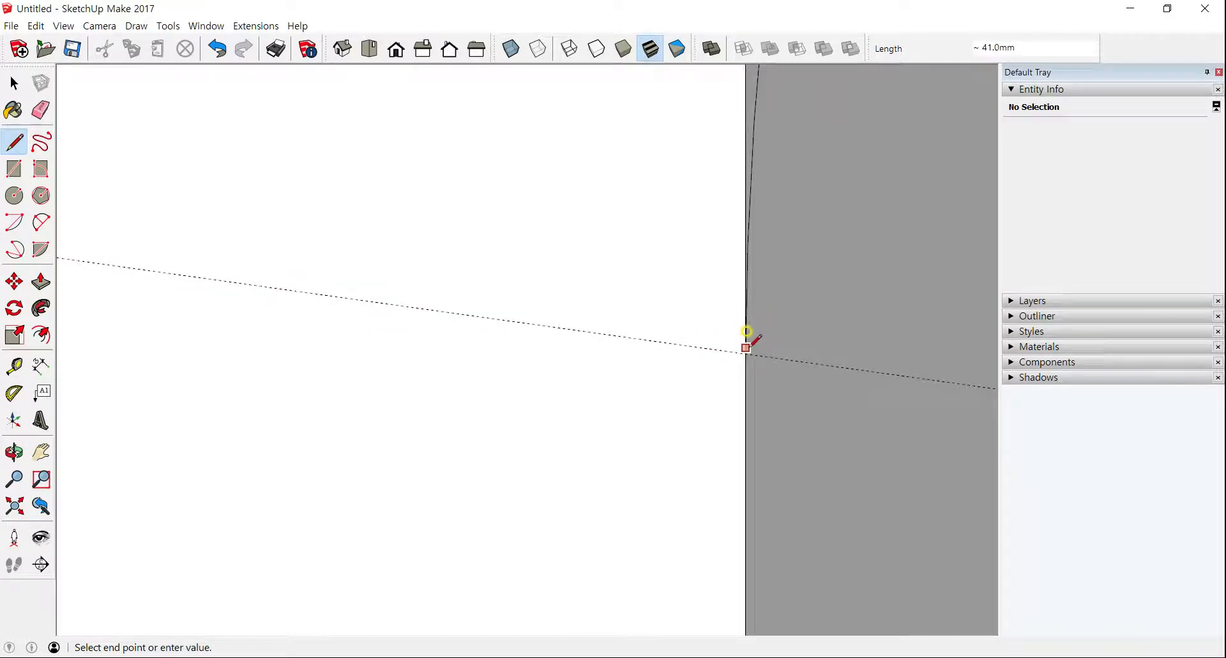
{"action": "left_click", "coordinate": [747, 332]}
{"action": "scroll", "coordinate": [753, 313], "scroll_direction": "up", "scroll_amount": 1}
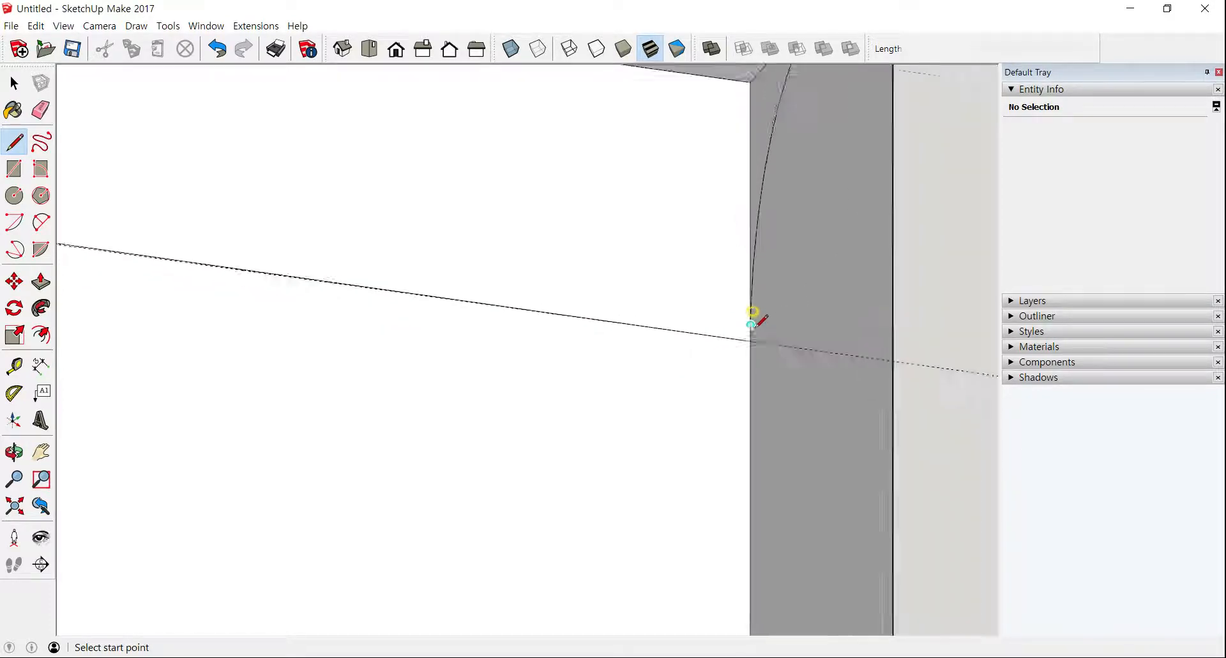
{"action": "scroll", "coordinate": [751, 328], "scroll_direction": "down", "scroll_amount": 5}
{"action": "mouse_move", "coordinate": [740, 322]}
{"action": "middle_mouse_down"}
{"action": "mouse_move", "coordinate": [716, 302]}
{"action": "mouse_move", "coordinate": [698, 307]}
{"action": "middle_mouse_up"}
{"action": "middle_click_drag", "start_coordinate": [519, 295], "coordinate": [710, 305]}
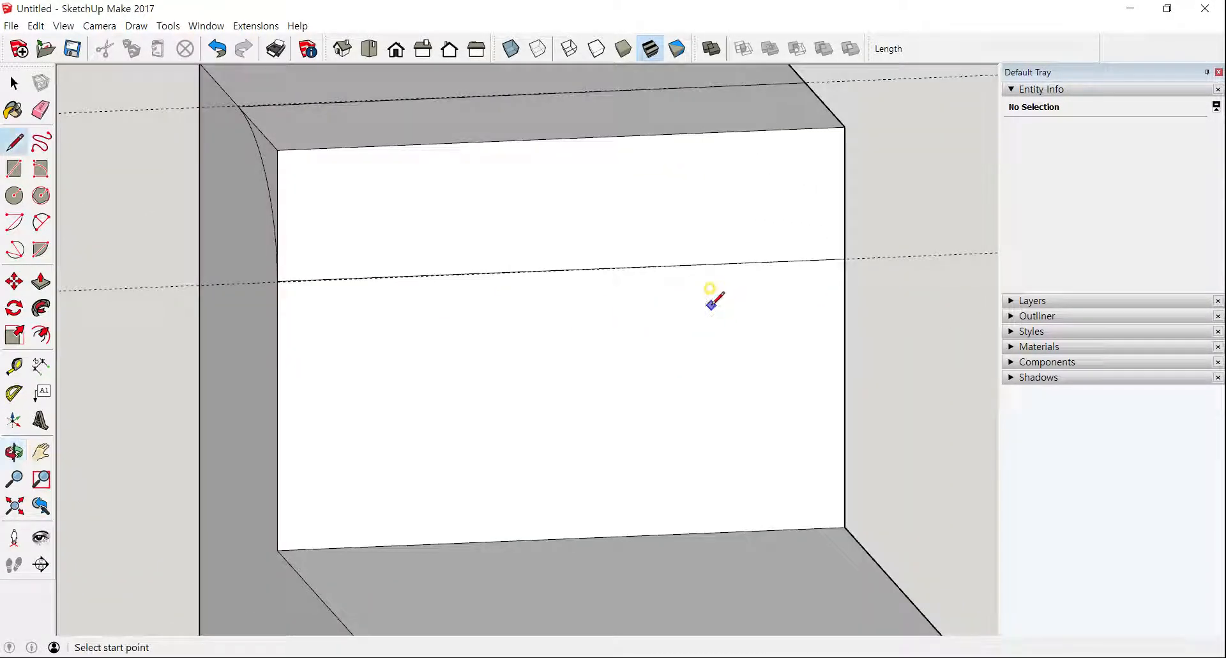
{"action": "key", "text": "ctrl+z"}
Delete both guide lines crossing the block.
{"action": "scroll", "coordinate": [266, 274], "scroll_direction": "up", "scroll_amount": 1}
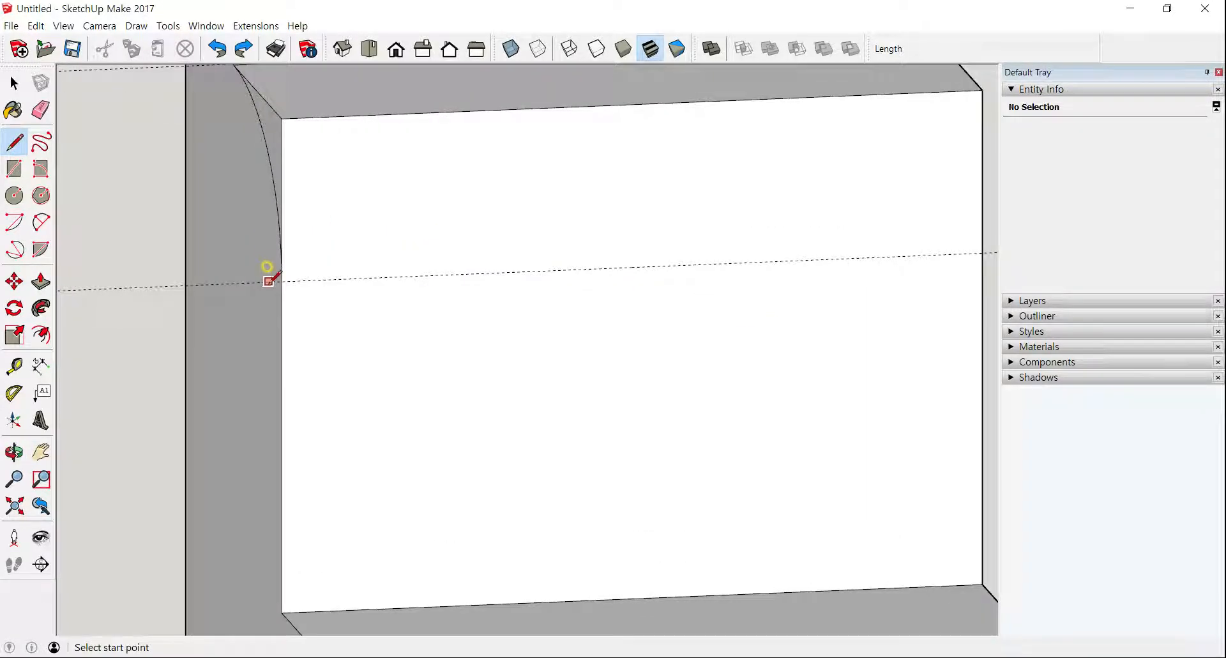
{"action": "scroll", "coordinate": [268, 271], "scroll_direction": "down", "scroll_amount": 3}
{"action": "left_click", "coordinate": [15, 83]}
{"action": "left_click_drag", "start_coordinate": [151, 72], "coordinate": [117, 296]}
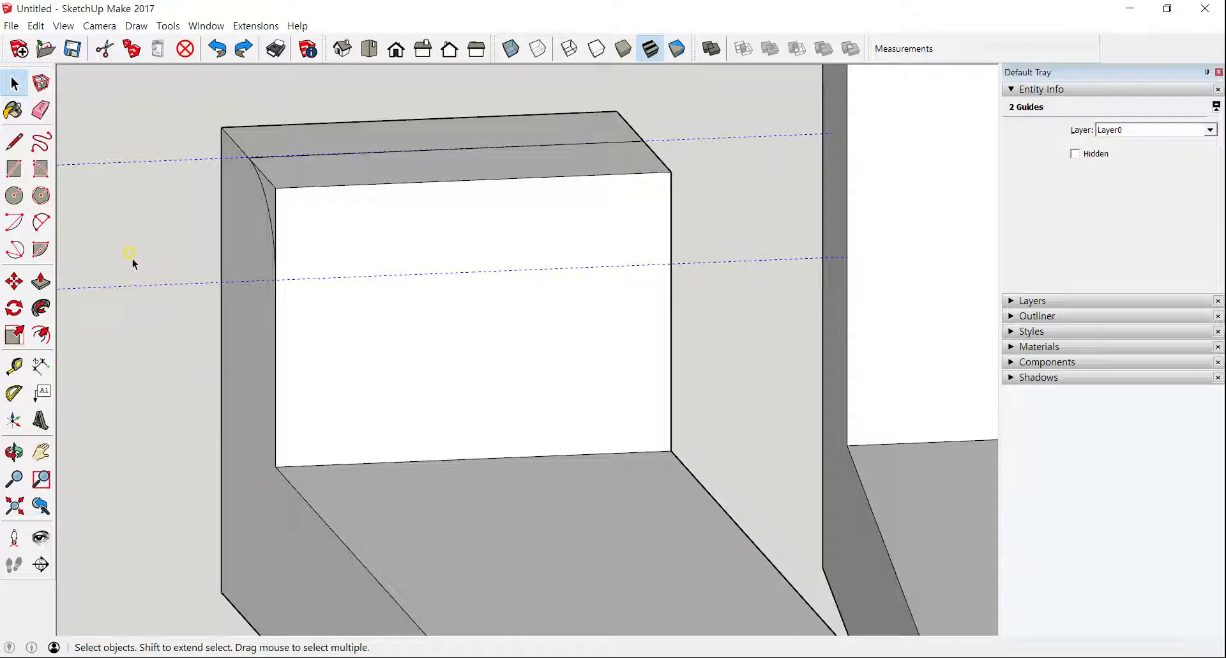
{"action": "key", "text": "Delete"}
Draw a line across the block's inner face, joining the lower ends of the two side arcs.
{"action": "left_click", "coordinate": [11, 142]}
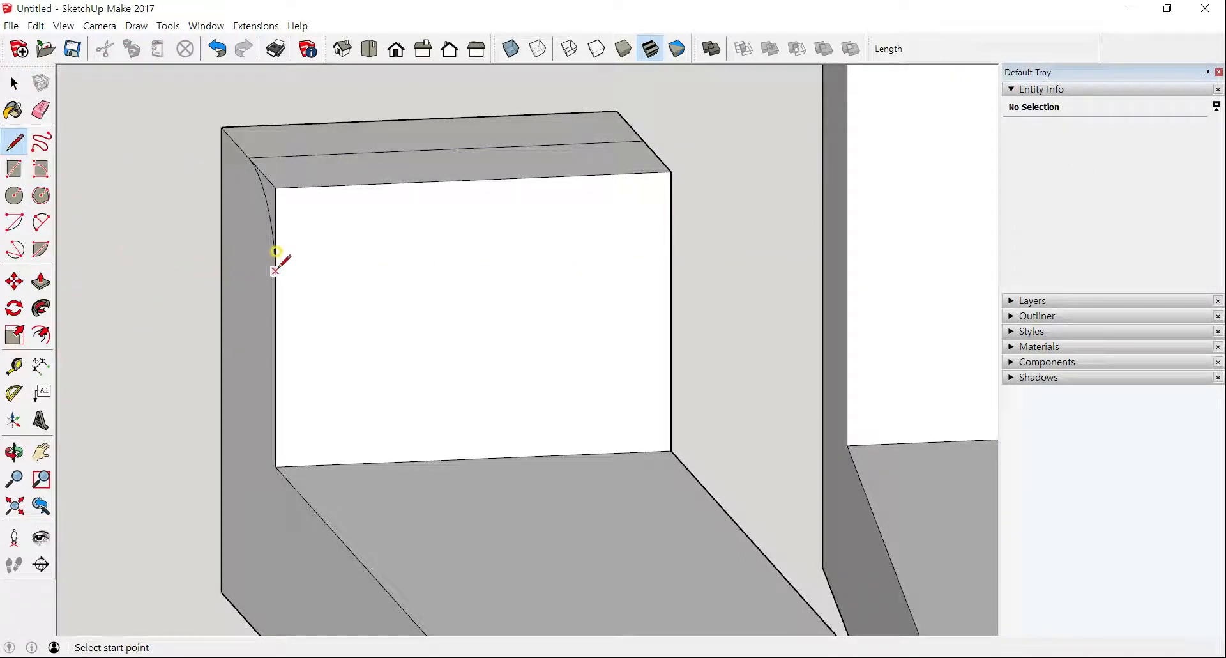
{"action": "scroll", "coordinate": [276, 259], "scroll_direction": "up", "scroll_amount": 4}
{"action": "scroll", "coordinate": [279, 267], "scroll_direction": "up", "scroll_amount": 3}
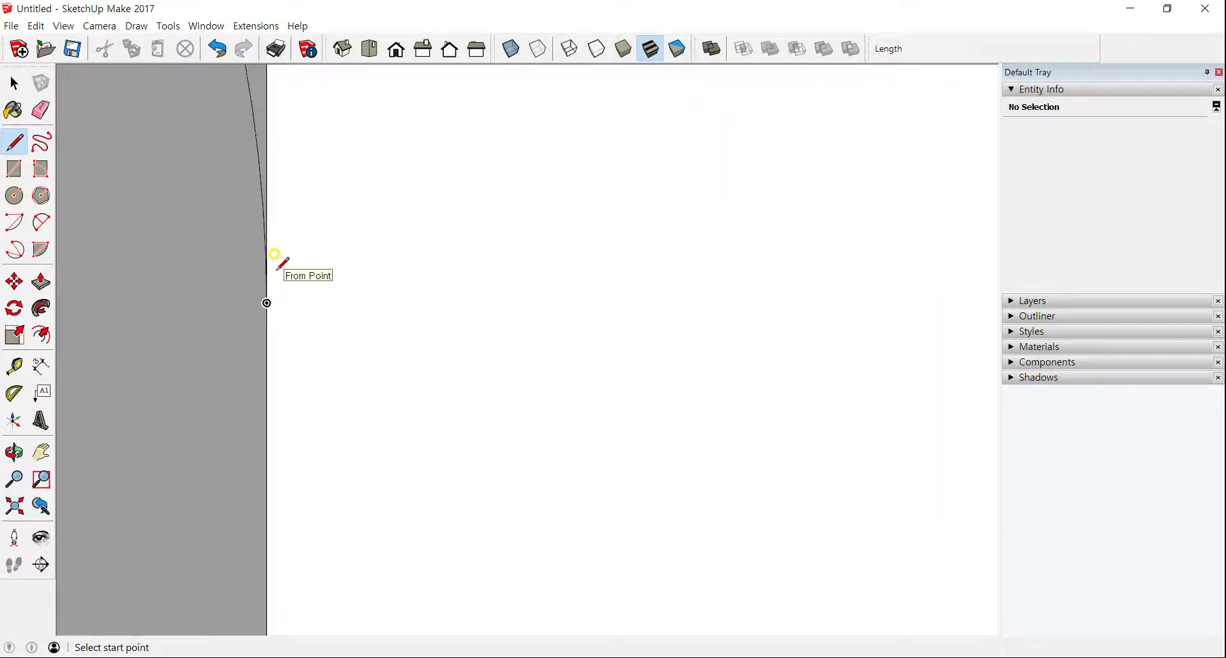
{"action": "left_click", "coordinate": [263, 318]}
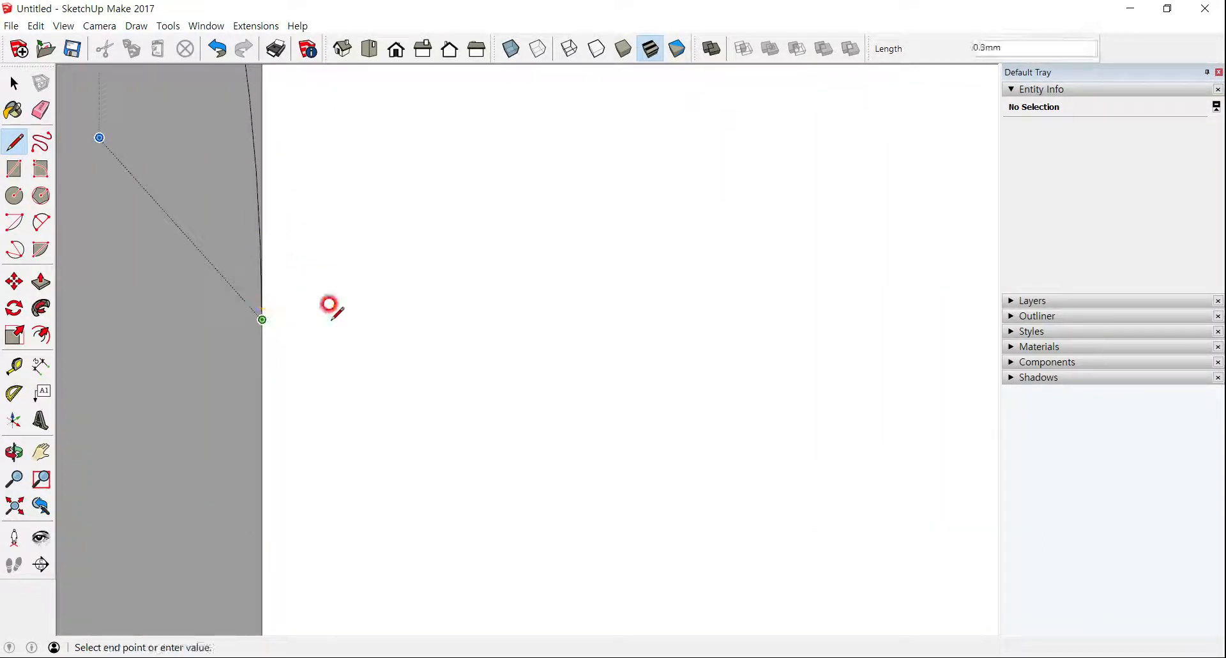
{"action": "scroll", "coordinate": [592, 288], "scroll_direction": "down", "scroll_amount": 6}
{"action": "mouse_move", "coordinate": [738, 272]}
{"action": "middle_mouse_down"}
{"action": "mouse_move", "coordinate": [588, 227]}
{"action": "mouse_move", "coordinate": [411, 224]}
{"action": "middle_mouse_up"}
{"action": "mouse_move", "coordinate": [637, 216]}
{"action": "middle_mouse_down"}
{"action": "mouse_move", "coordinate": [388, 236]}
{"action": "mouse_move", "coordinate": [511, 243]}
{"action": "middle_mouse_up"}
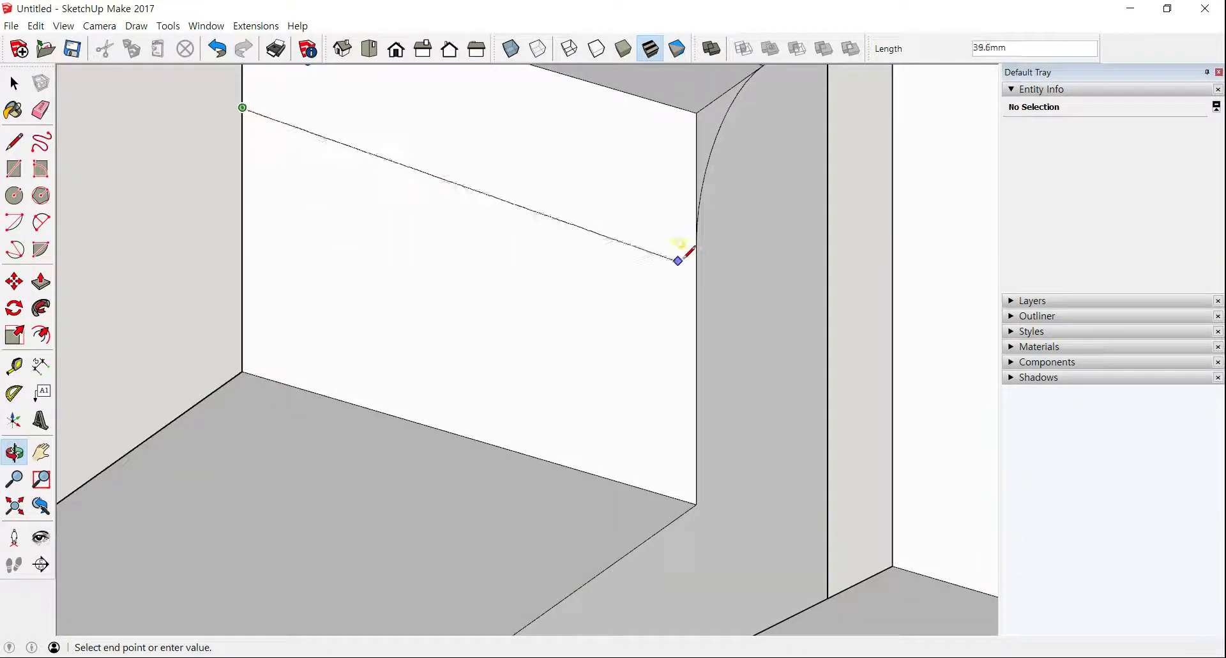
{"action": "left_click", "coordinate": [696, 243]}
Erase the block's inner top edge and the surplus corner edges outside both arcs.
{"action": "scroll", "coordinate": [681, 269], "scroll_direction": "down", "scroll_amount": 4}
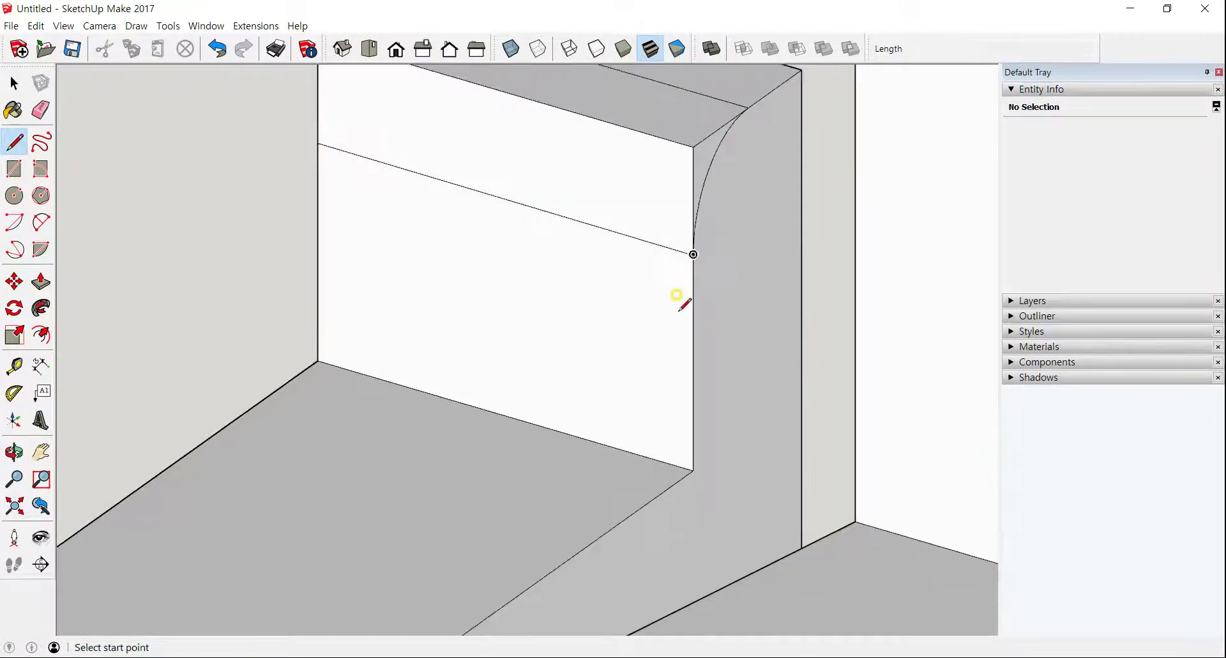
{"action": "left_click", "coordinate": [40, 111]}
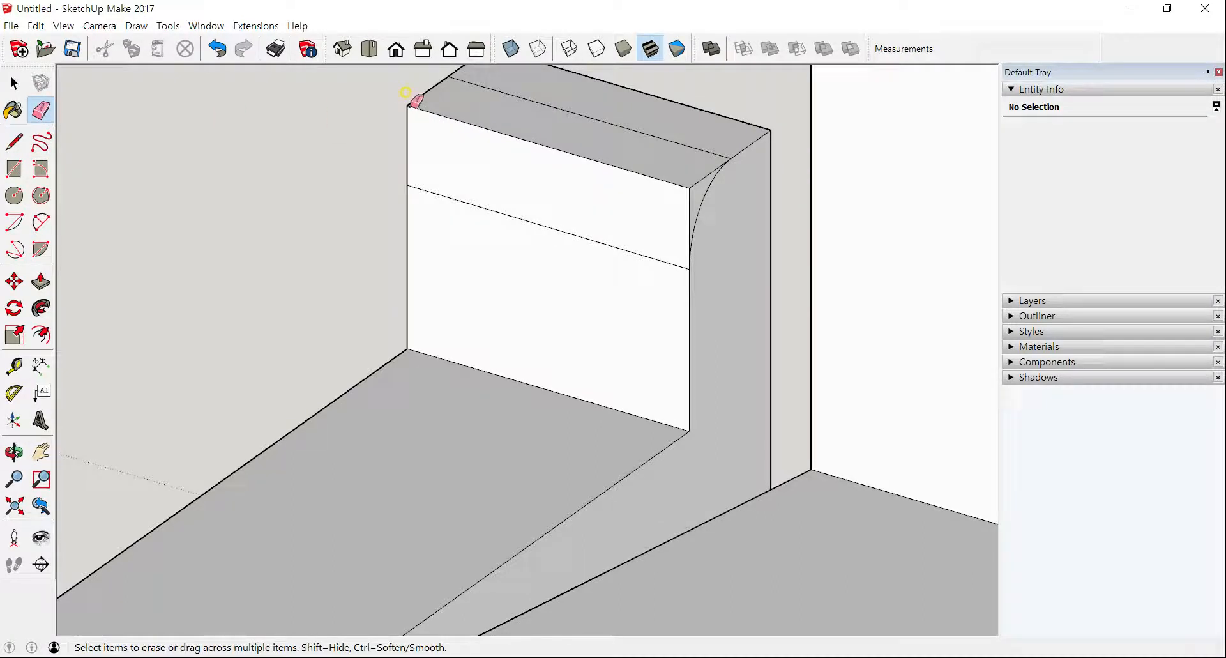
{"action": "left_click", "coordinate": [408, 105]}
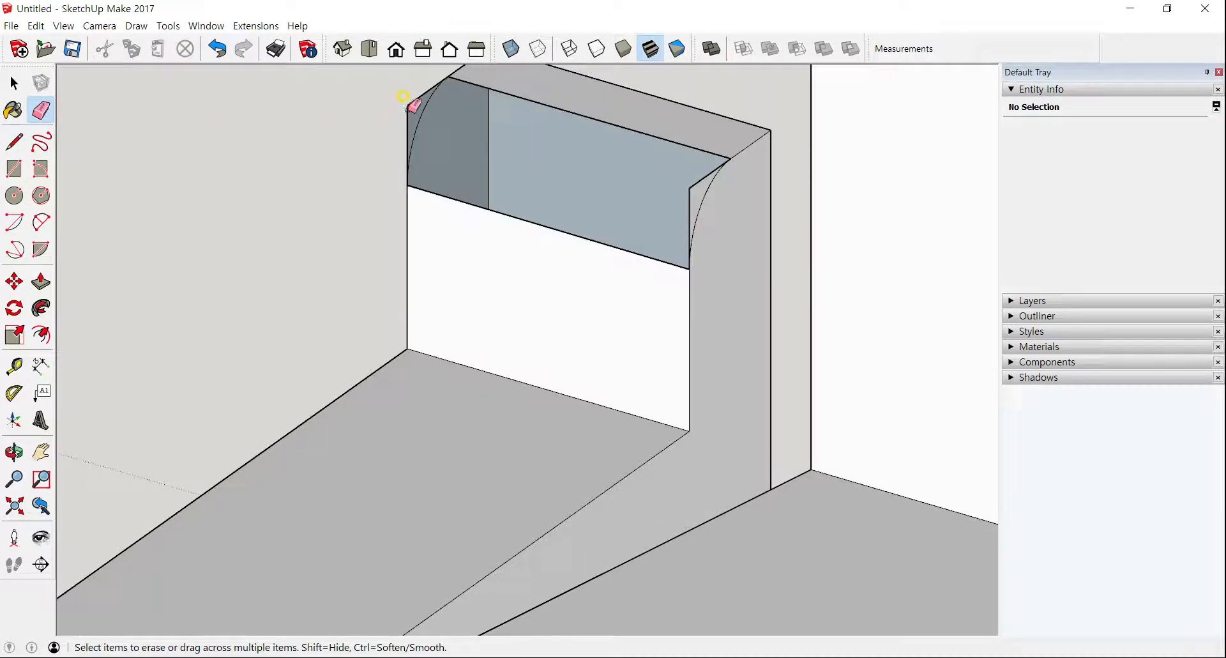
{"action": "left_click", "coordinate": [409, 96]}
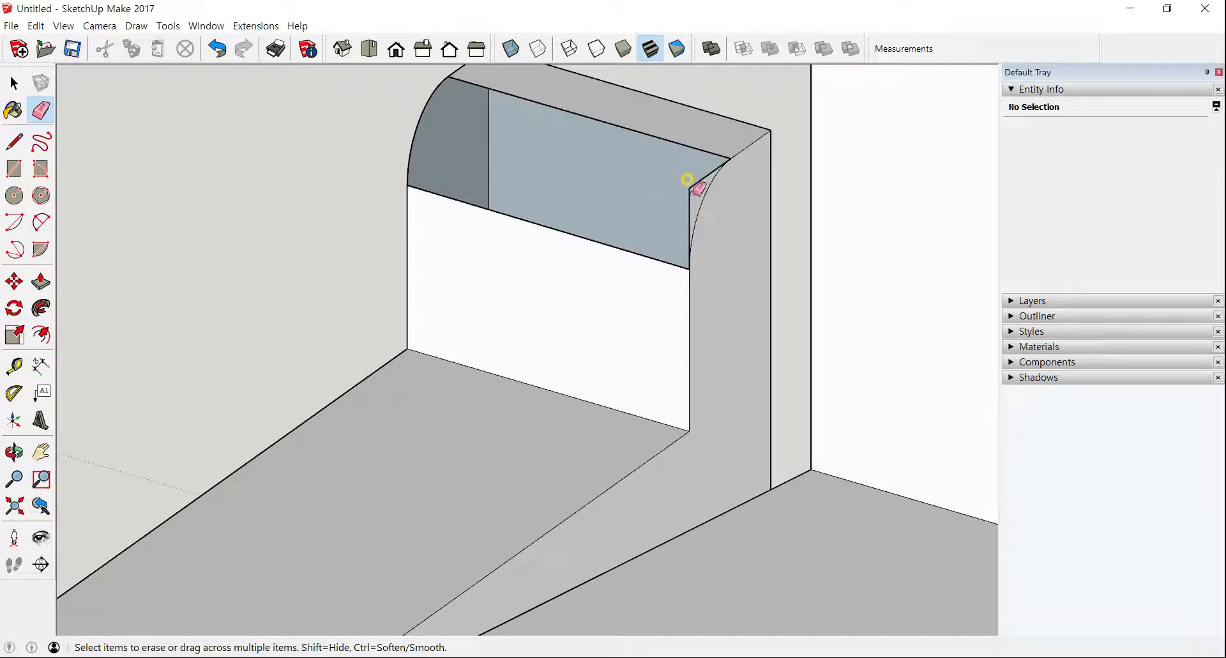
{"action": "left_click_drag", "start_coordinate": [687, 179], "coordinate": [688, 178]}
{"action": "scroll", "coordinate": [607, 192], "scroll_direction": "down", "scroll_amount": 1}
{"action": "mouse_move", "coordinate": [607, 211]}
{"action": "middle_mouse_down"}
{"action": "mouse_move", "coordinate": [638, 236]}
{"action": "mouse_move", "coordinate": [783, 252]}
{"action": "mouse_move", "coordinate": [555, 313]}
{"action": "mouse_move", "coordinate": [465, 293]}
{"action": "middle_mouse_up"}
{"action": "scroll", "coordinate": [438, 323], "scroll_direction": "up", "scroll_amount": 2}
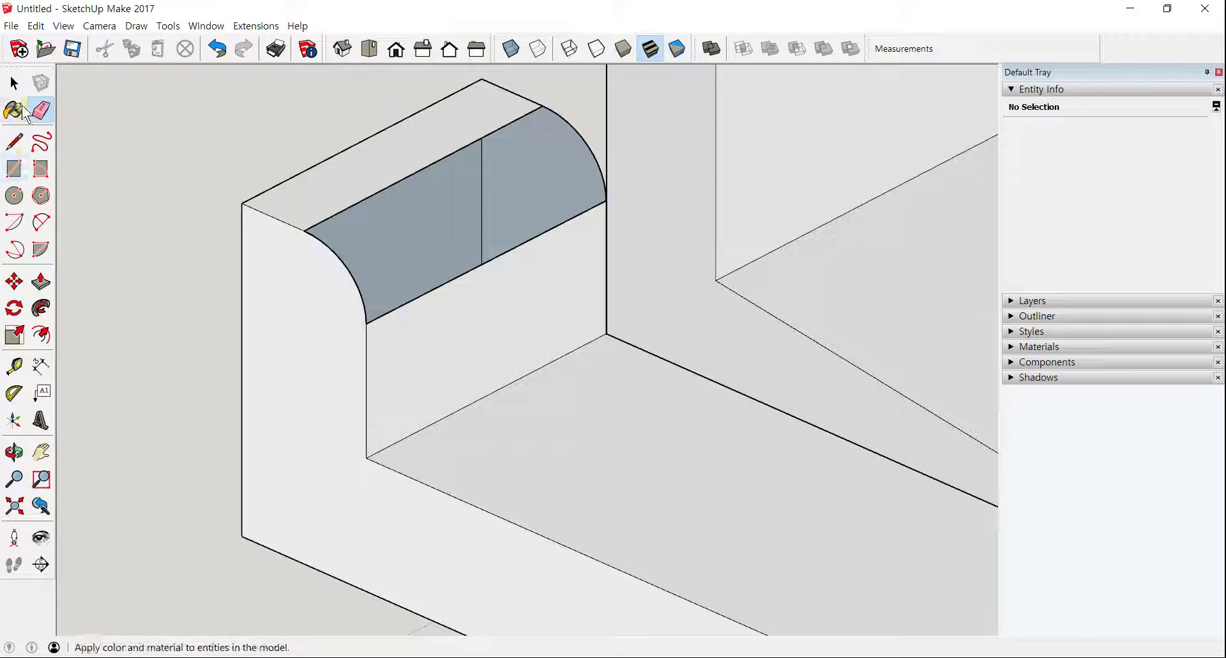
{"action": "left_click", "coordinate": [20, 78]}
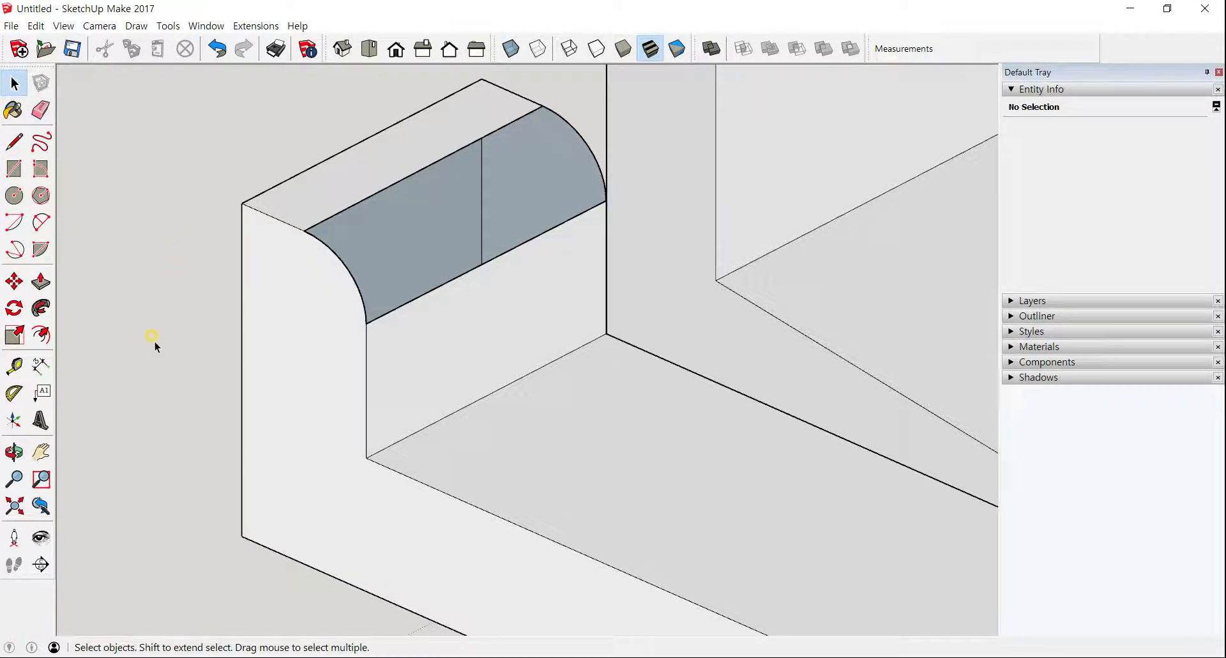
{"action": "middle_click_drag", "start_coordinate": [186, 328], "coordinate": [335, 350]}
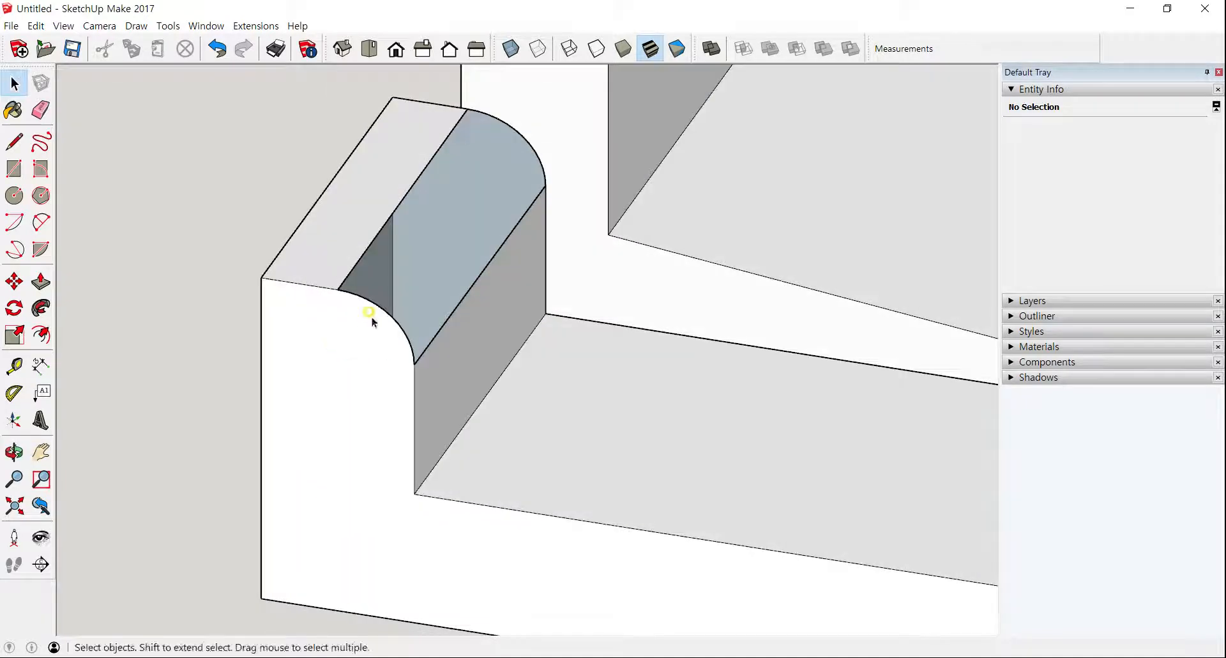
Undo the corner rounding work on the block, back through the erasures, lines, arcs, guides and earlier model scaling.
{"action": "key", "text": "ctrl+z"}
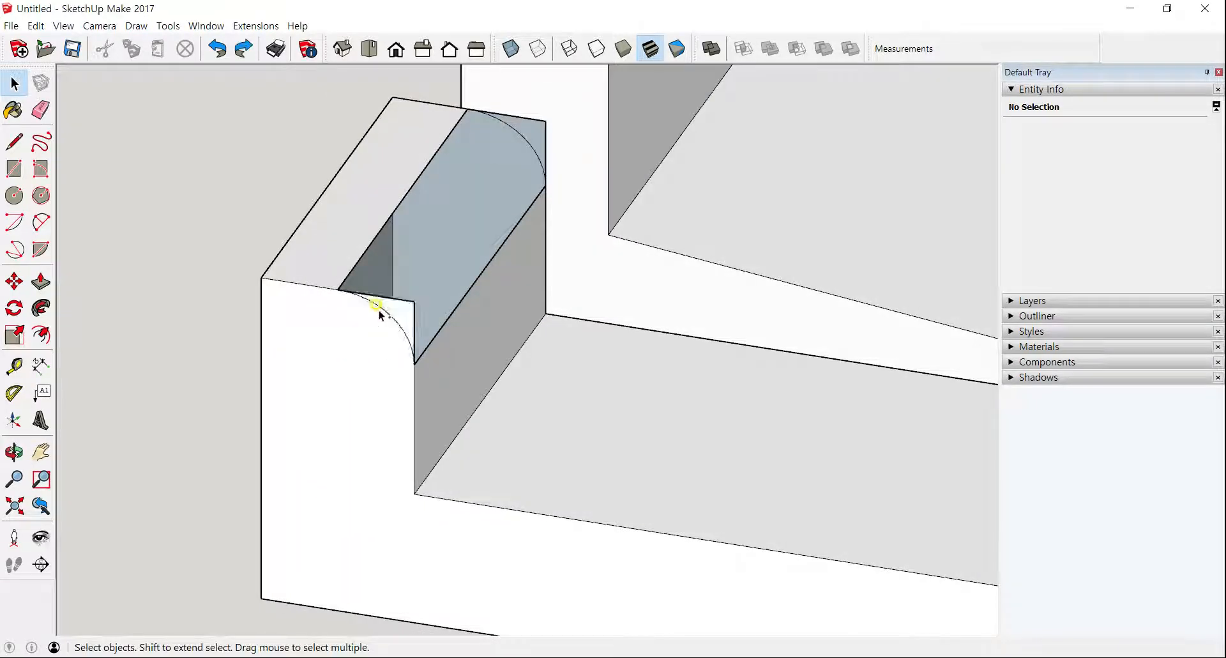
{"action": "key", "text": "ctrl+z"}
{"action": "key", "text": "ctrl+z"}
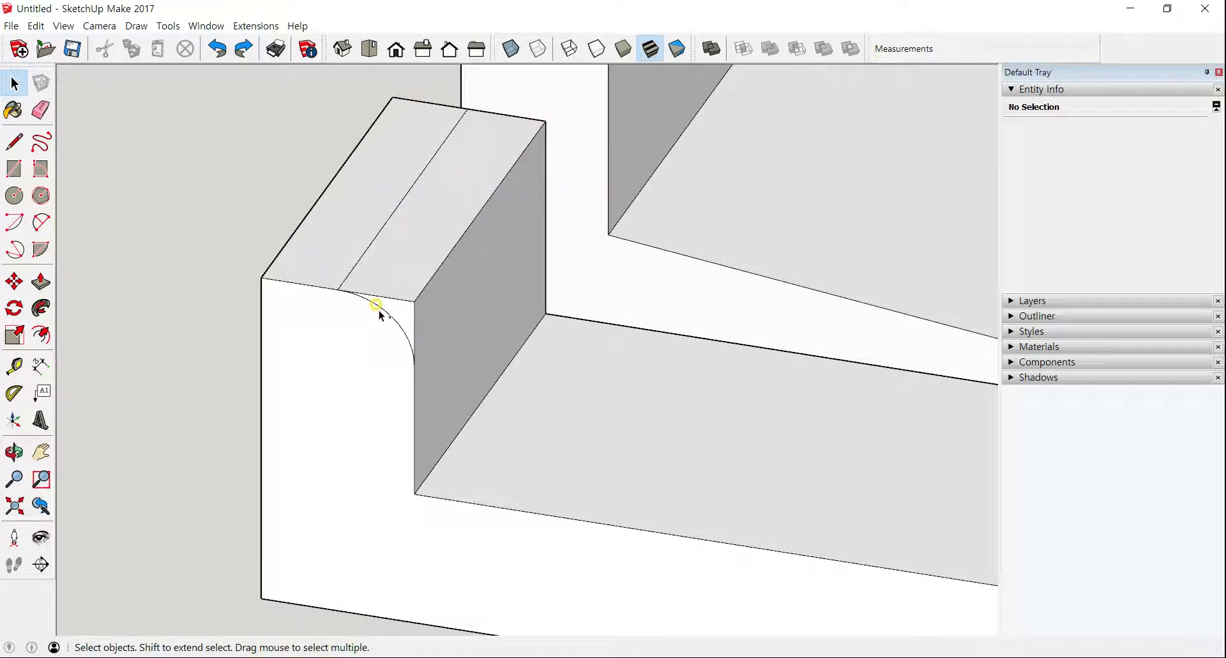
{"action": "key", "text": "ctrl+z"}
{"action": "key", "text": "ctrl+z"}
{"action": "key", "text": "ctrl+z"}
{"action": "key", "text": "ctrl+z"}
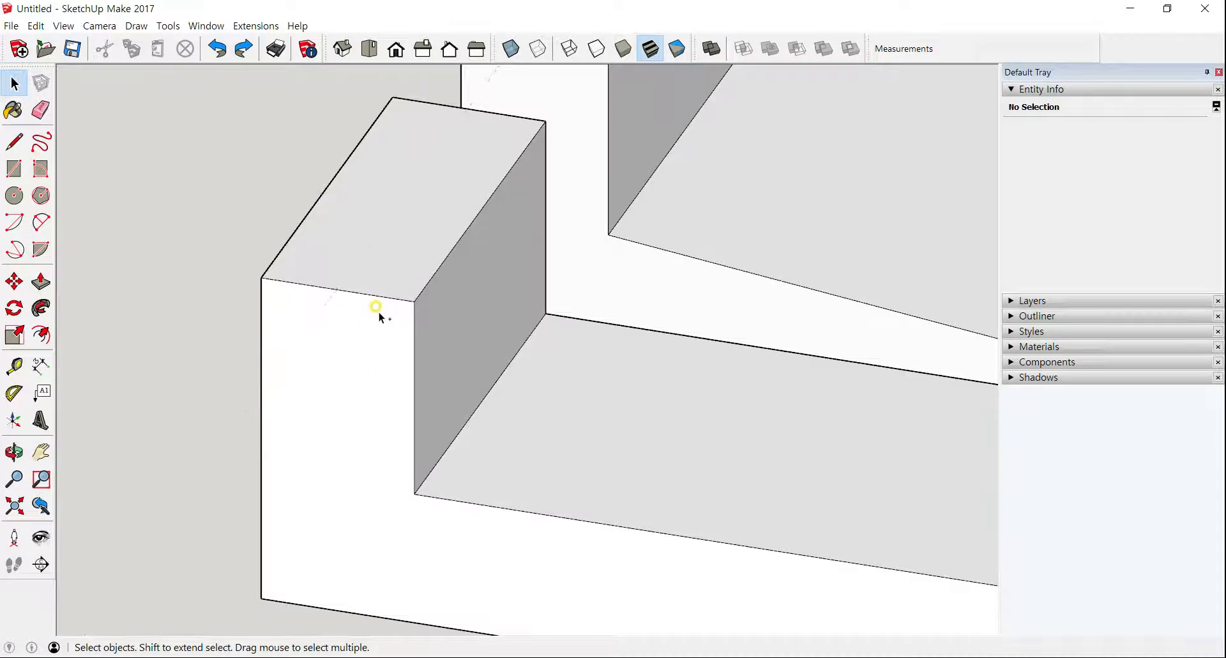
{"action": "key", "text": "ctrl+z"}
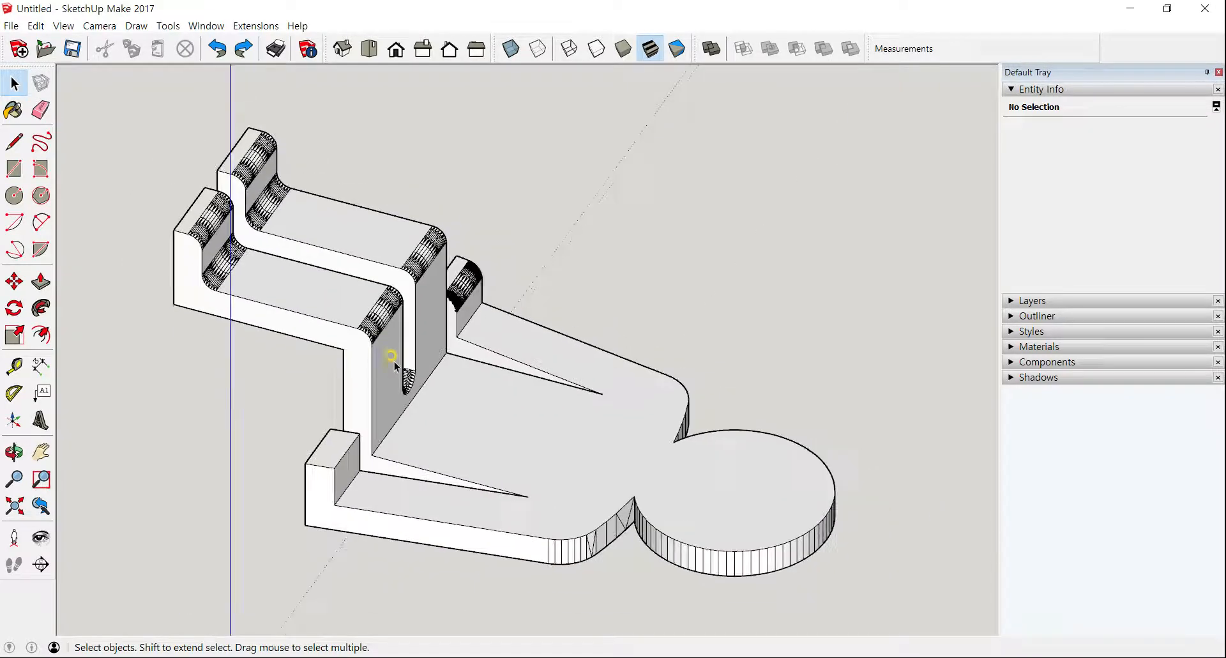
Measure the width of the square end block's bottom edge with the Dimension tool.
{"action": "middle_click_drag", "start_coordinate": [393, 361], "coordinate": [780, 304]}
{"action": "middle_click_drag", "start_coordinate": [624, 464], "coordinate": [701, 231], "text": "shift"}
{"action": "scroll", "coordinate": [701, 230], "scroll_direction": "up", "scroll_amount": 2}
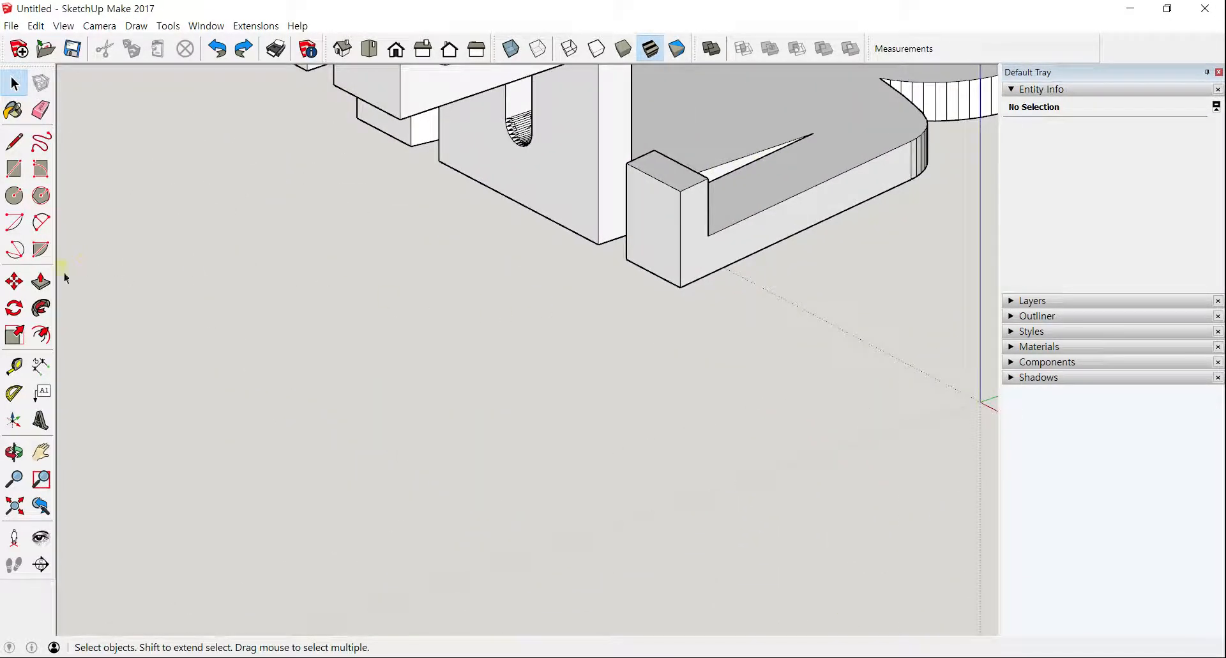
{"action": "left_click", "coordinate": [40, 365]}
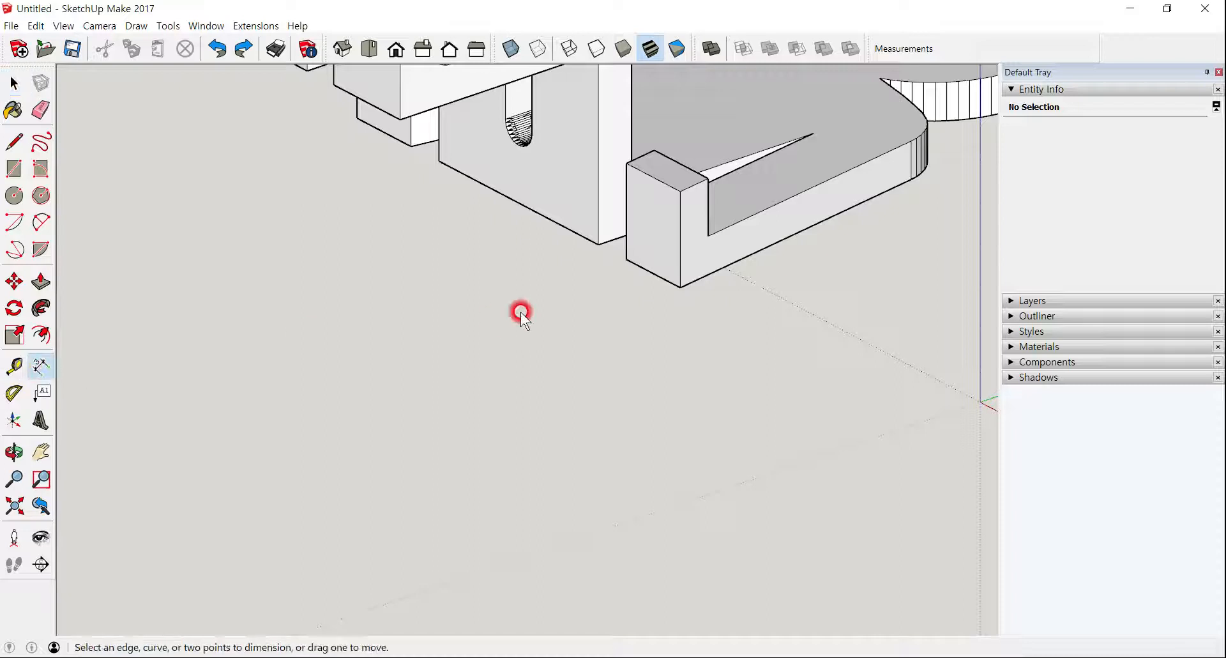
{"action": "left_click", "coordinate": [638, 268]}
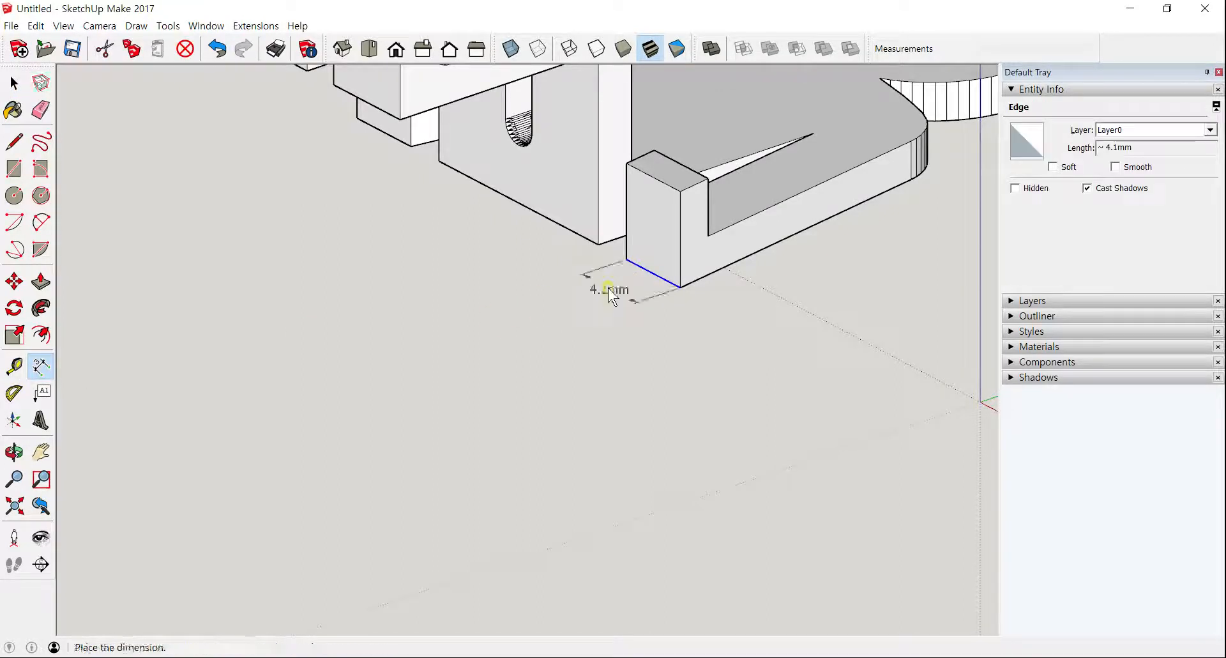
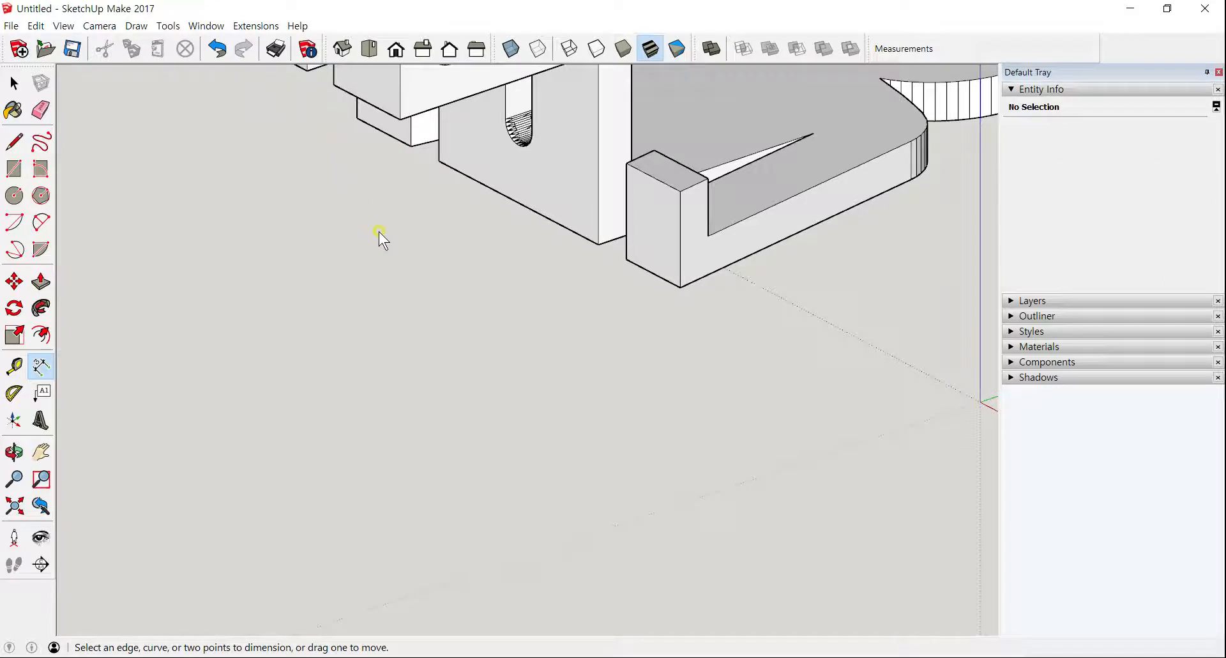
Resize the whole model with the Tape Measure by setting the end block's bottom edge to 41 mm.
{"action": "middle_click_drag", "start_coordinate": [468, 269], "coordinate": [465, 292], "text": "shift"}
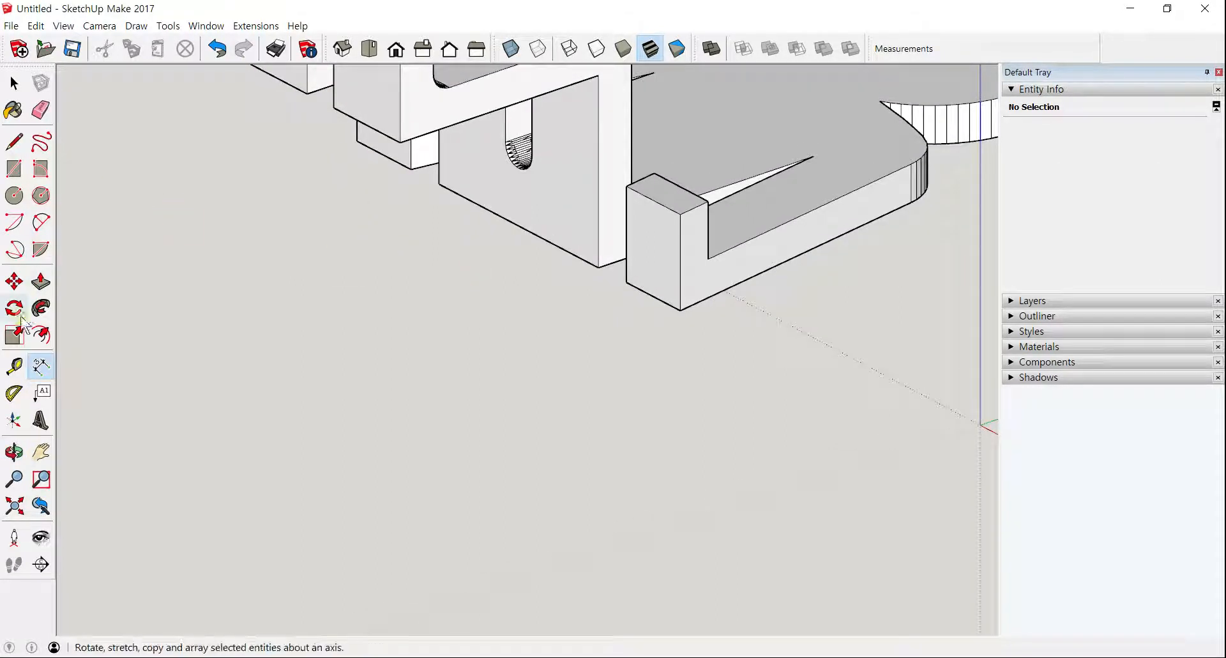
{"action": "left_click", "coordinate": [12, 367]}
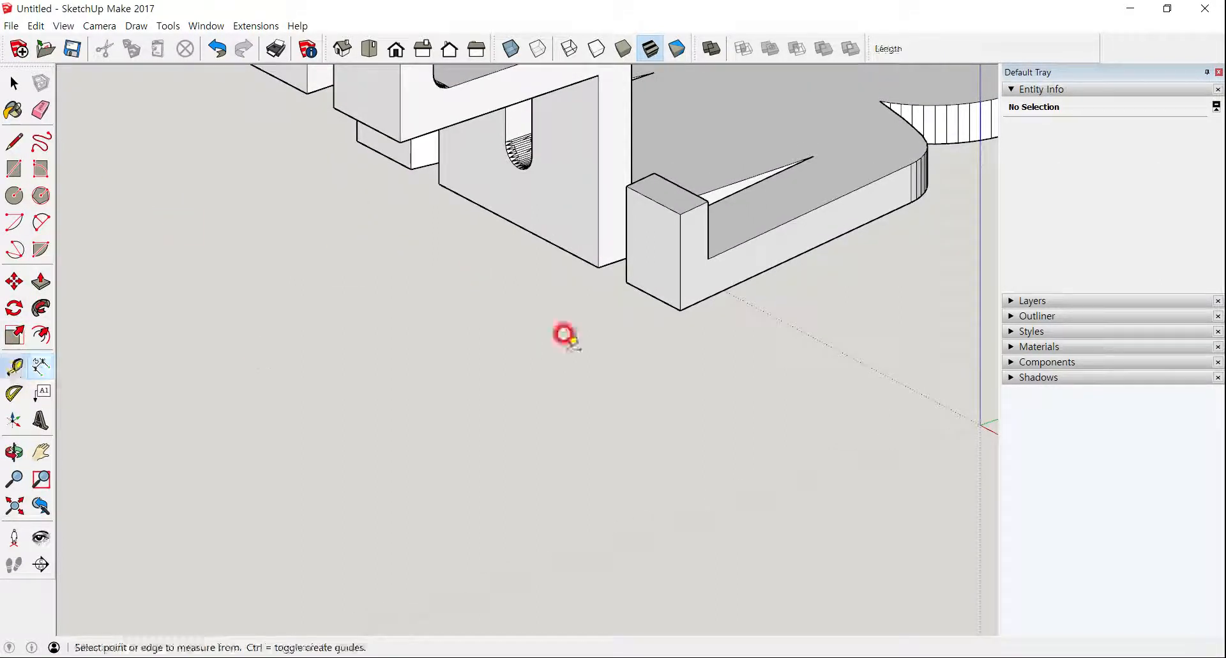
{"action": "left_click", "coordinate": [627, 274]}
{"action": "left_click", "coordinate": [677, 297]}
{"action": "type", "text": "41"}
{"action": "key", "text": "Return"}
{"action": "key", "text": "Return"}
{"action": "scroll", "coordinate": [660, 311], "scroll_direction": "down", "scroll_amount": 6}
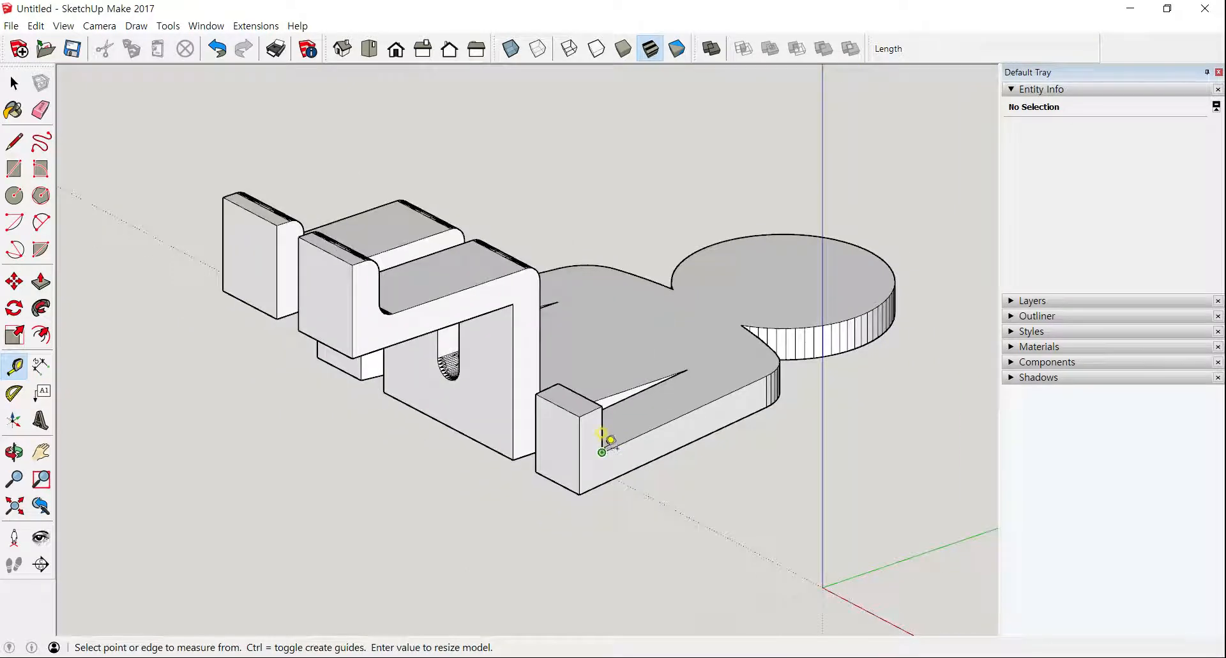
Draw a horizontal line across the end block's outer end face, level with the arm's top surface.
{"action": "scroll", "coordinate": [602, 441], "scroll_direction": "up", "scroll_amount": 2}
{"action": "left_click", "coordinate": [13, 83]}
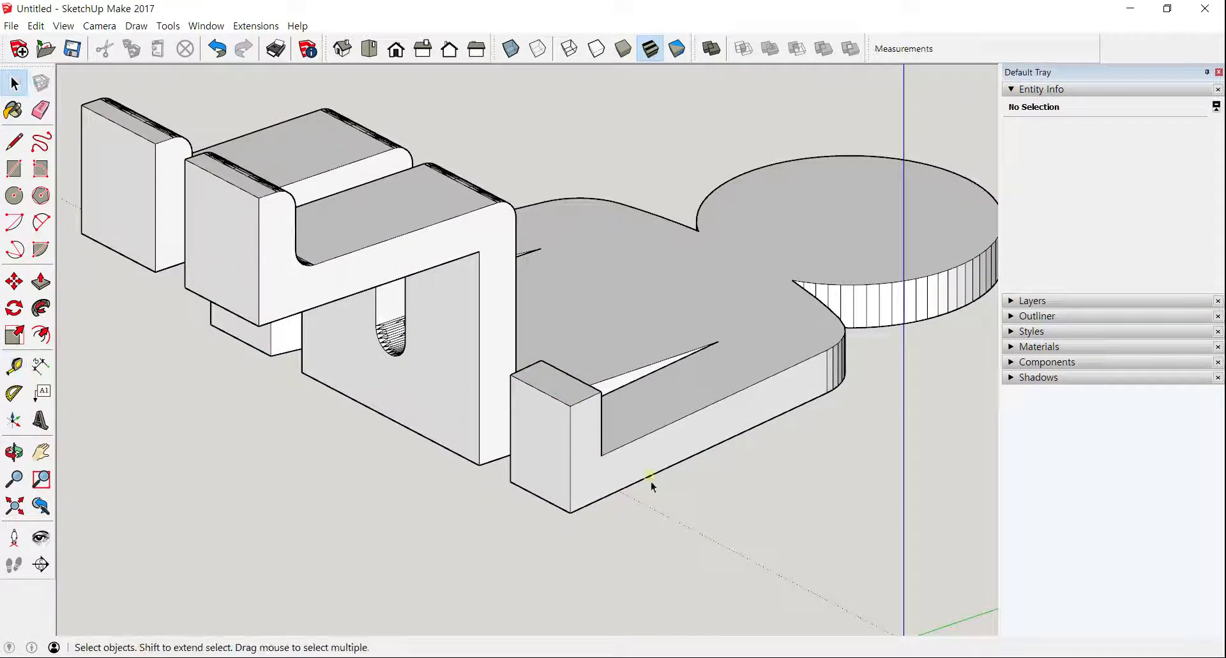
{"action": "scroll", "coordinate": [642, 454], "scroll_direction": "up", "scroll_amount": 5}
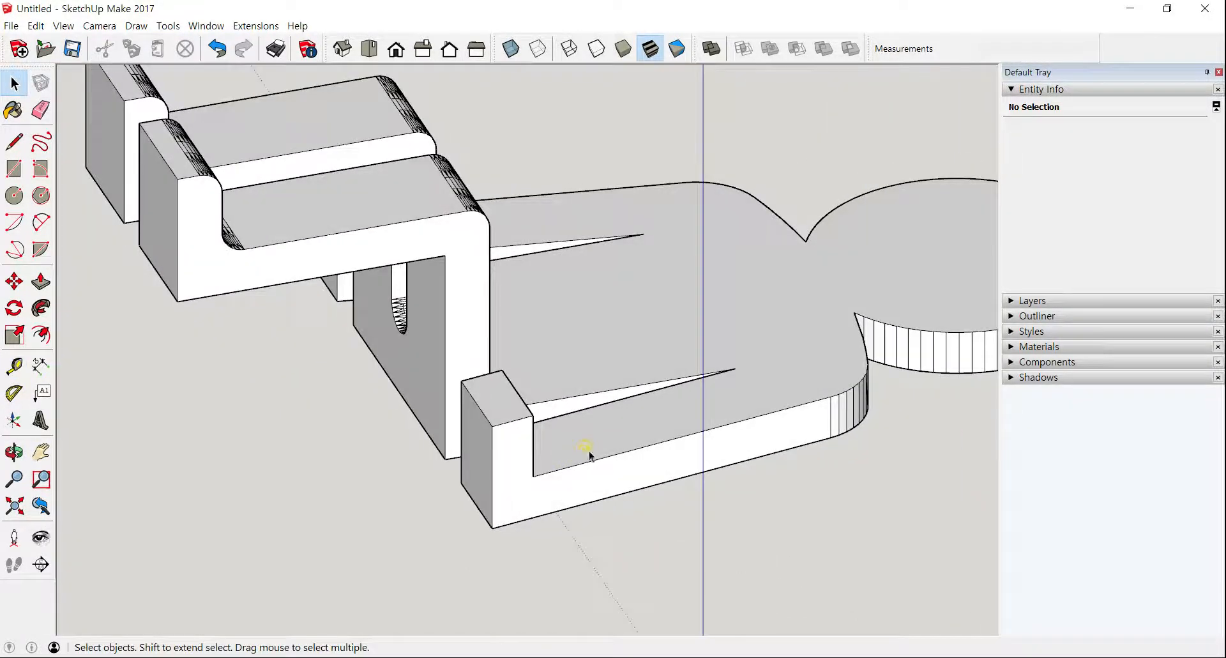
{"action": "scroll", "coordinate": [500, 454], "scroll_direction": "up", "scroll_amount": 2}
{"action": "middle_click_drag", "start_coordinate": [499, 455], "coordinate": [360, 450]}
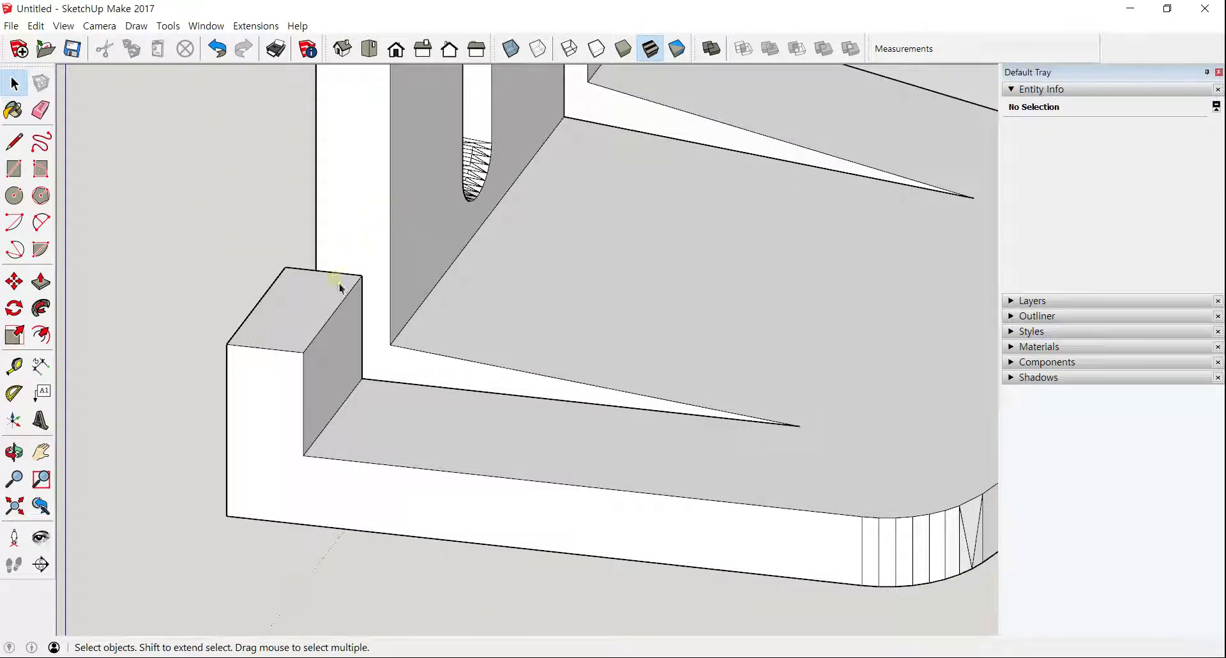
{"action": "scroll", "coordinate": [240, 442], "scroll_direction": "up", "scroll_amount": 1}
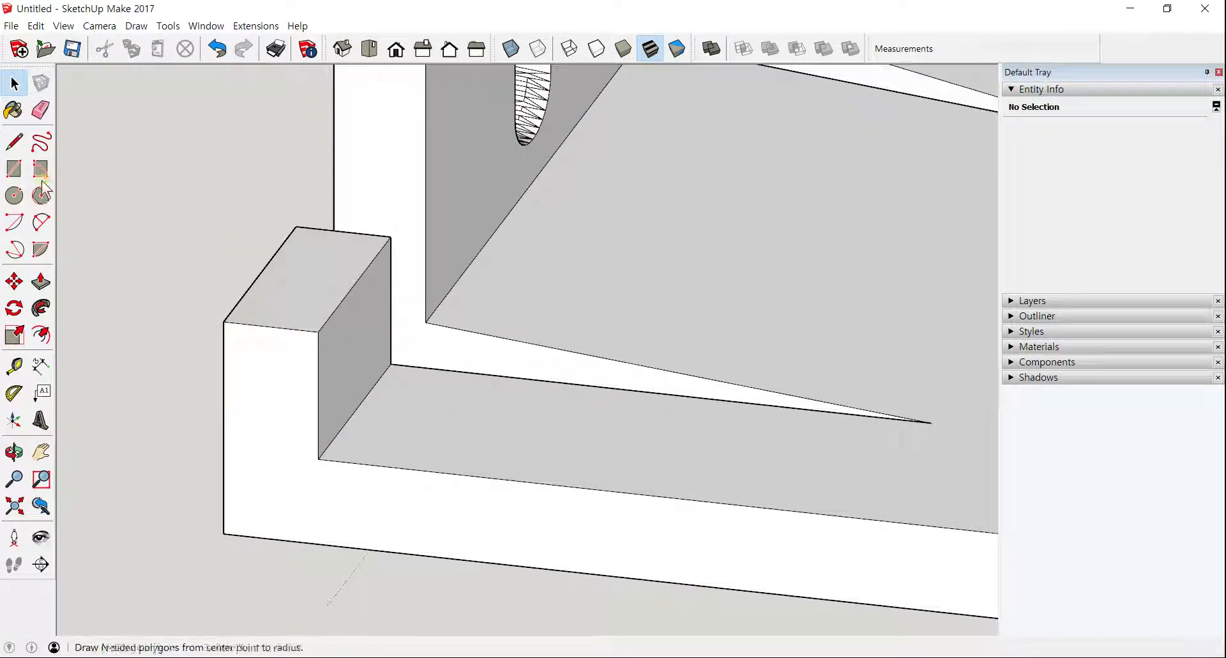
{"action": "left_click", "coordinate": [15, 142]}
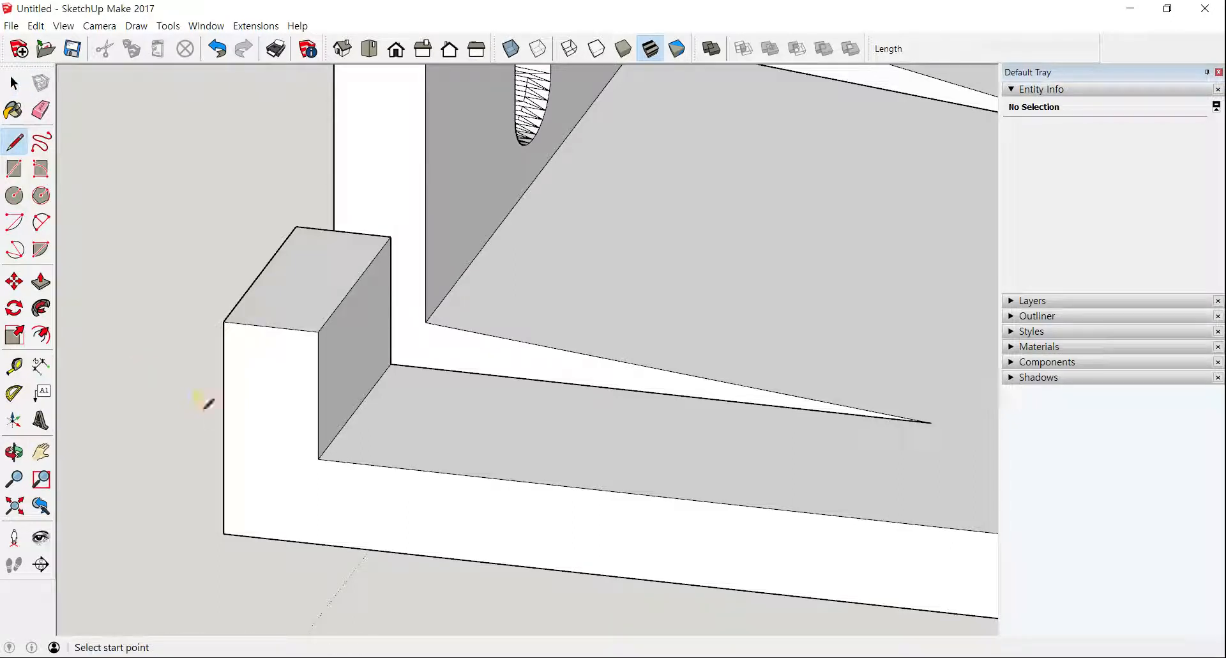
{"action": "left_click", "coordinate": [318, 458]}
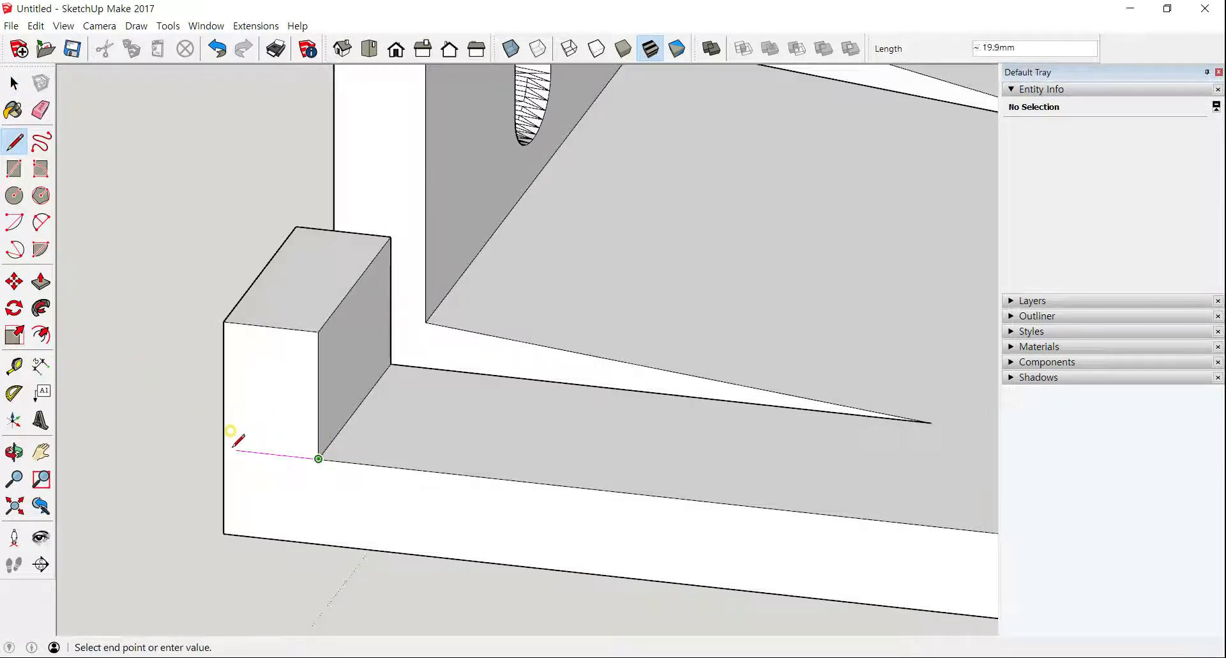
{"action": "key", "text": "Escape"}
{"action": "middle_click_drag", "start_coordinate": [230, 372], "coordinate": [746, 483]}
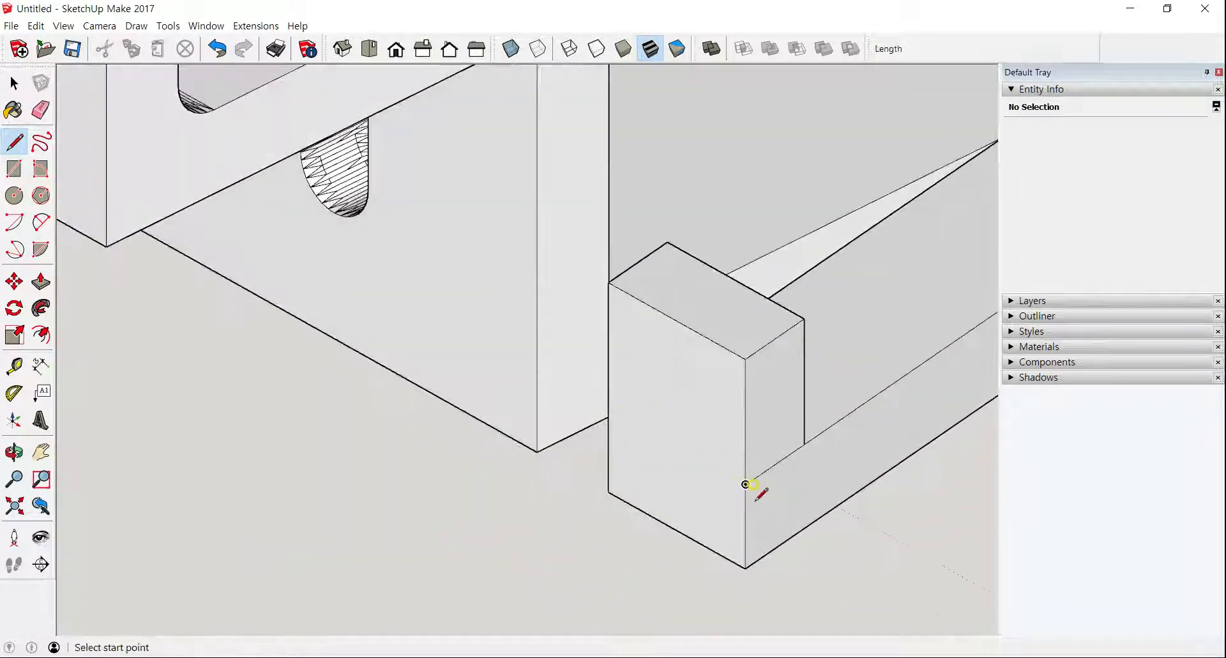
{"action": "left_click", "coordinate": [745, 484]}
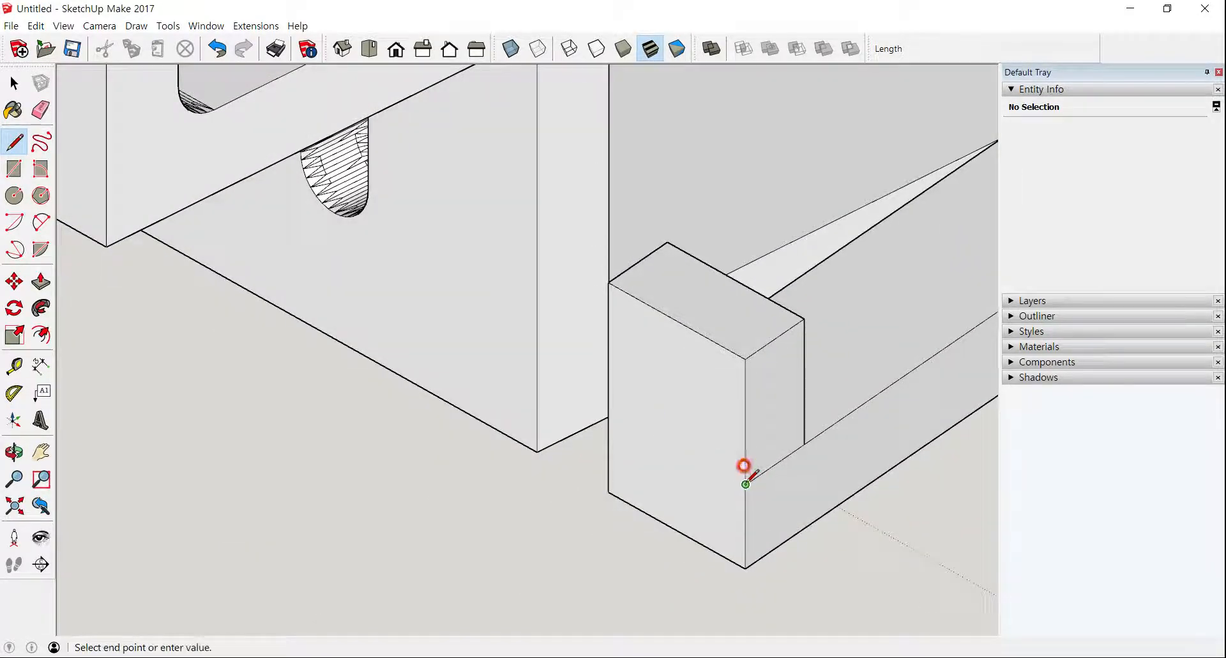
{"action": "left_click", "coordinate": [608, 406]}
Draw a line across the block's slit-side face to continue the dividing line at the arm's top surface.
{"action": "middle_click_drag", "start_coordinate": [547, 356], "coordinate": [955, 410]}
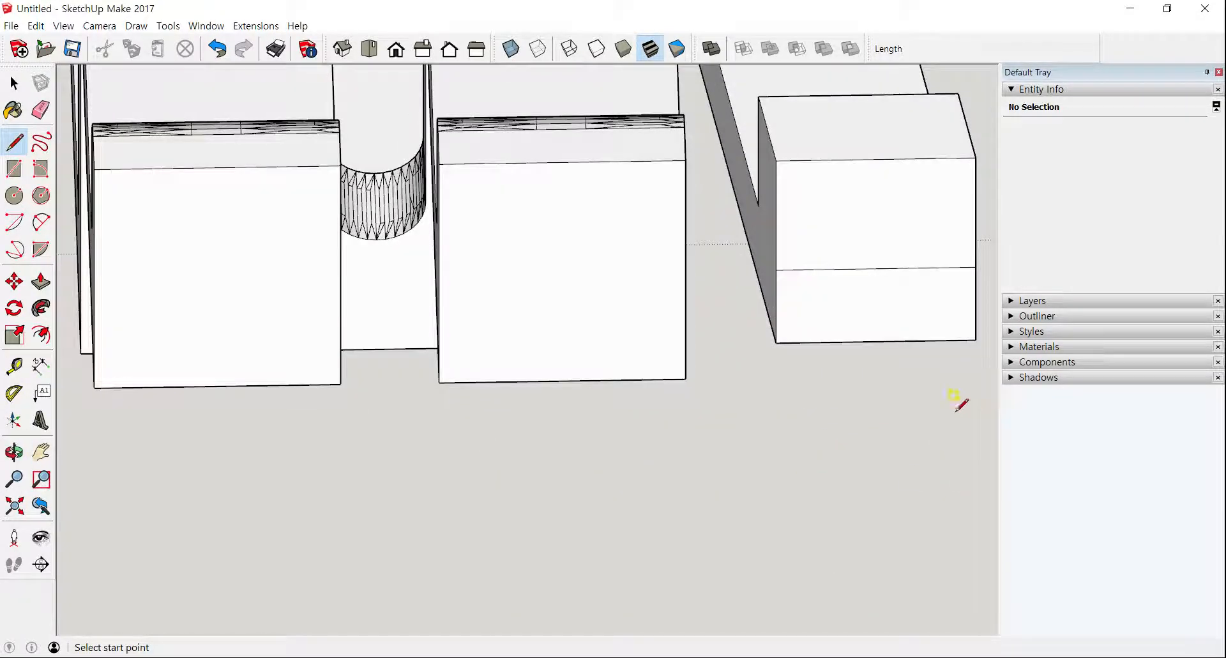
{"action": "left_click", "coordinate": [758, 204]}
{"action": "left_click", "coordinate": [780, 258]}
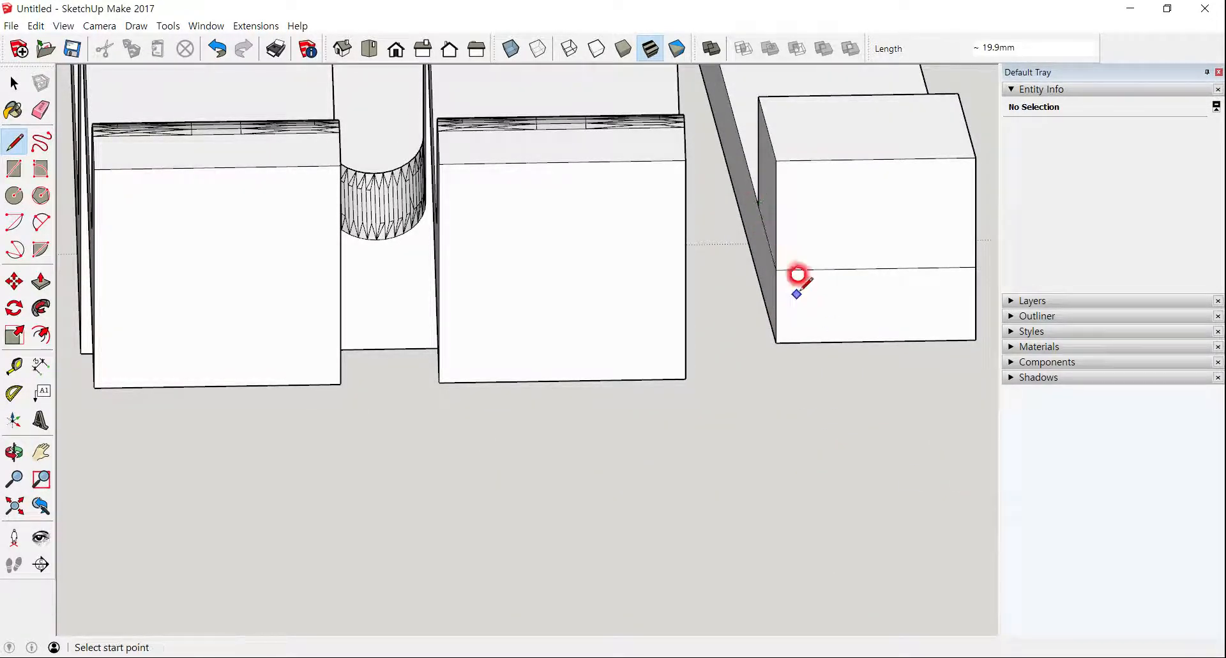
Delete the raised upper part of the end block above the dividing lines, leaving the flat arm end.
{"action": "middle_click_drag", "start_coordinate": [793, 279], "coordinate": [583, 296]}
{"action": "scroll", "coordinate": [583, 296], "scroll_direction": "down", "scroll_amount": 3}
{"action": "mouse_move", "coordinate": [673, 276]}
{"action": "middle_mouse_down"}
{"action": "mouse_move", "coordinate": [708, 318]}
{"action": "mouse_move", "coordinate": [634, 230]}
{"action": "mouse_move", "coordinate": [372, 241]}
{"action": "mouse_move", "coordinate": [481, 400]}
{"action": "mouse_move", "coordinate": [350, 239]}
{"action": "mouse_move", "coordinate": [203, 273]}
{"action": "mouse_move", "coordinate": [151, 307]}
{"action": "mouse_move", "coordinate": [360, 283]}
{"action": "mouse_move", "coordinate": [349, 232]}
{"action": "middle_mouse_up"}
{"action": "scroll", "coordinate": [372, 241], "scroll_direction": "up", "scroll_amount": 5}
{"action": "scroll", "coordinate": [202, 274], "scroll_direction": "up", "scroll_amount": 3}
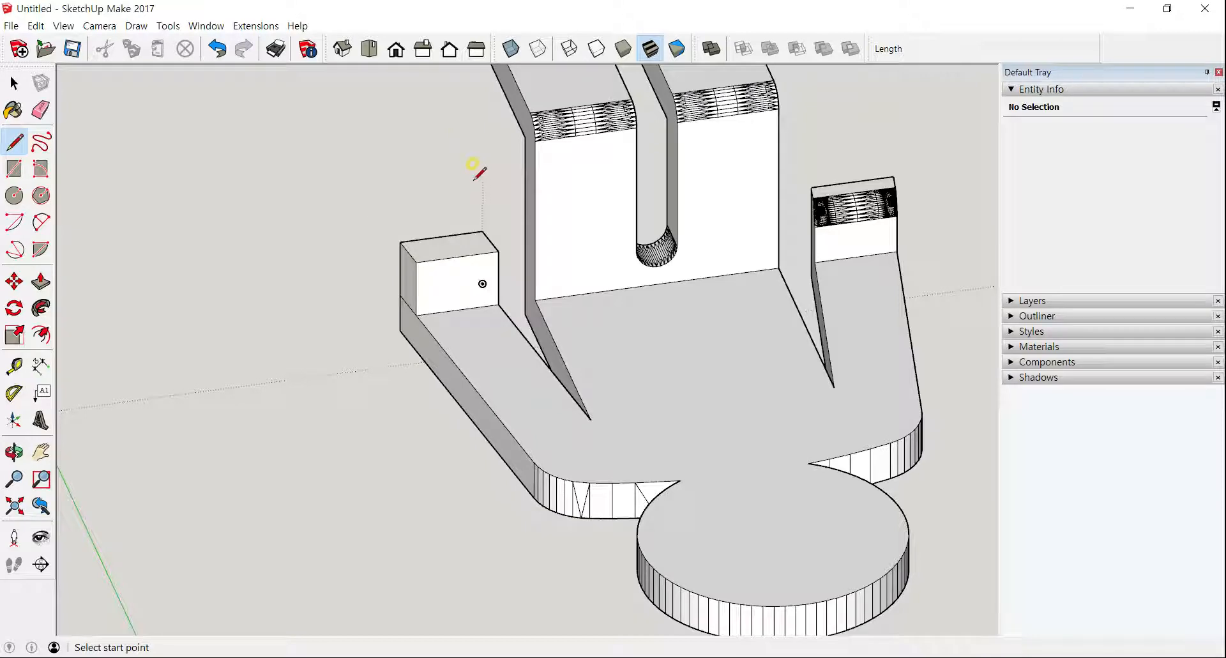
{"action": "key", "text": "space"}
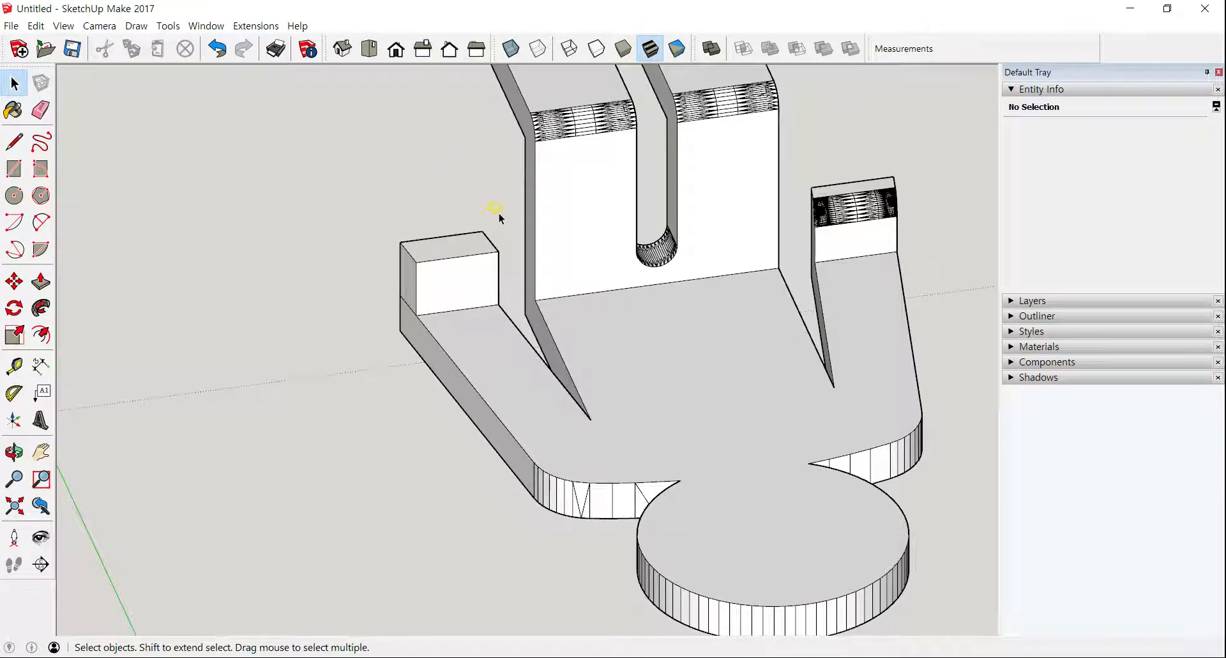
{"action": "middle_click_drag", "start_coordinate": [501, 243], "coordinate": [506, 208]}
{"action": "left_click_drag", "start_coordinate": [511, 212], "coordinate": [383, 269]}
{"action": "key", "text": "Delete"}
Push/Pull the arm's flat end face upward with a new starting face to the height of the opposite arm's hook.
{"action": "middle_click_drag", "start_coordinate": [417, 259], "coordinate": [448, 271]}
{"action": "scroll", "coordinate": [449, 262], "scroll_direction": "up", "scroll_amount": 4}
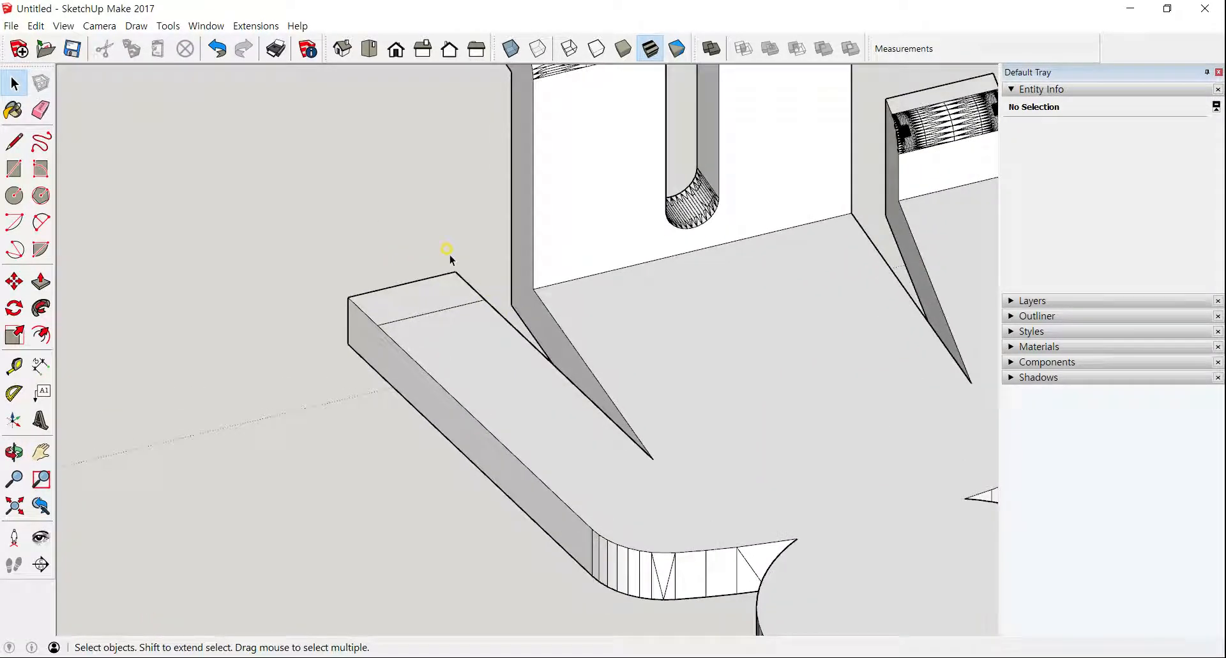
{"action": "key", "text": "p"}
{"action": "left_click", "coordinate": [437, 285]}
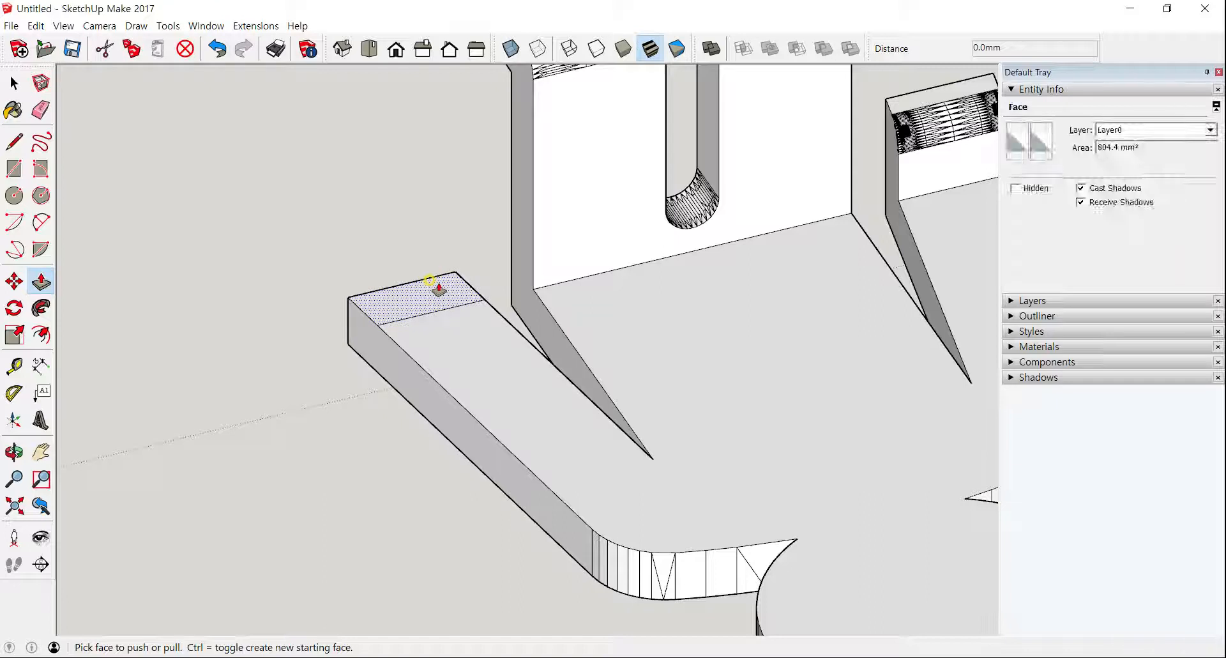
{"action": "left_click", "coordinate": [445, 284]}
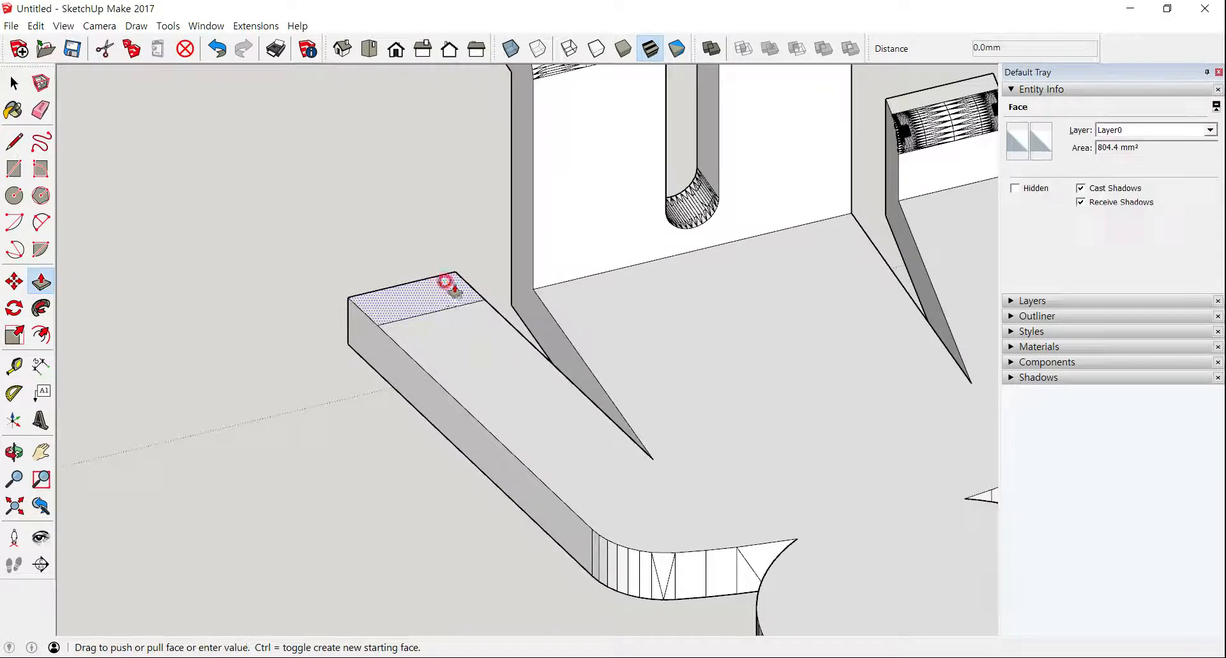
{"action": "key", "text": "Escape"}
{"action": "left_click", "coordinate": [471, 225]}
{"action": "key", "text": "ctrl"}
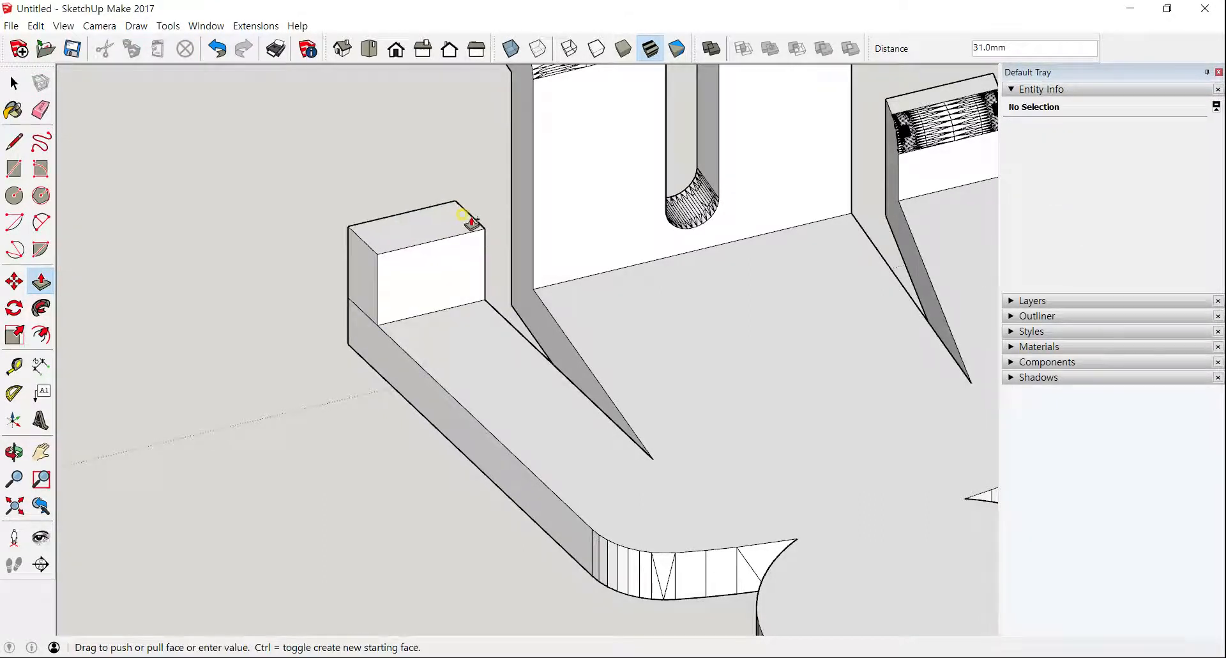
{"action": "left_click", "coordinate": [888, 105]}
{"action": "key", "text": "space"}
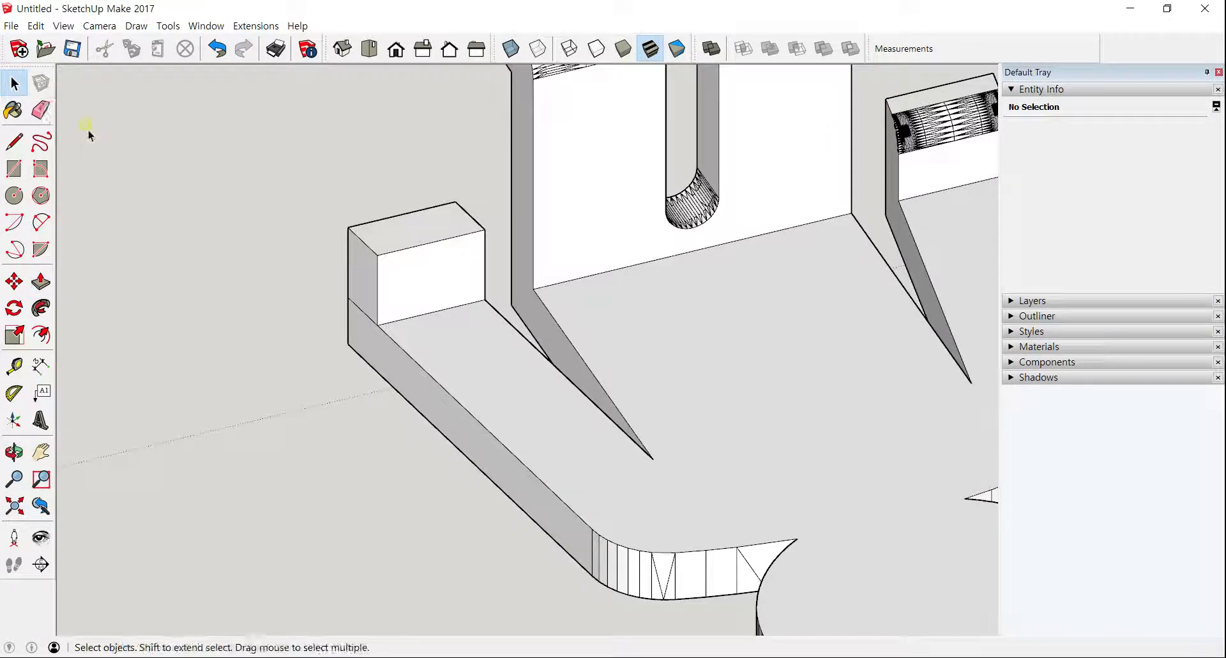
Place guide lines 10 mm from the block's inner top edge on both the top face and the inner face.
{"action": "middle_click_drag", "start_coordinate": [204, 211], "coordinate": [309, 229]}
{"action": "scroll", "coordinate": [357, 277], "scroll_direction": "up", "scroll_amount": 5}
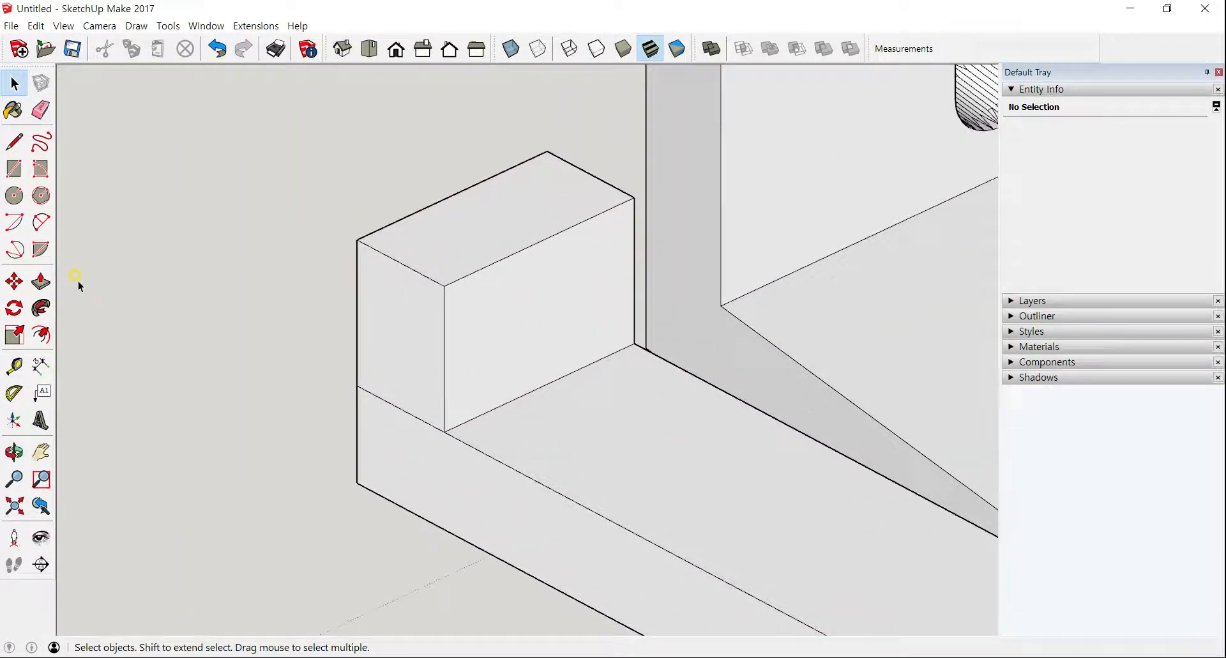
{"action": "left_click", "coordinate": [14, 365]}
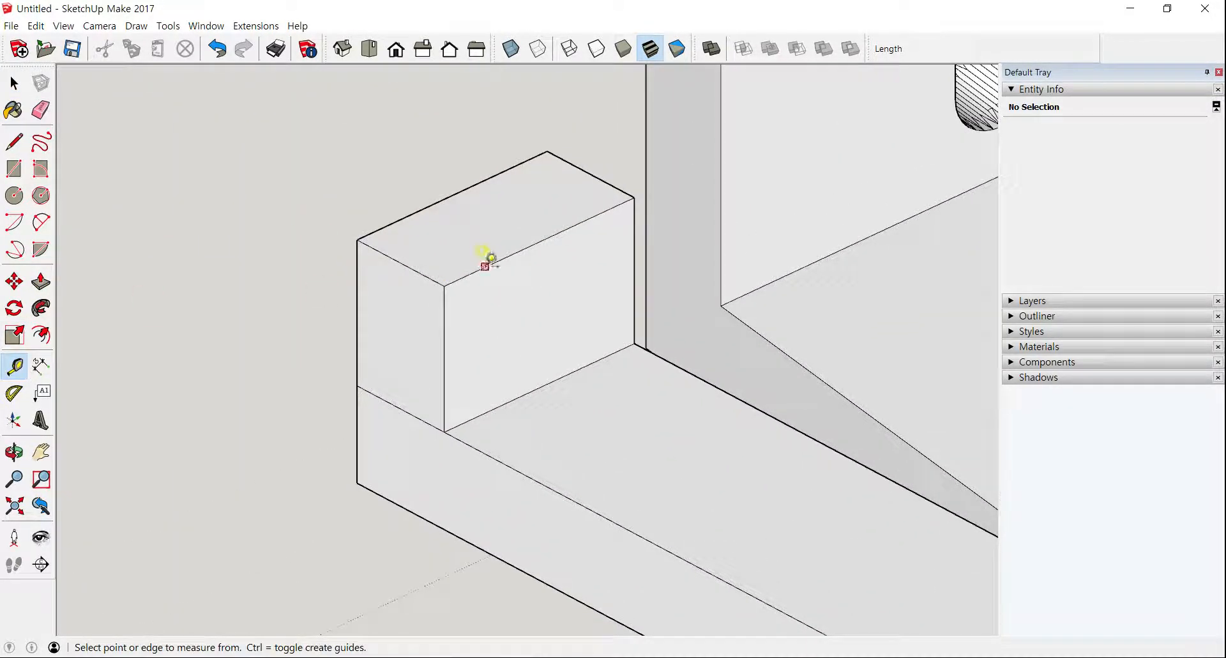
{"action": "left_click", "coordinate": [485, 265]}
{"action": "type", "text": "1"}
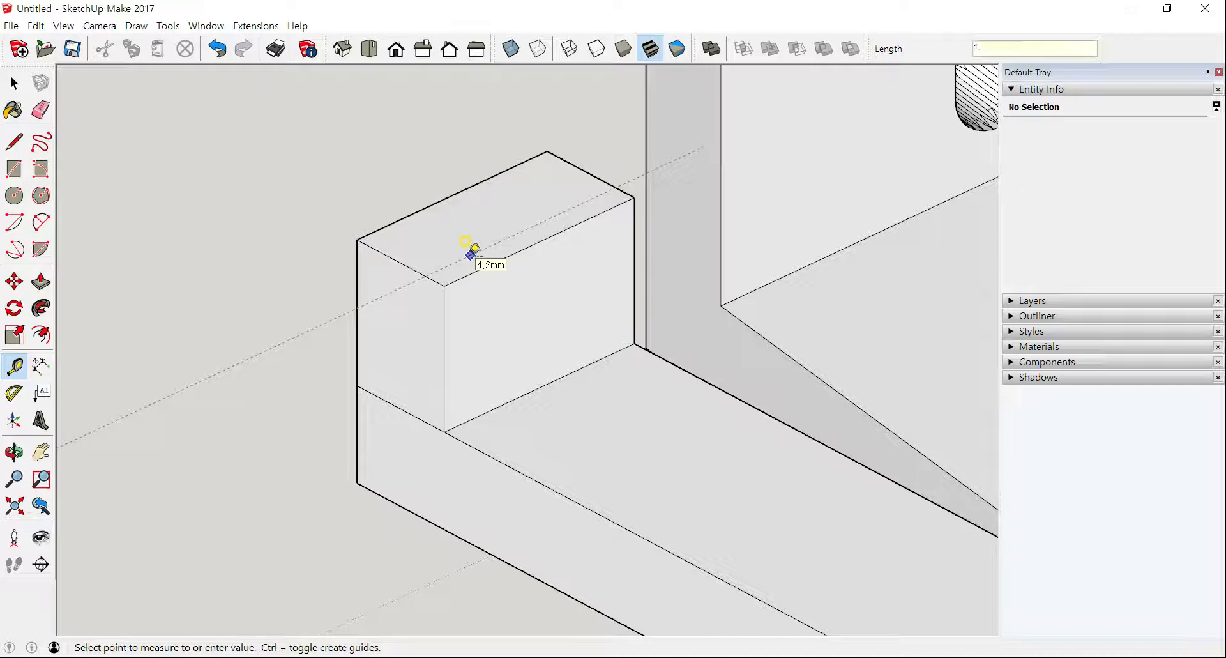
{"action": "type", "text": "0"}
{"action": "key", "text": "Return"}
{"action": "left_click", "coordinate": [472, 272]}
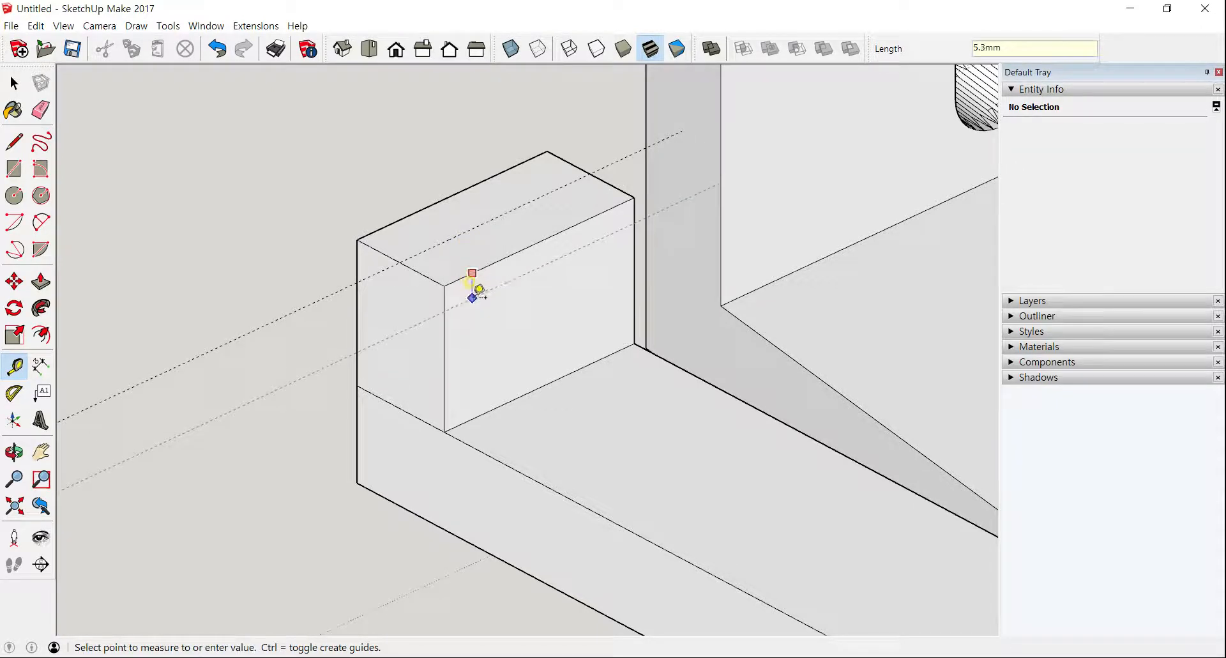
{"action": "type", "text": "10"}
{"action": "key", "text": "Return"}
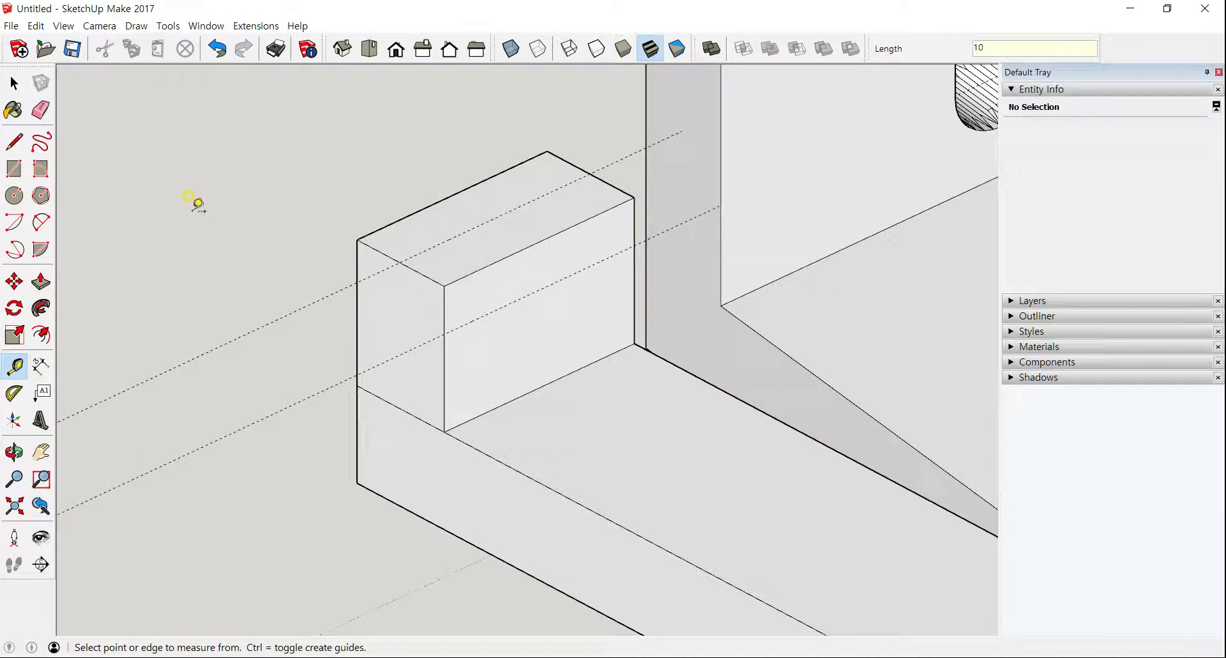
Draw a corner arc between the two guides on each side face of the block.
{"action": "left_click", "coordinate": [41, 222]}
{"action": "scroll", "coordinate": [301, 291], "scroll_direction": "up", "scroll_amount": 2}
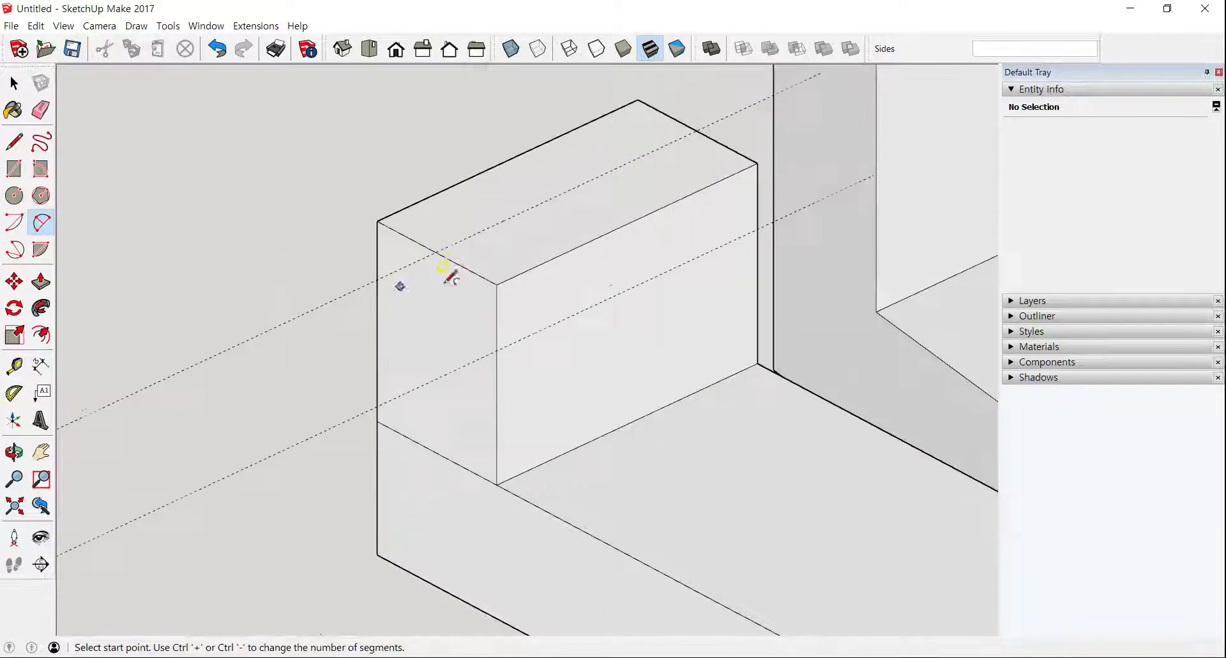
{"action": "left_click", "coordinate": [436, 251]}
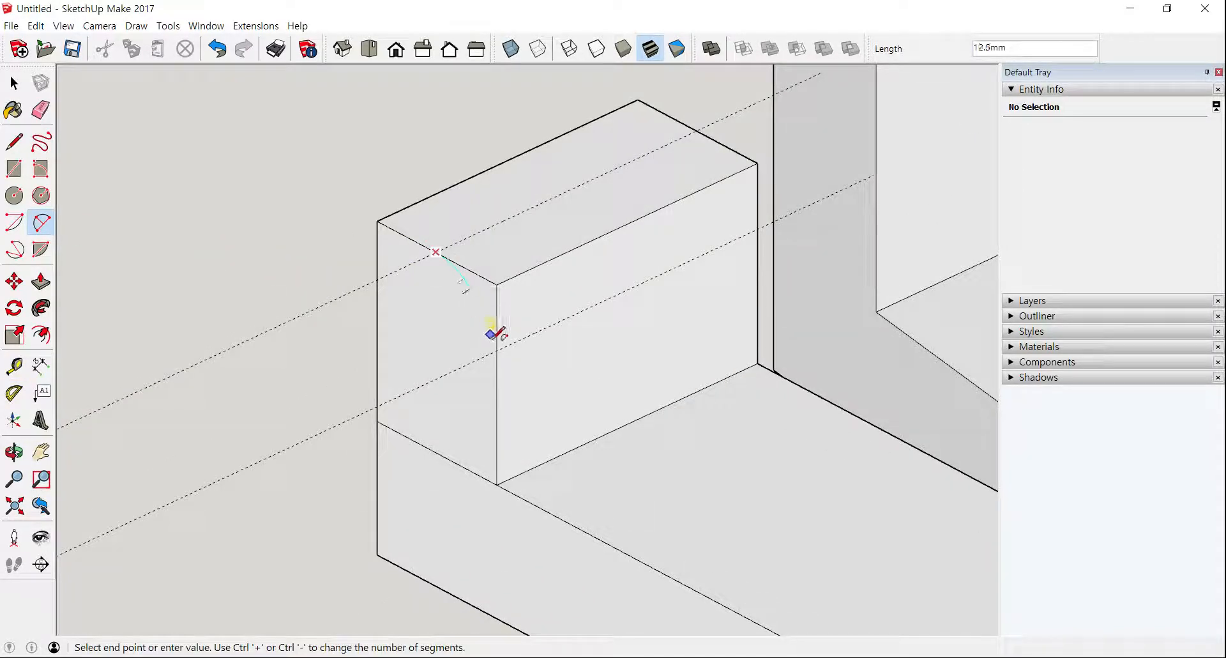
{"action": "left_click", "coordinate": [493, 334]}
{"action": "middle_click_drag", "start_coordinate": [397, 265], "coordinate": [440, 289]}
{"action": "middle_click_drag", "start_coordinate": [802, 334], "coordinate": [738, 252]}
{"action": "left_click", "coordinate": [719, 240]}
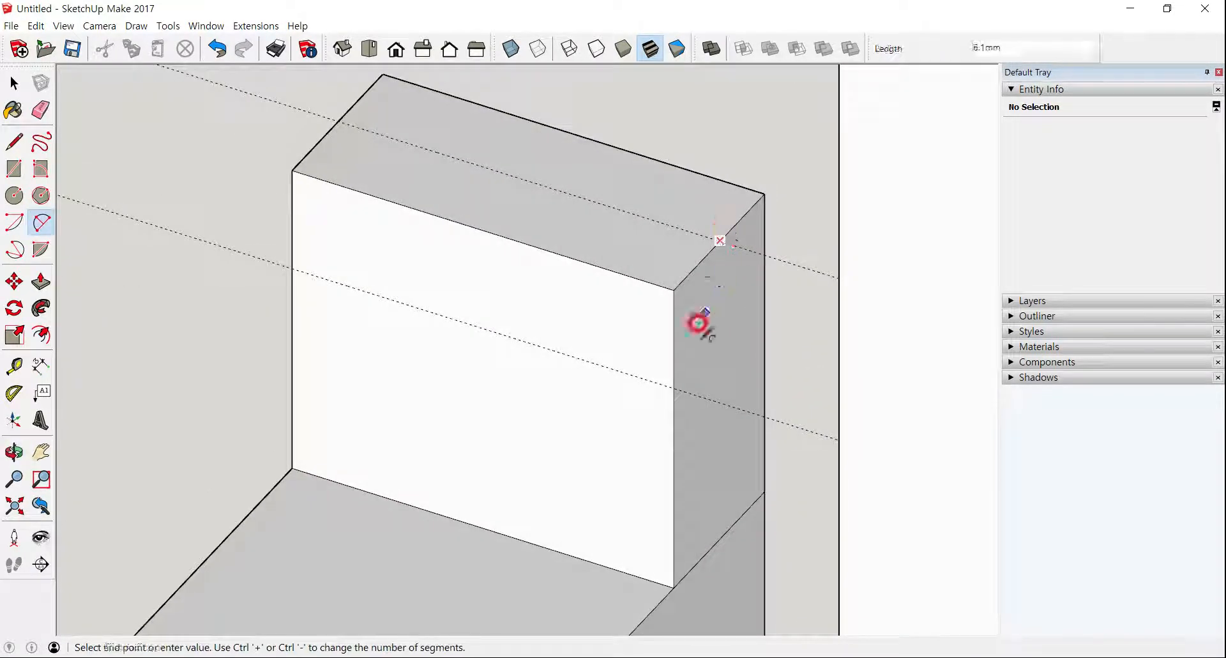
{"action": "left_click", "coordinate": [671, 376]}
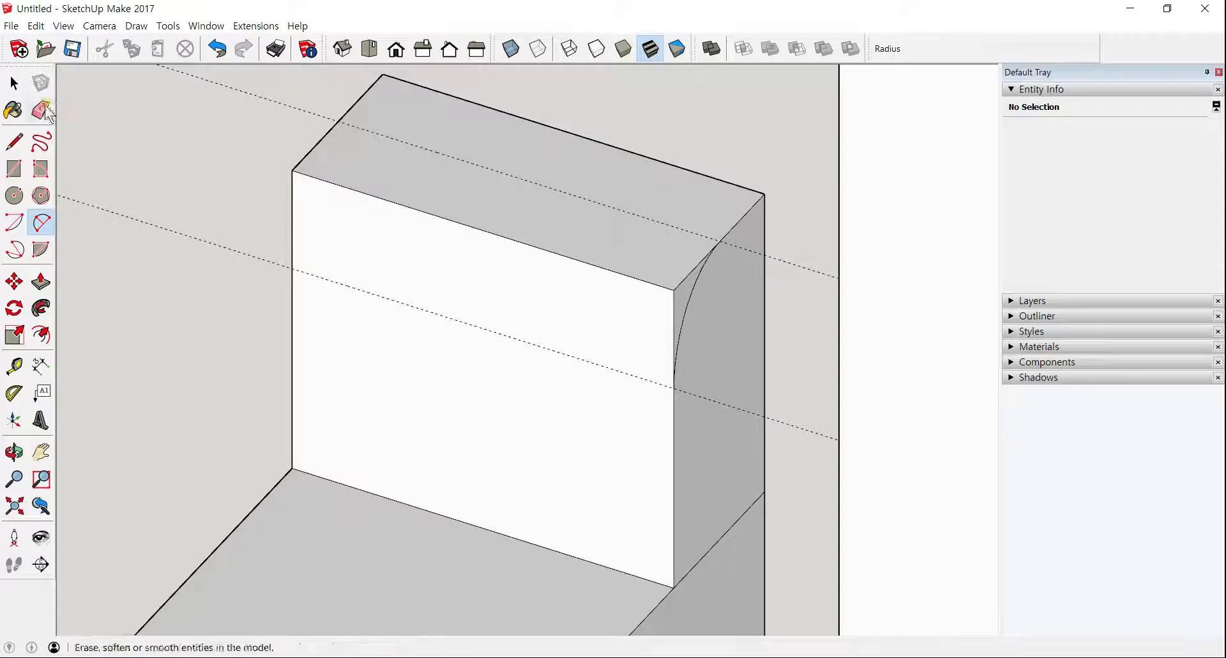
Draw a 41 mm line across the block's top face, connecting the upper ends of the two arcs.
{"action": "left_click", "coordinate": [13, 137]}
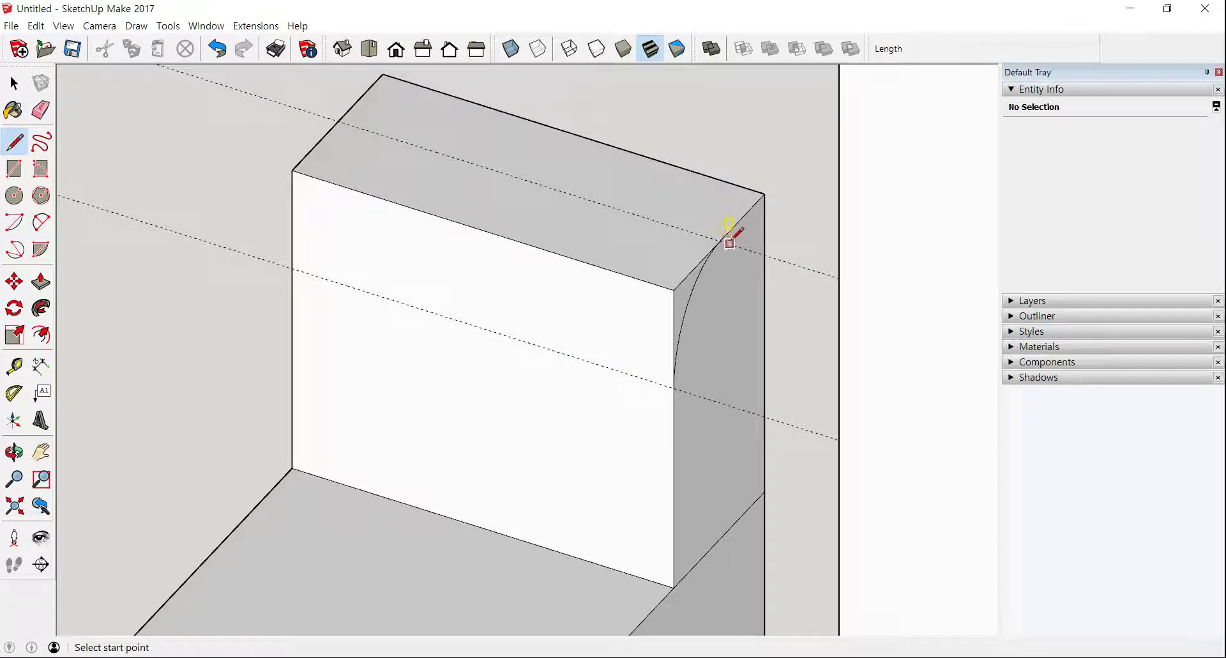
{"action": "scroll", "coordinate": [718, 241], "scroll_direction": "up", "scroll_amount": 2}
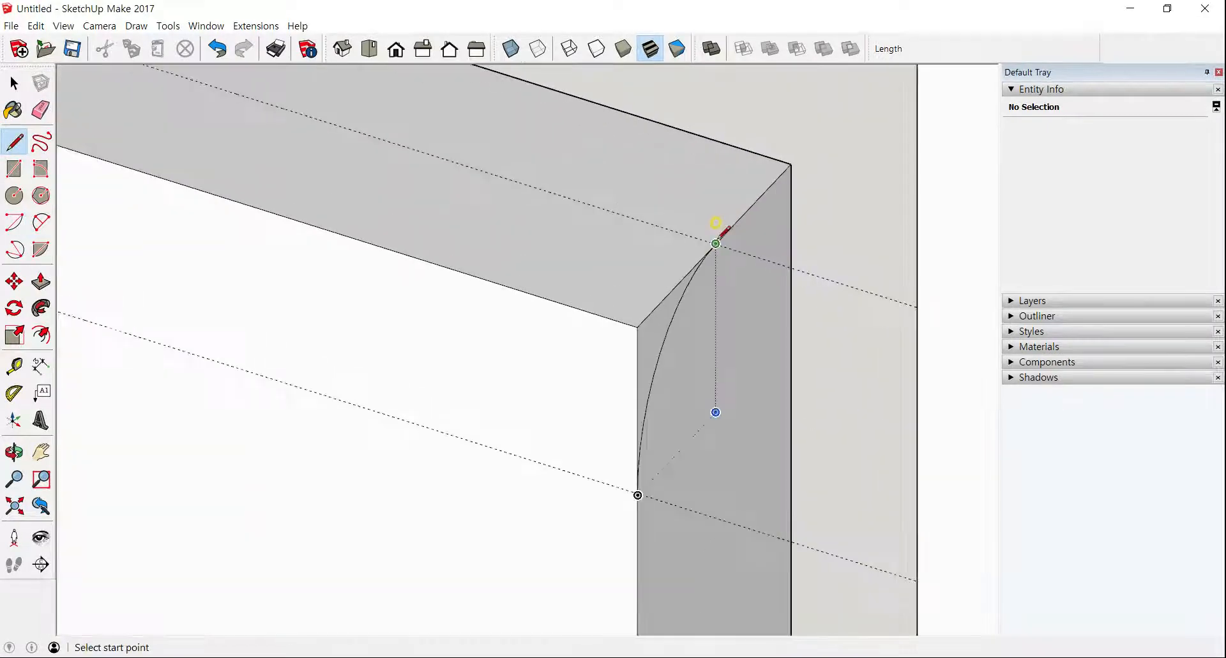
{"action": "left_click", "coordinate": [715, 244]}
{"action": "scroll", "coordinate": [464, 143], "scroll_direction": "down", "scroll_amount": 1}
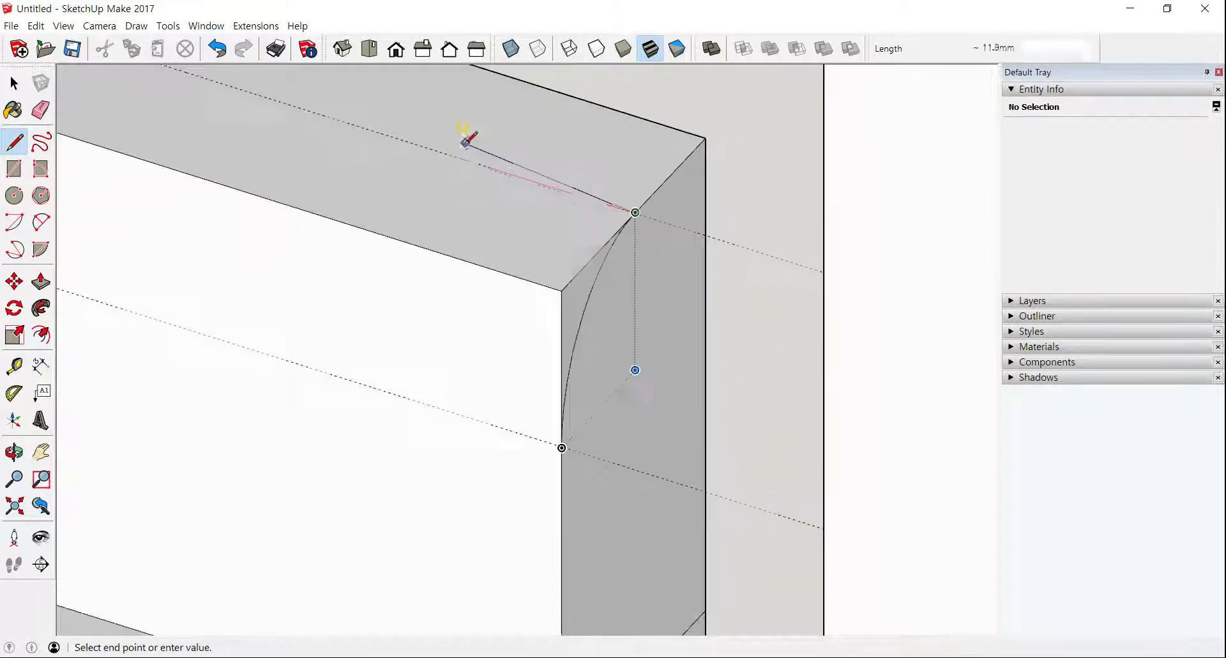
{"action": "scroll", "coordinate": [464, 143], "scroll_direction": "down", "scroll_amount": 2}
{"action": "middle_click_drag", "start_coordinate": [465, 156], "coordinate": [787, 327], "text": "shift"}
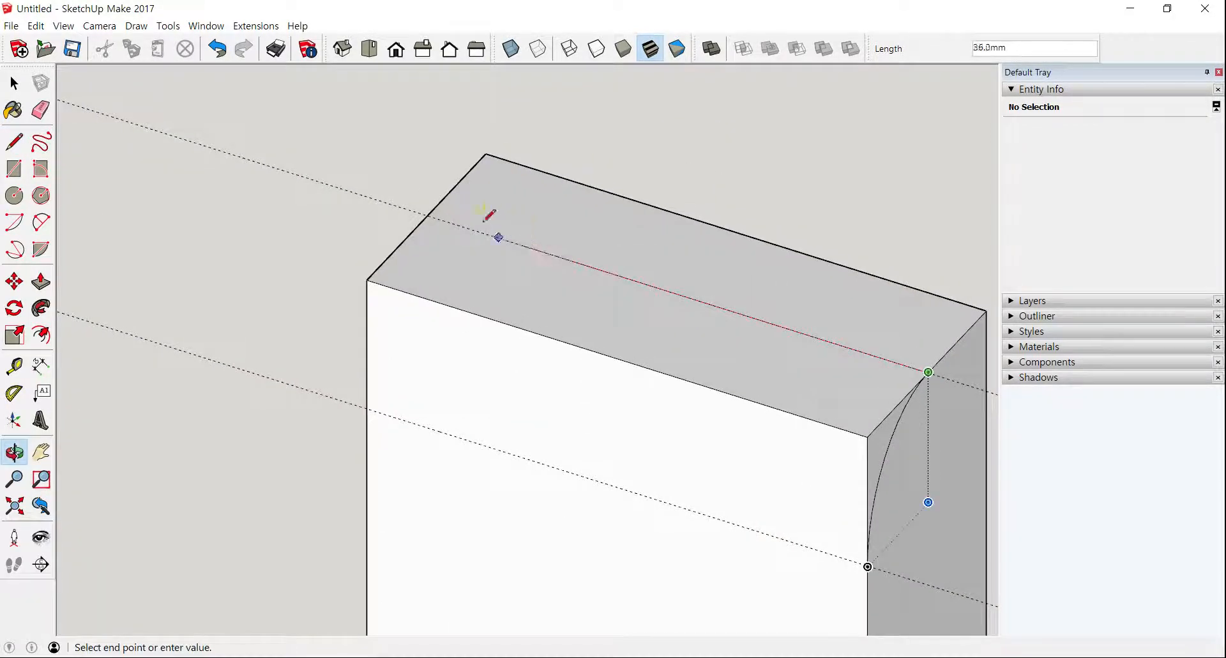
{"action": "left_click", "coordinate": [427, 216]}
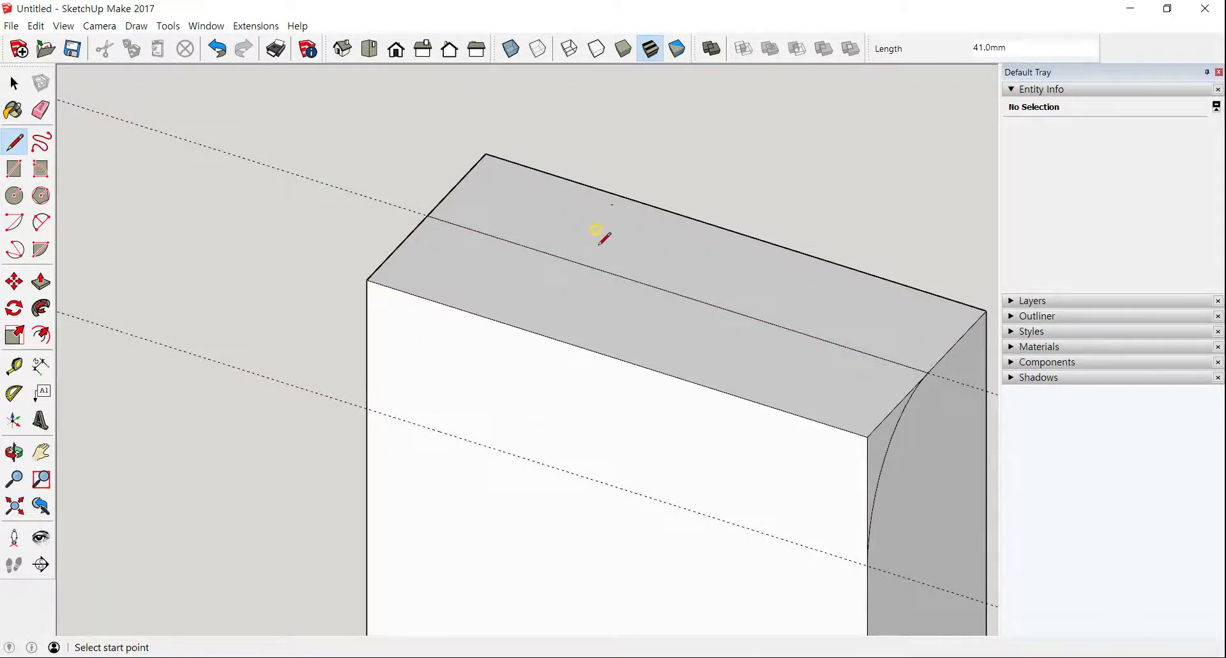
Draw a line across the block's inner face along the guide, connecting the lower ends of the two arcs.
{"action": "middle_click_drag", "start_coordinate": [600, 240], "coordinate": [649, 172], "text": "shift"}
{"action": "left_click", "coordinate": [352, 280]}
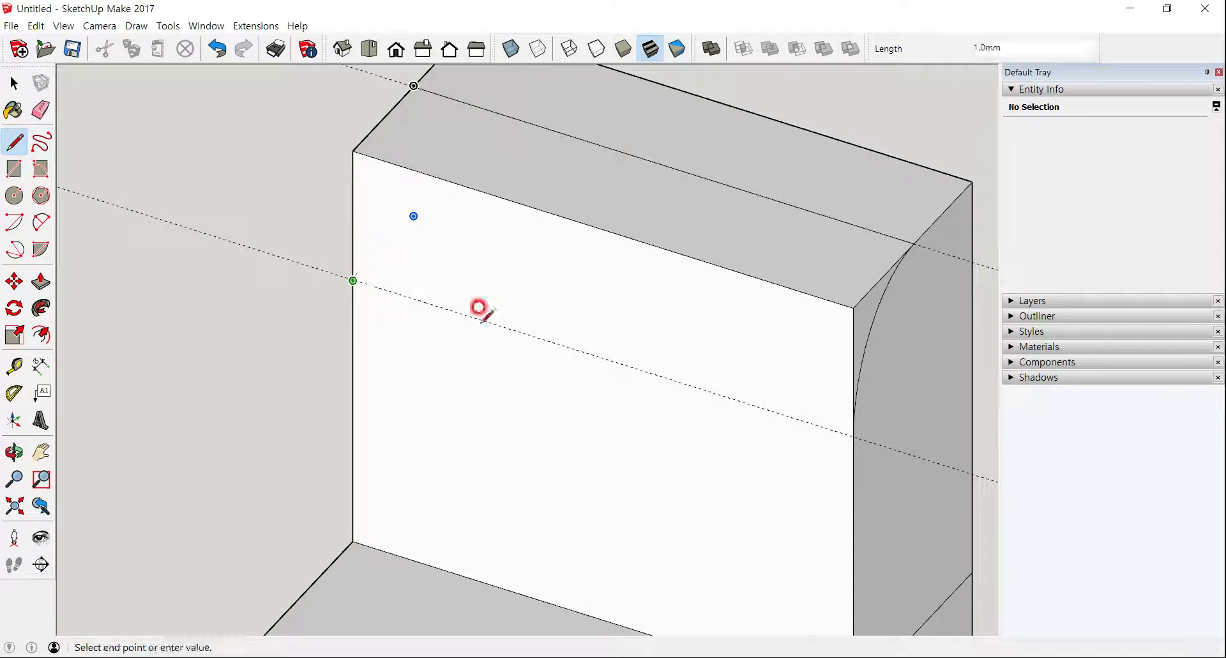
{"action": "key", "text": "Escape"}
{"action": "left_click", "coordinate": [853, 437]}
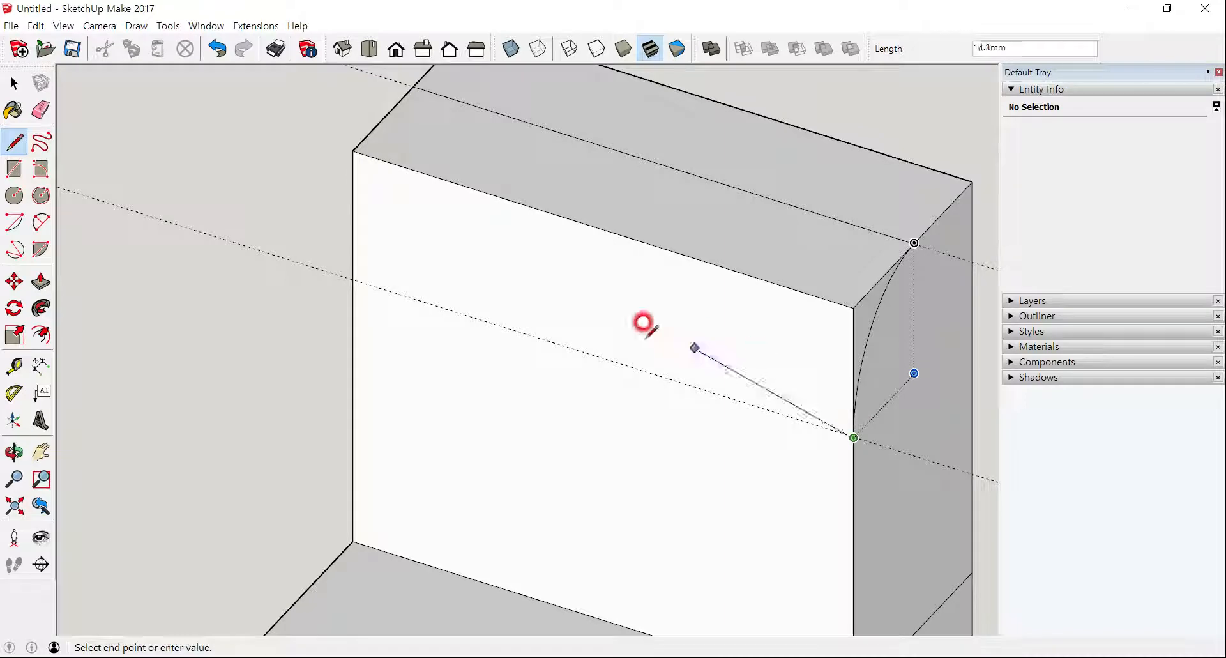
{"action": "middle_click_drag", "start_coordinate": [359, 275], "coordinate": [501, 466]}
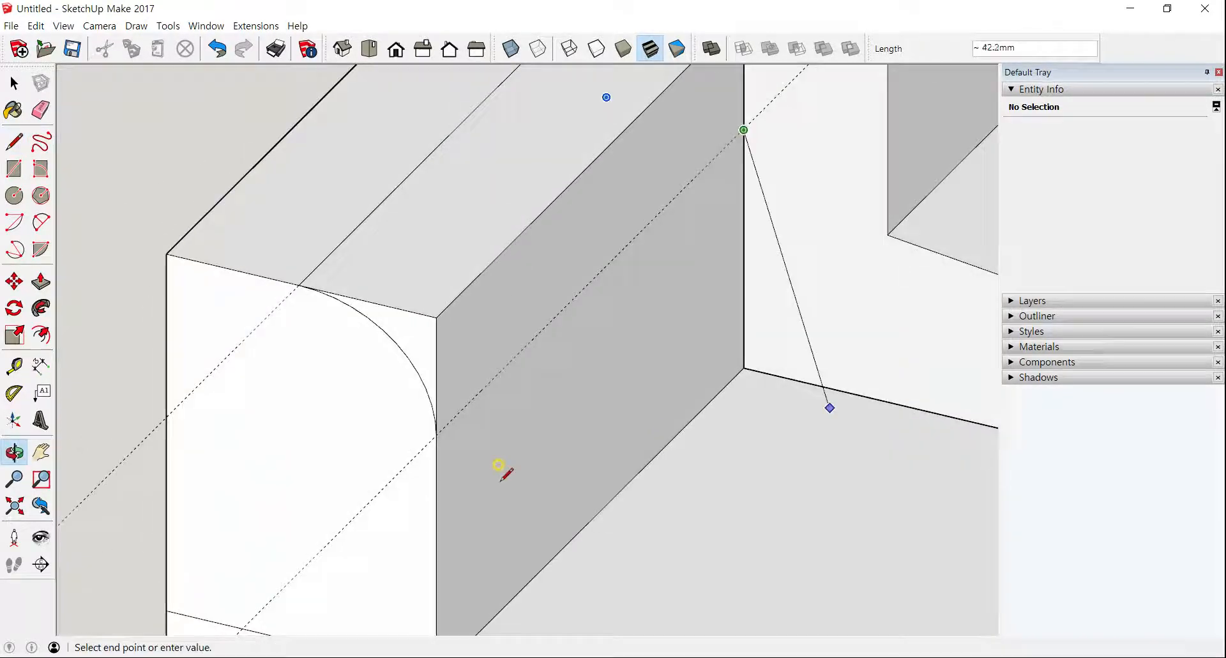
{"action": "left_click", "coordinate": [436, 432]}
{"action": "scroll", "coordinate": [430, 419], "scroll_direction": "down", "scroll_amount": 2}
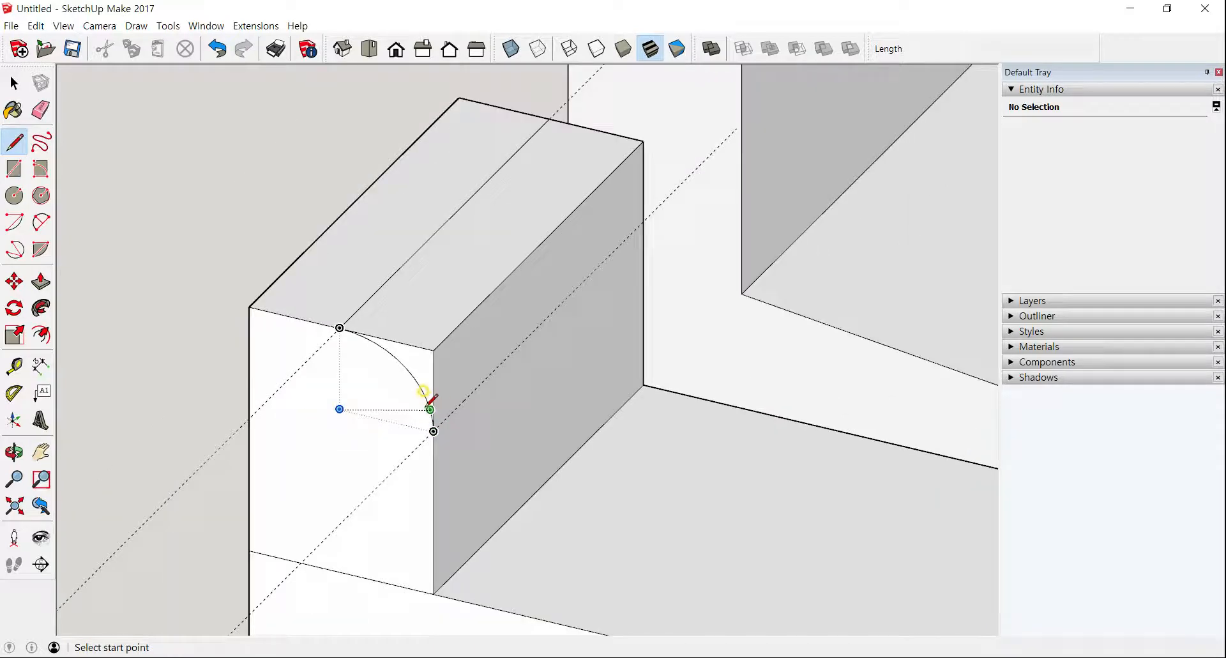
Delete the two construction guide lines from the block's top and inner faces.
{"action": "key", "text": "space"}
{"action": "scroll", "coordinate": [348, 389], "scroll_direction": "down", "scroll_amount": 2}
{"action": "middle_click_drag", "start_coordinate": [346, 385], "coordinate": [238, 395]}
{"action": "left_click_drag", "start_coordinate": [197, 369], "coordinate": [140, 590]}
{"action": "key", "text": "Delete"}
{"action": "key", "text": "Delete"}
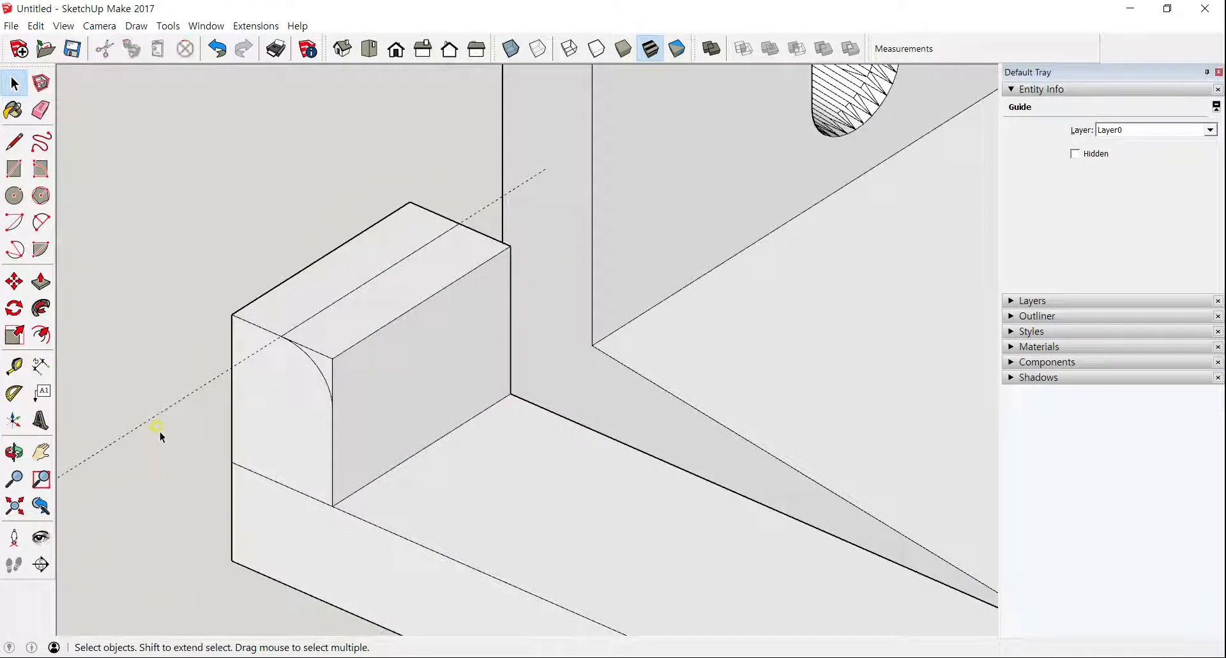
{"action": "left_click", "coordinate": [160, 415]}
{"action": "key", "text": "Delete"}
{"action": "middle_click_drag", "start_coordinate": [277, 476], "coordinate": [263, 472]}
Draw a line about 41 mm long across the block's inner face, joining the lower ends of the two arcs.
{"action": "key", "text": "space"}
{"action": "left_click", "coordinate": [14, 142]}
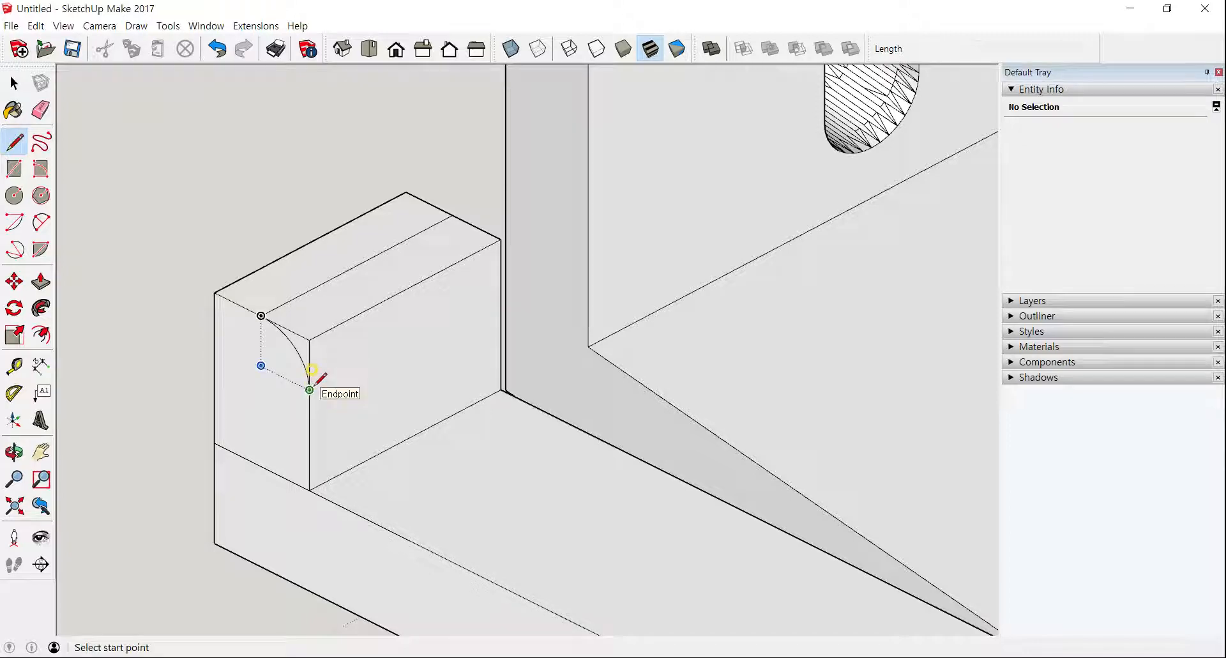
{"action": "left_click", "coordinate": [310, 385]}
{"action": "middle_click_drag", "start_coordinate": [487, 301], "coordinate": [415, 220]}
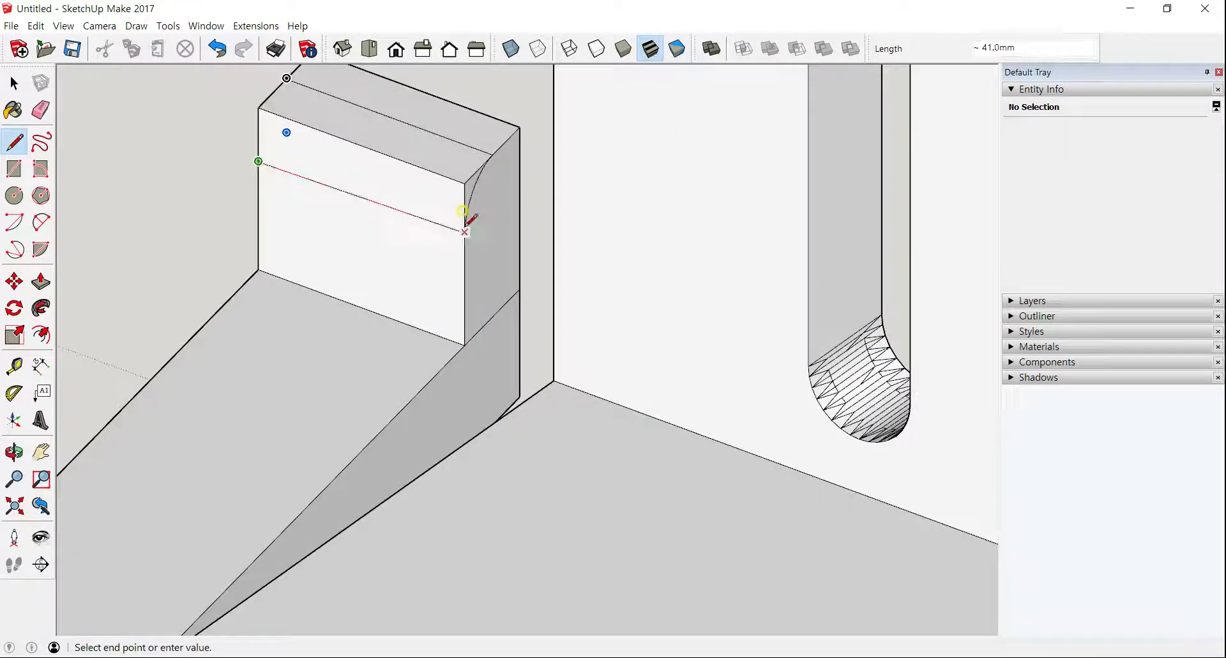
{"action": "left_click", "coordinate": [464, 230]}
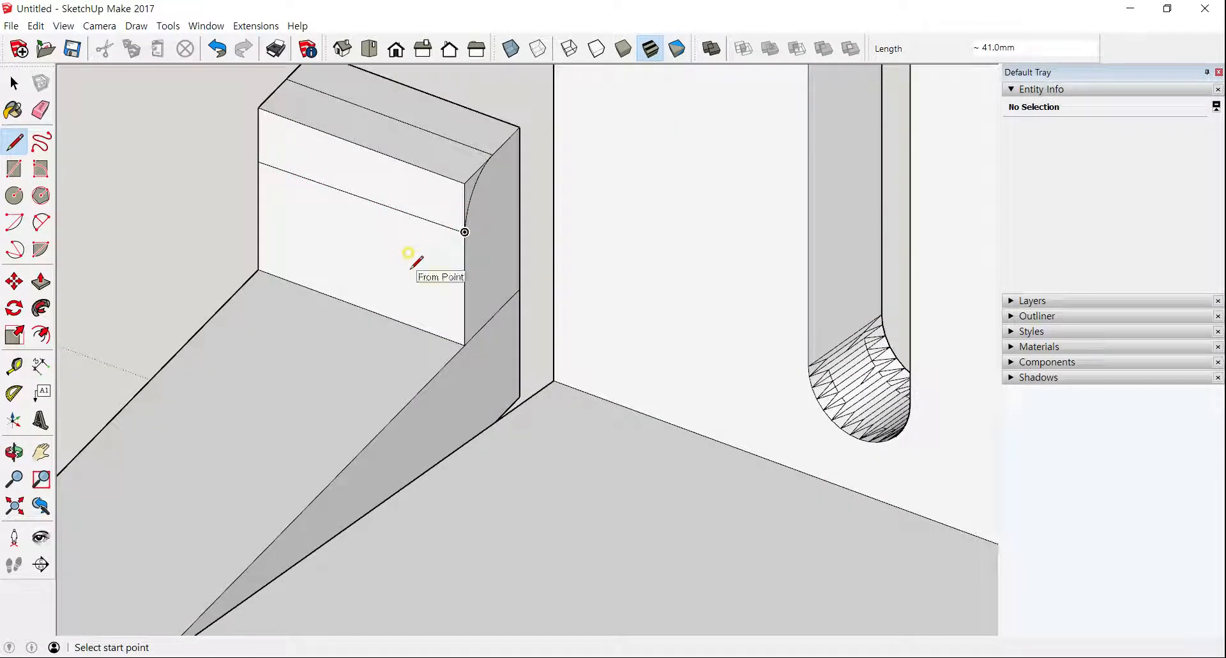
Erase the square corner edges outside the arcs at both ends of the block, leaving only the rounded outline.
{"action": "mouse_move", "coordinate": [413, 254]}
{"action": "middle_mouse_down"}
{"action": "mouse_move", "coordinate": [537, 496]}
{"action": "mouse_move", "coordinate": [519, 396]}
{"action": "mouse_move", "coordinate": [503, 392]}
{"action": "mouse_move", "coordinate": [465, 237]}
{"action": "middle_mouse_up"}
{"action": "scroll", "coordinate": [467, 255], "scroll_direction": "up", "scroll_amount": 2}
{"action": "key", "text": "e"}
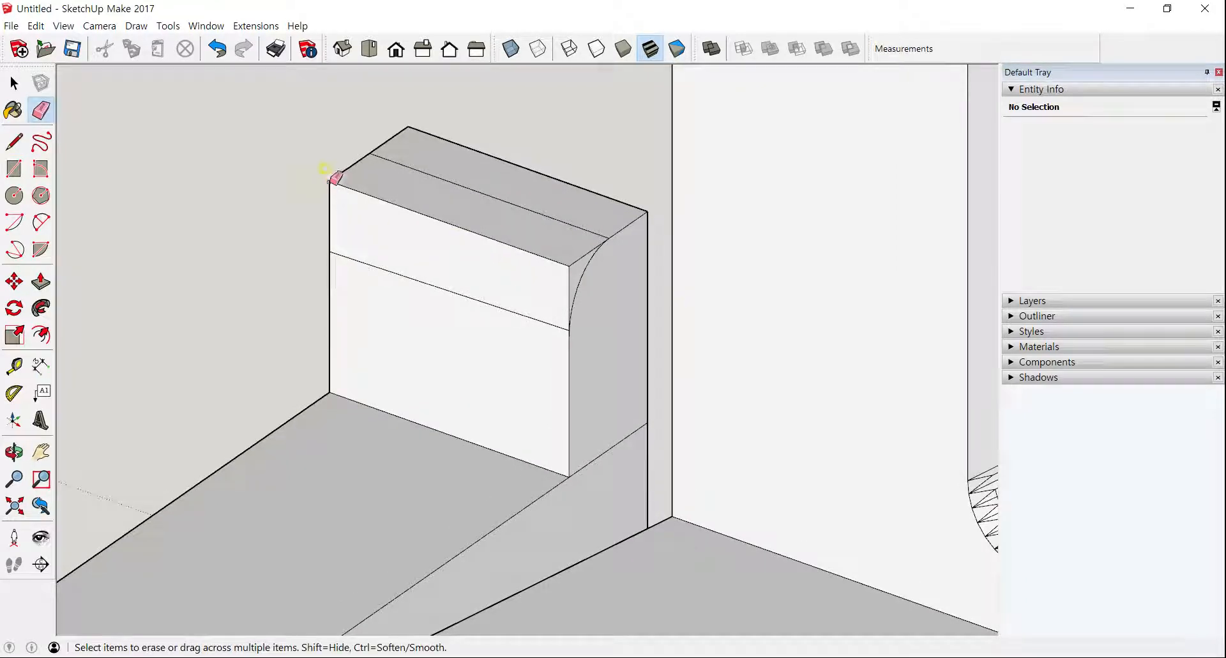
{"action": "left_click", "coordinate": [324, 168]}
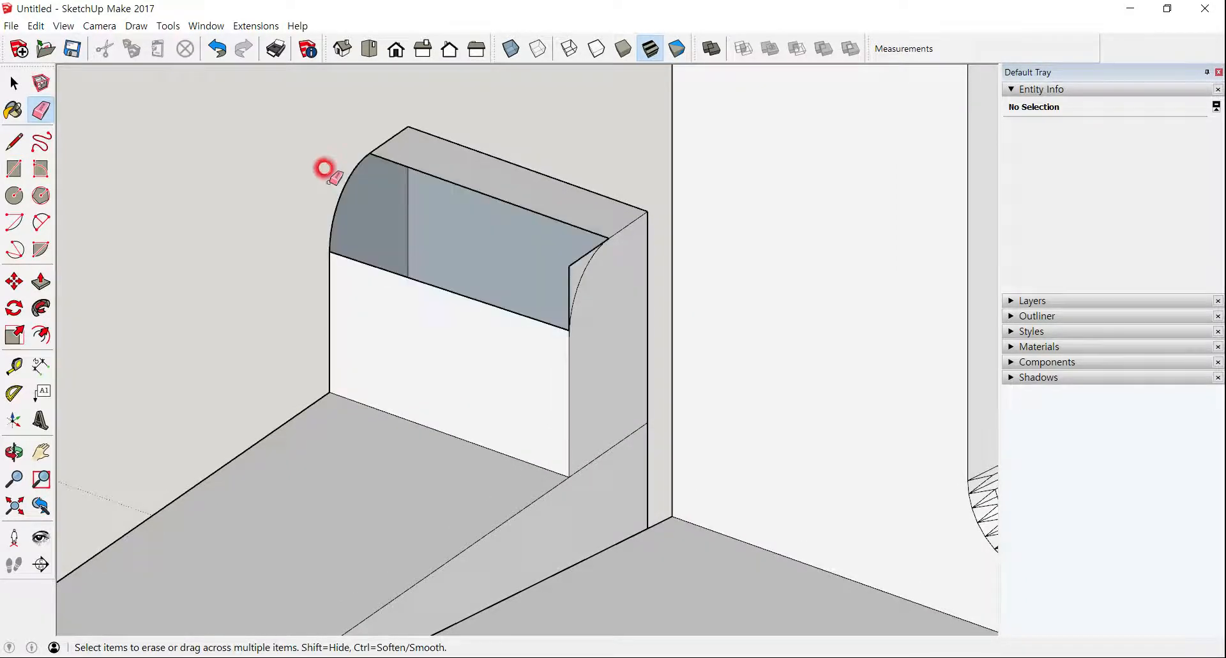
{"action": "left_click", "coordinate": [563, 254]}
{"action": "scroll", "coordinate": [529, 265], "scroll_direction": "down", "scroll_amount": 2}
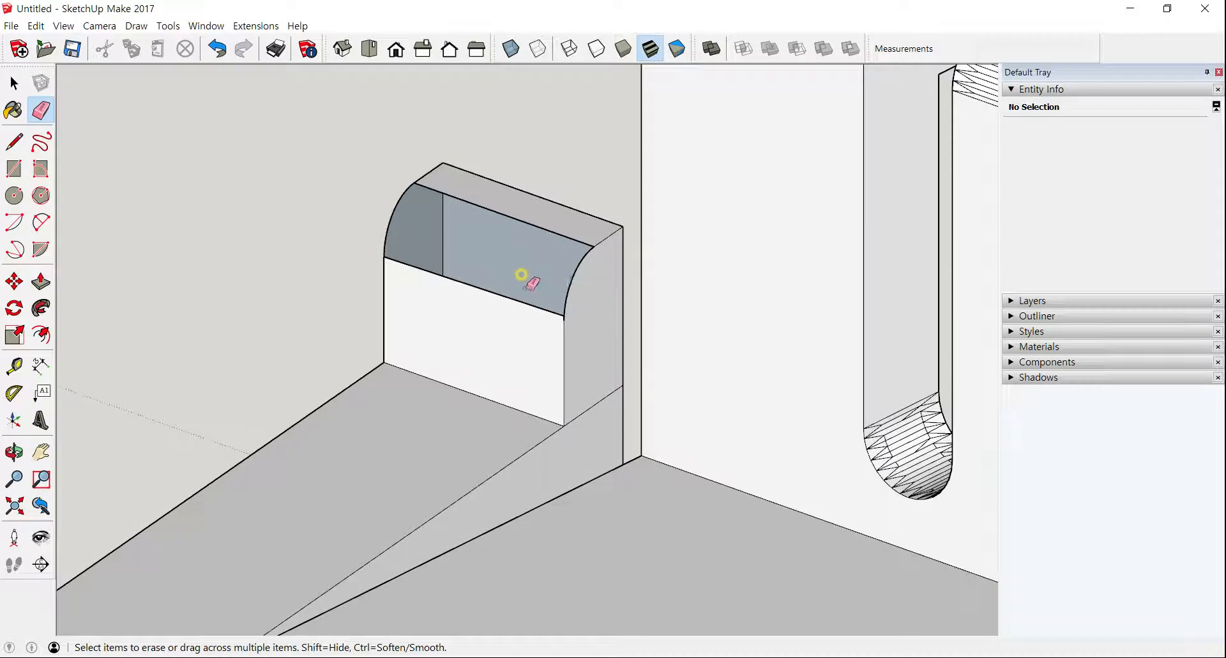
{"action": "scroll", "coordinate": [513, 259], "scroll_direction": "down", "scroll_amount": 1}
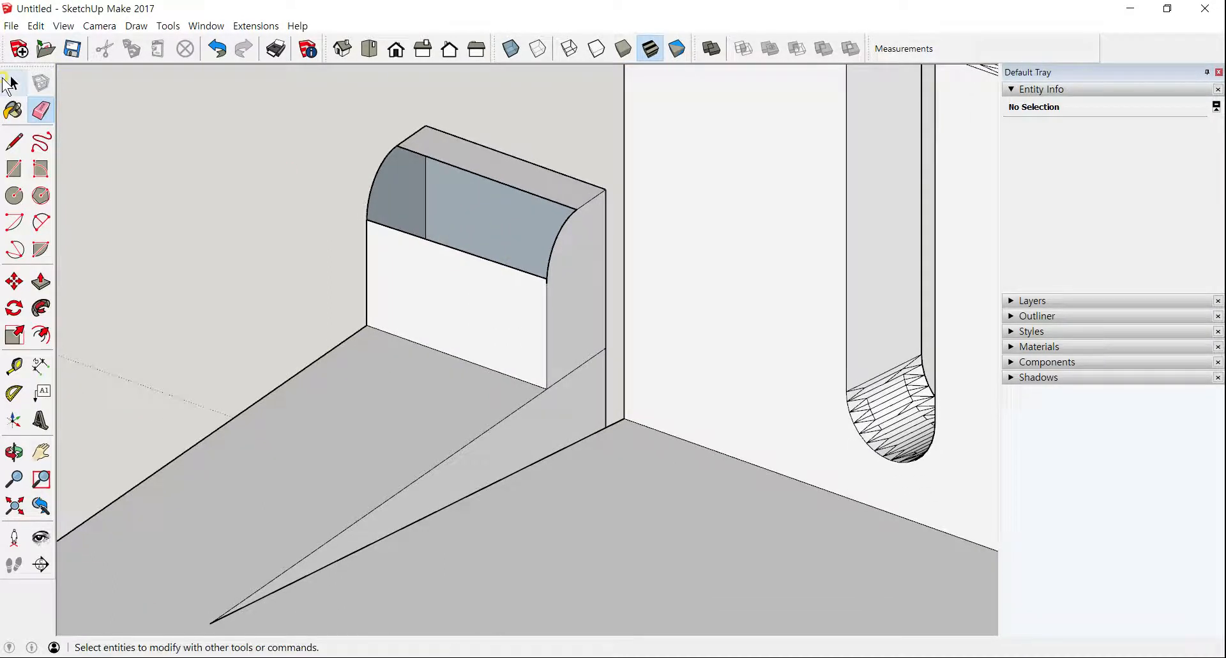
Turn on the display of edge endpoints in the current style's edge settings.
{"action": "left_click", "coordinate": [13, 83]}
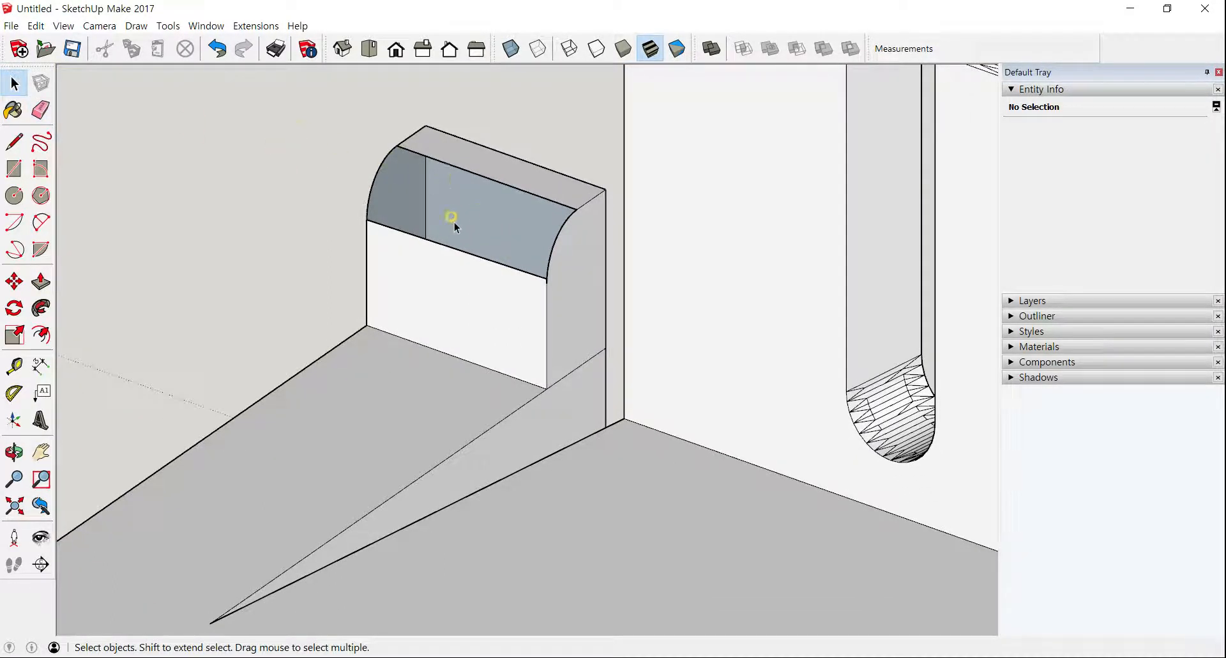
{"action": "left_click", "coordinate": [1008, 90]}
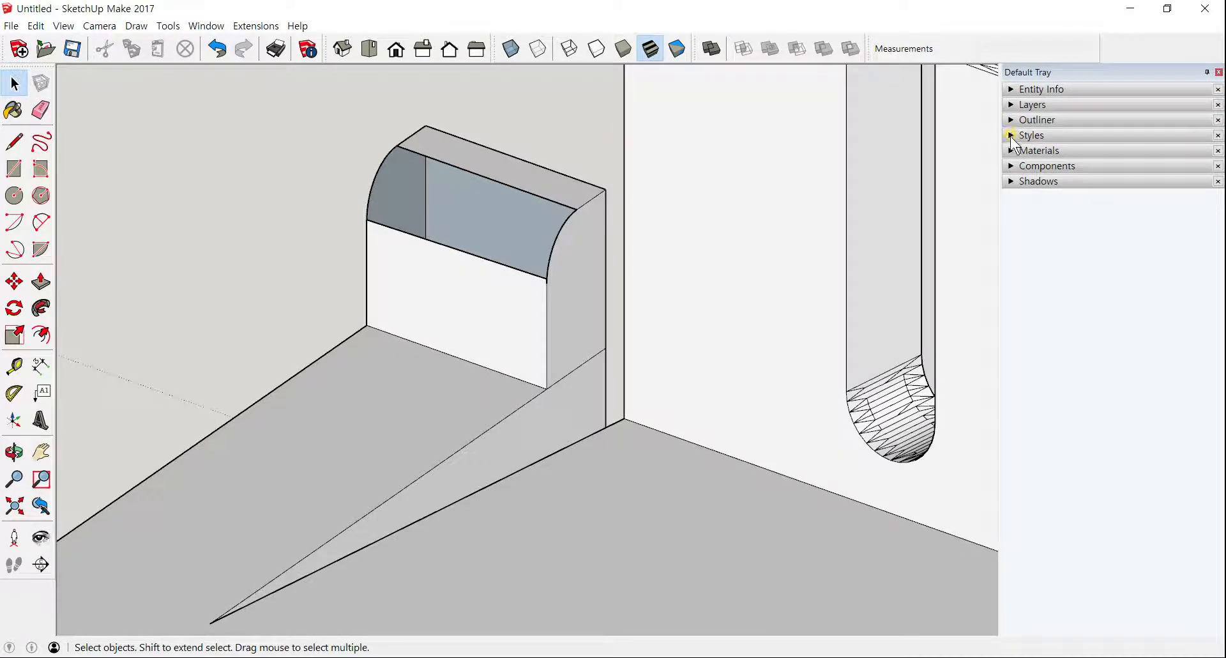
{"action": "left_click", "coordinate": [1010, 135]}
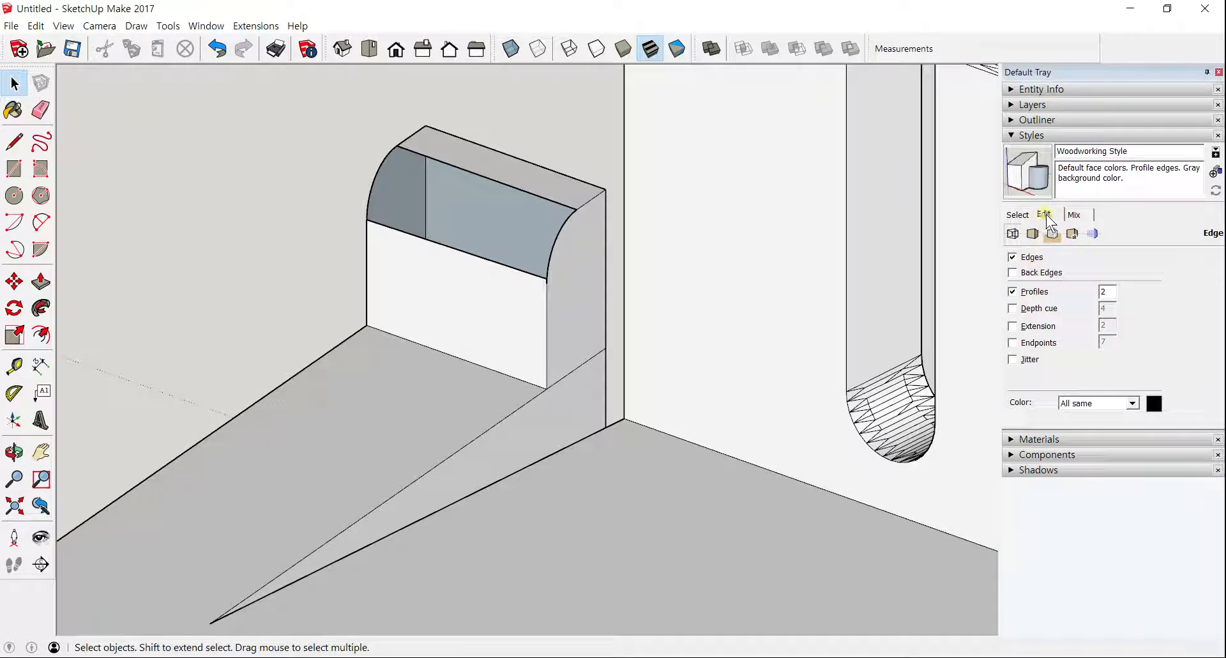
{"action": "left_click", "coordinate": [1012, 343]}
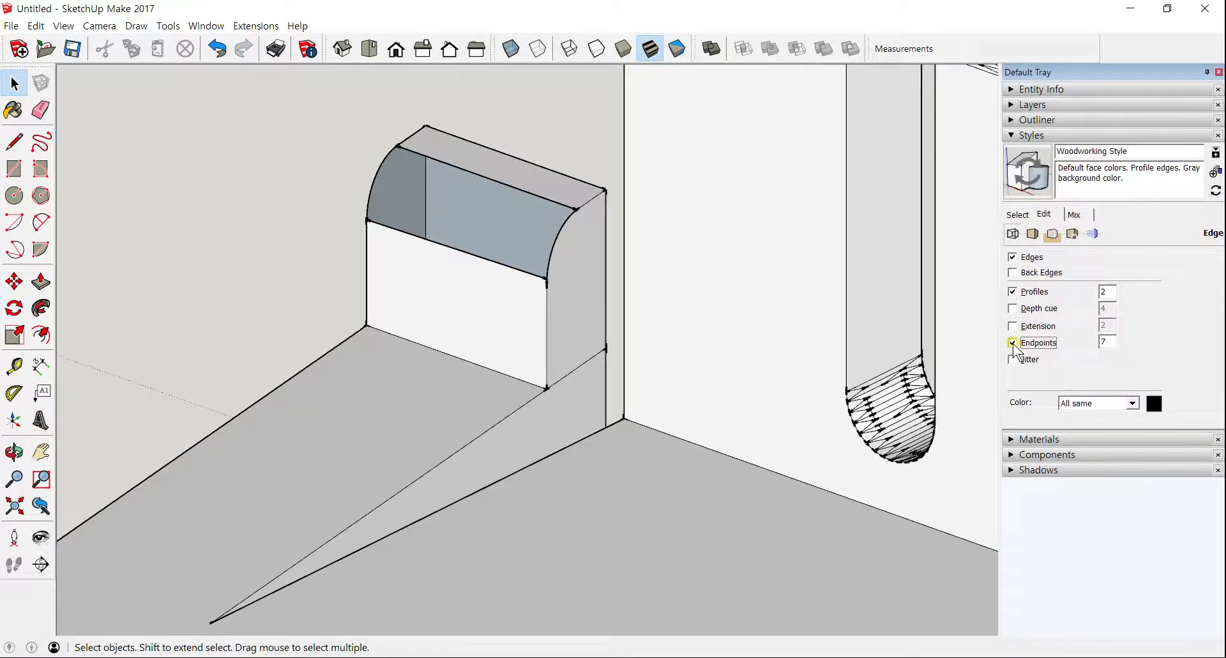
Explode the corner arc on each side of the block into separate edge segments.
{"action": "scroll", "coordinate": [565, 214], "scroll_direction": "up", "scroll_amount": 5}
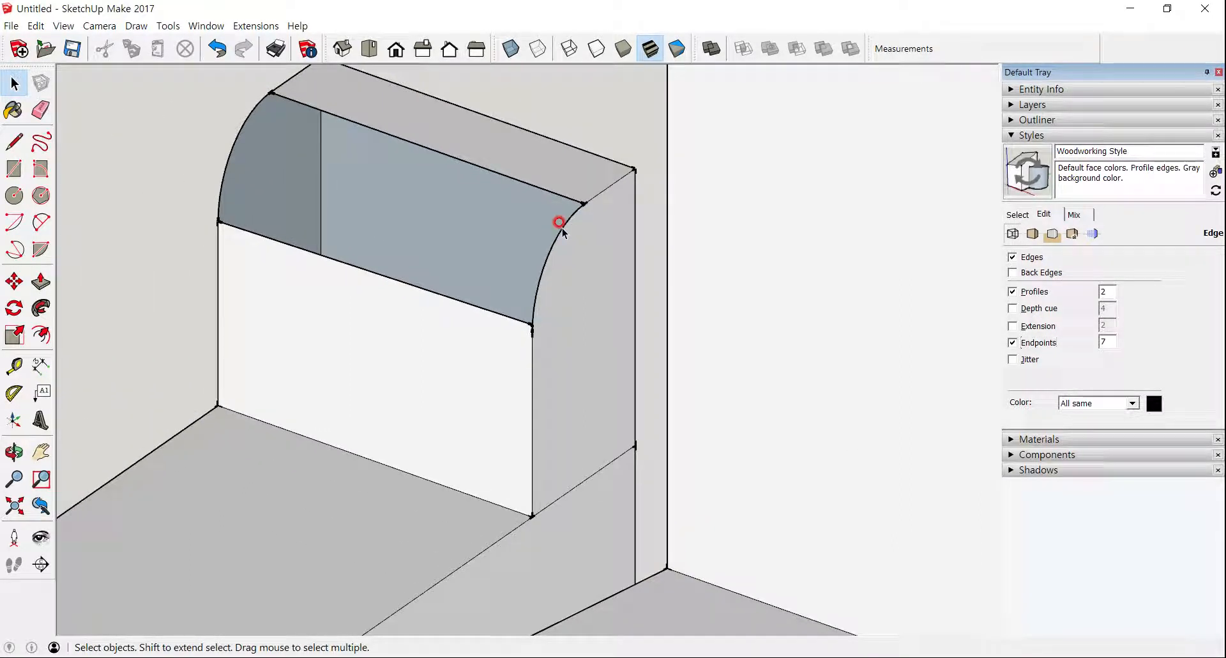
{"action": "left_click", "coordinate": [562, 228]}
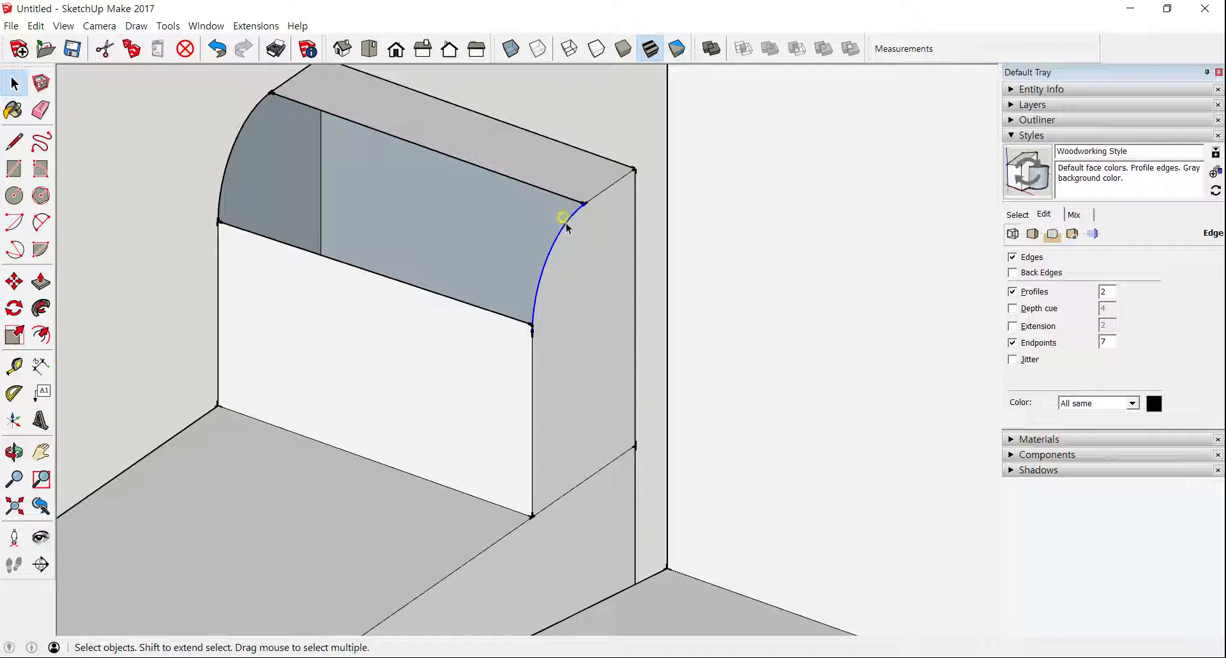
{"action": "right_click", "coordinate": [566, 223]}
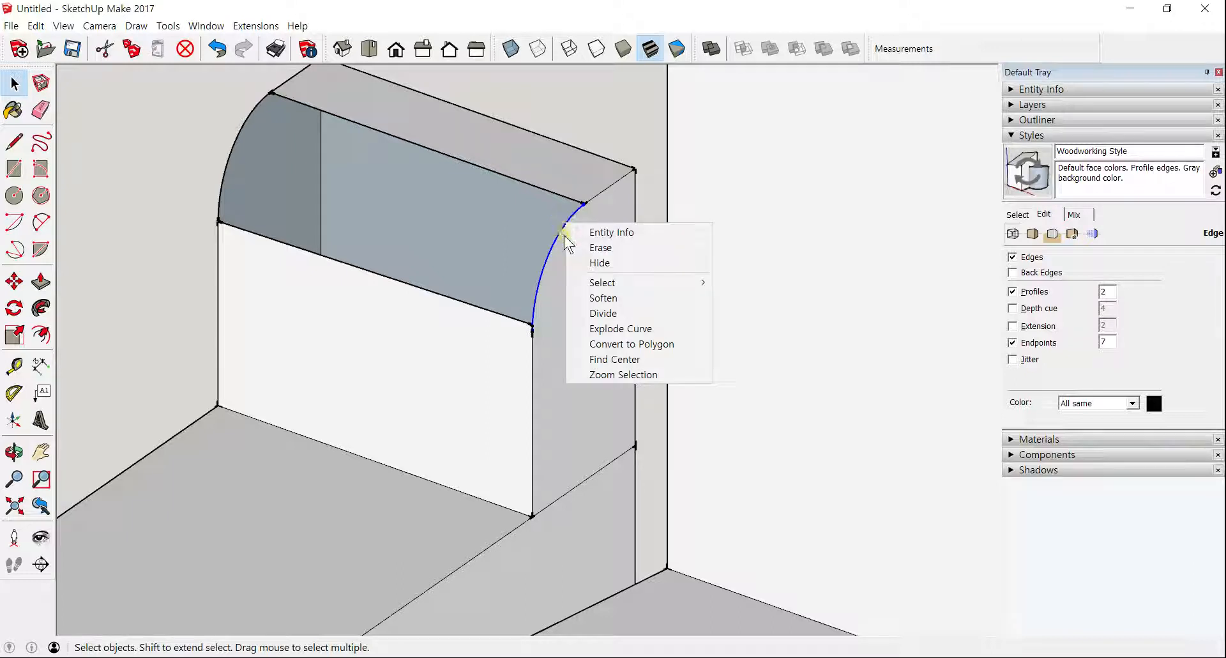
{"action": "left_click", "coordinate": [607, 328]}
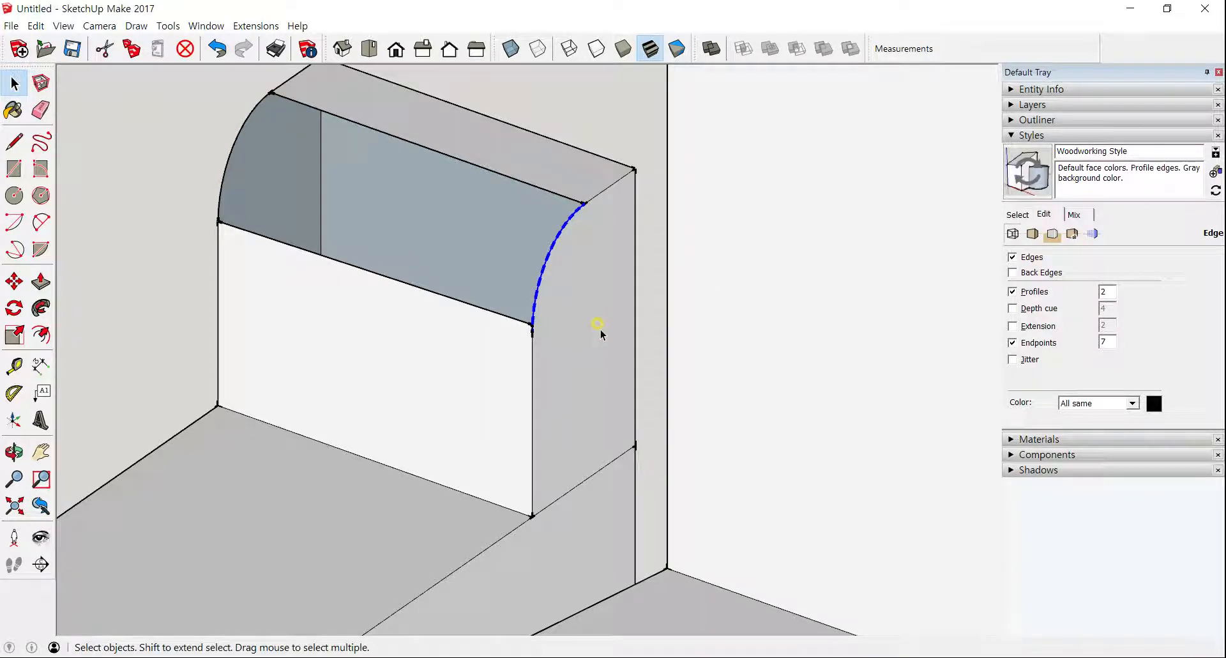
{"action": "right_click", "coordinate": [248, 123]}
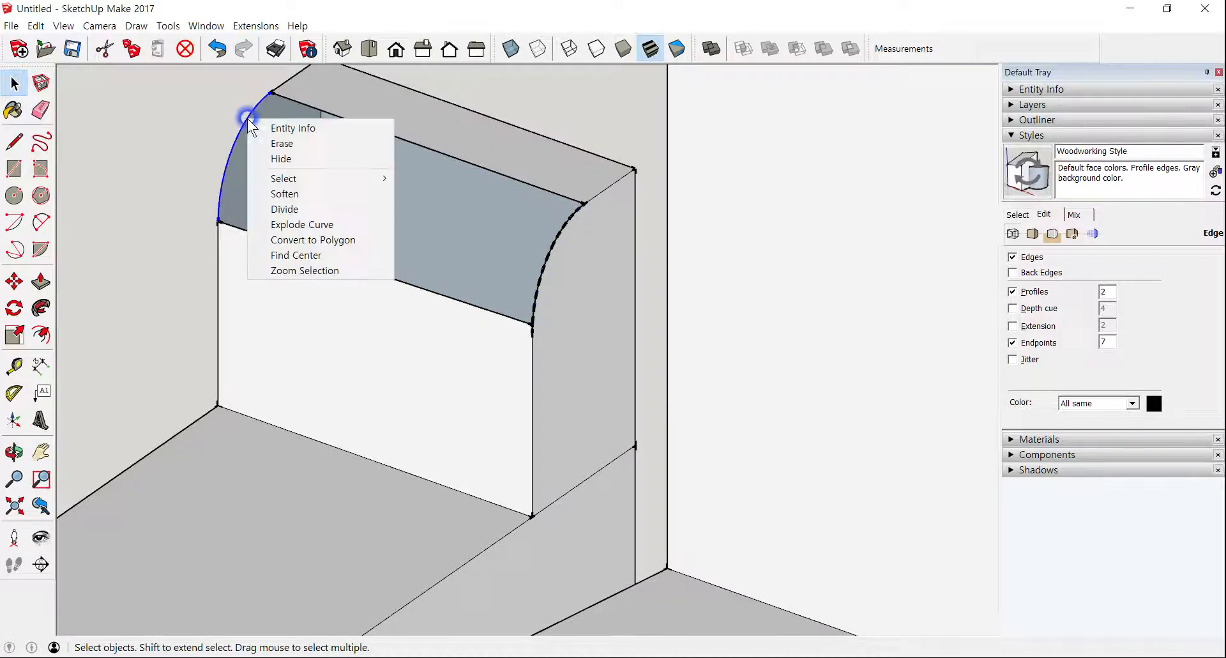
{"action": "left_click", "coordinate": [262, 221]}
{"action": "left_click", "coordinate": [204, 171]}
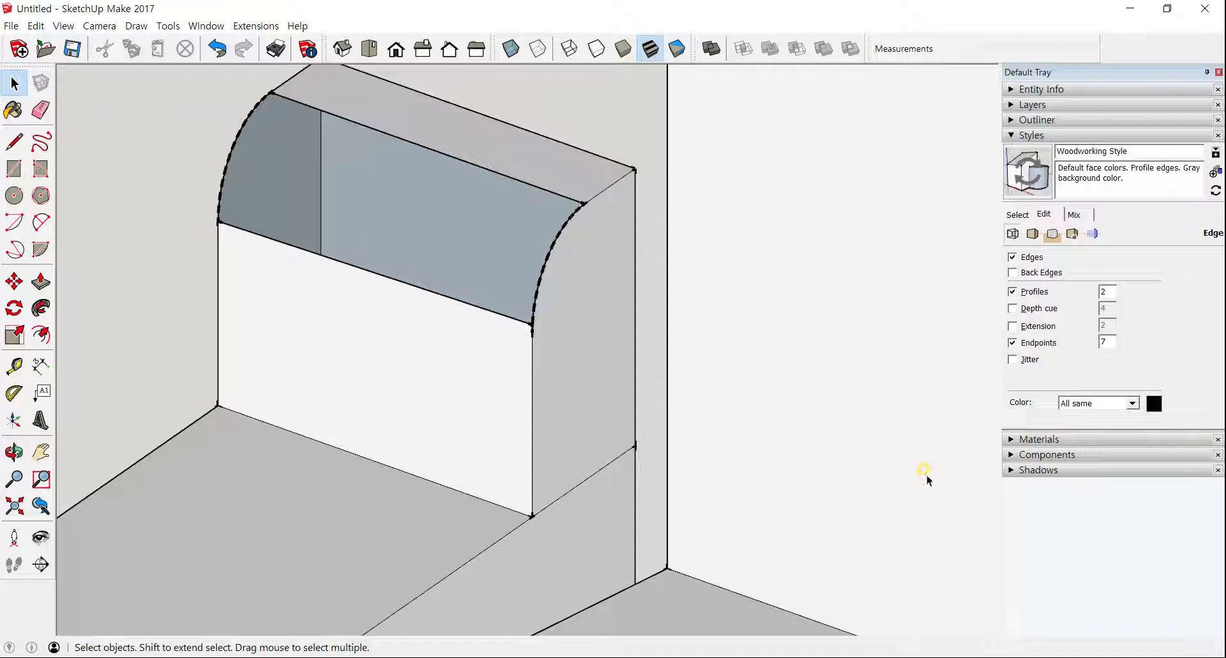
Draw 41 mm lines across the opening between the first three matching segment endpoints below the arcs' upper ends.
{"action": "scroll", "coordinate": [450, 247], "scroll_direction": "up", "scroll_amount": 3}
{"action": "middle_click_drag", "start_coordinate": [453, 242], "coordinate": [345, 226], "text": "shift"}
{"action": "left_click", "coordinate": [14, 141]}
{"action": "left_click", "coordinate": [268, 173]}
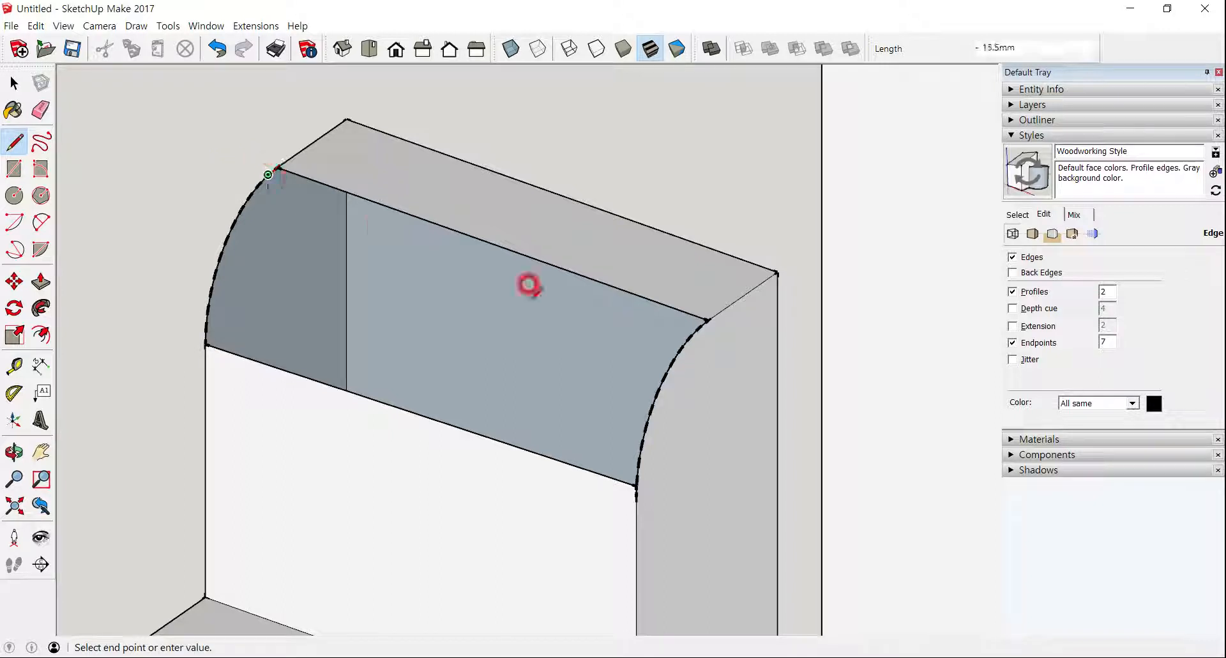
{"action": "left_click", "coordinate": [699, 326]}
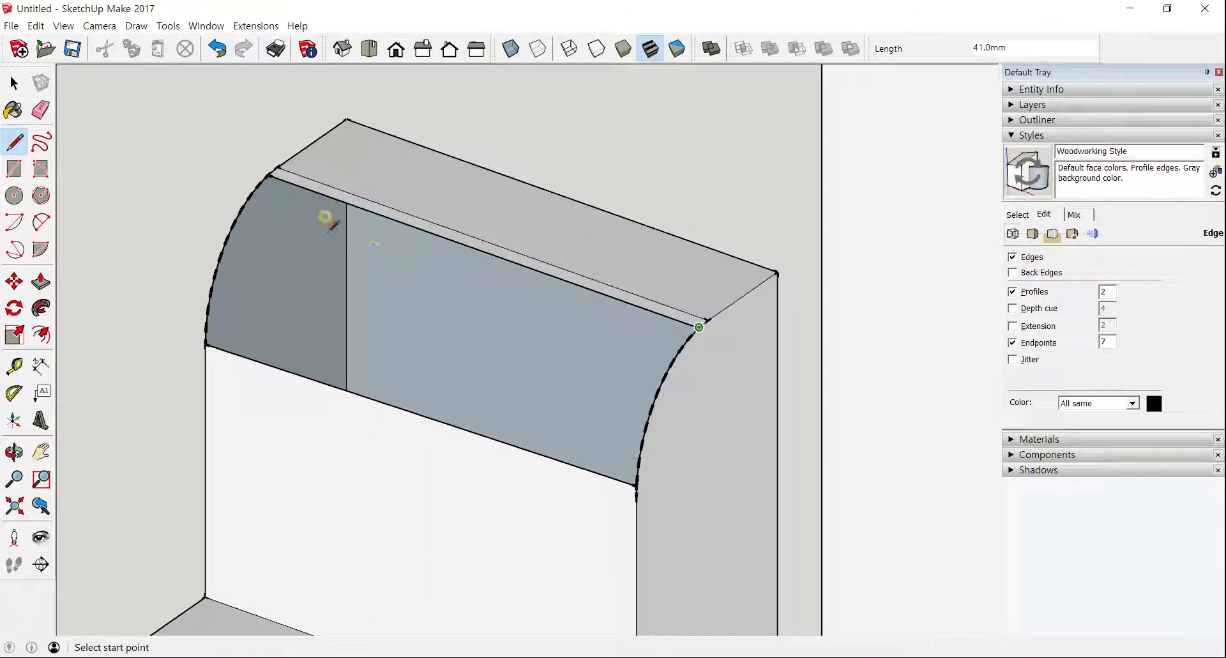
{"action": "left_click", "coordinate": [259, 184]}
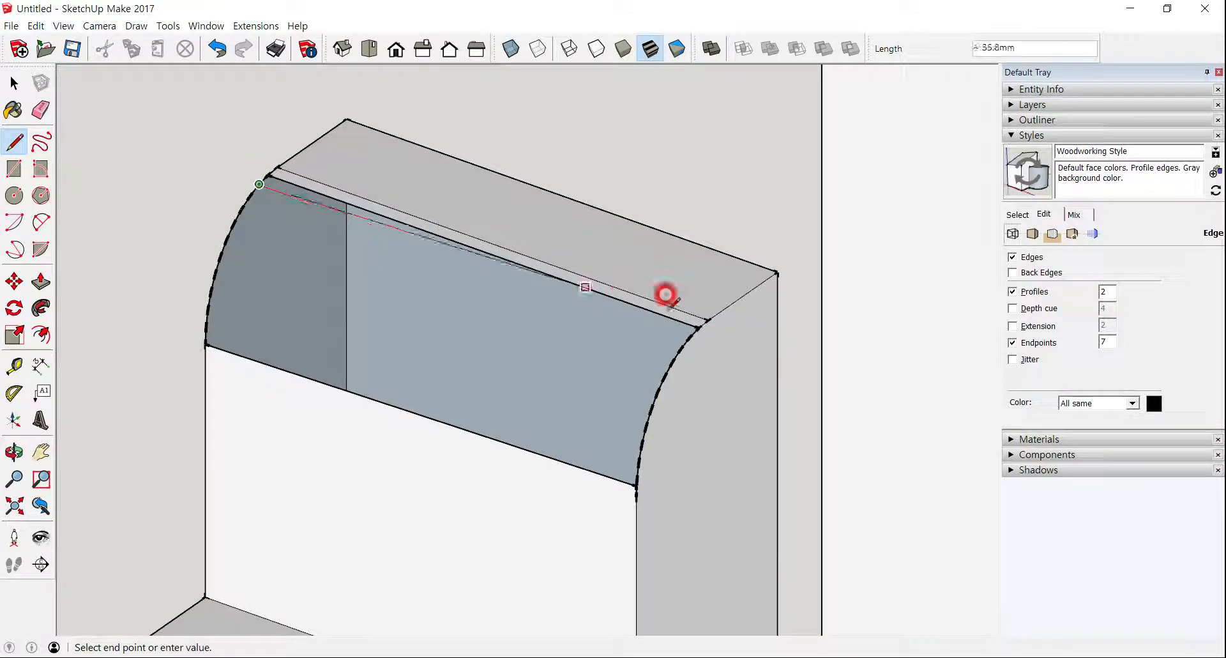
{"action": "left_click", "coordinate": [692, 328]}
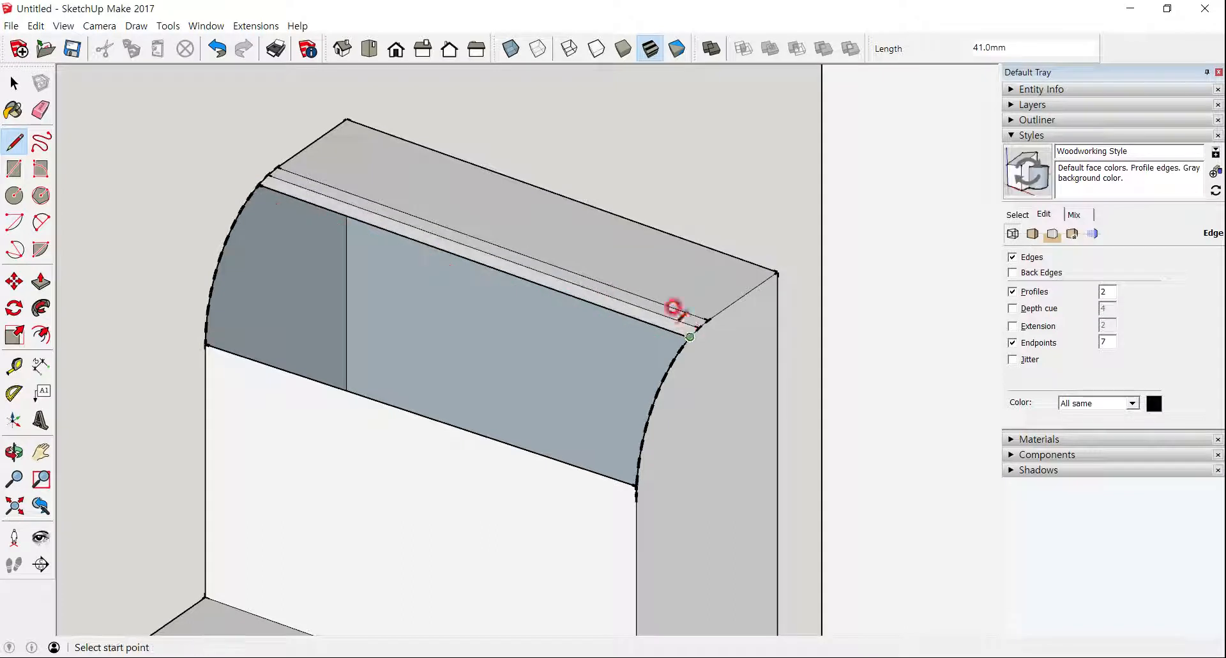
{"action": "left_click", "coordinate": [251, 195]}
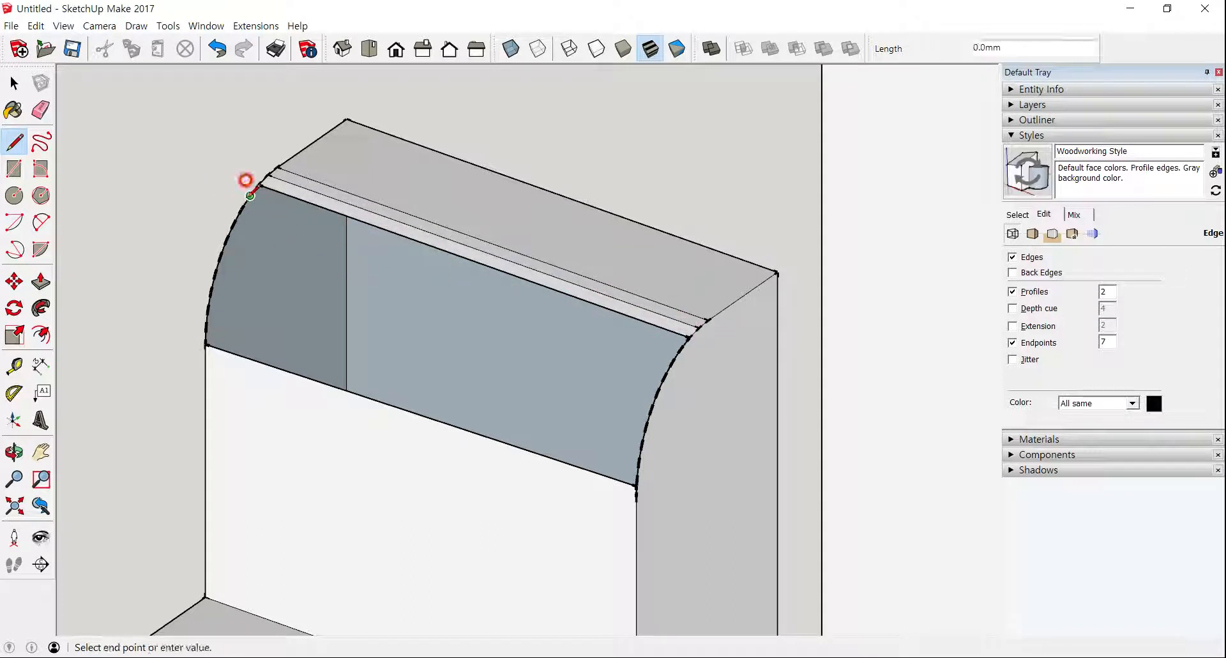
{"action": "left_click", "coordinate": [681, 348]}
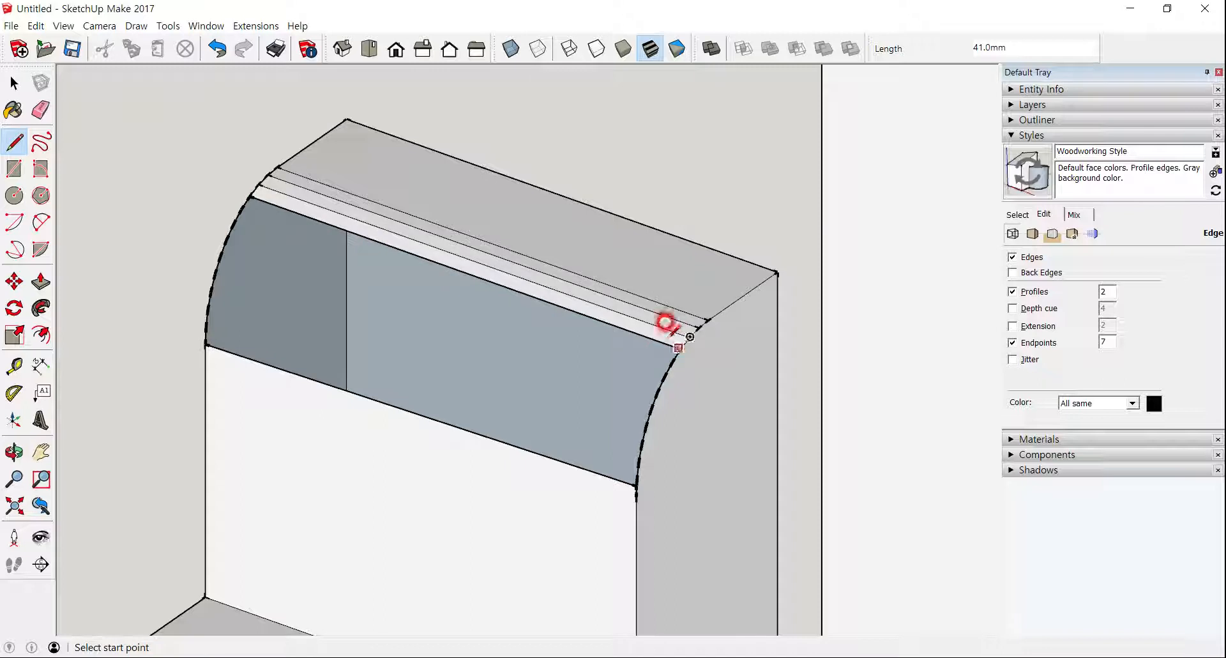
Continue the curved surface with 41 mm lines joining the fourth, fifth and sixth matching arc endpoints.
{"action": "left_click", "coordinate": [242, 208]}
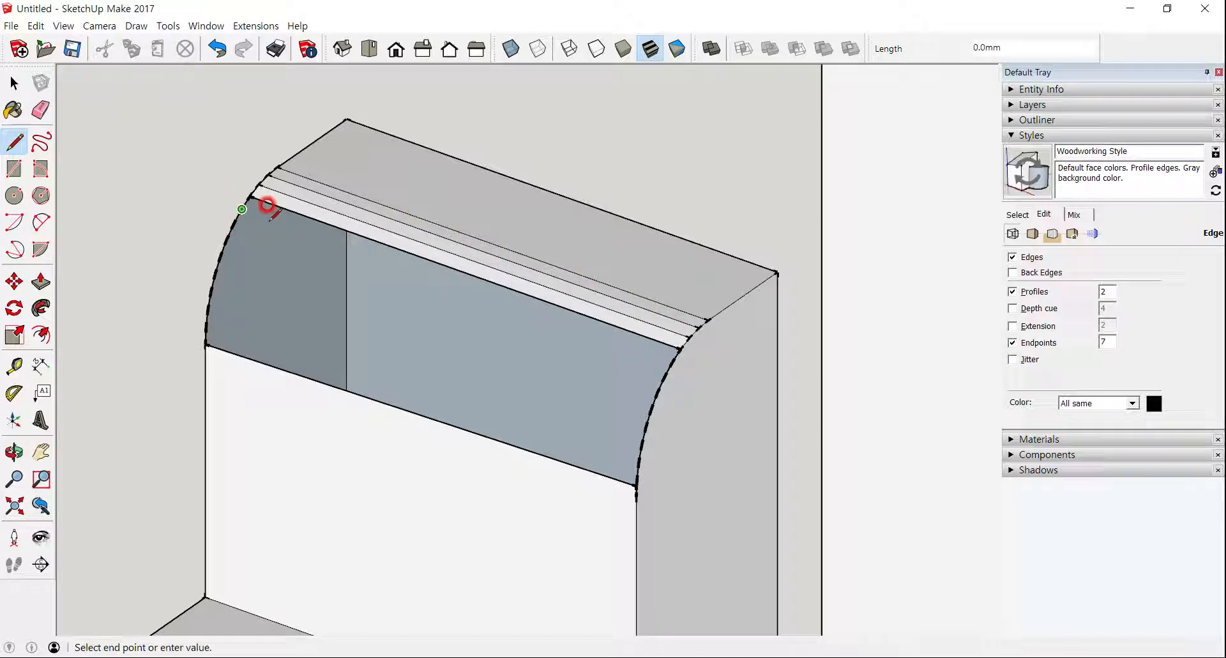
{"action": "left_click", "coordinate": [675, 360]}
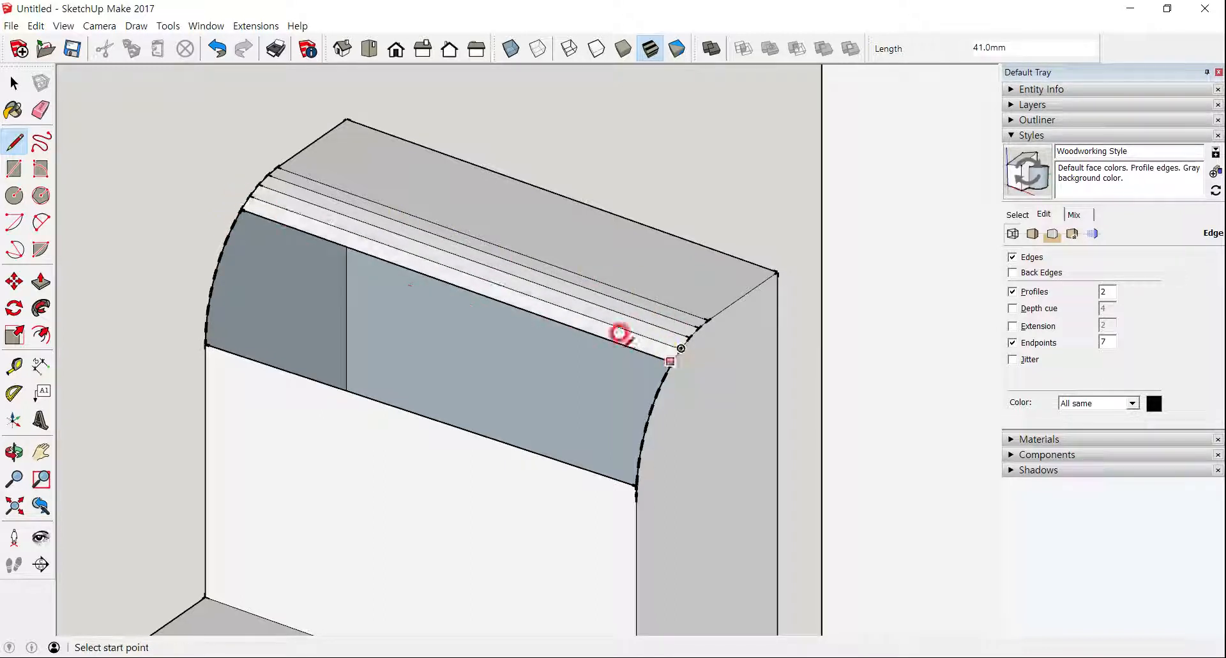
{"action": "left_click", "coordinate": [234, 224]}
{"action": "left_click", "coordinate": [664, 375]}
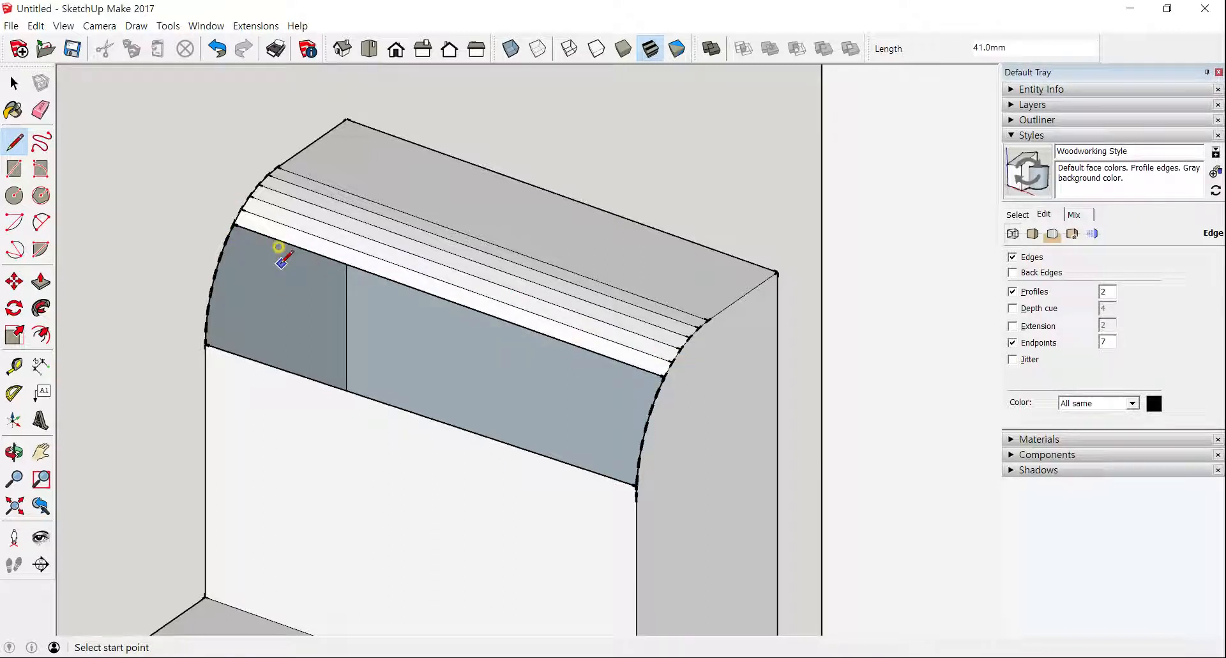
{"action": "left_click", "coordinate": [226, 239]}
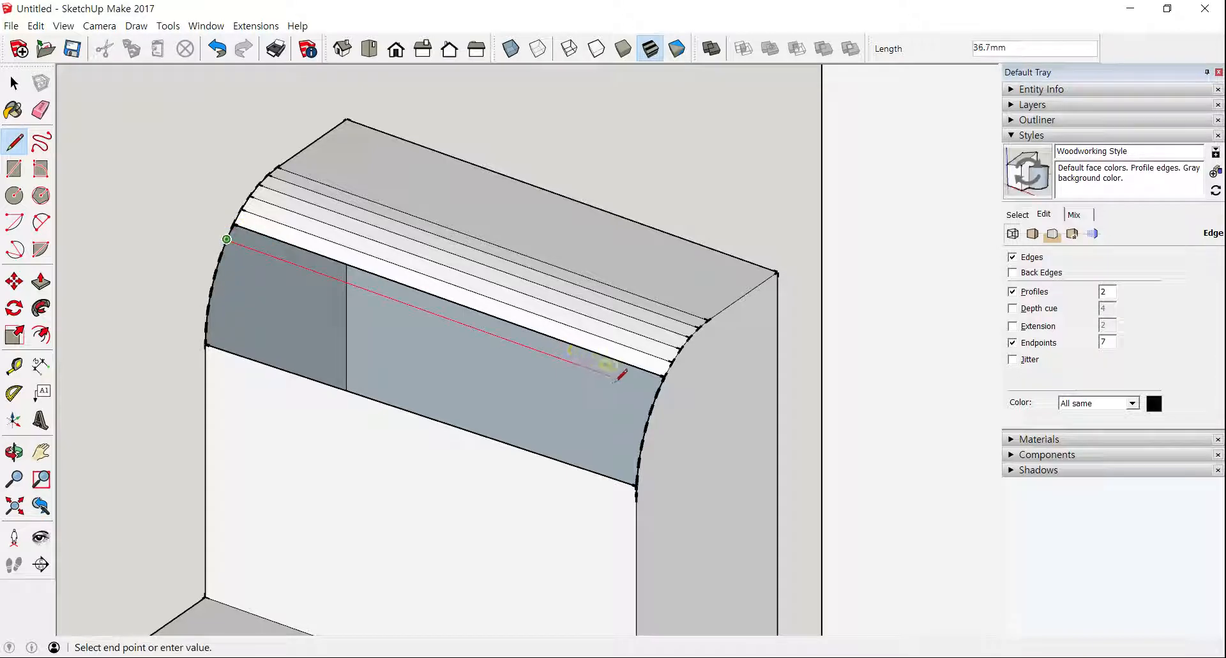
{"action": "left_click", "coordinate": [658, 391]}
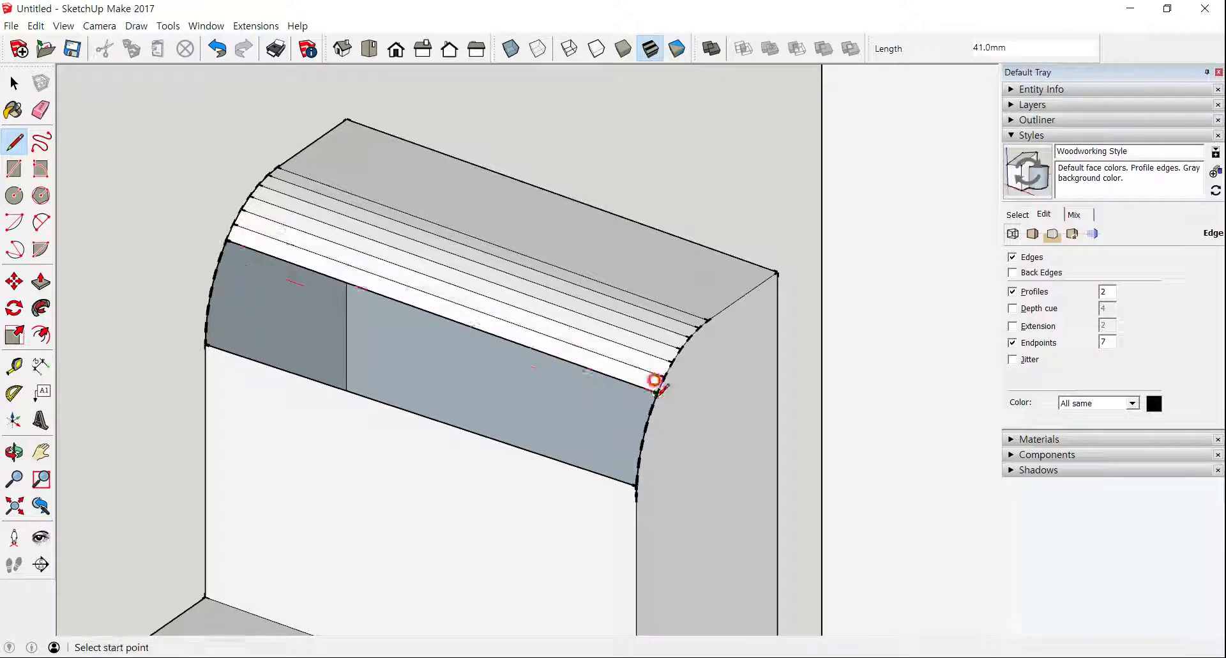
Extend the curved surface downward with 41 mm lines joining the next five pairs of matching arc endpoints.
{"action": "left_click", "coordinate": [221, 257]}
{"action": "left_click", "coordinate": [653, 407]}
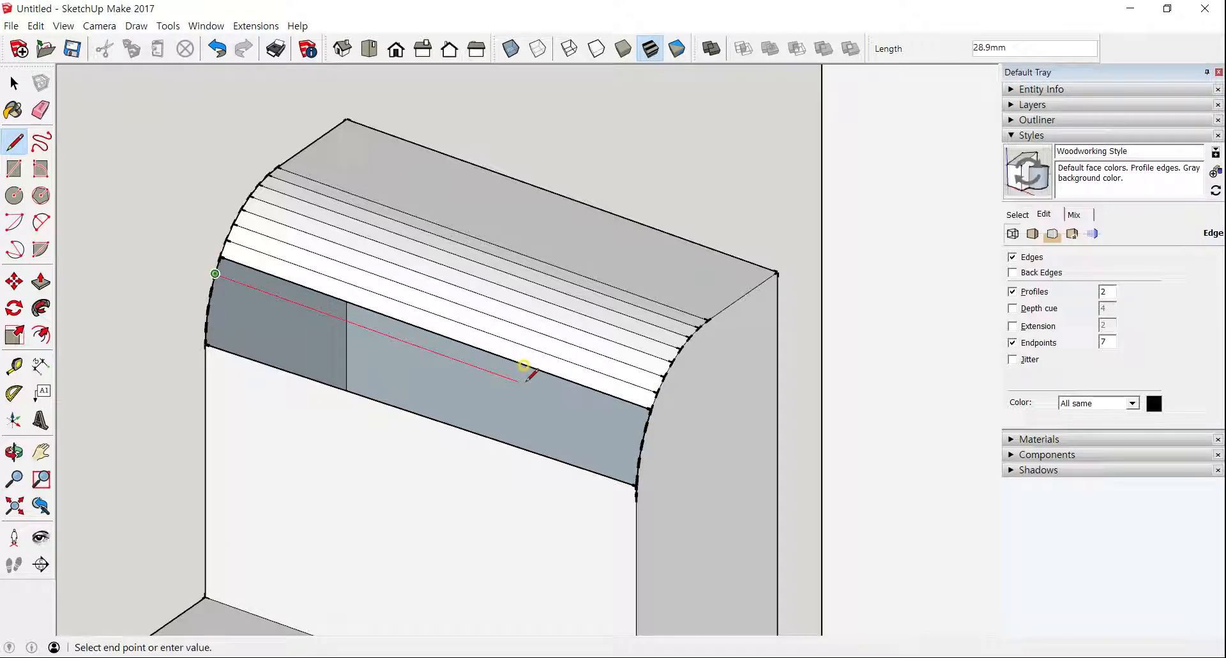
{"action": "left_click", "coordinate": [646, 422]}
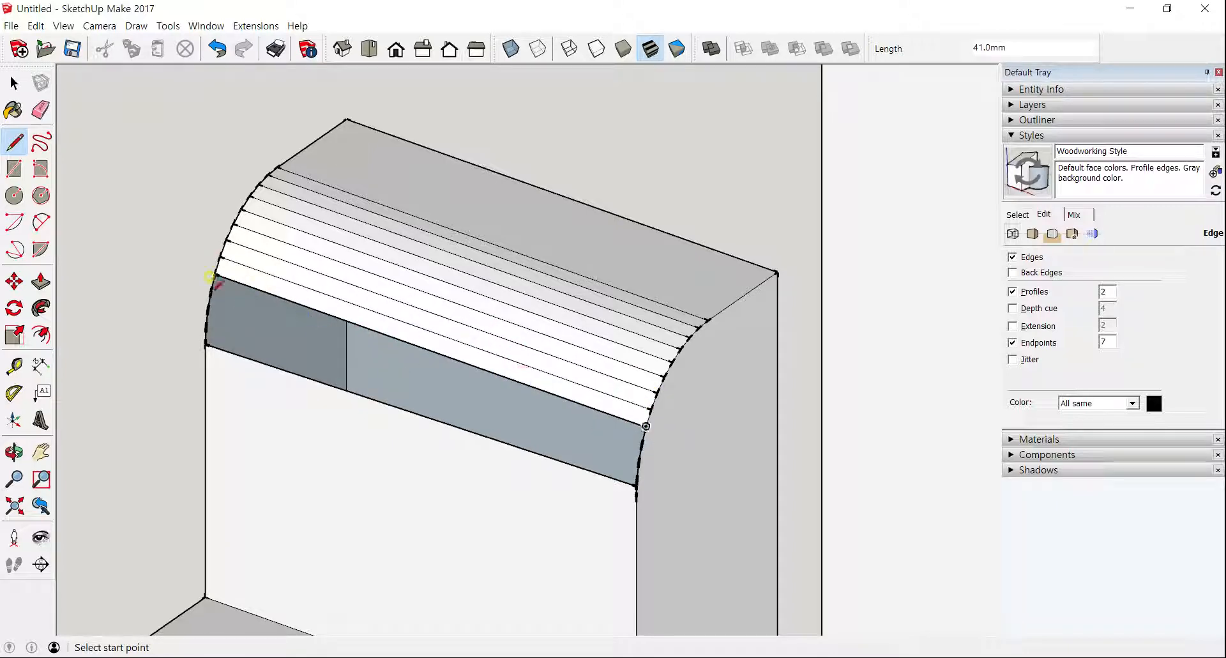
{"action": "left_click", "coordinate": [642, 442]}
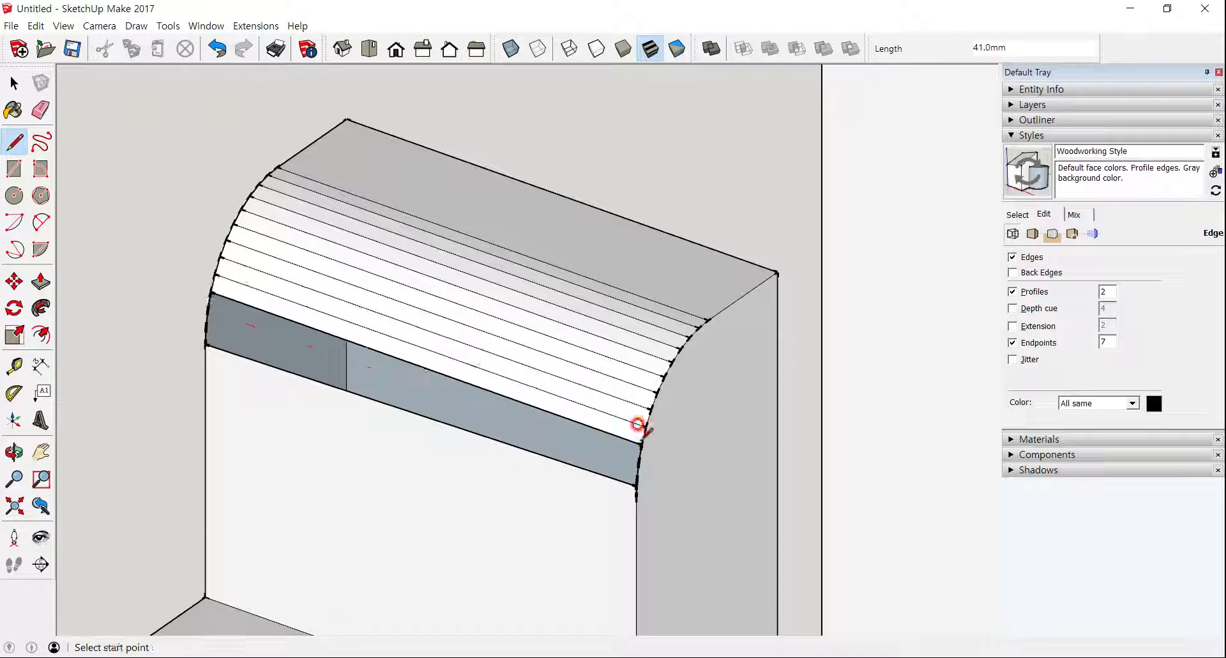
{"action": "left_click", "coordinate": [209, 309]}
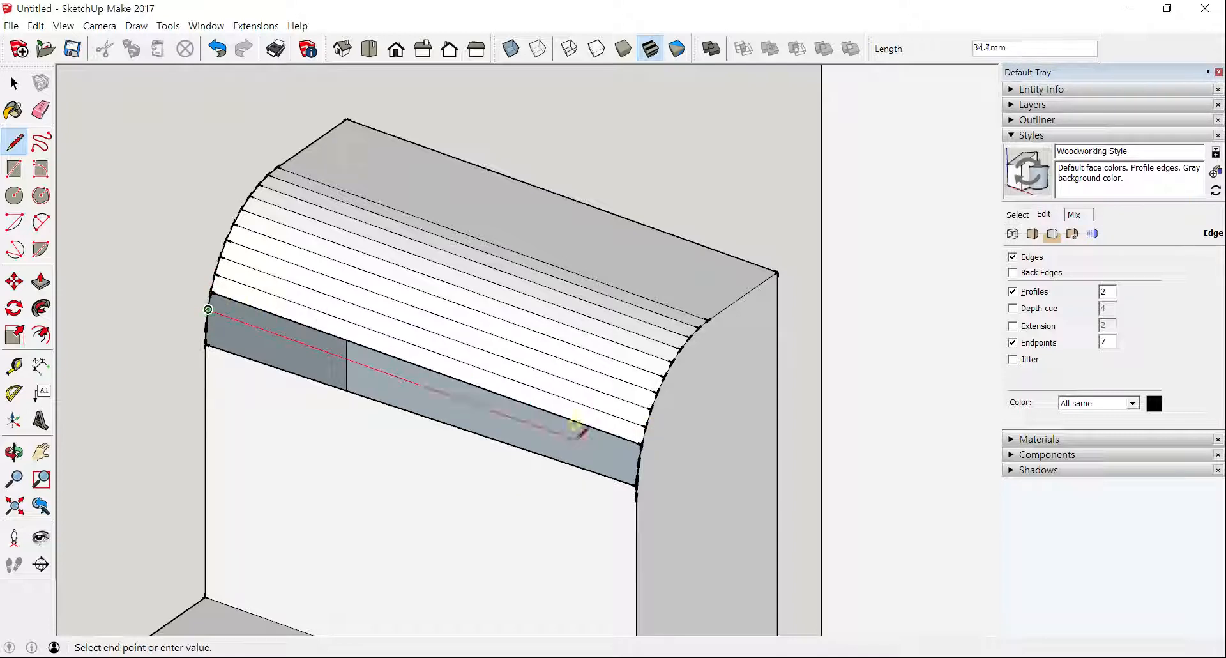
{"action": "left_click", "coordinate": [638, 461]}
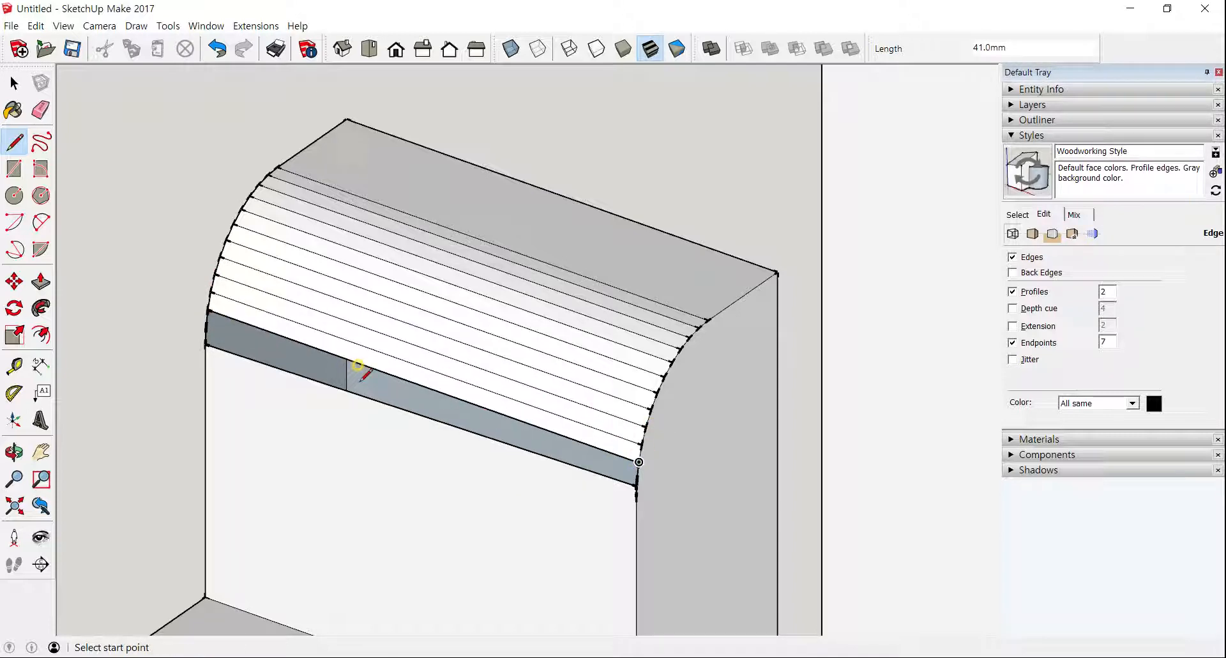
{"action": "left_click", "coordinate": [206, 327]}
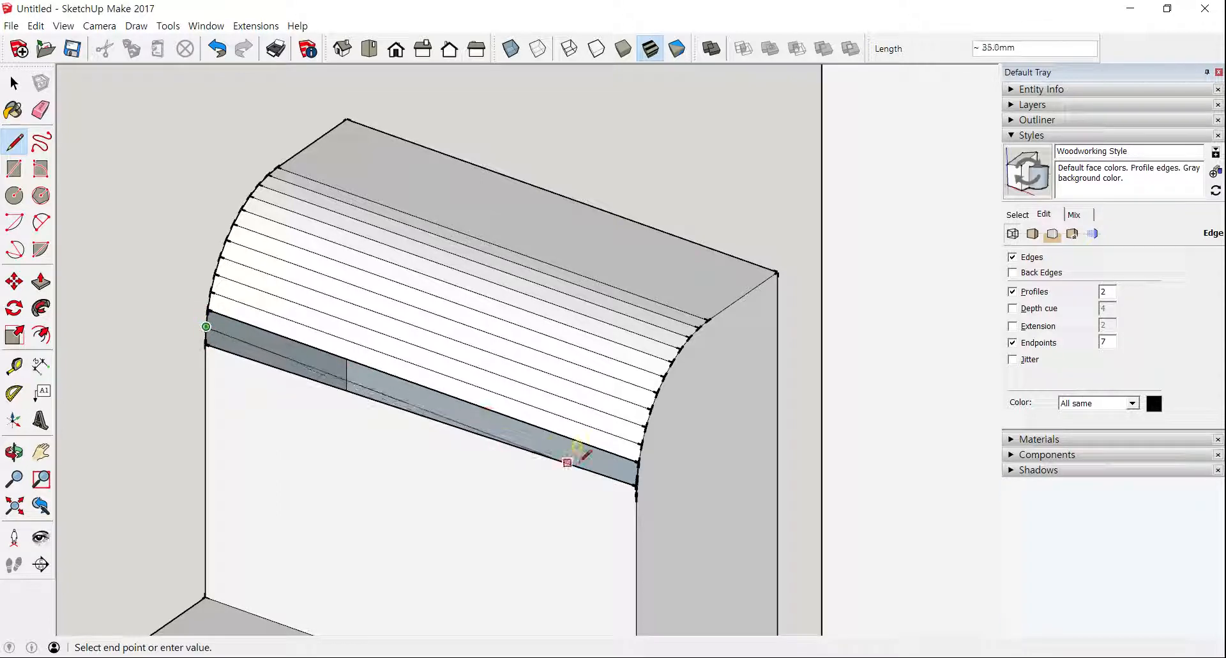
{"action": "left_click", "coordinate": [636, 477]}
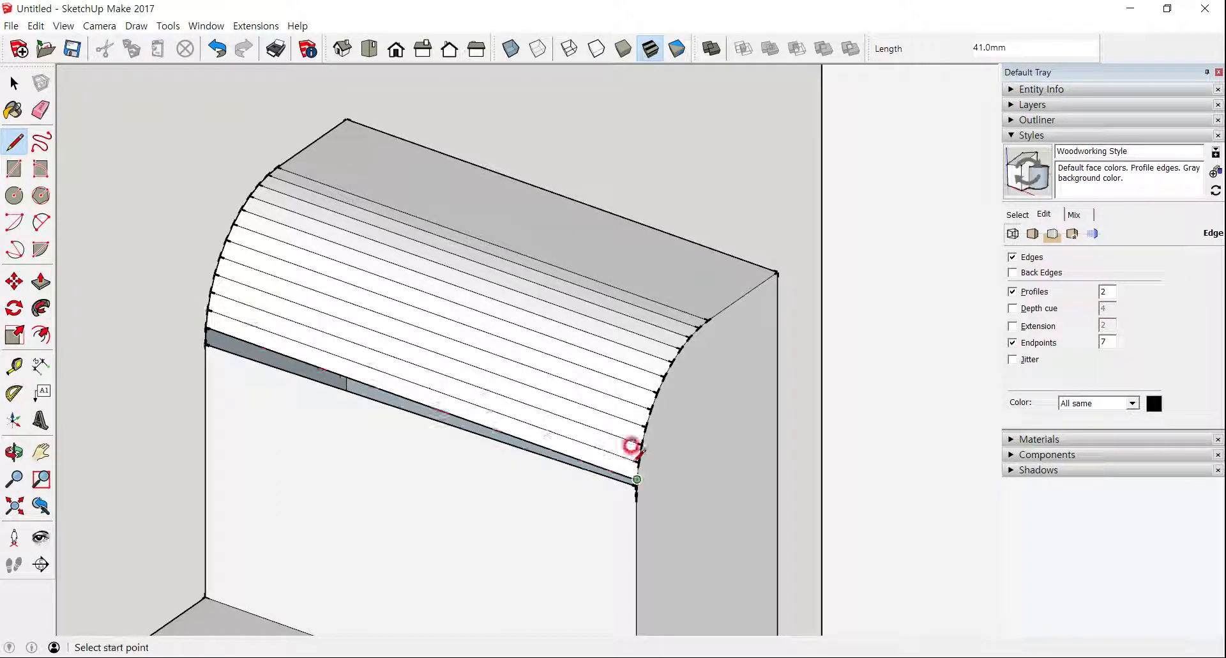
Close the remaining gap below the curved surface with a 41 mm line between the lowest endpoints of the two arcs.
{"action": "middle_click_drag", "start_coordinate": [626, 340], "coordinate": [803, 512]}
{"action": "middle_click_drag", "start_coordinate": [785, 430], "coordinate": [829, 205]}
{"action": "scroll", "coordinate": [134, 416], "scroll_direction": "up", "scroll_amount": 2}
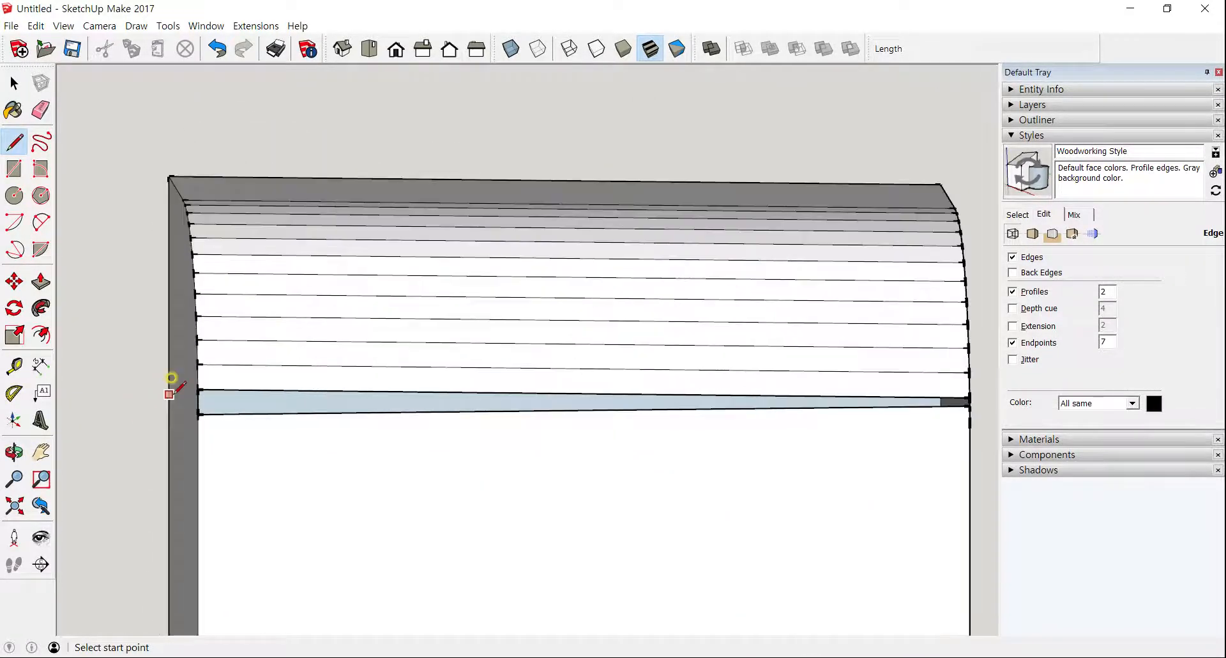
{"action": "middle_click_drag", "start_coordinate": [338, 437], "coordinate": [403, 436]}
{"action": "key", "text": "space"}
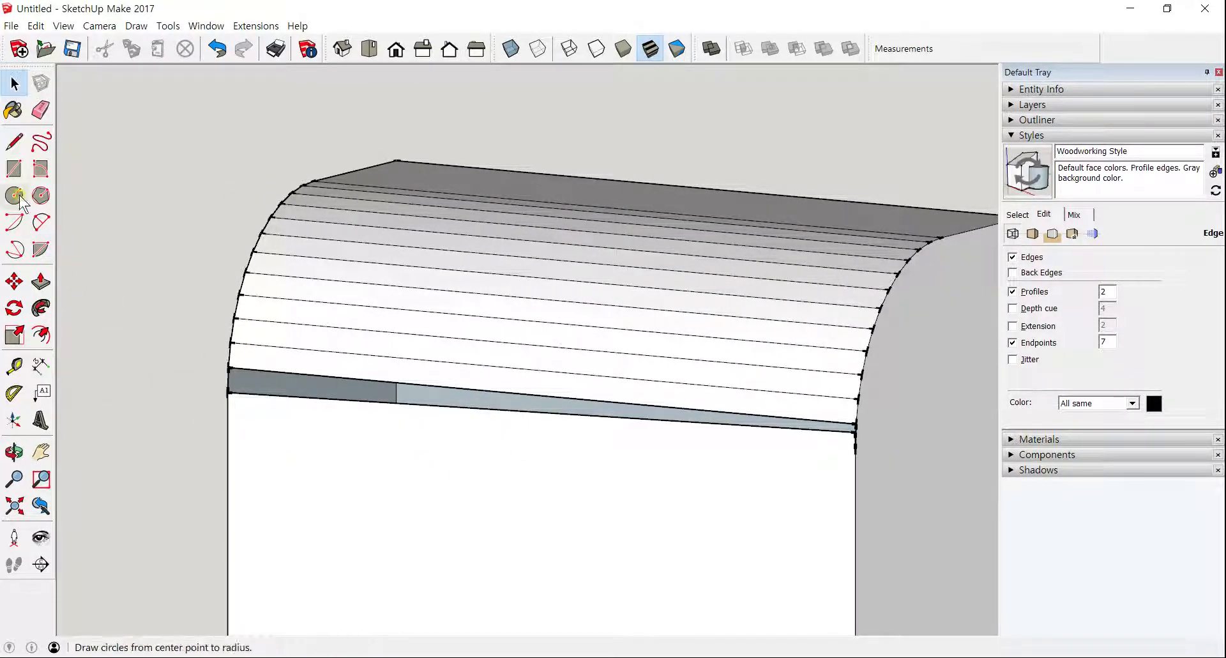
{"action": "left_click", "coordinate": [14, 142]}
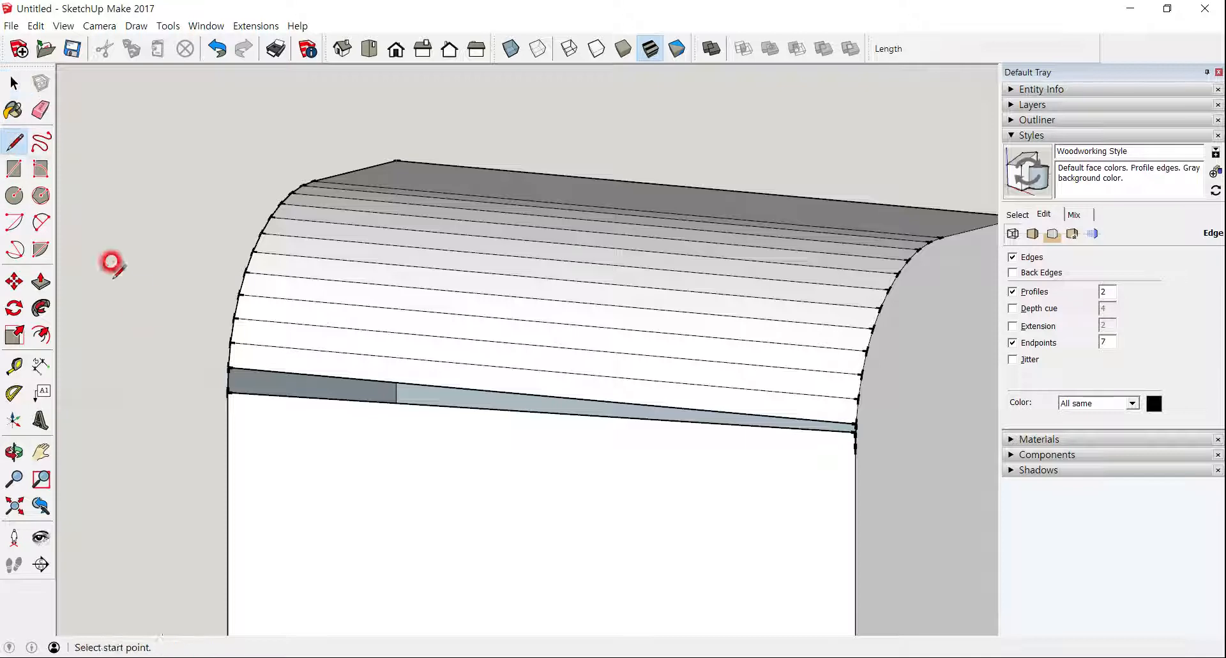
{"action": "left_click", "coordinate": [229, 390]}
{"action": "left_click", "coordinate": [856, 447]}
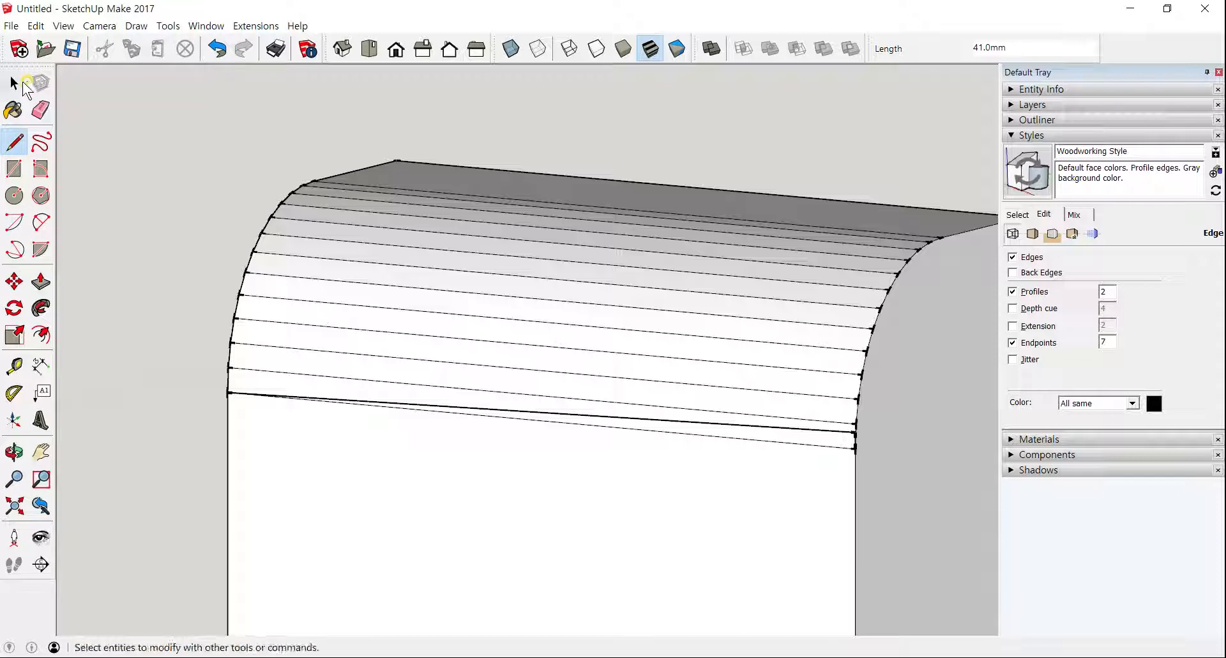
Erase the slanted leftover edge below the curved surface and the short stray segment at one arc's lower end.
{"action": "left_click", "coordinate": [41, 109]}
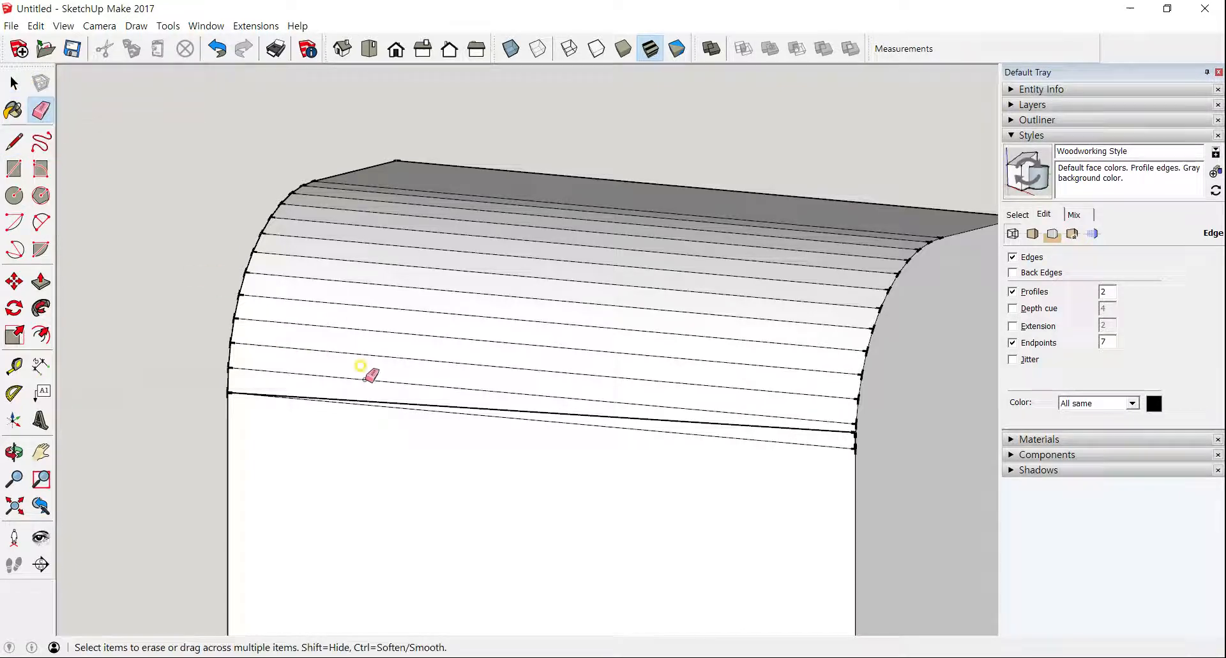
{"action": "left_click", "coordinate": [422, 404]}
{"action": "middle_click_drag", "start_coordinate": [396, 372], "coordinate": [430, 381]}
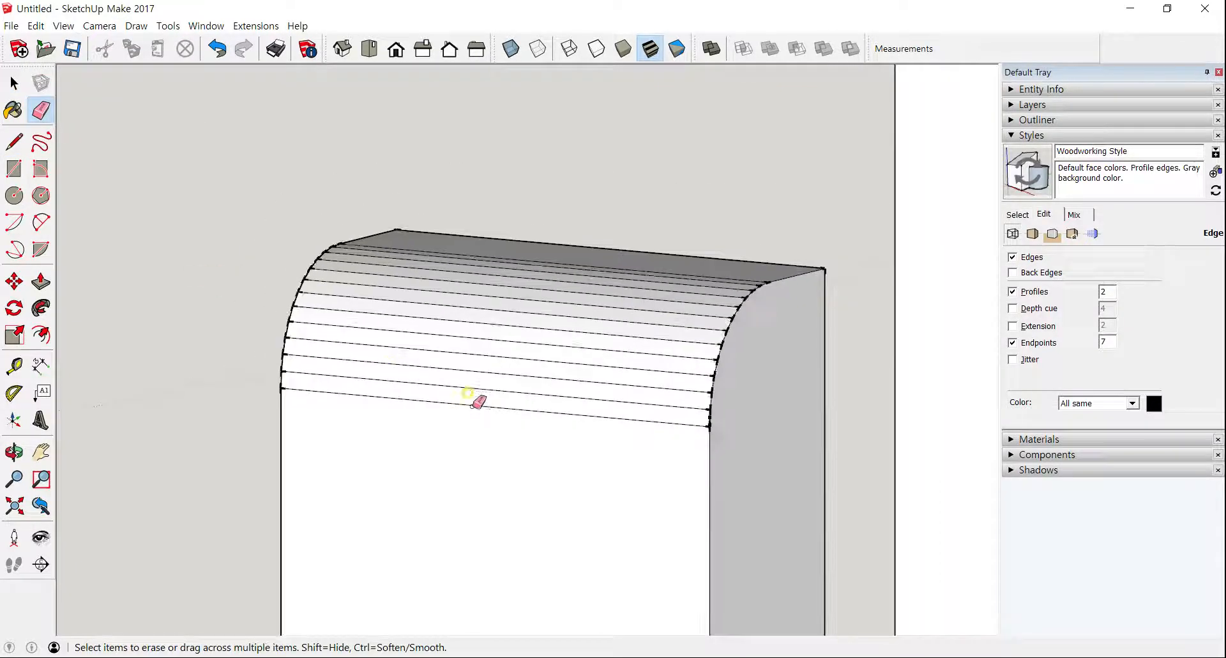
{"action": "middle_click_drag", "start_coordinate": [708, 466], "coordinate": [796, 453]}
{"action": "scroll", "coordinate": [795, 453], "scroll_direction": "up", "scroll_amount": 5}
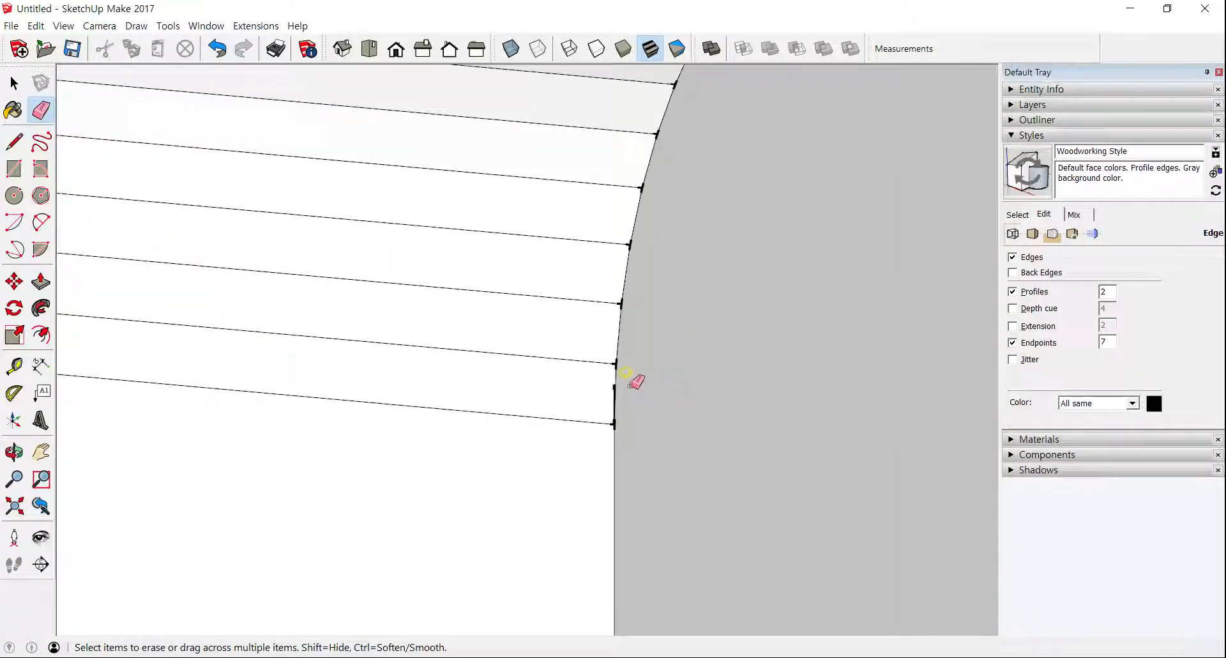
{"action": "scroll", "coordinate": [625, 372], "scroll_direction": "up", "scroll_amount": 5}
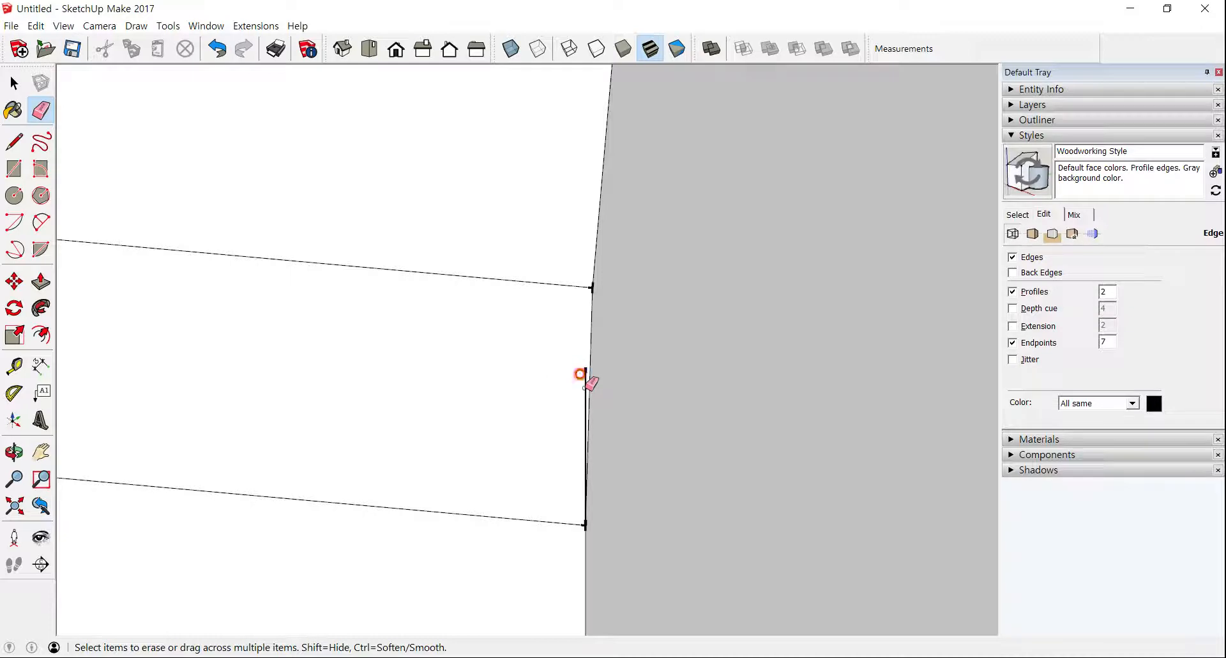
{"action": "scroll", "coordinate": [584, 386], "scroll_direction": "down", "scroll_amount": 10}
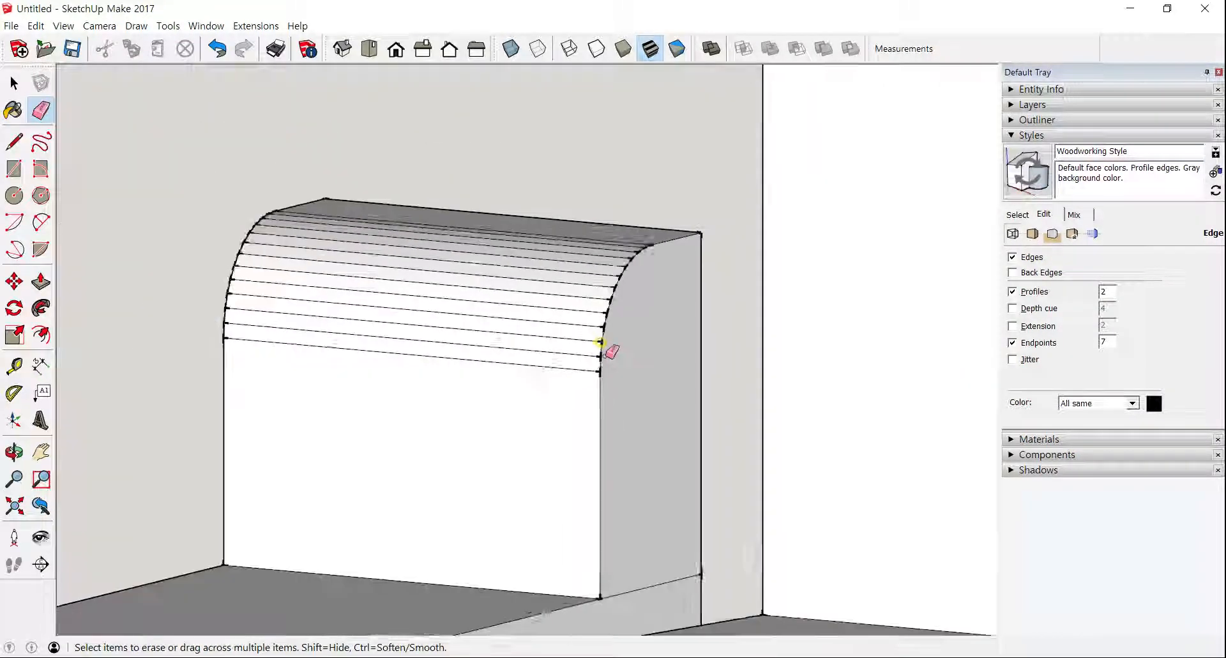
Select the whole rebuilt end block with its curved surface.
{"action": "middle_click_drag", "start_coordinate": [594, 369], "coordinate": [628, 299]}
{"action": "left_click", "coordinate": [15, 83]}
{"action": "mouse_move", "coordinate": [416, 241]}
{"action": "middle_mouse_down"}
{"action": "mouse_move", "coordinate": [583, 170]}
{"action": "mouse_move", "coordinate": [643, 168]}
{"action": "middle_mouse_up"}
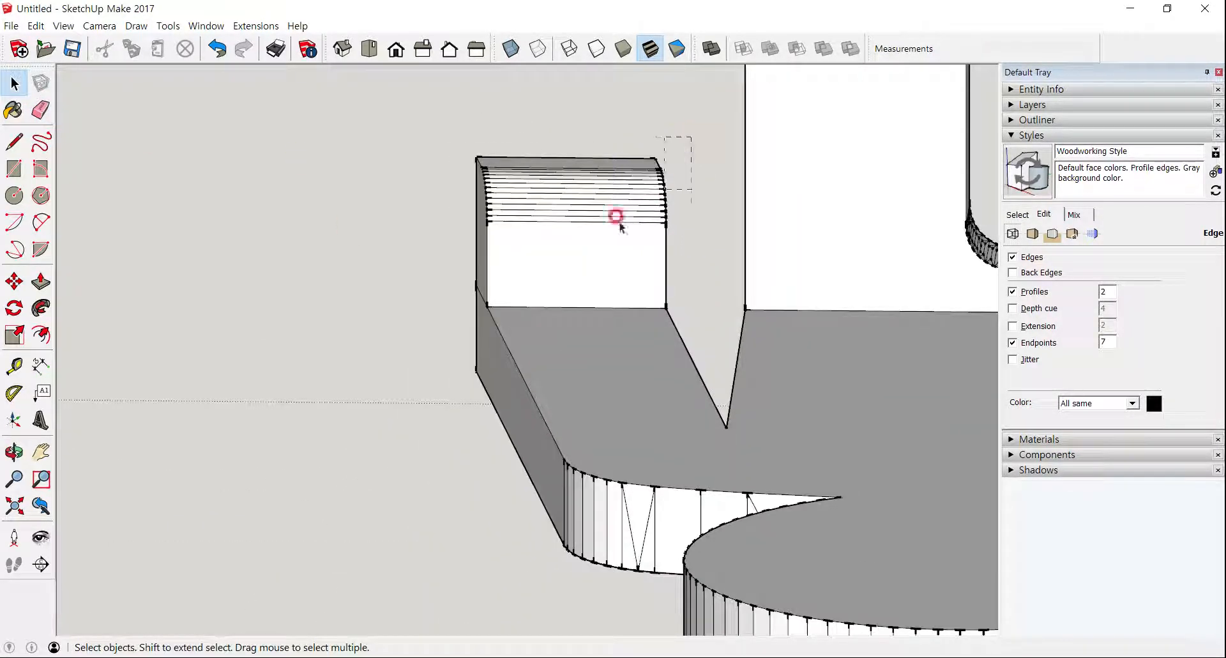
{"action": "left_click_drag", "start_coordinate": [446, 262], "coordinate": [450, 261]}
Draw a line across the outer side face of the opposite arm's end block, level with the arm's upper surface.
{"action": "scroll", "coordinate": [460, 254], "scroll_direction": "down", "scroll_amount": 3}
{"action": "middle_click_drag", "start_coordinate": [460, 255], "coordinate": [658, 306]}
{"action": "middle_click_drag", "start_coordinate": [769, 334], "coordinate": [690, 339]}
{"action": "scroll", "coordinate": [900, 415], "scroll_direction": "up", "scroll_amount": 2}
{"action": "middle_click_drag", "start_coordinate": [798, 382], "coordinate": [641, 362], "text": "shift"}
{"action": "left_click", "coordinate": [14, 141]}
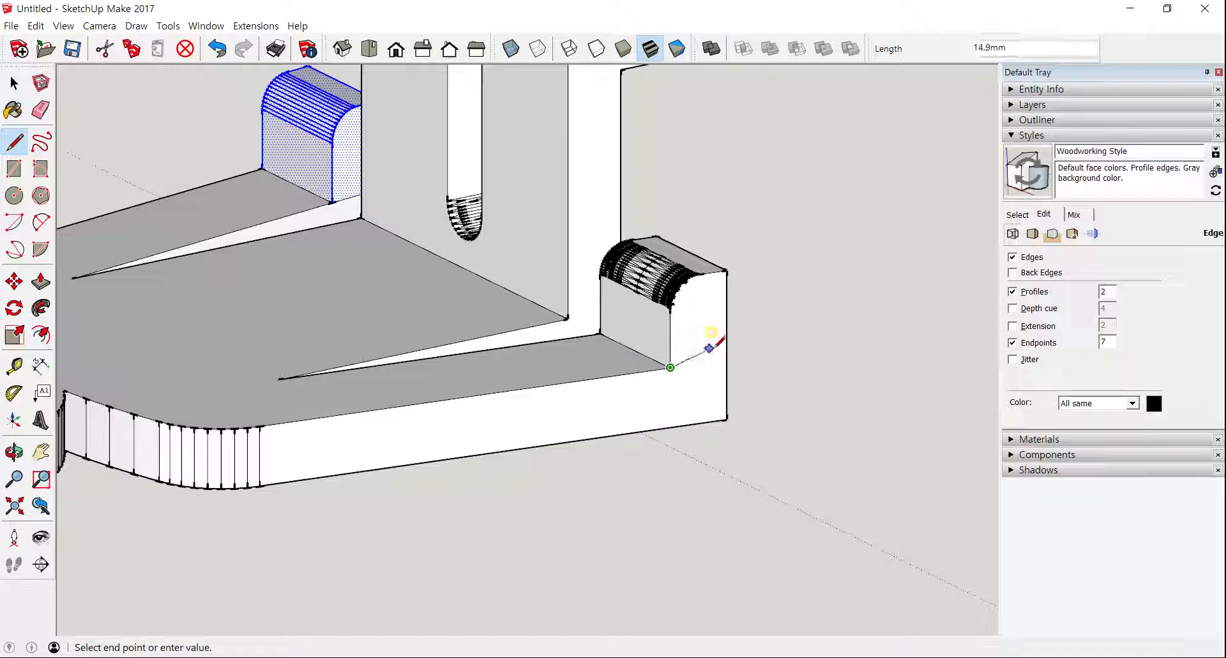
{"action": "left_click", "coordinate": [726, 358]}
Continue the dividing line 41 mm across the block's back face and along its inner side to the arm's upper surface.
{"action": "middle_click_drag", "start_coordinate": [689, 323], "coordinate": [468, 436]}
{"action": "left_click", "coordinate": [507, 445]}
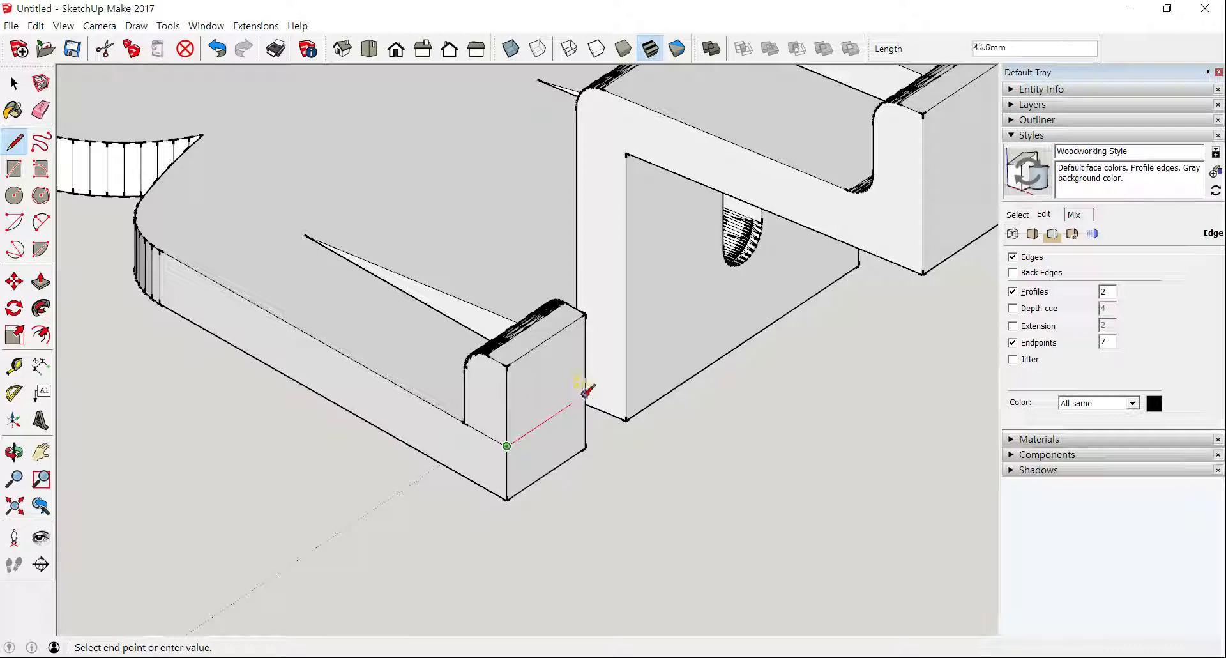
{"action": "left_click", "coordinate": [585, 392]}
{"action": "middle_click_drag", "start_coordinate": [493, 348], "coordinate": [723, 440]}
{"action": "left_click", "coordinate": [634, 409]}
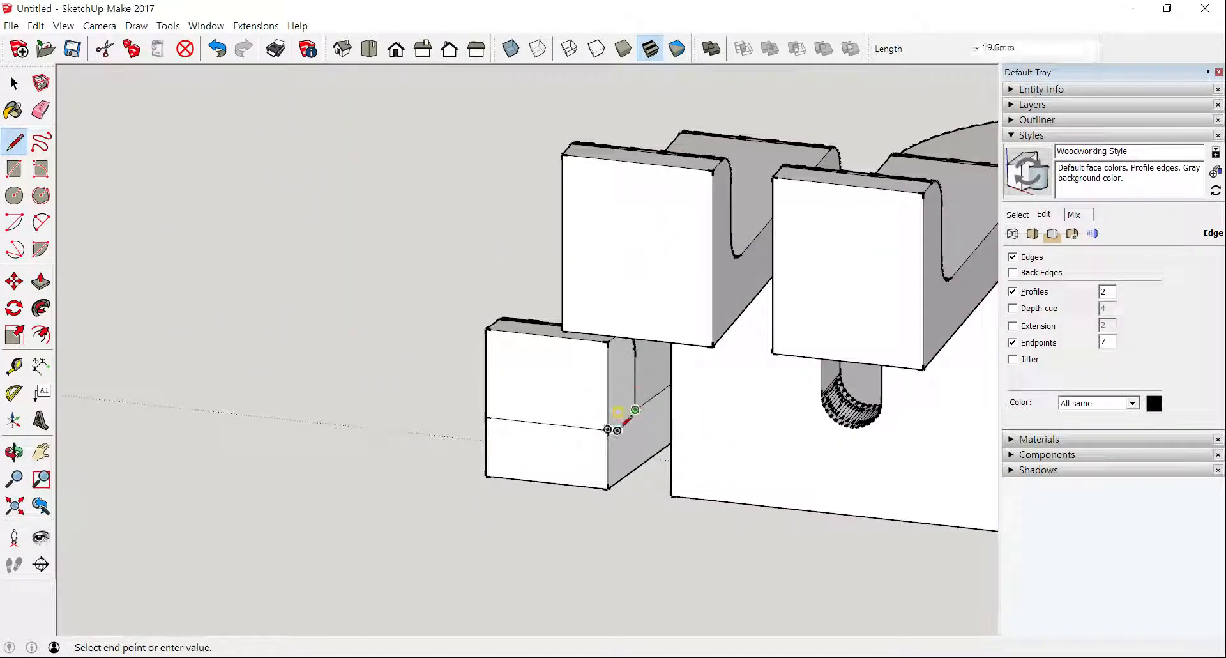
{"action": "left_click", "coordinate": [608, 429]}
{"action": "middle_click_drag", "start_coordinate": [512, 397], "coordinate": [933, 351]}
Delete the old end block above the dividing lines on the opposite arm.
{"action": "key", "text": "space"}
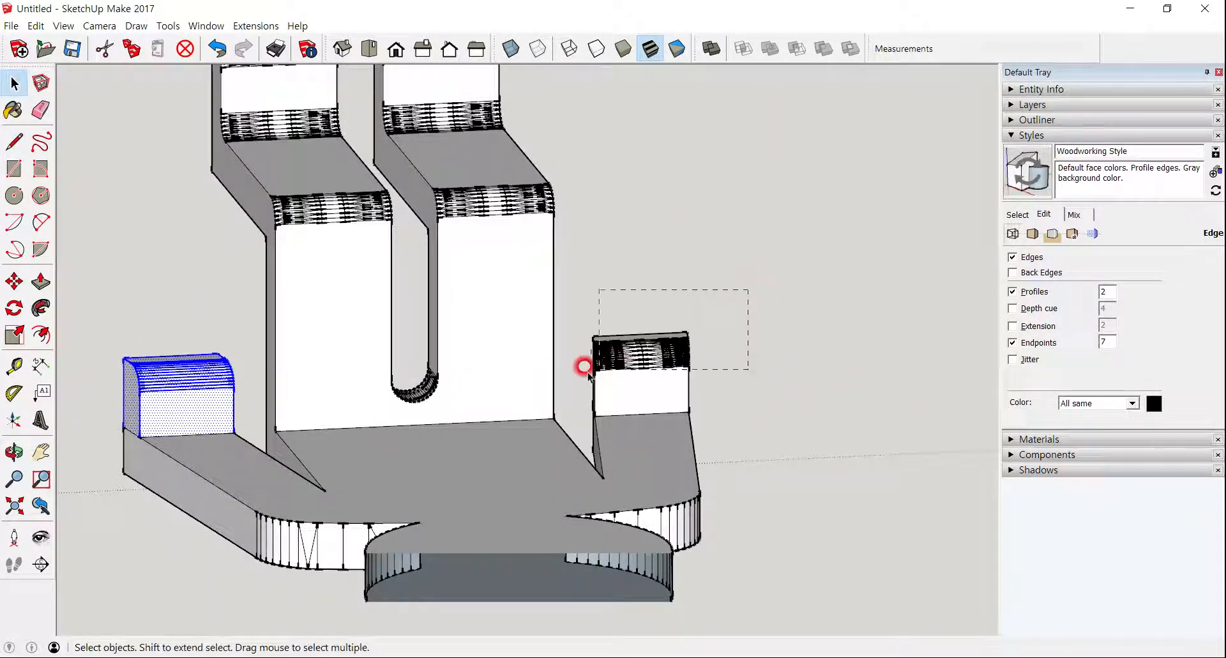
{"action": "left_click_drag", "start_coordinate": [597, 363], "coordinate": [580, 369]}
{"action": "left_click", "coordinate": [583, 374]}
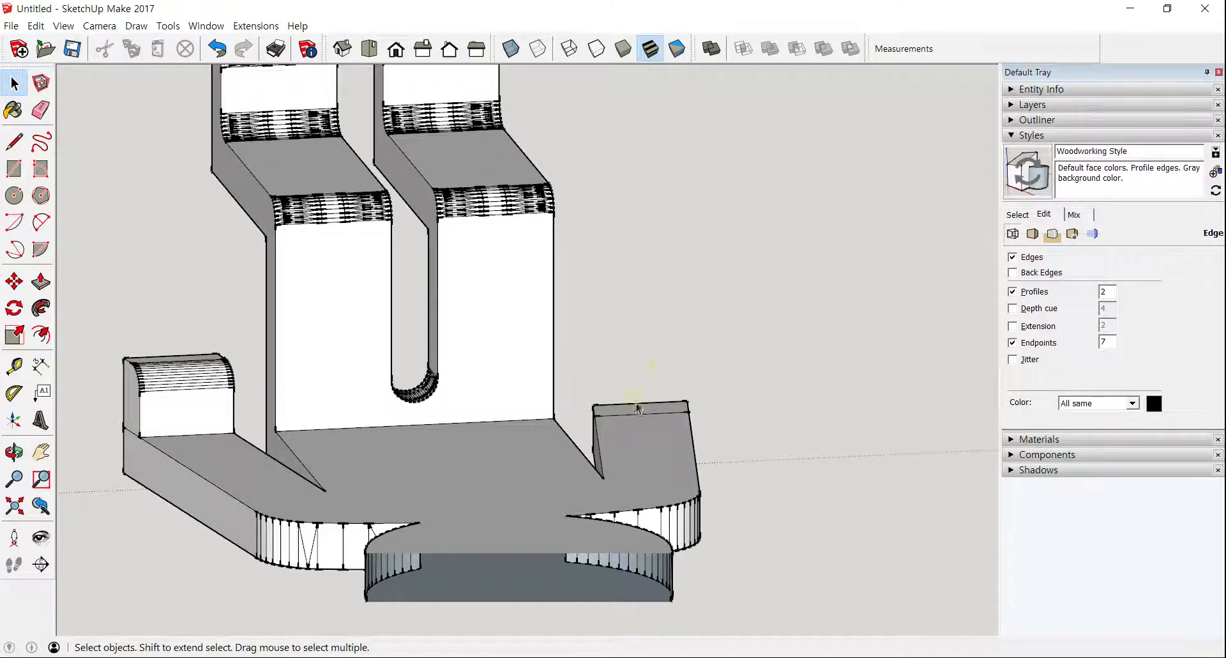
Copy the rebuilt rounded end block about 276 mm sideways into the free space beside the opposite arm.
{"action": "middle_click_drag", "start_coordinate": [635, 410], "coordinate": [460, 444]}
{"action": "middle_click_drag", "start_coordinate": [236, 242], "coordinate": [318, 212]}
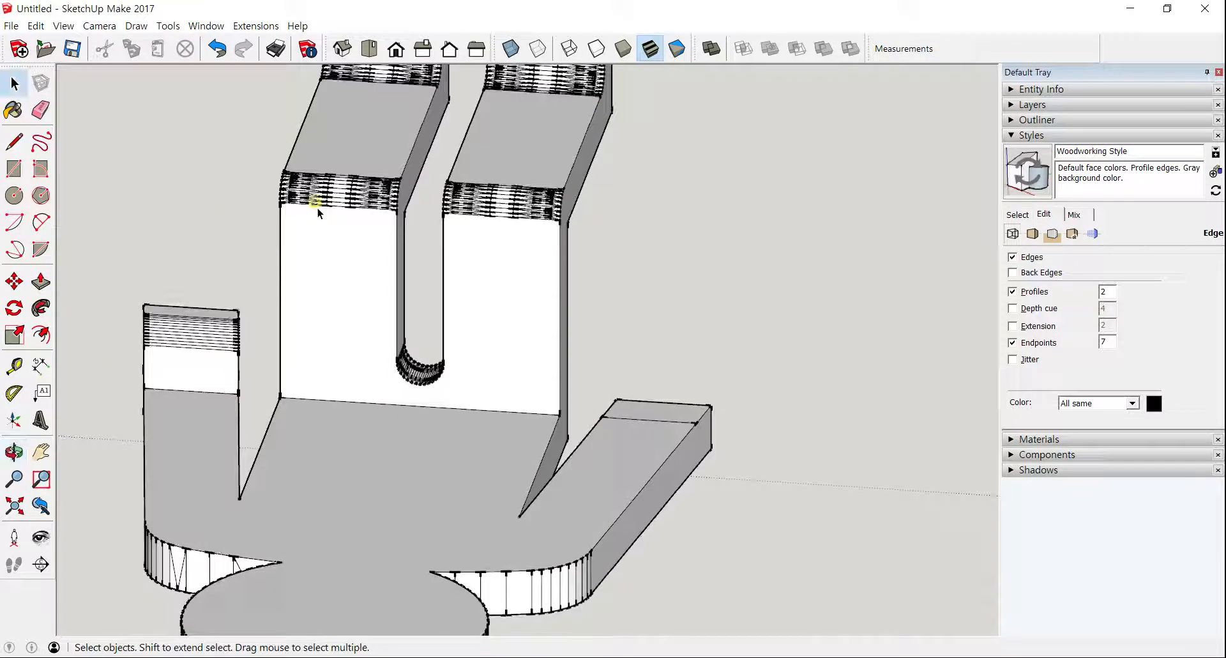
{"action": "middle_click_drag", "start_coordinate": [255, 252], "coordinate": [235, 297]}
{"action": "left_click_drag", "start_coordinate": [159, 363], "coordinate": [108, 380]}
{"action": "left_click", "coordinate": [266, 276]}
{"action": "scroll", "coordinate": [137, 350], "scroll_direction": "down", "scroll_amount": 3}
{"action": "key", "text": "m"}
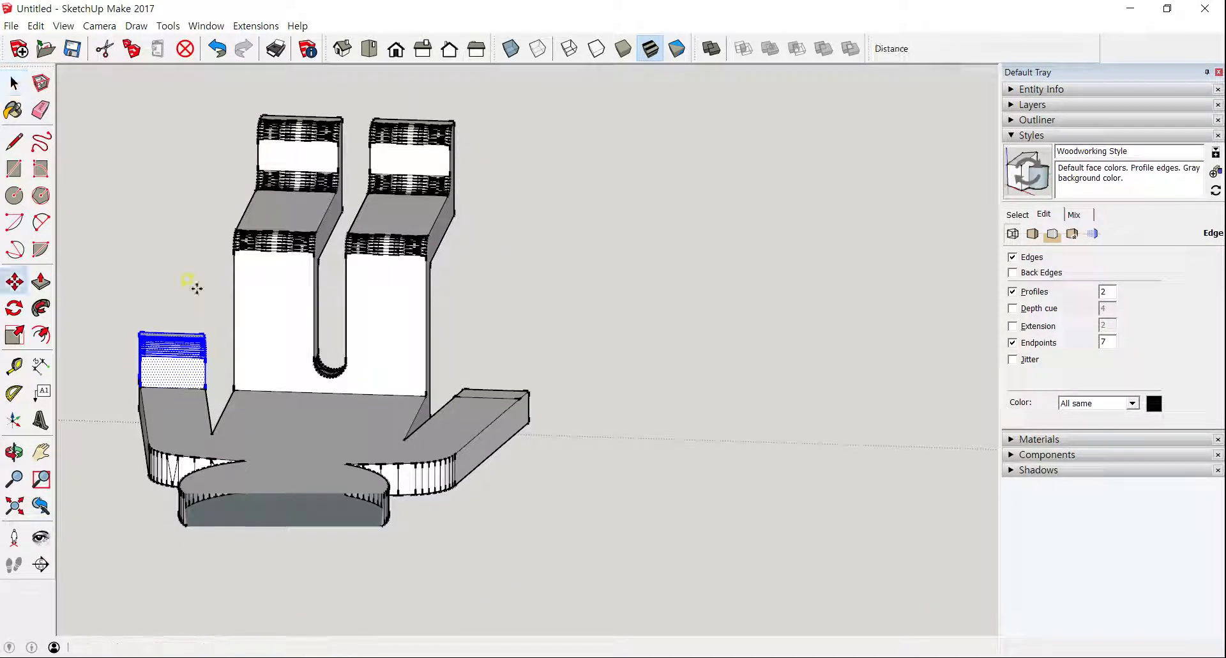
{"action": "key", "text": "ctrl"}
{"action": "left_click", "coordinate": [192, 285]}
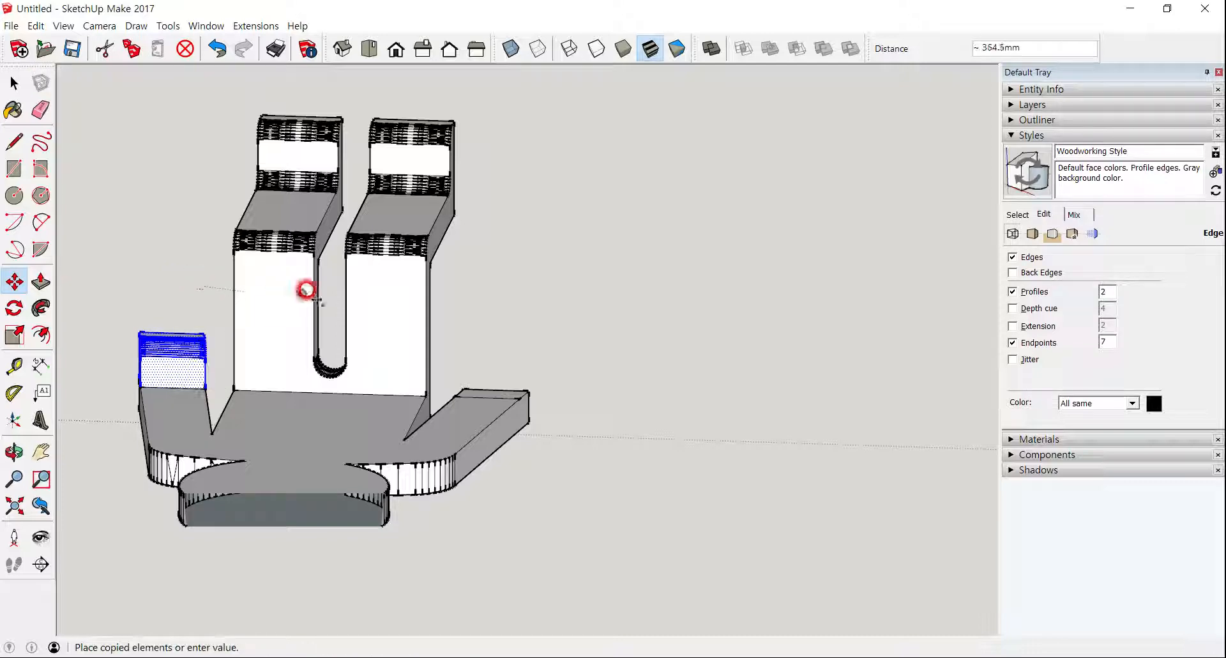
{"action": "left_click", "coordinate": [626, 287]}
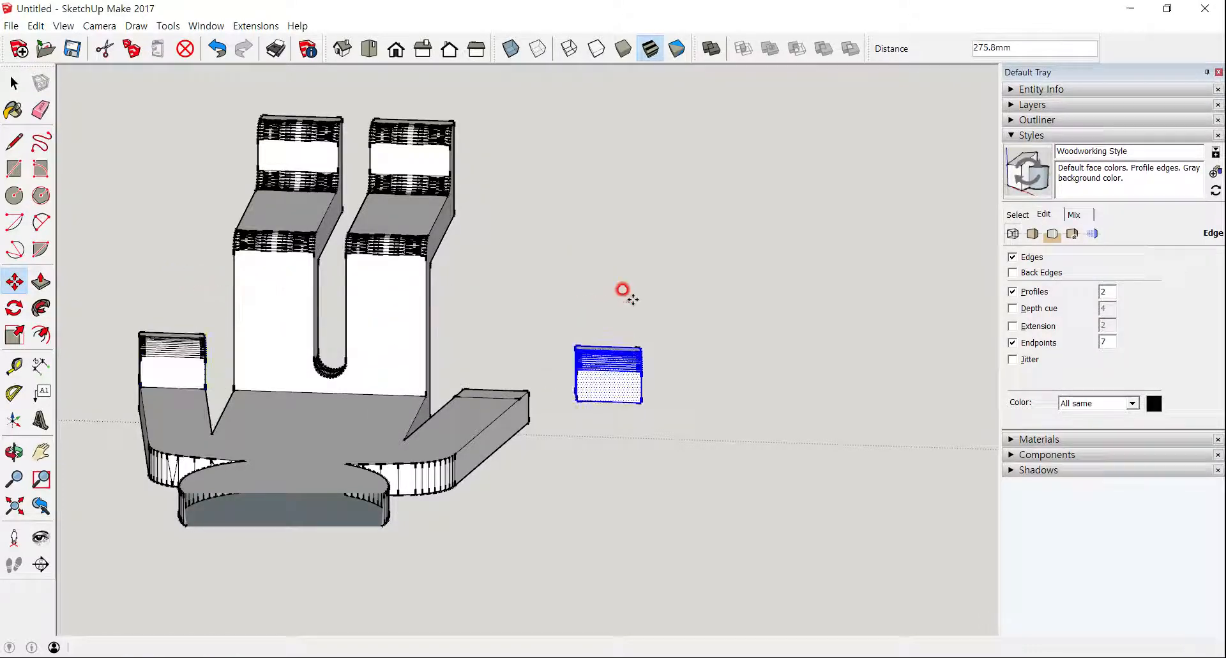
Delete the small face on top of the opposite arm's end where the old block stood.
{"action": "scroll", "coordinate": [537, 450], "scroll_direction": "up", "scroll_amount": 2}
{"action": "middle_click_drag", "start_coordinate": [539, 446], "coordinate": [555, 375]}
{"action": "key", "text": "space"}
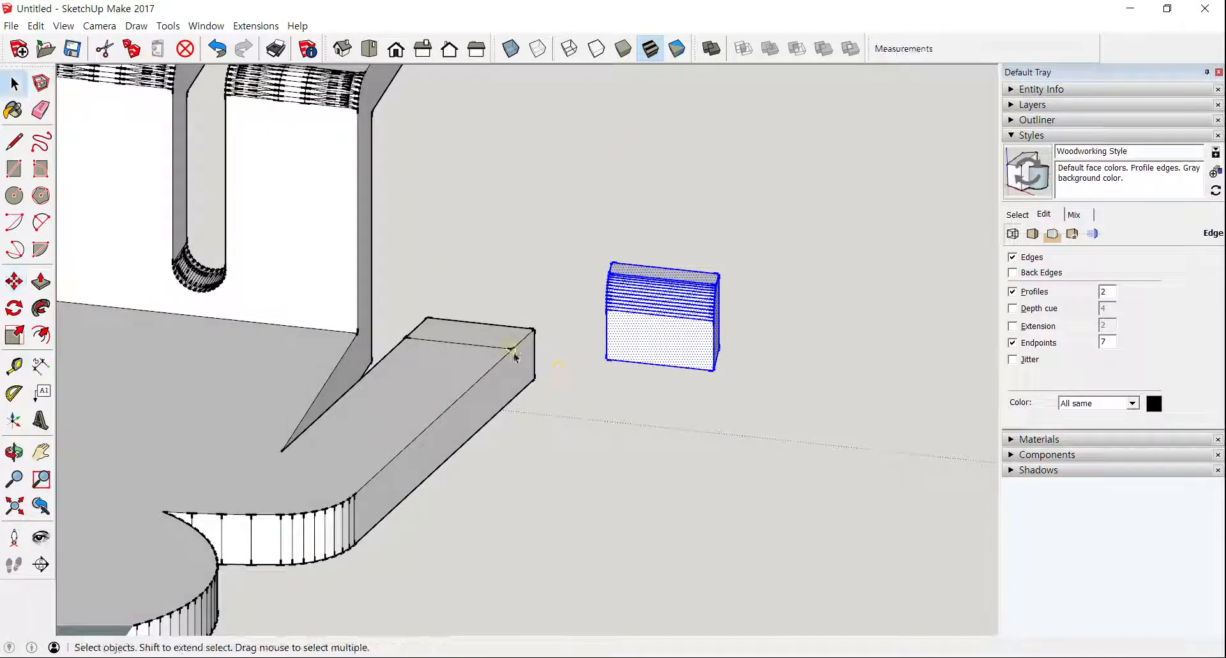
{"action": "left_click", "coordinate": [504, 330]}
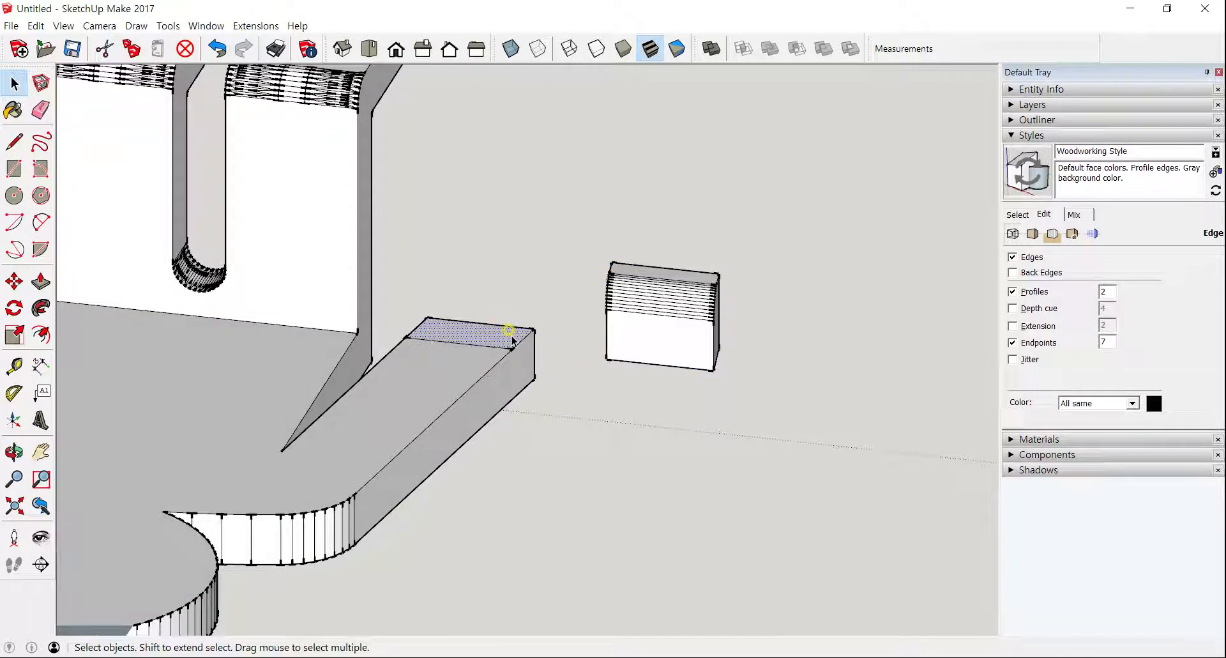
{"action": "key", "text": "Delete"}
Select the copied rounded block and flip it along the holder's width to match the opposite arm's slant.
{"action": "left_click_drag", "start_coordinate": [591, 238], "coordinate": [779, 409]}
{"action": "key", "text": "m"}
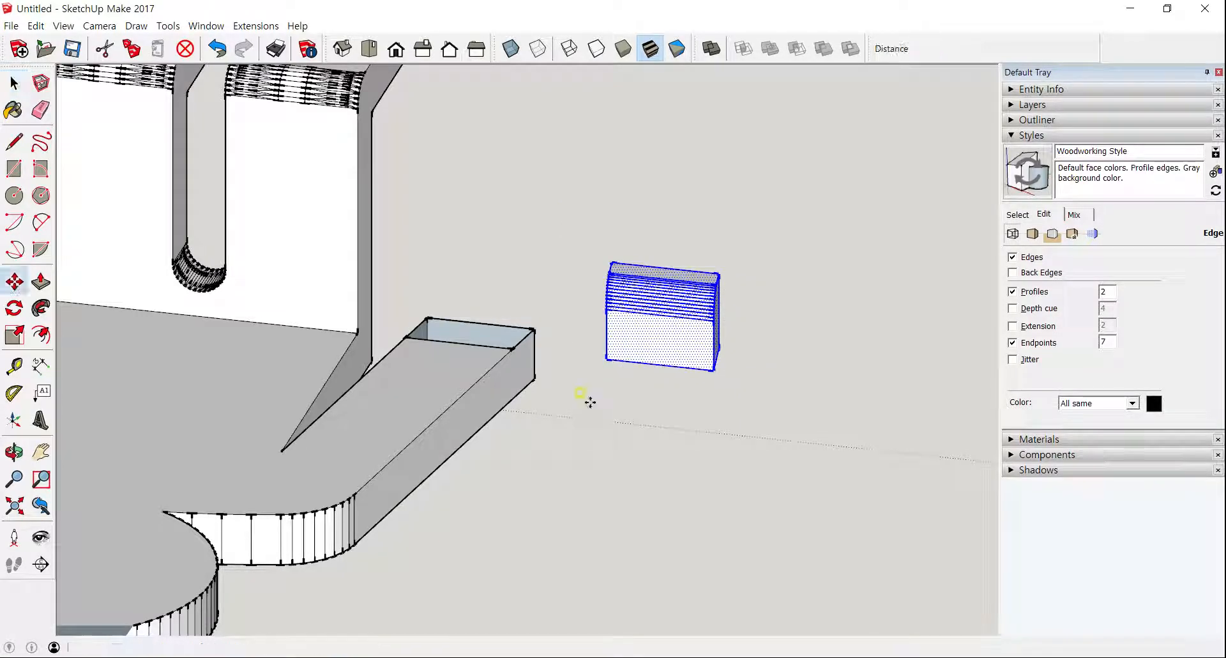
{"action": "left_click", "coordinate": [604, 359]}
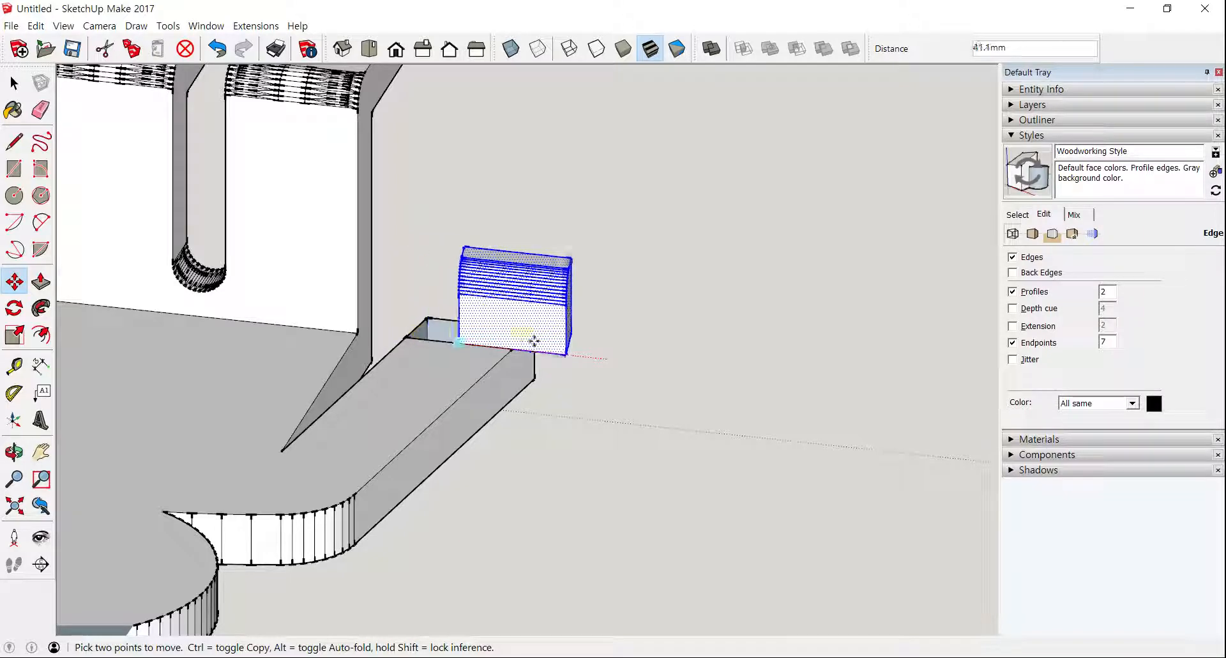
{"action": "key", "text": "Escape"}
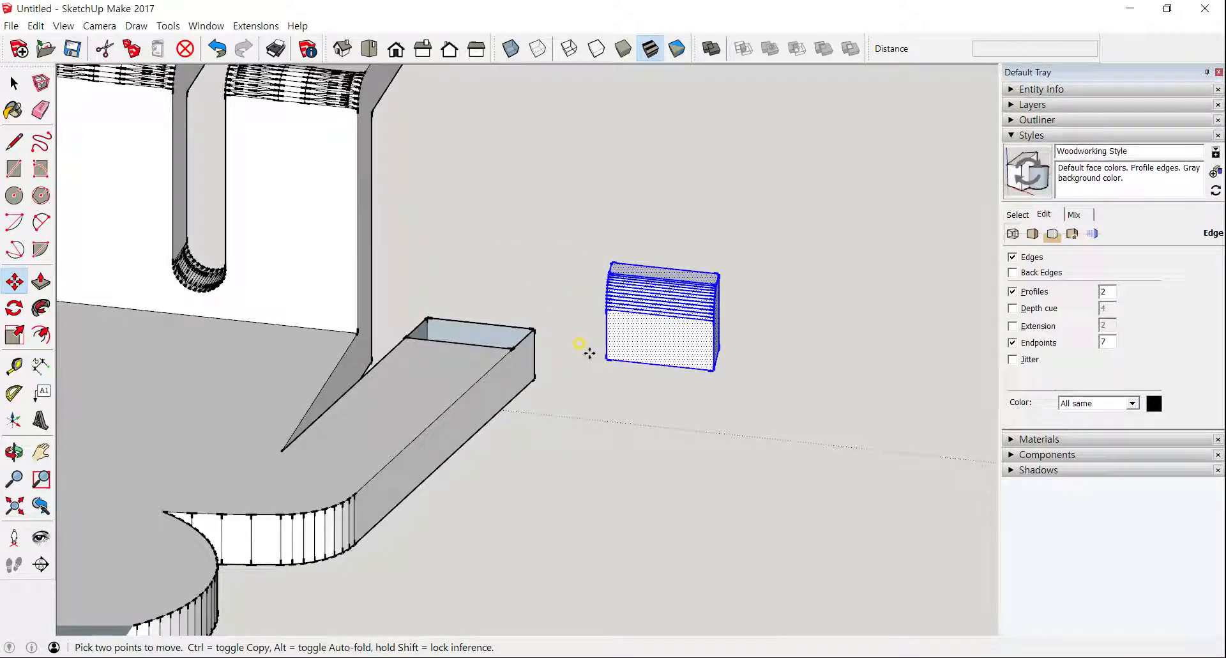
{"action": "right_click", "coordinate": [662, 344]}
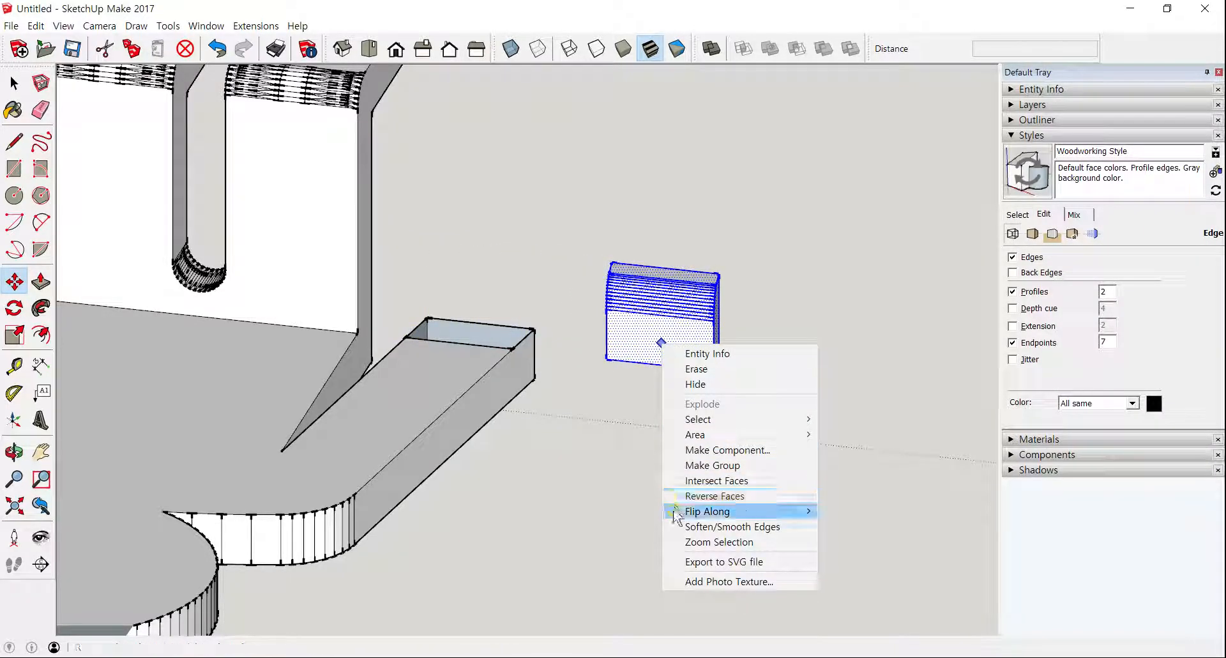
{"action": "mouse_move", "coordinate": [707, 512]}
{"action": "left_click", "coordinate": [847, 513]}
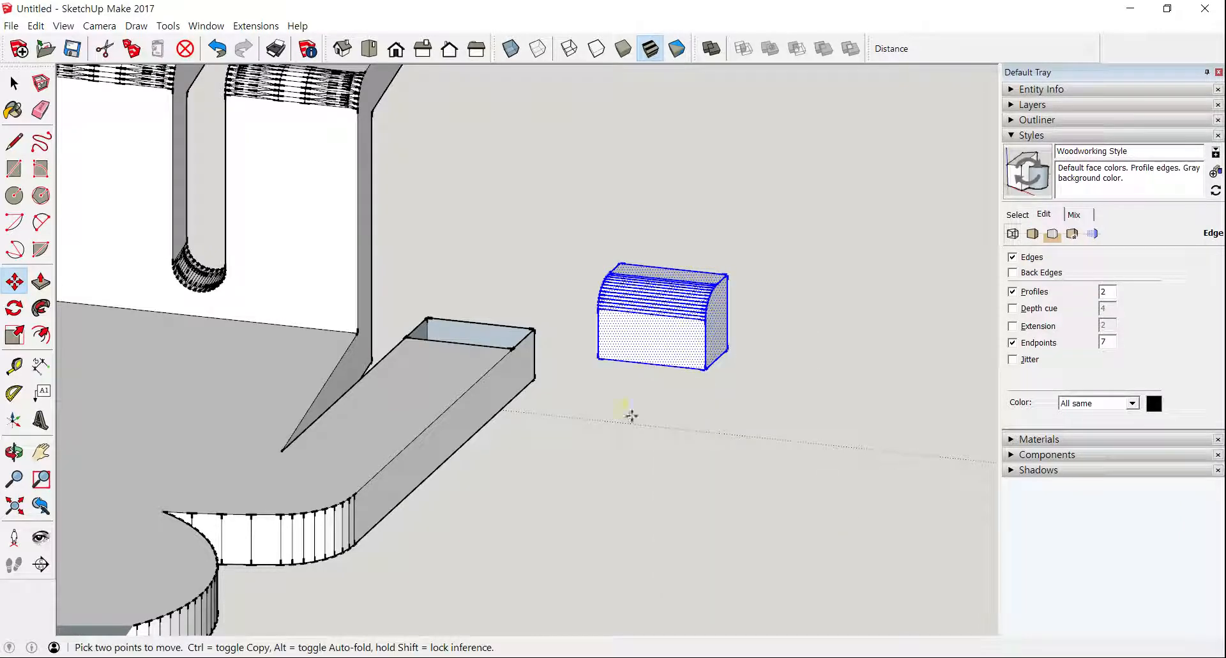
Move the flipped block by its lower front corner onto the matching corner of the opening at the arm's end.
{"action": "left_click", "coordinate": [599, 357]}
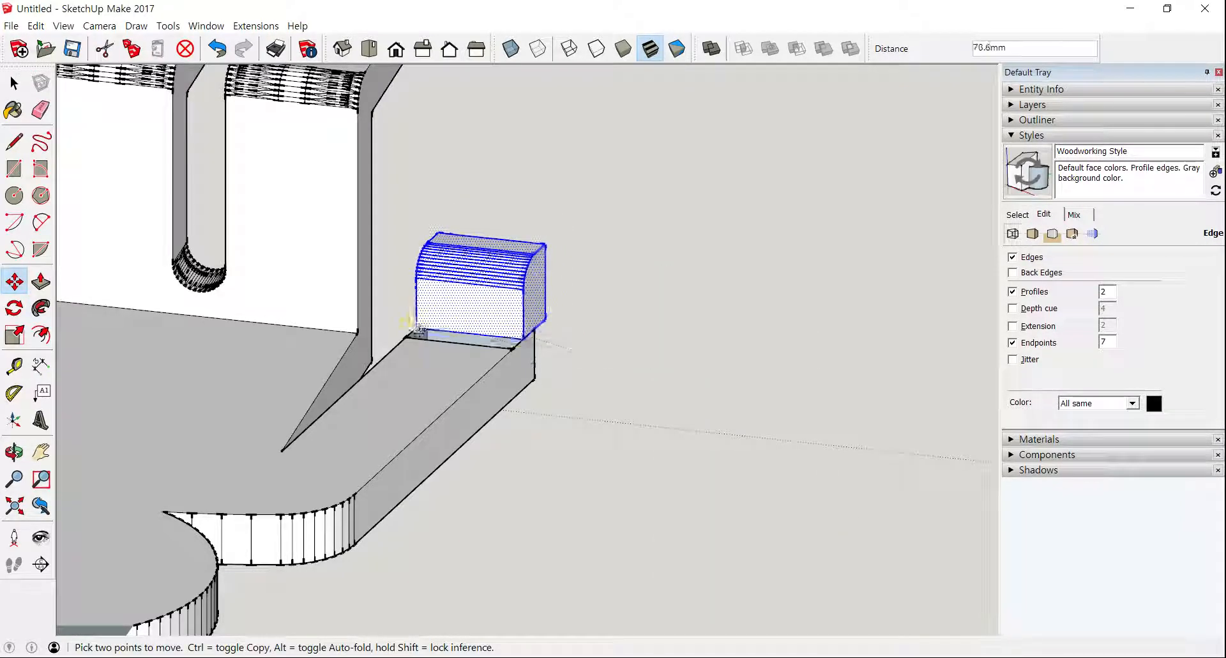
{"action": "left_click", "coordinate": [407, 338]}
{"action": "middle_click_drag", "start_coordinate": [639, 322], "coordinate": [280, 361]}
{"action": "key", "text": "space"}
{"action": "key", "text": "e"}
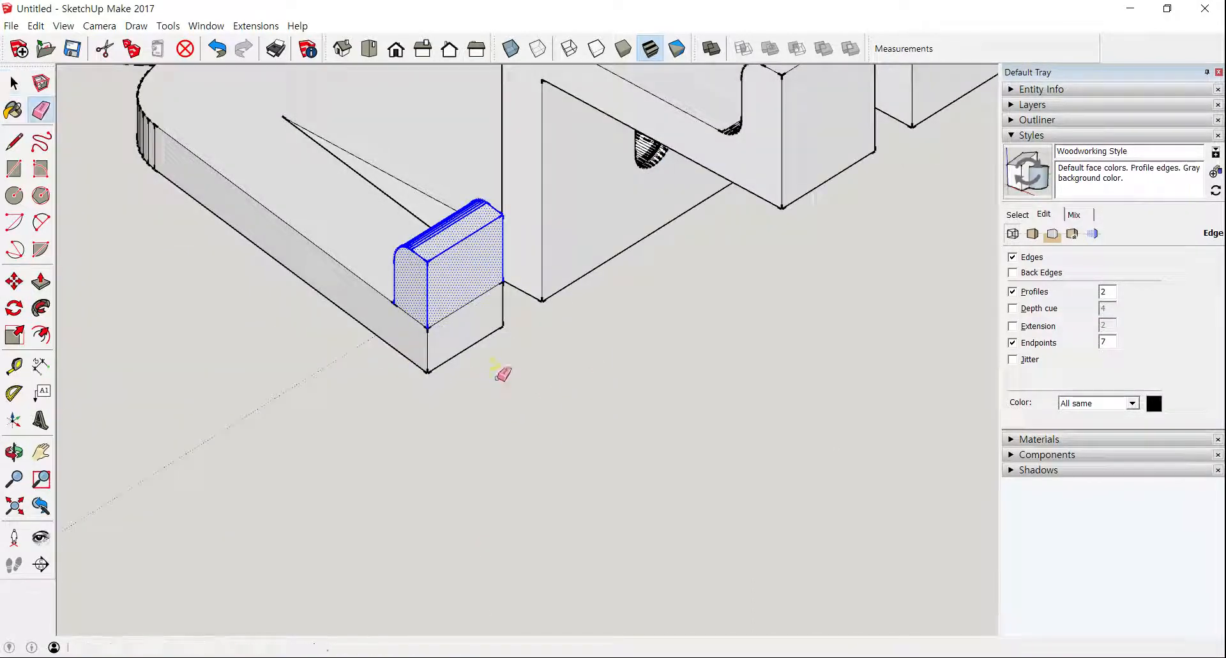
Erase the leftover seam edges where the rounded end blocks meet both of the holder's arms.
{"action": "left_click", "coordinate": [409, 308]}
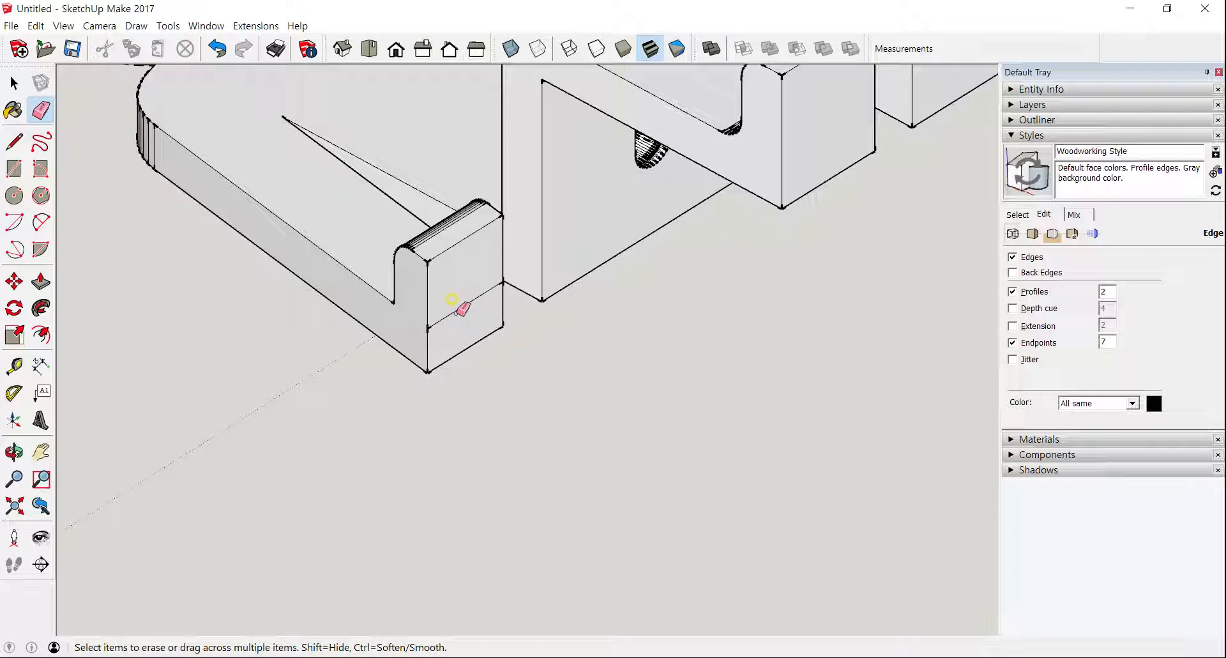
{"action": "mouse_move", "coordinate": [472, 297]}
{"action": "middle_mouse_down"}
{"action": "mouse_move", "coordinate": [293, 274]}
{"action": "mouse_move", "coordinate": [285, 246]}
{"action": "mouse_move", "coordinate": [504, 268]}
{"action": "middle_mouse_up"}
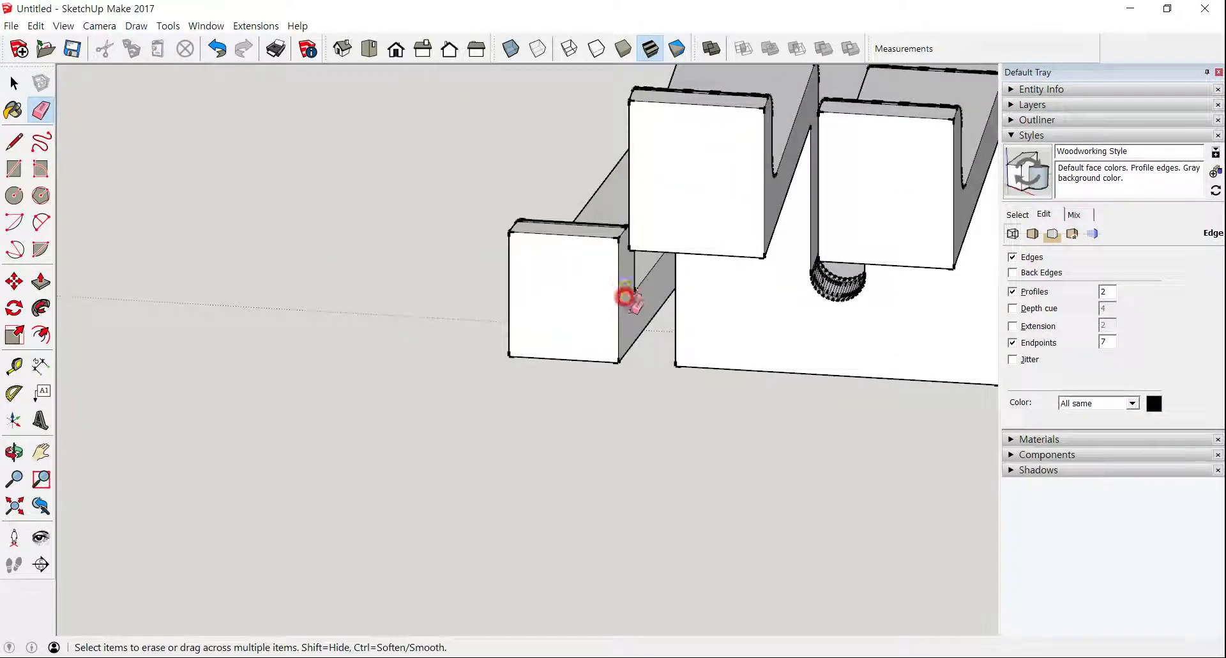
{"action": "scroll", "coordinate": [629, 320], "scroll_direction": "down", "scroll_amount": 5}
{"action": "middle_click_drag", "start_coordinate": [823, 391], "coordinate": [496, 424], "text": "shift"}
{"action": "scroll", "coordinate": [517, 399], "scroll_direction": "up", "scroll_amount": 3}
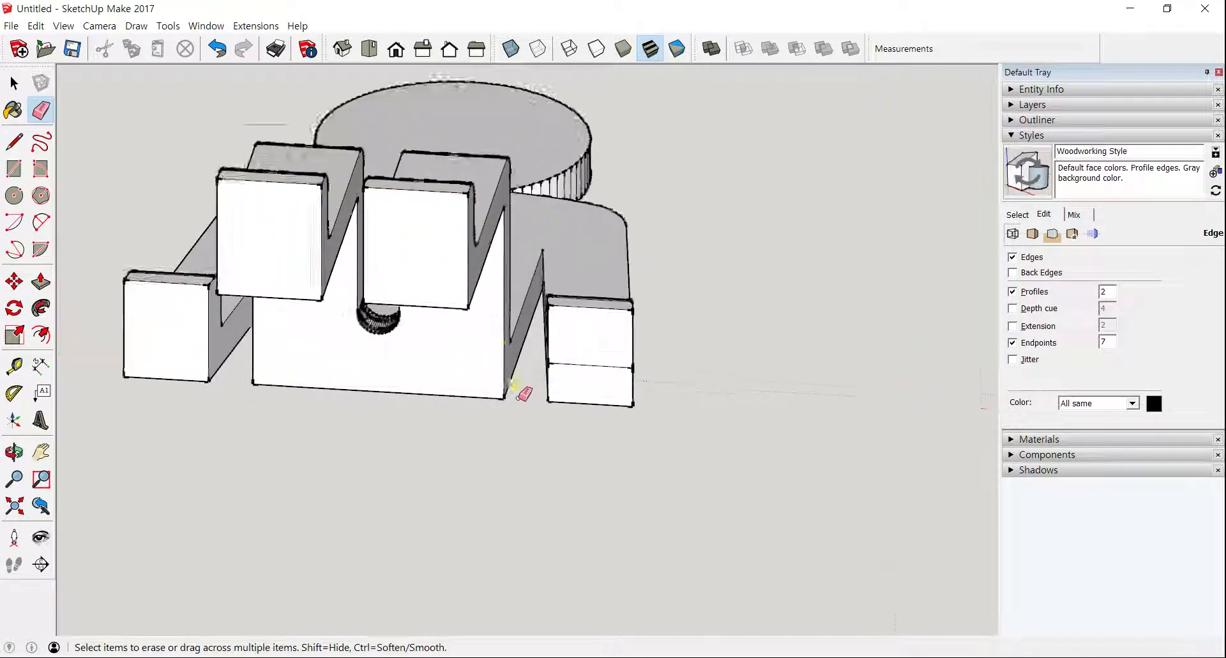
{"action": "scroll", "coordinate": [514, 387], "scroll_direction": "up", "scroll_amount": 2}
{"action": "mouse_move", "coordinate": [582, 345]}
{"action": "middle_mouse_down"}
{"action": "mouse_move", "coordinate": [471, 379]}
{"action": "mouse_move", "coordinate": [705, 366]}
{"action": "middle_mouse_up"}
{"action": "mouse_move", "coordinate": [588, 356]}
{"action": "middle_mouse_down"}
{"action": "mouse_move", "coordinate": [921, 285]}
{"action": "mouse_move", "coordinate": [547, 342]}
{"action": "middle_mouse_up"}
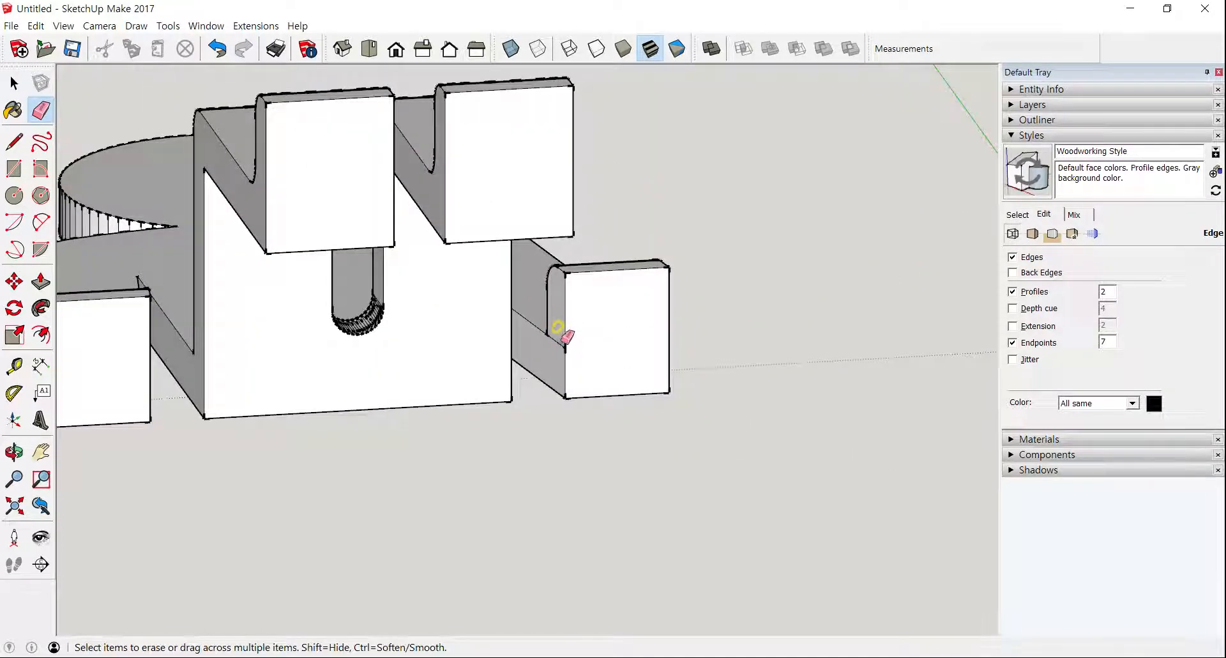
{"action": "mouse_move", "coordinate": [577, 322]}
{"action": "middle_mouse_down"}
{"action": "mouse_move", "coordinate": [481, 396]}
{"action": "mouse_move", "coordinate": [657, 316]}
{"action": "middle_mouse_up"}
Group the holder's entire connected geometry and open the entity information for the group.
{"action": "scroll", "coordinate": [761, 306], "scroll_direction": "down", "scroll_amount": 3}
{"action": "key", "text": "space"}
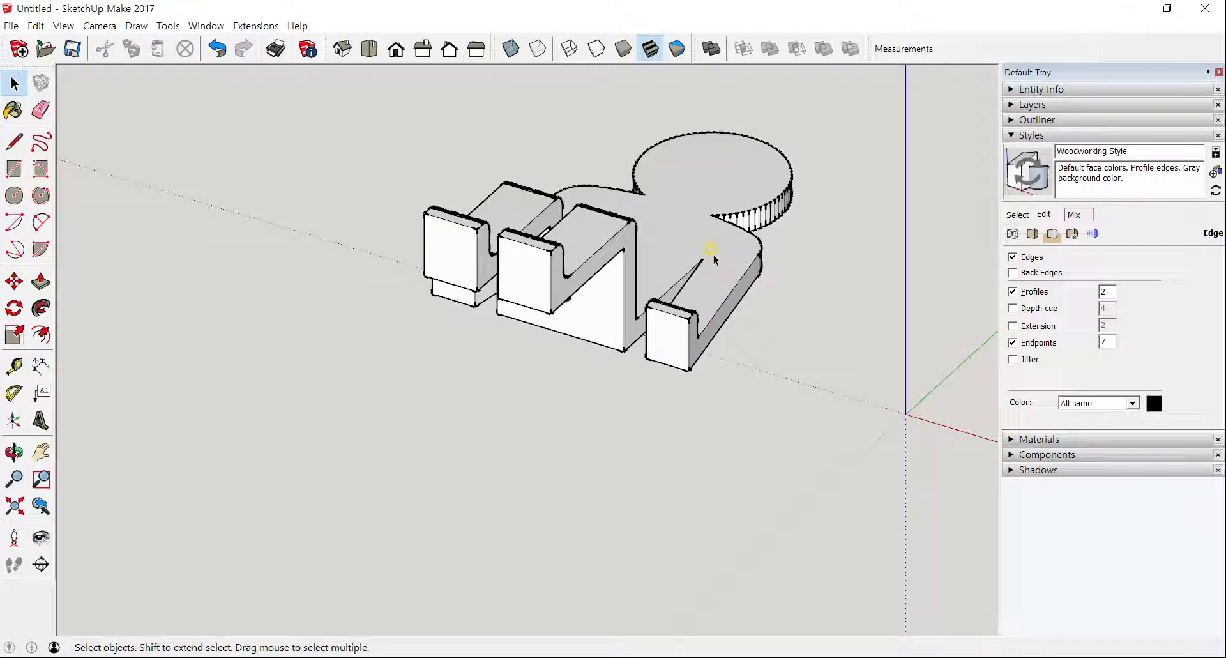
{"action": "triple_click", "coordinate": [713, 258]}
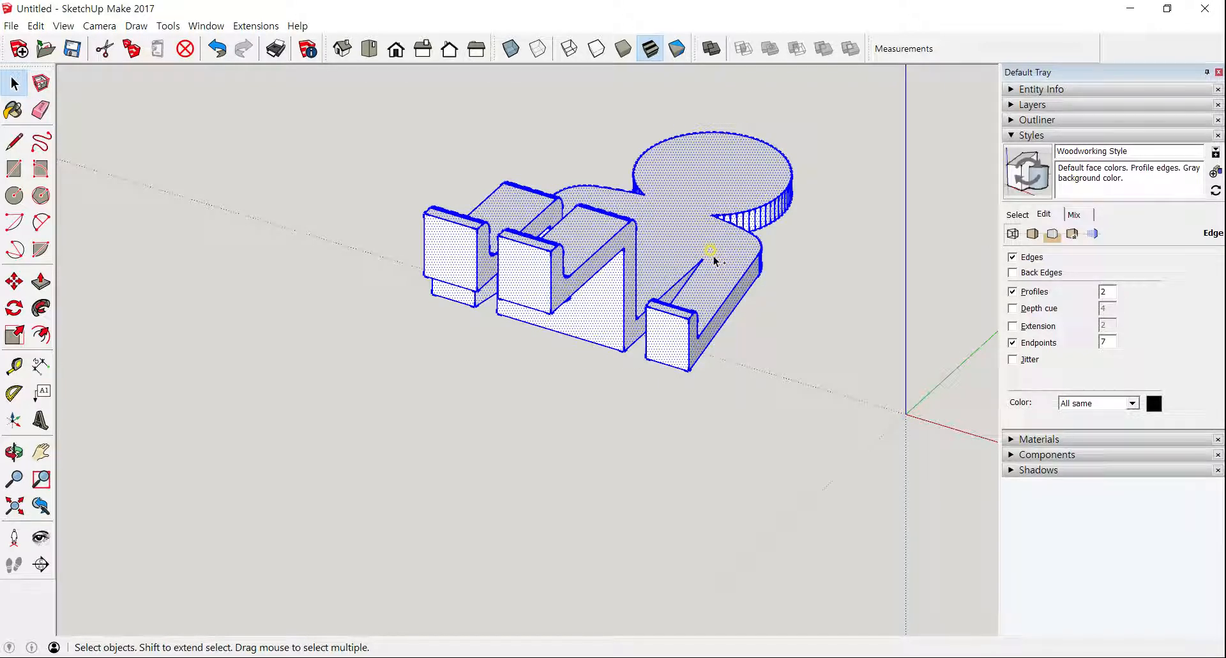
{"action": "key", "text": "ctrl+g"}
{"action": "middle_click_drag", "start_coordinate": [703, 279], "coordinate": [944, 127]}
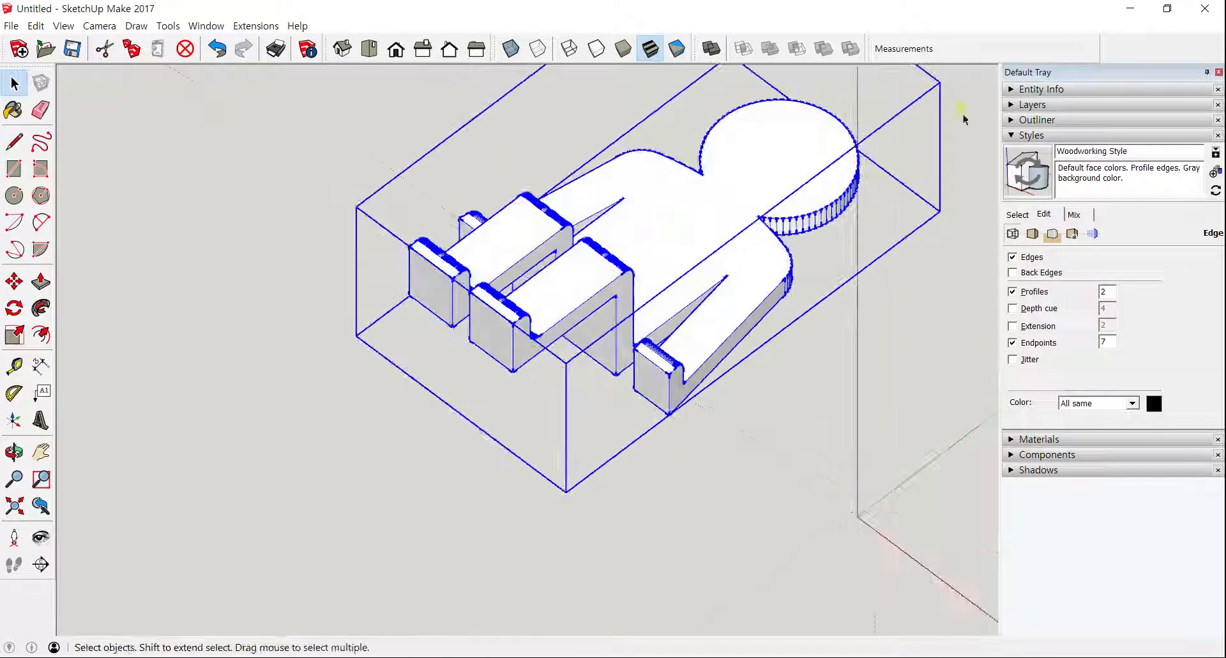
{"action": "left_click", "coordinate": [1022, 89]}
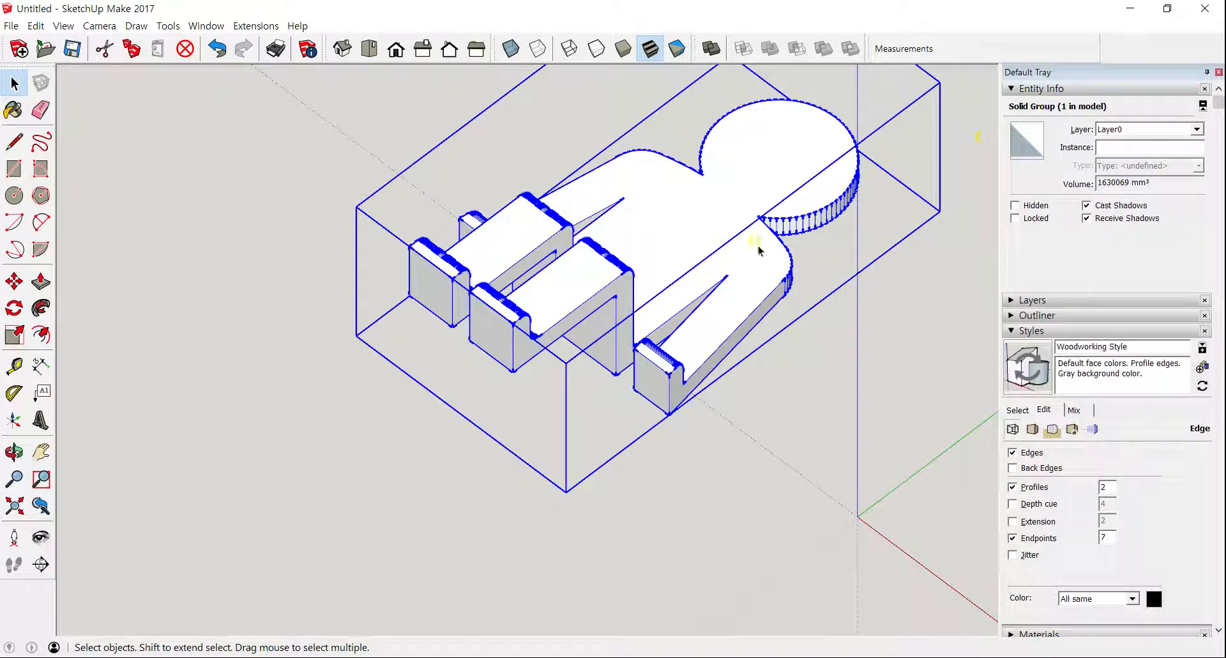
Examine the grouped holder from several angles, checking the rounded arm ends, legs and head.
{"action": "middle_click_drag", "start_coordinate": [757, 243], "coordinate": [665, 397], "text": "shift"}
{"action": "scroll", "coordinate": [596, 364], "scroll_direction": "up", "scroll_amount": 1}
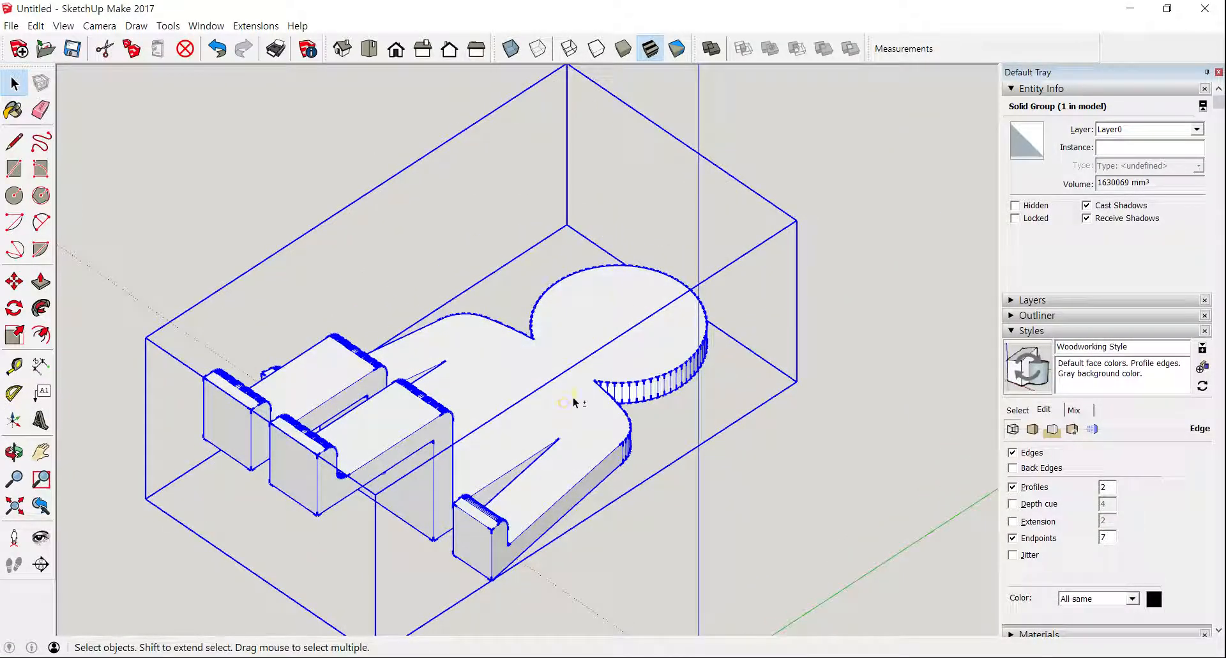
{"action": "scroll", "coordinate": [570, 403], "scroll_direction": "up", "scroll_amount": 5}
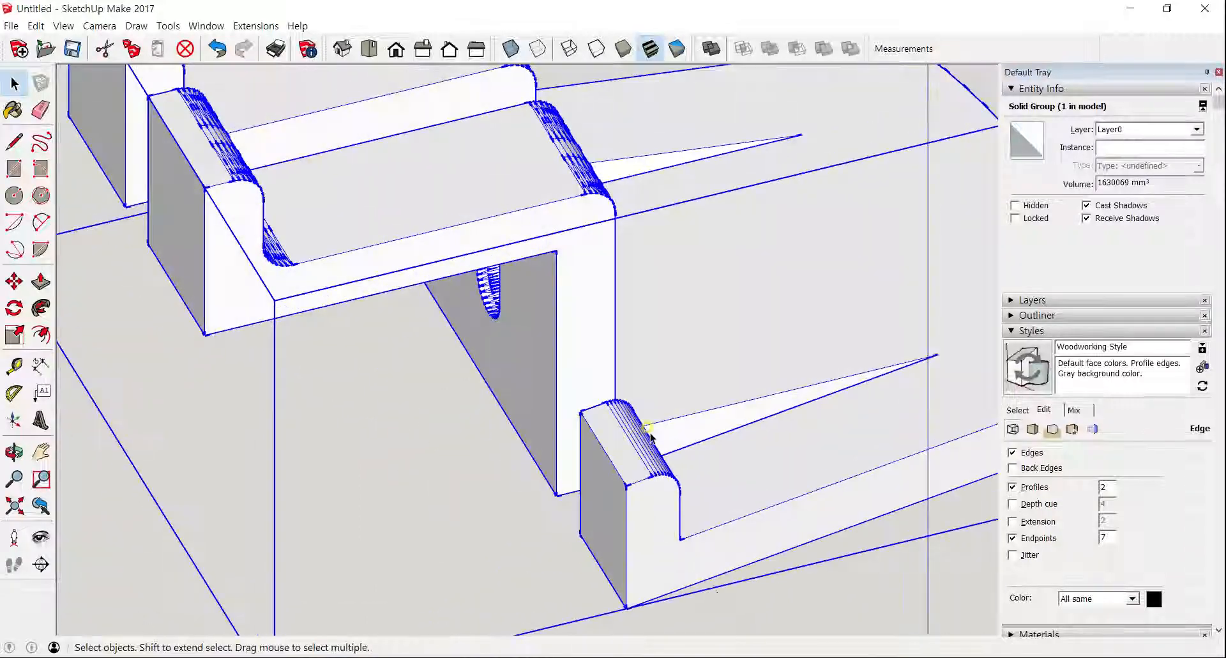
{"action": "middle_click_drag", "start_coordinate": [670, 404], "coordinate": [604, 437]}
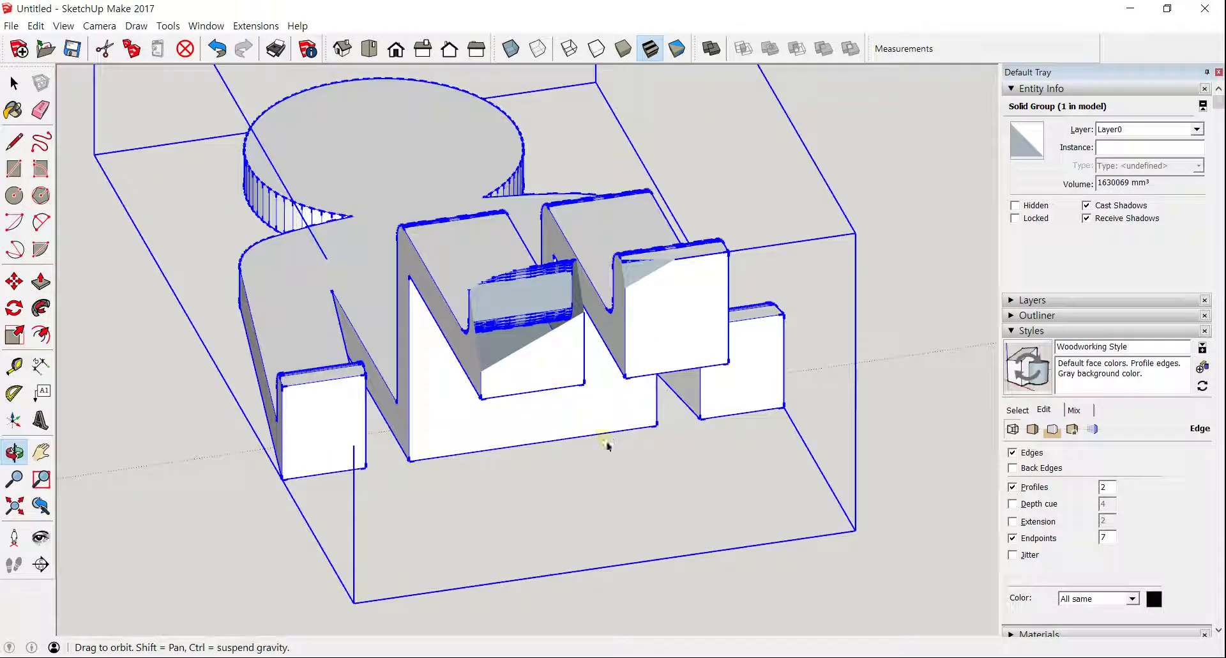
{"action": "key", "text": "v"}
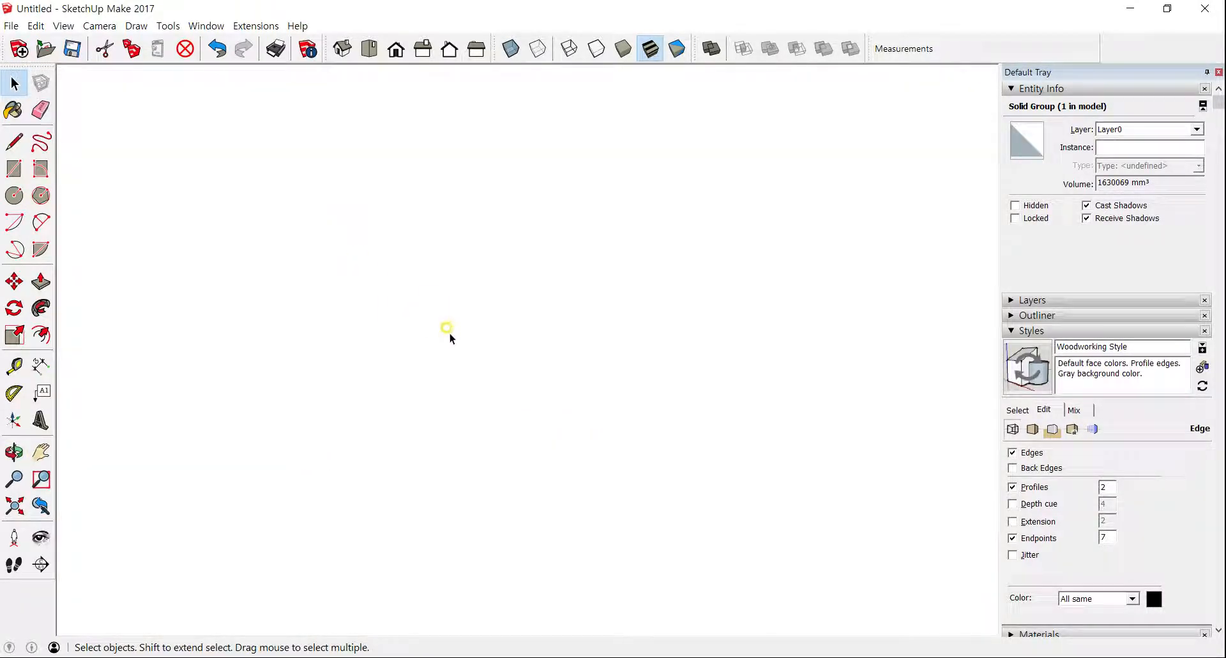
{"action": "scroll", "coordinate": [450, 332], "scroll_direction": "down", "scroll_amount": 4}
{"action": "middle_click_drag", "start_coordinate": [457, 343], "coordinate": [446, 382]}
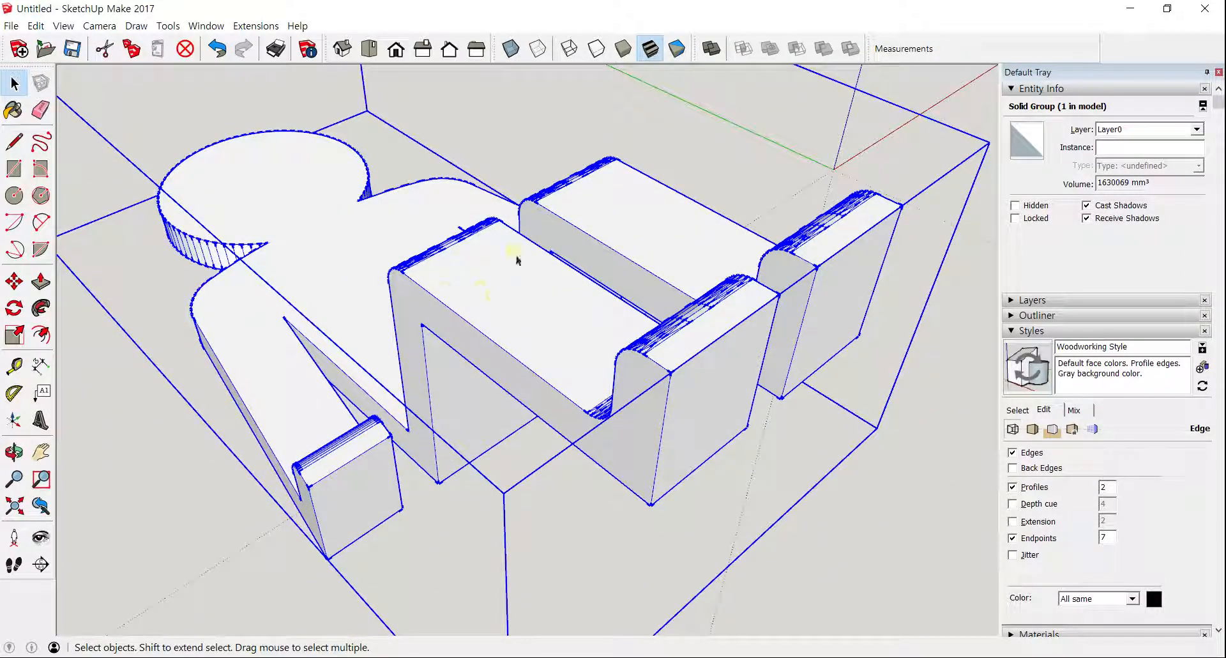
{"action": "middle_click_drag", "start_coordinate": [452, 342], "coordinate": [346, 393]}
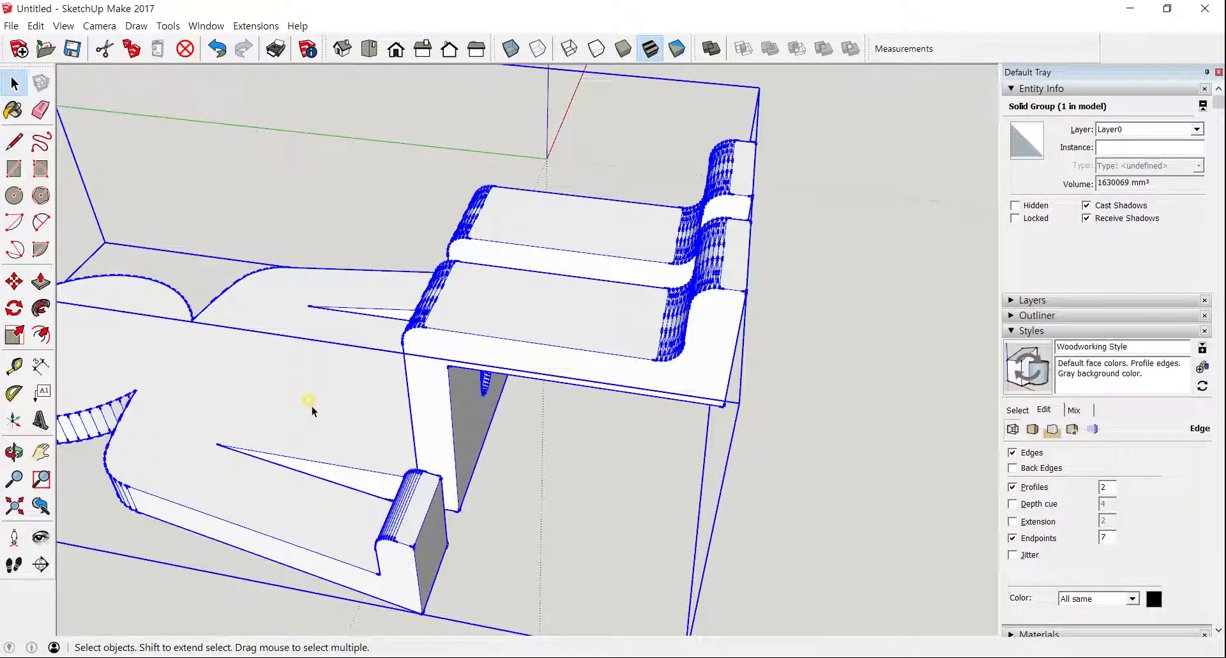
{"action": "scroll", "coordinate": [312, 406], "scroll_direction": "down", "scroll_amount": 4}
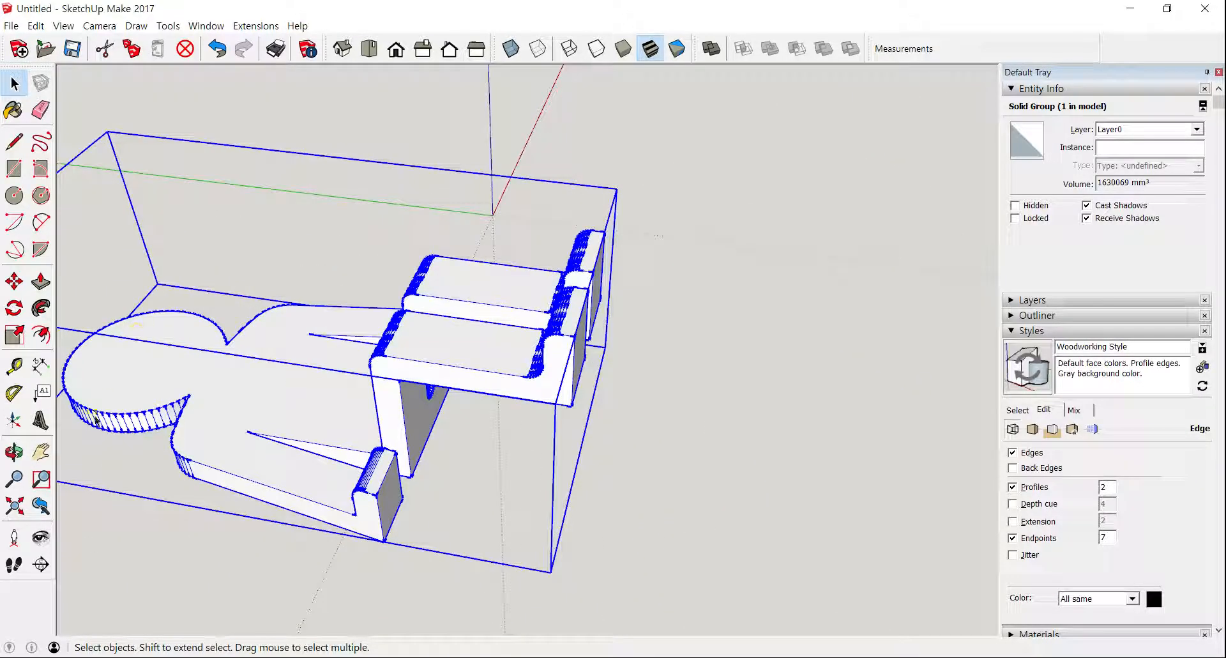
{"action": "left_click", "coordinate": [40, 452]}
{"action": "left_click_drag", "start_coordinate": [240, 334], "coordinate": [268, 261]}
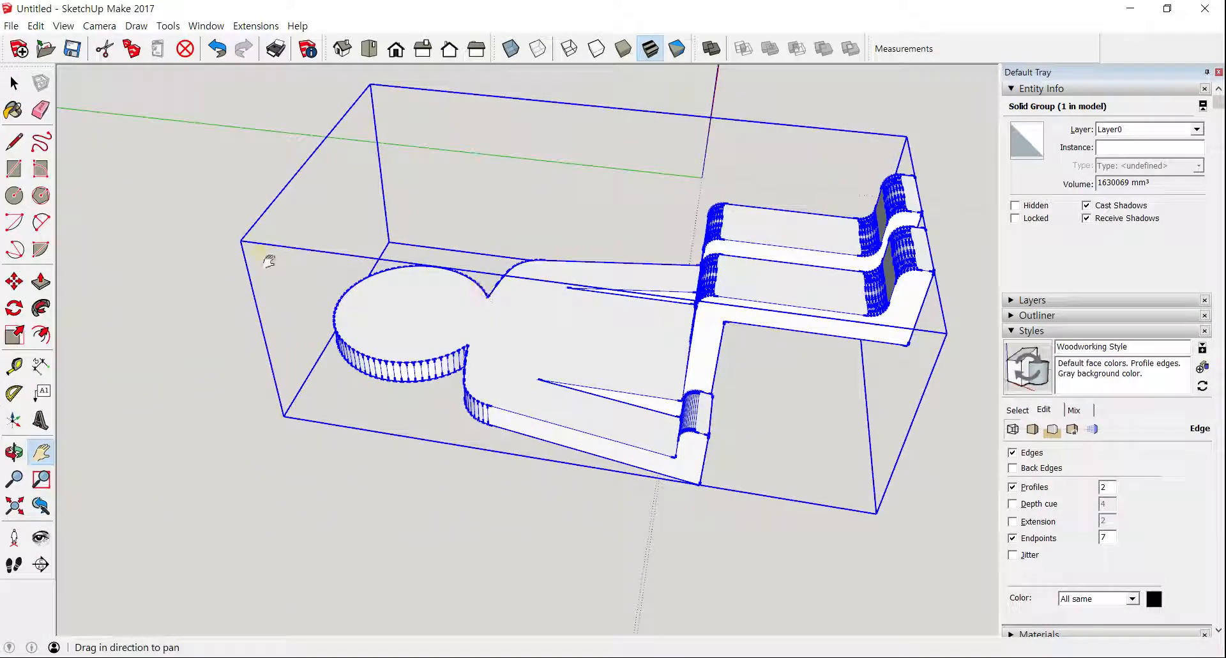
{"action": "key", "text": "space"}
{"action": "middle_click_drag", "start_coordinate": [519, 375], "coordinate": [503, 329]}
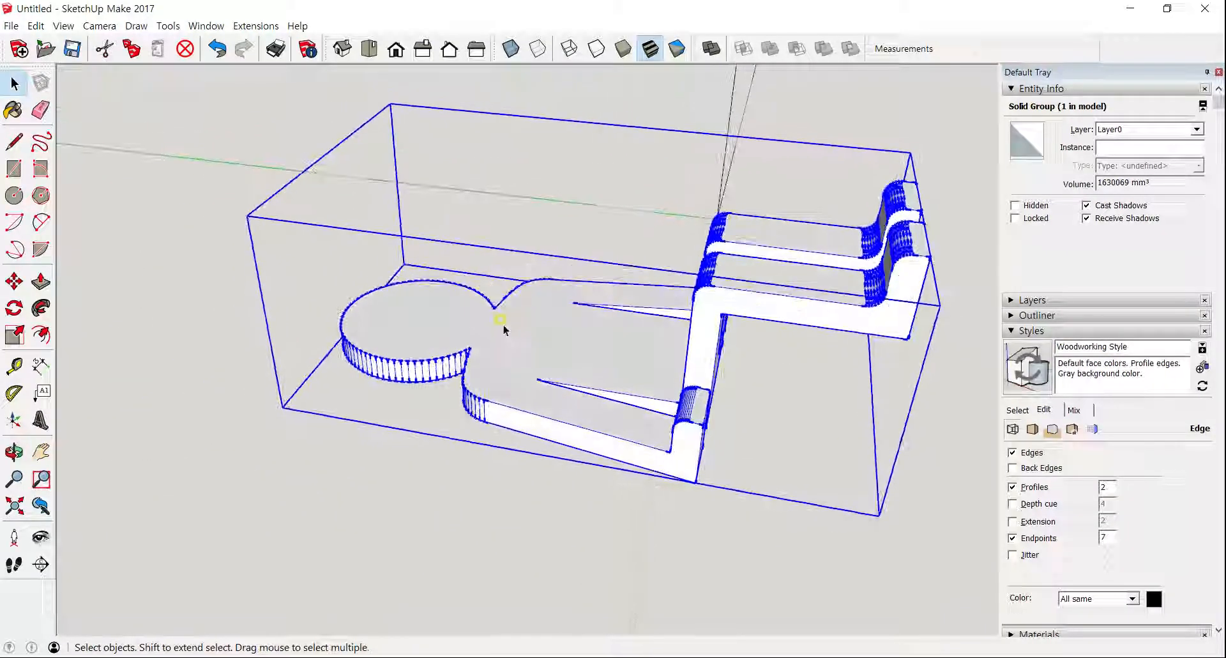